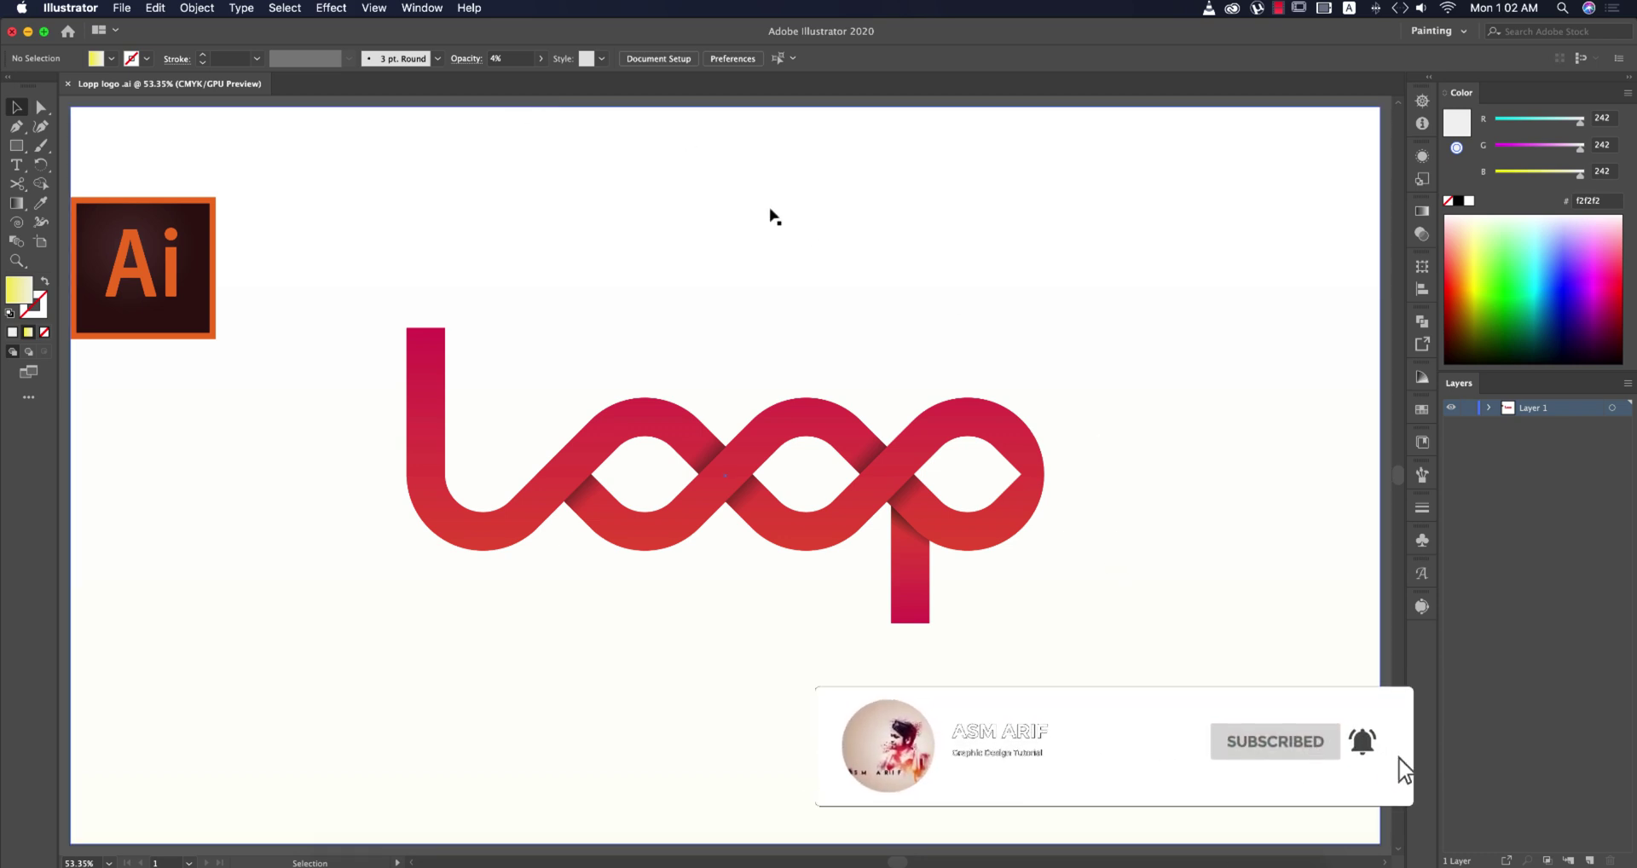
- Create a new document named logo from the iMac 27 preset at 2560 x 1440 px
{"action": "left_click", "coordinate": [124, 10]}
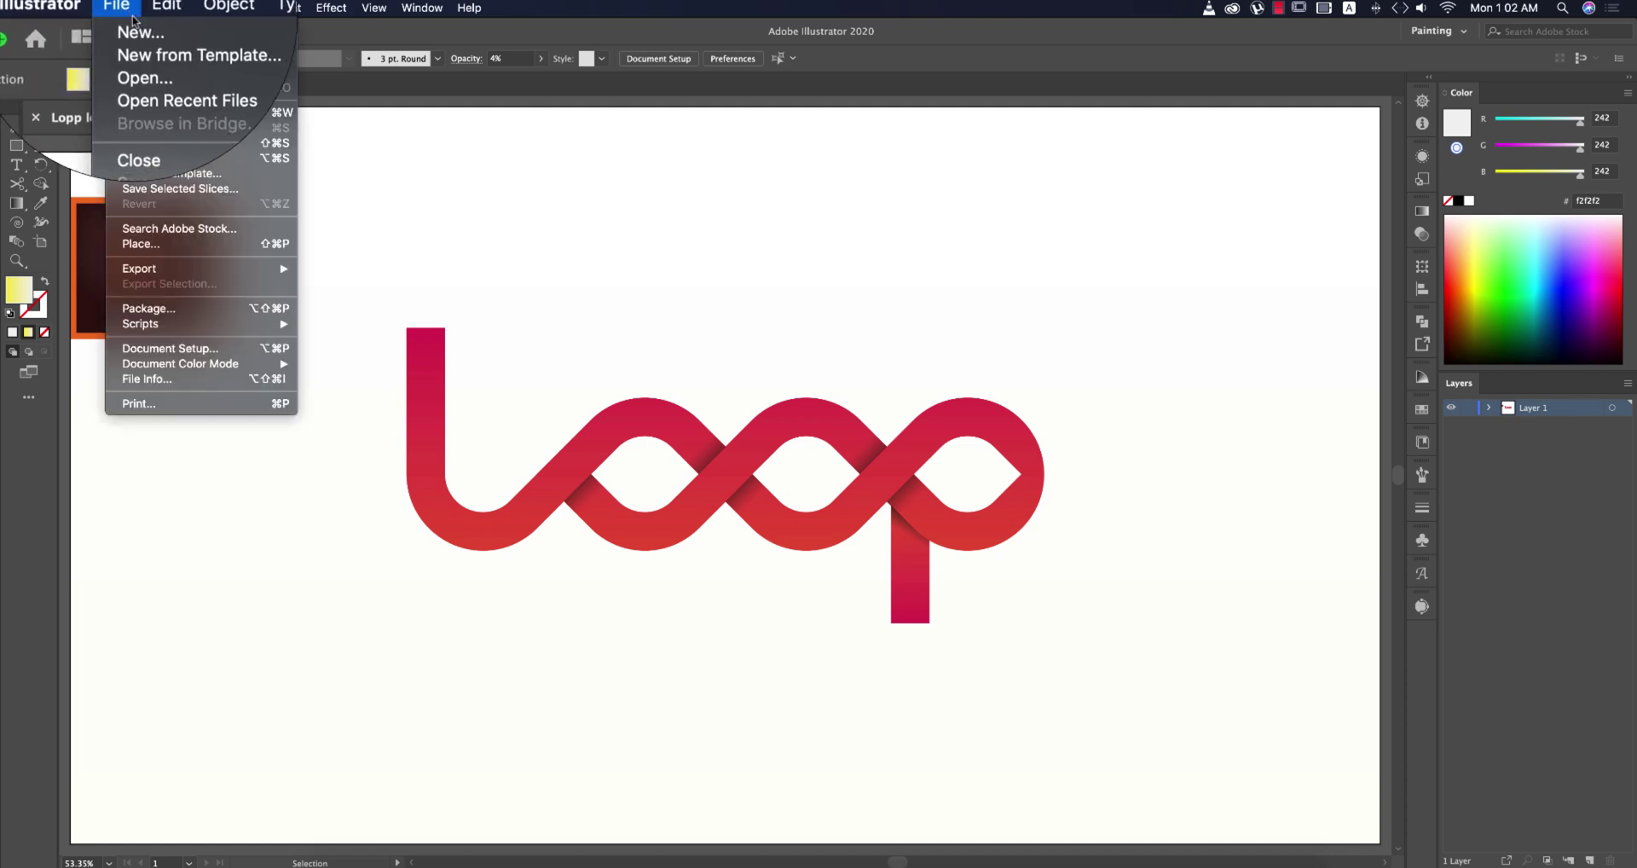
{"action": "left_click", "coordinate": [136, 29]}
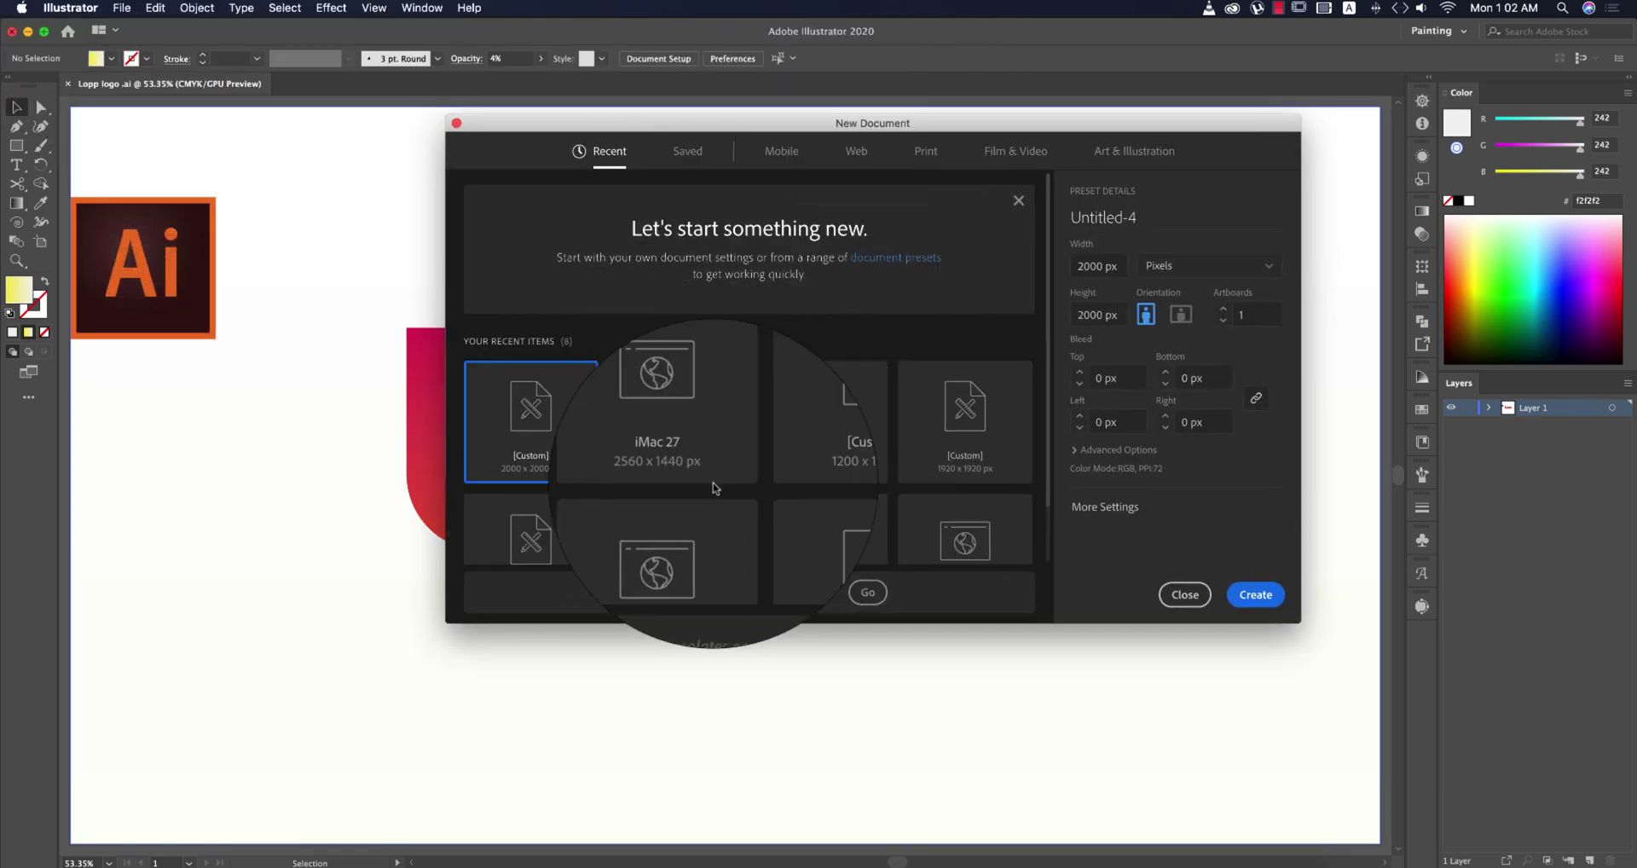
{"action": "left_click", "coordinate": [674, 409]}
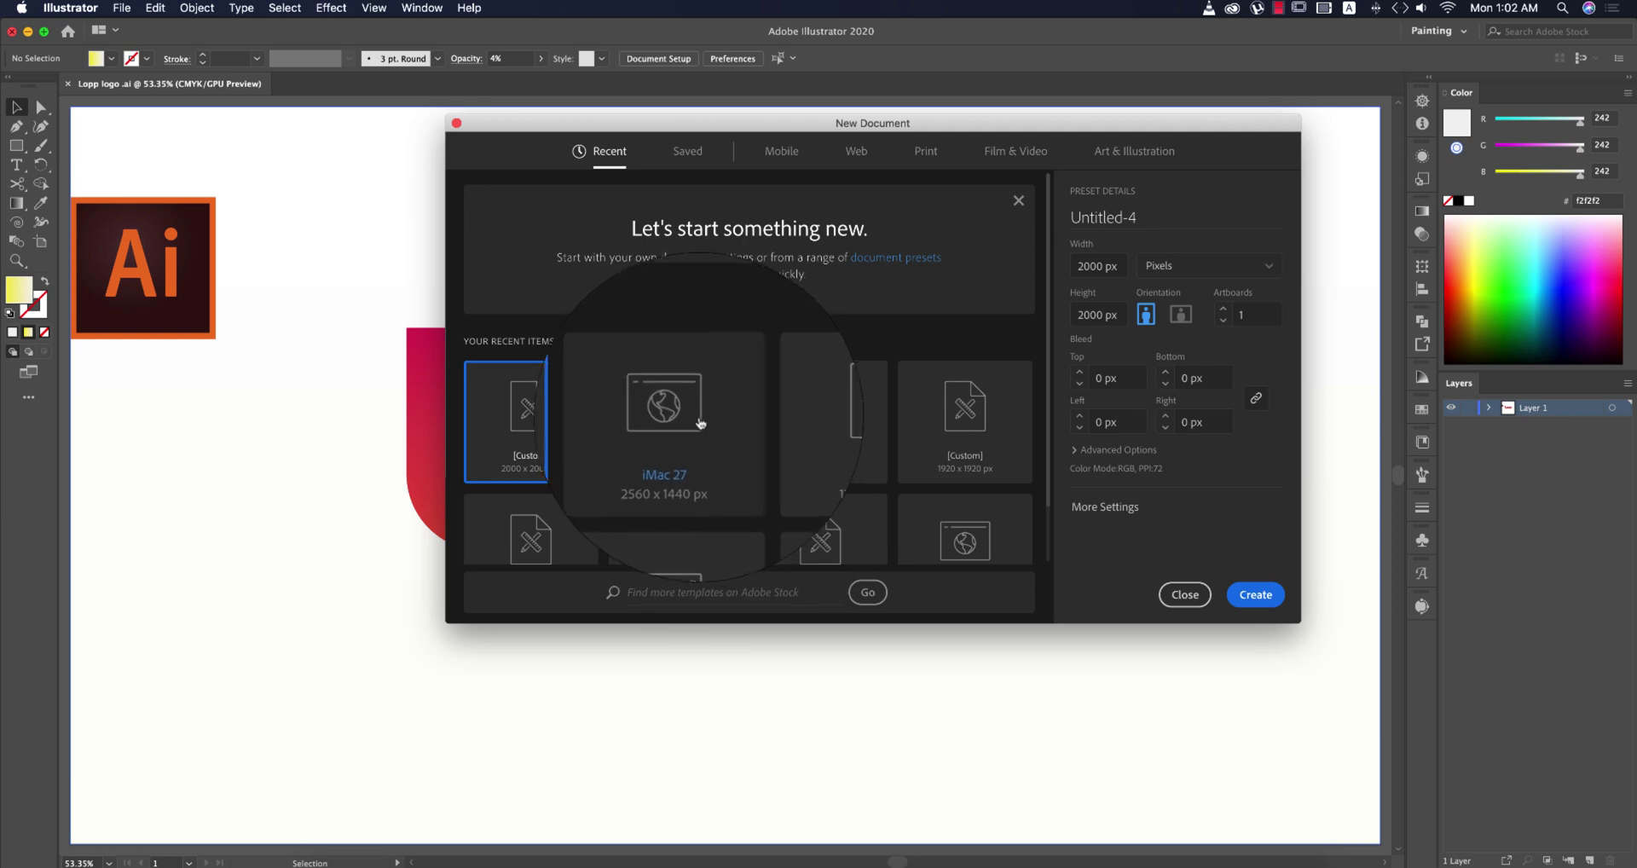
{"action": "left_click", "coordinate": [1107, 275]}
{"action": "key", "text": "Tab"}
{"action": "left_click", "coordinate": [1142, 220]}
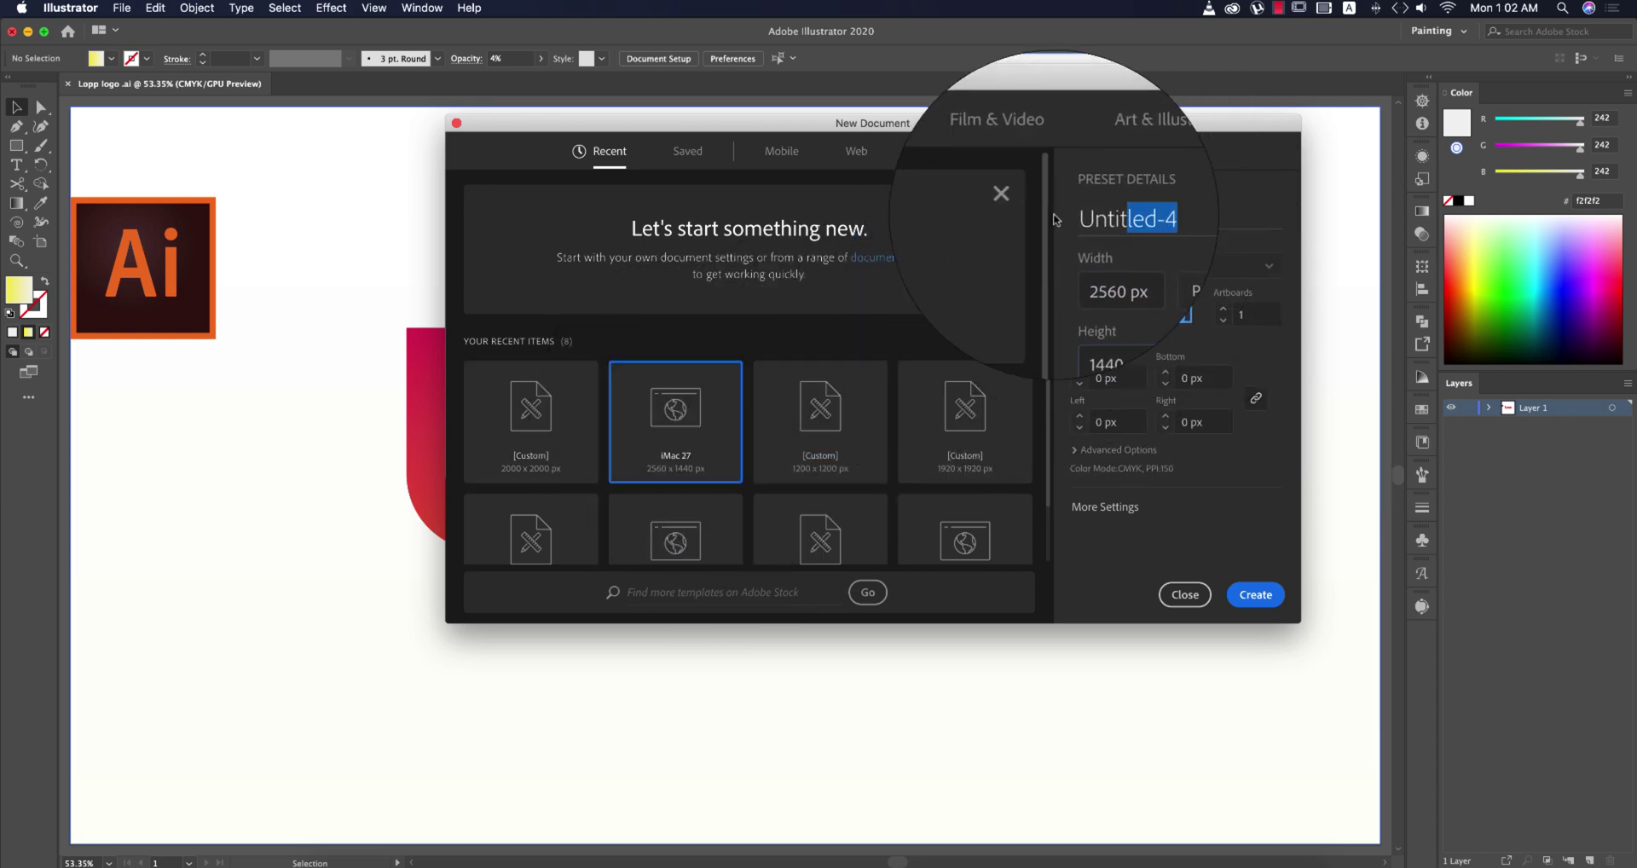
{"action": "type", "text": "logo"}
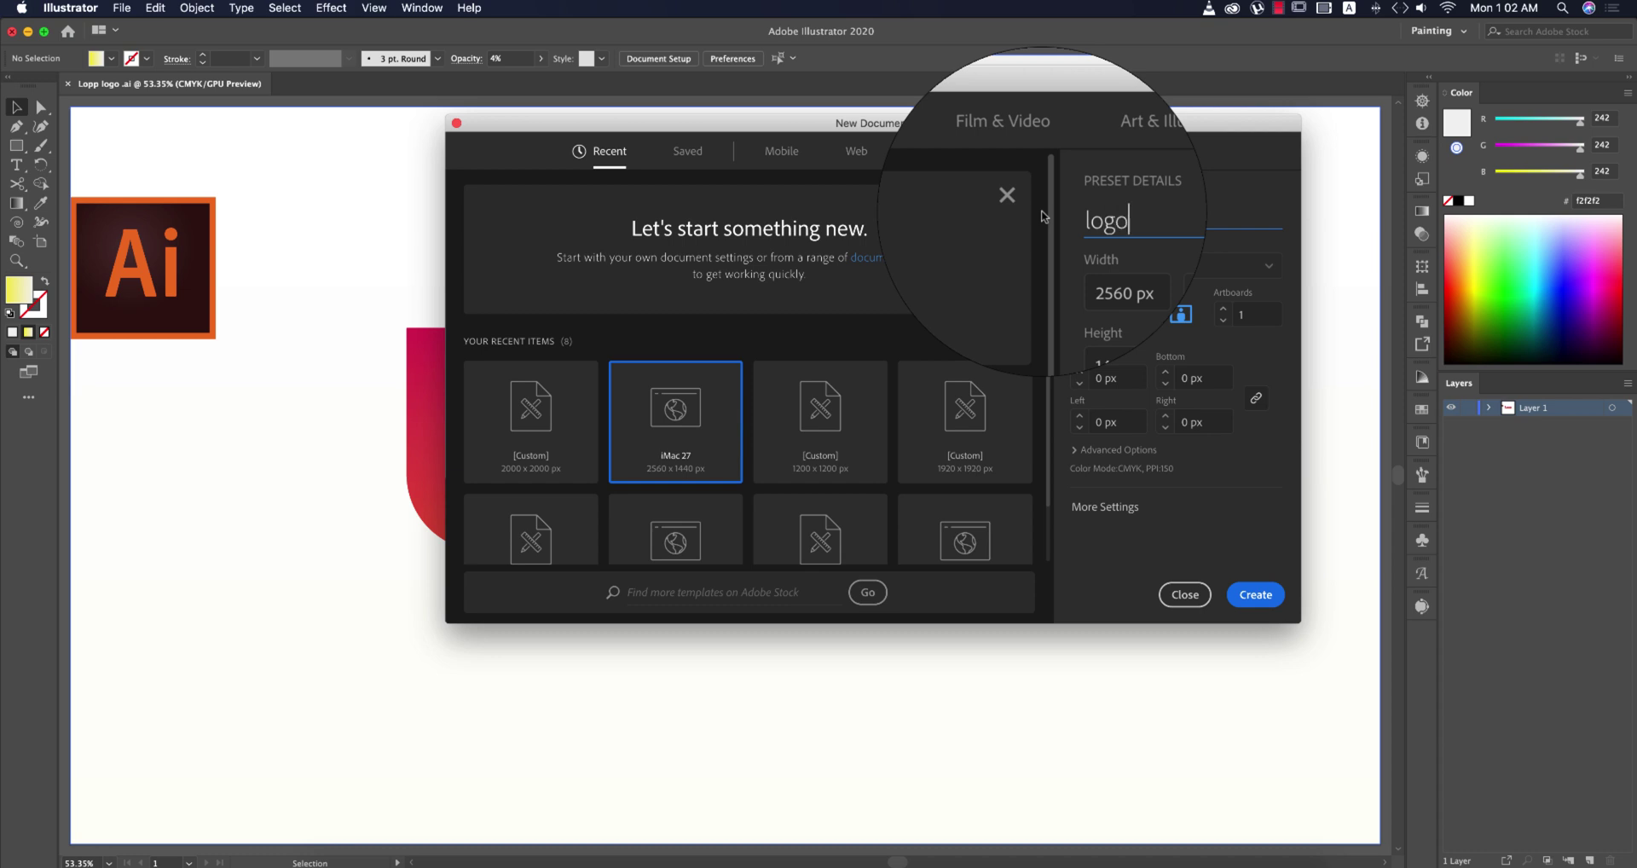
{"action": "left_click", "coordinate": [1255, 593]}
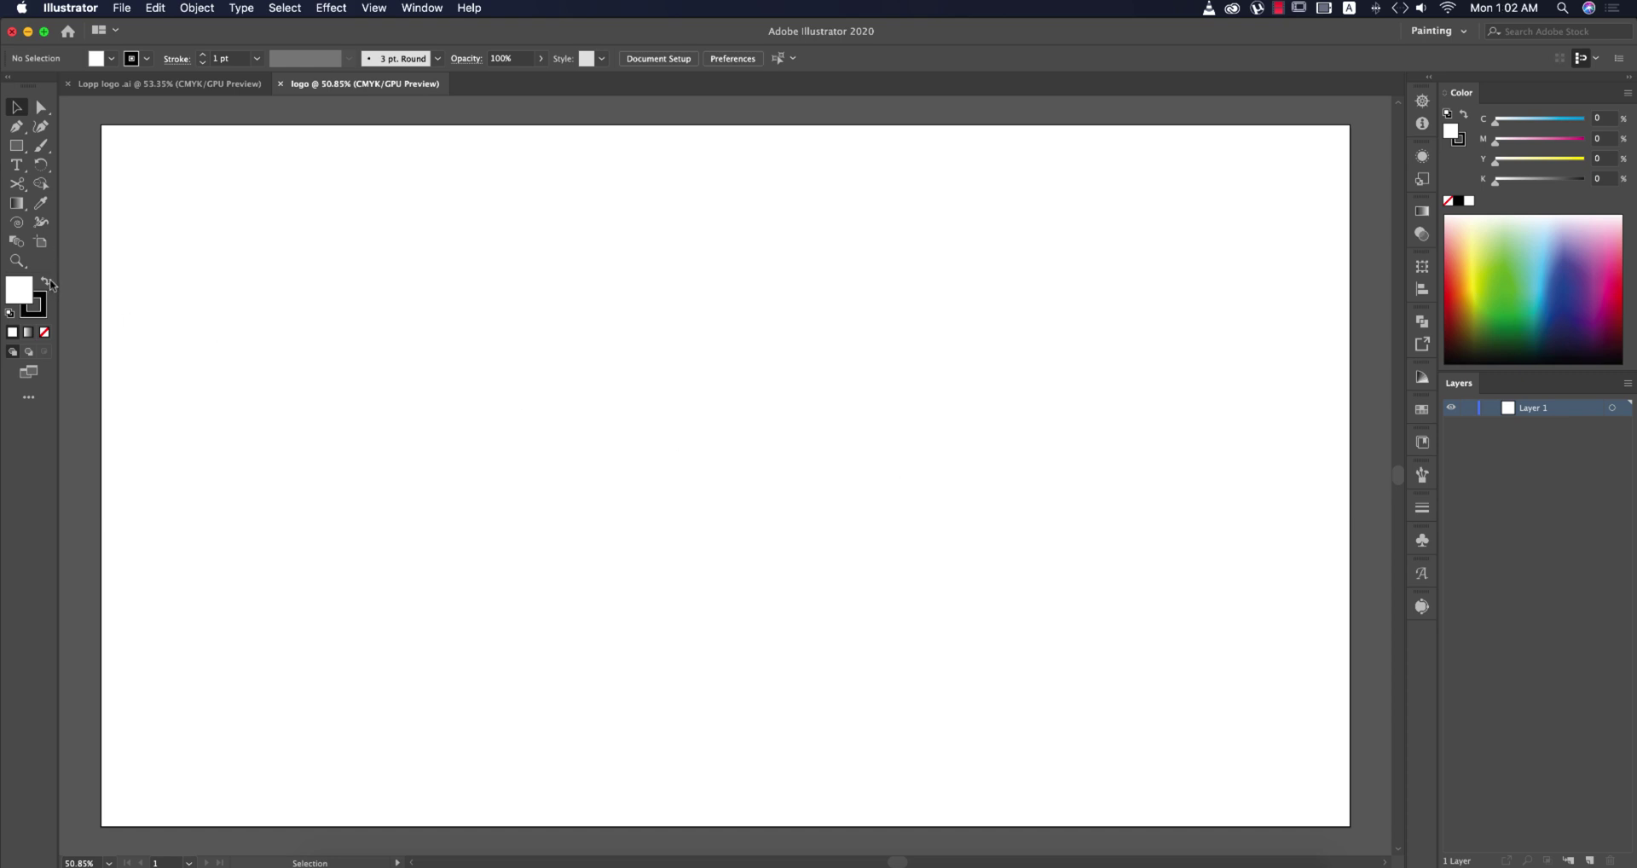
- Draw a 300 x 300 px circle near the middle of the artboard with the Ellipse tool
{"action": "left_click", "coordinate": [16, 145]}
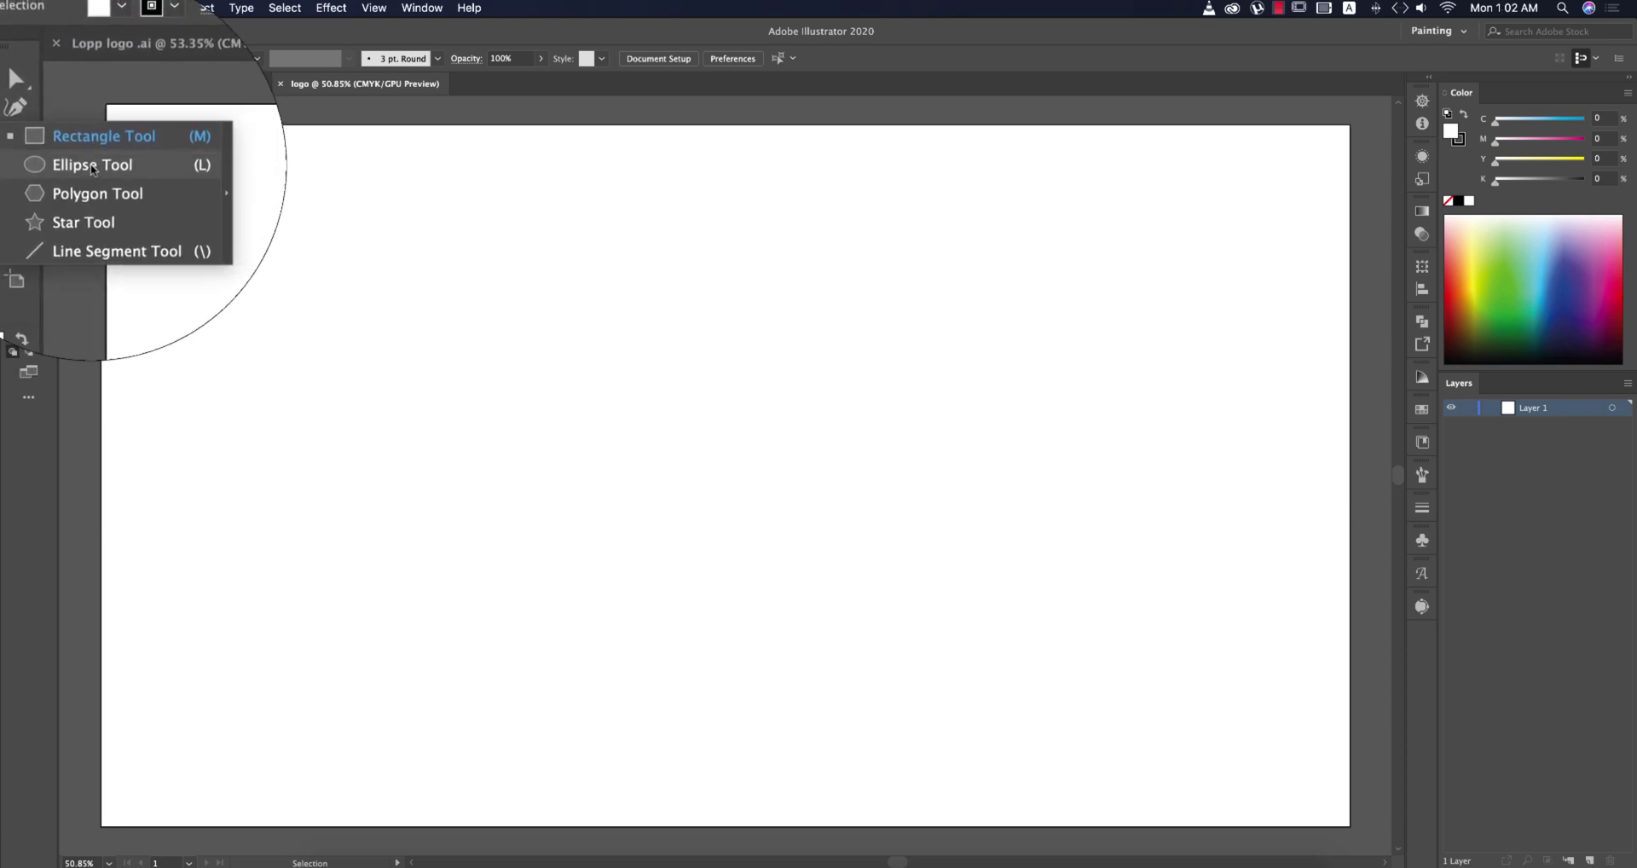
{"action": "left_click", "coordinate": [93, 169]}
{"action": "left_click", "coordinate": [810, 401]}
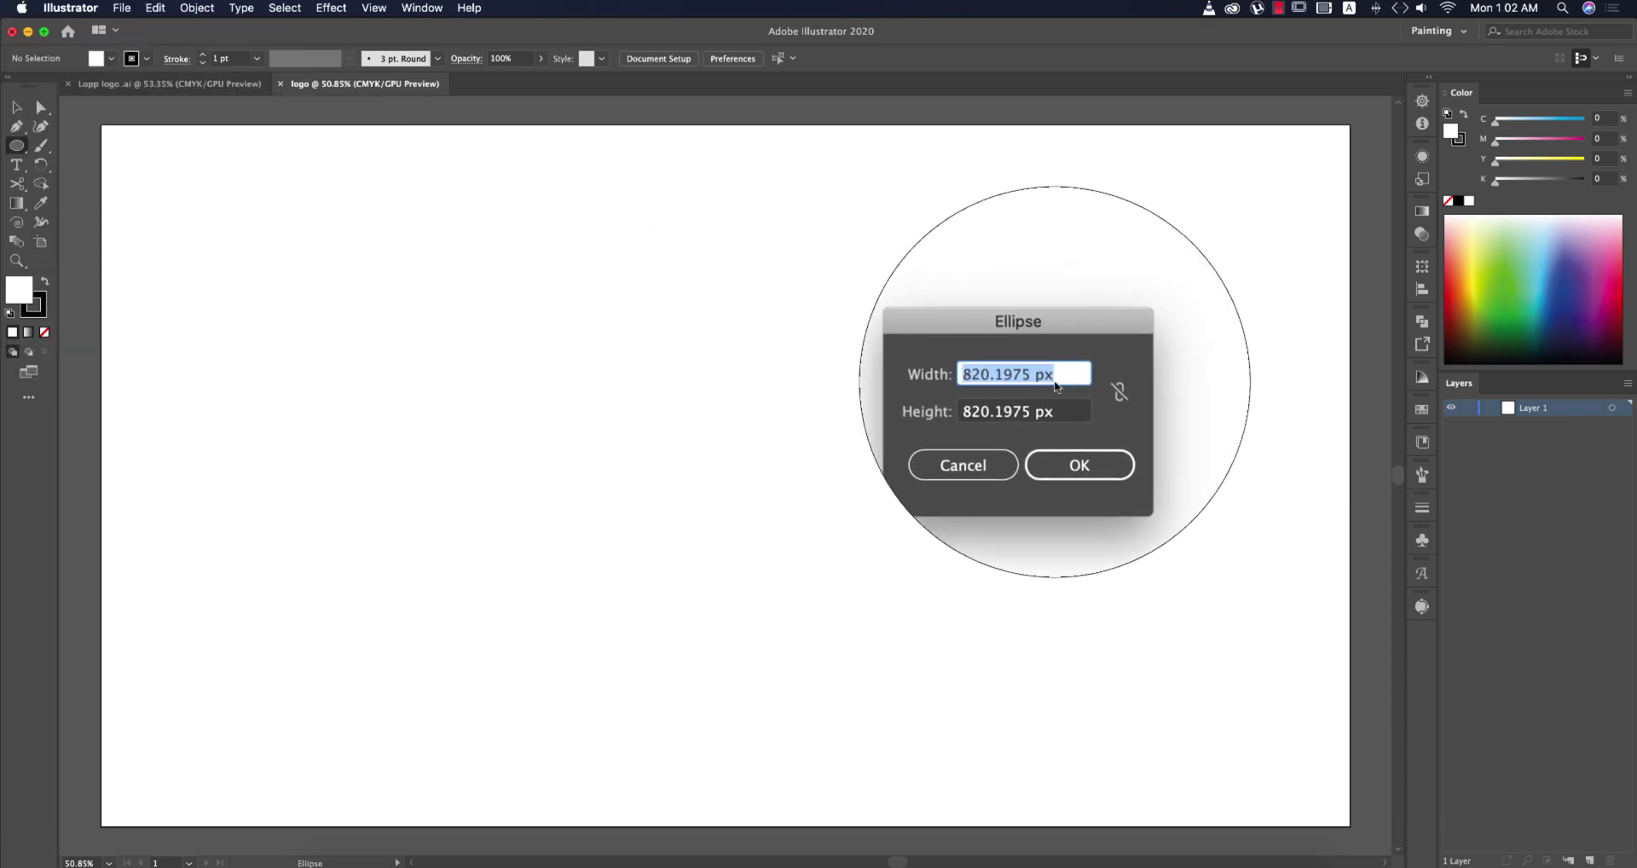
{"action": "type", "text": "300"}
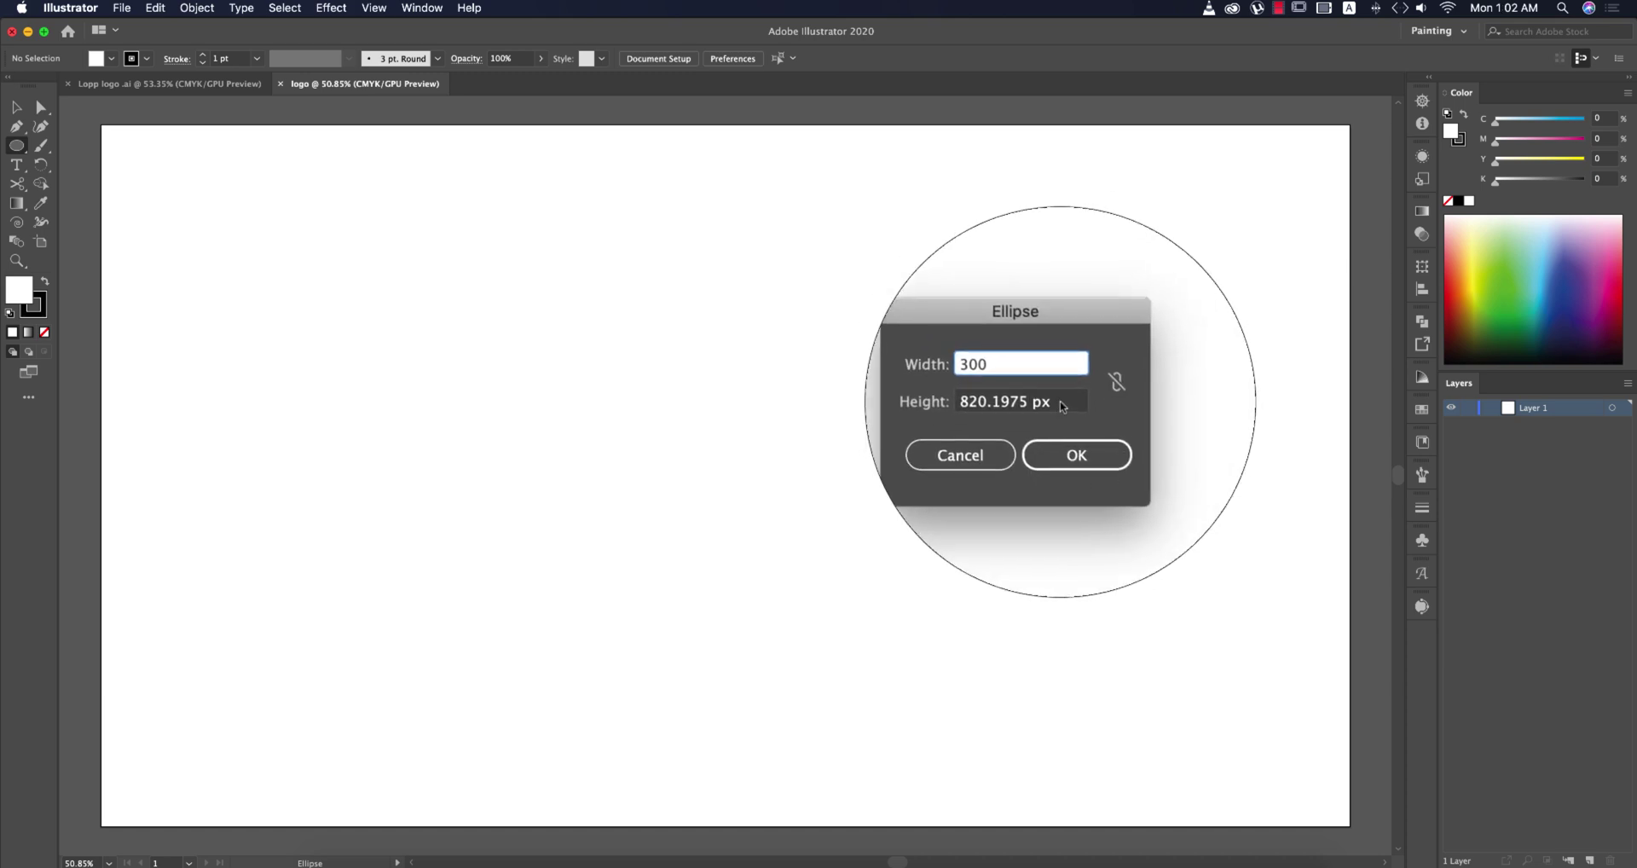
{"action": "key", "text": "Tab"}
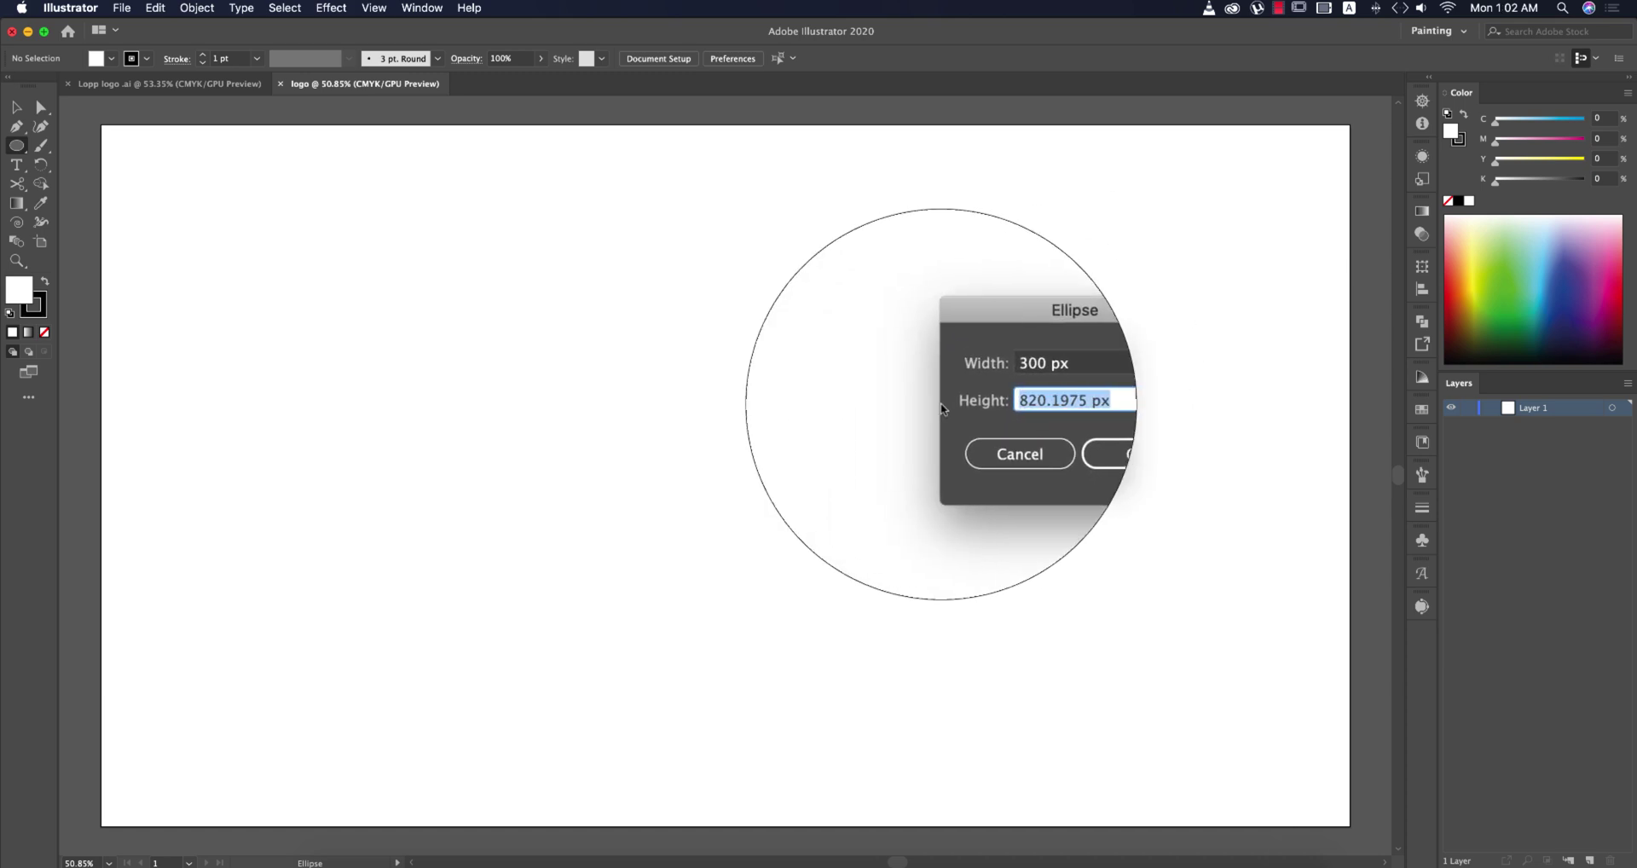
{"action": "type", "text": "300"}
{"action": "left_click", "coordinate": [1096, 438]}
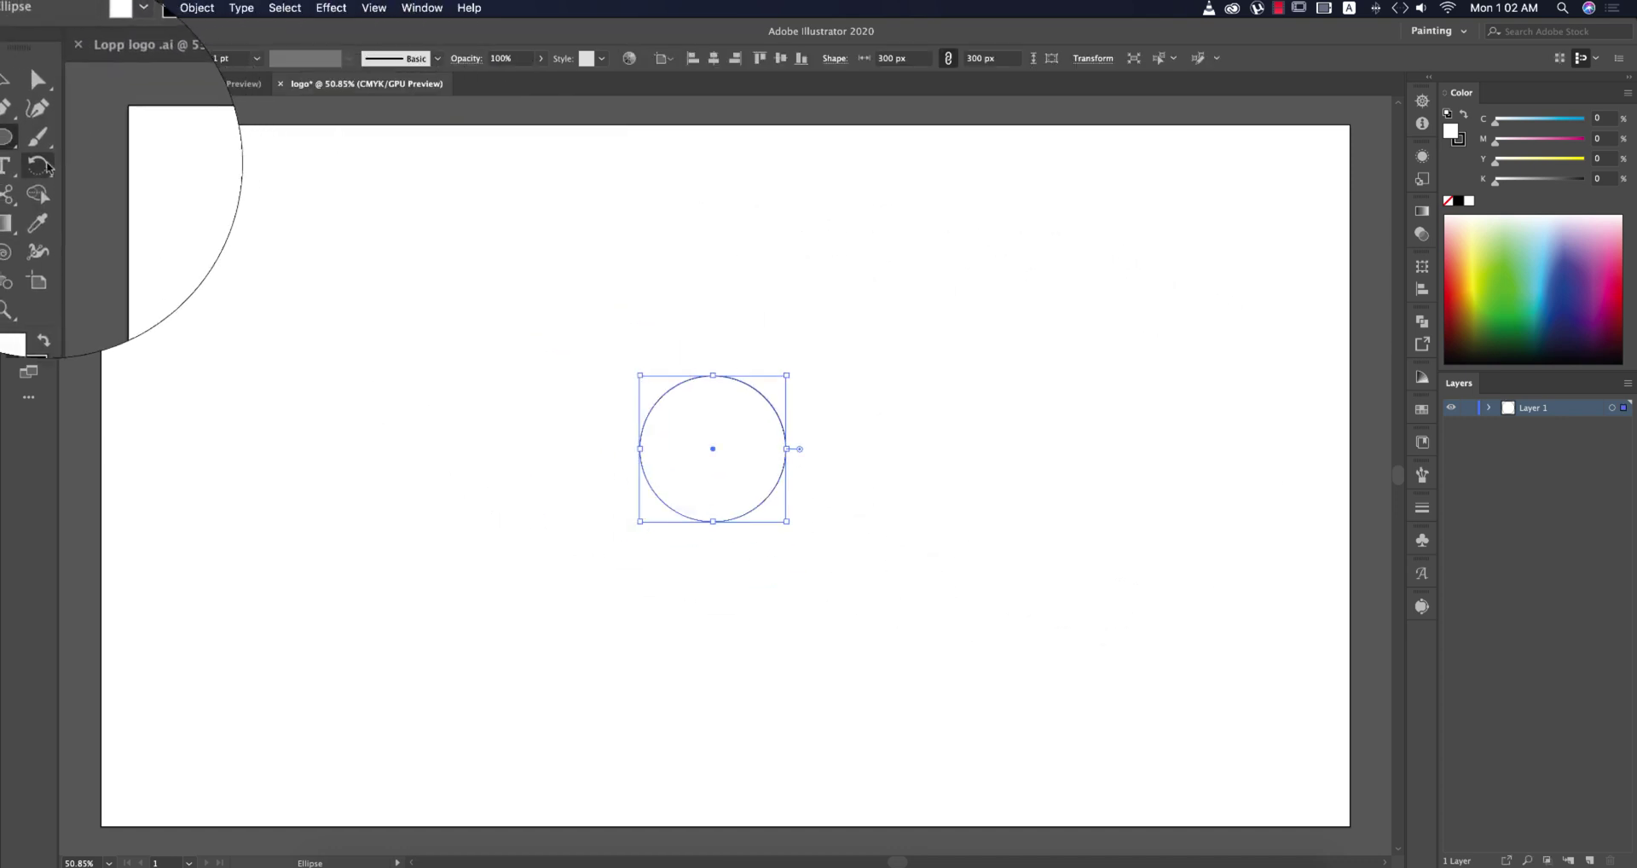
- Draw a 300 x 300 px square beside the circle with the Rectangle tool
{"action": "left_click_drag", "start_coordinate": [19, 146], "coordinate": [77, 138]}
{"action": "left_click", "coordinate": [867, 345]}
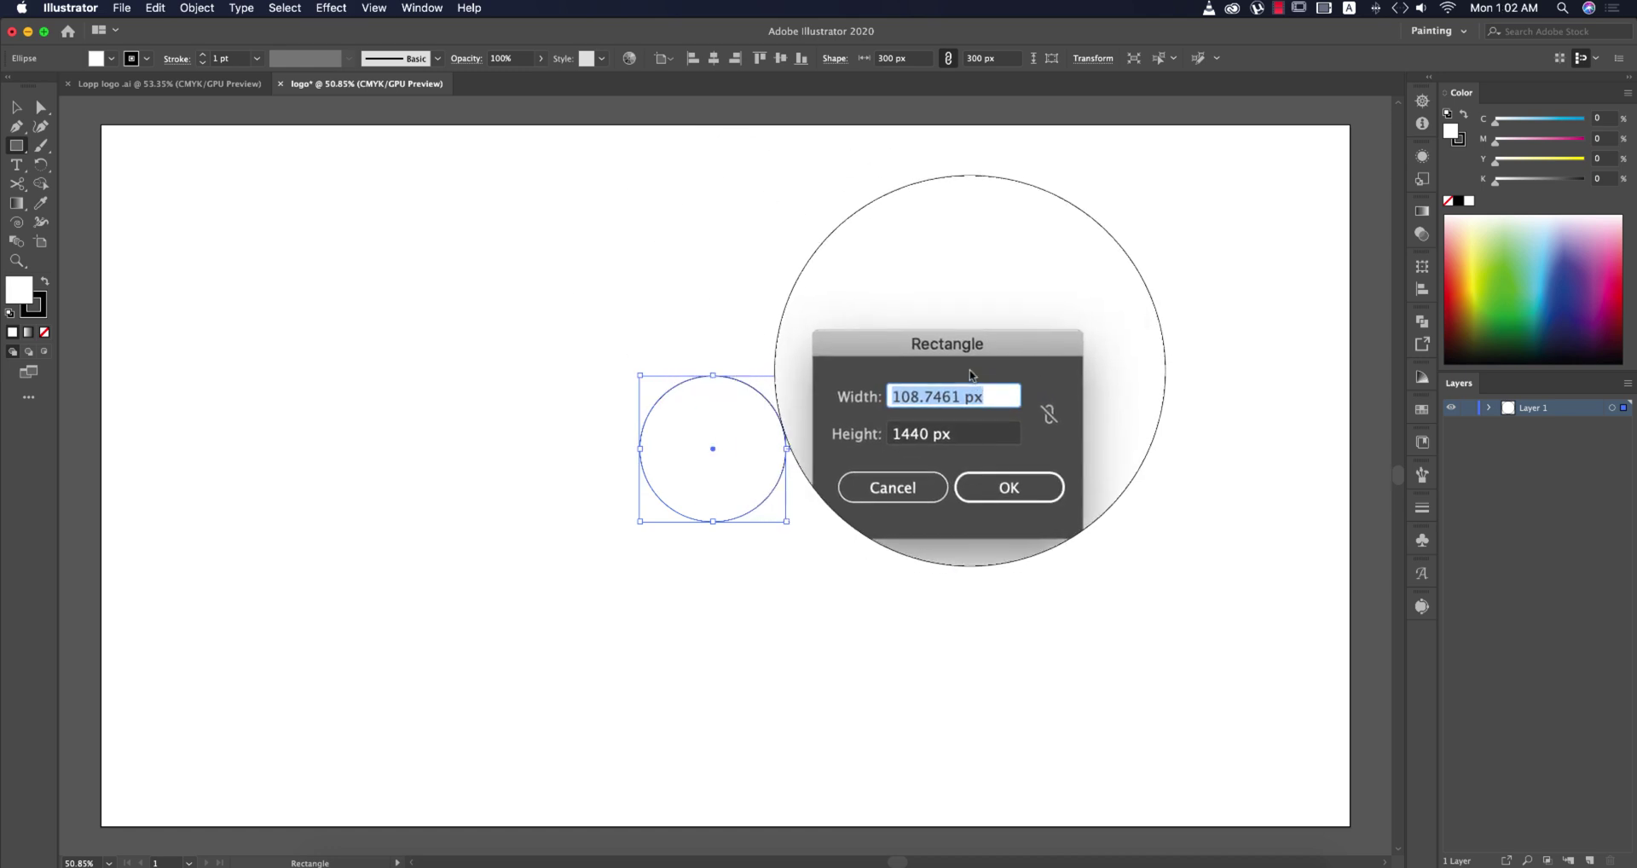
{"action": "type", "text": "300"}
{"action": "key", "text": "Tab"}
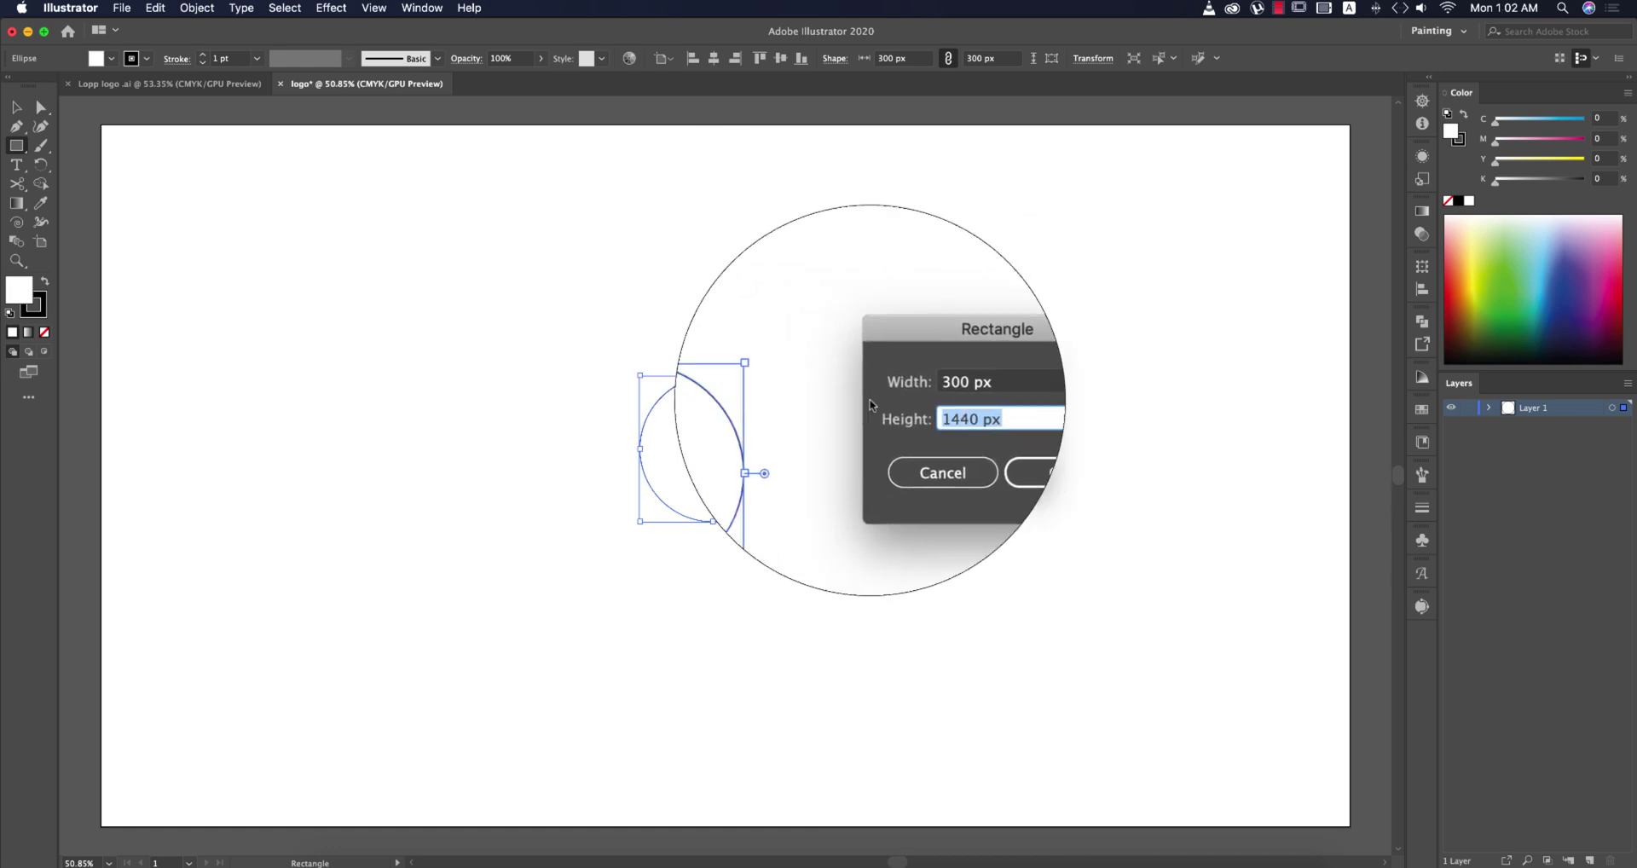
{"action": "type", "text": "39"}
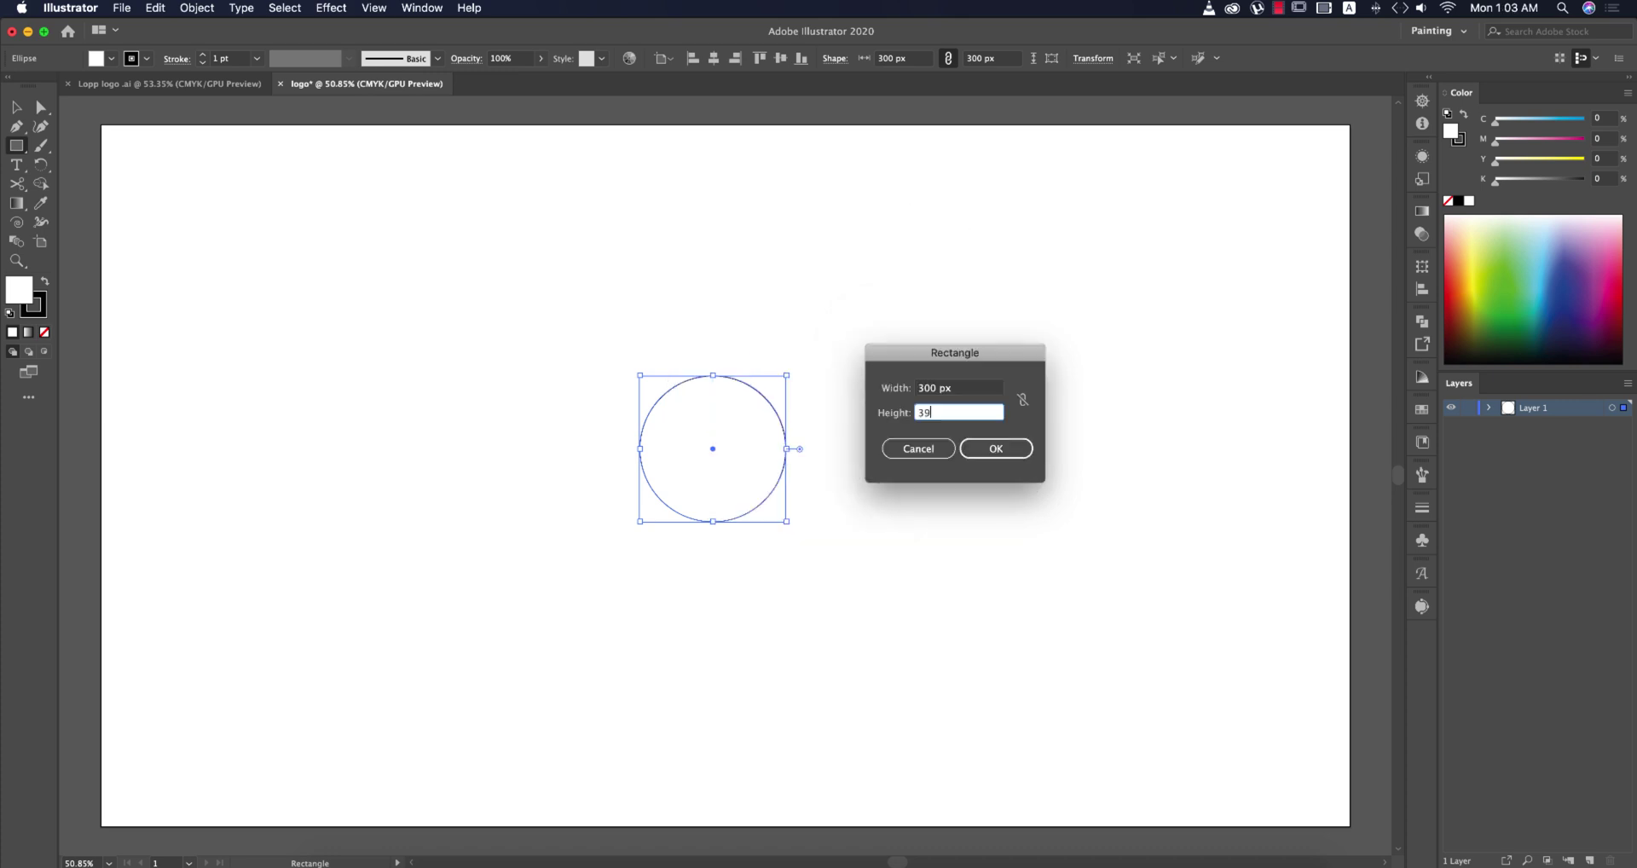
{"action": "type", "text": "9"}
{"action": "key", "text": "BackSpace"}
{"action": "key", "text": "BackSpace"}
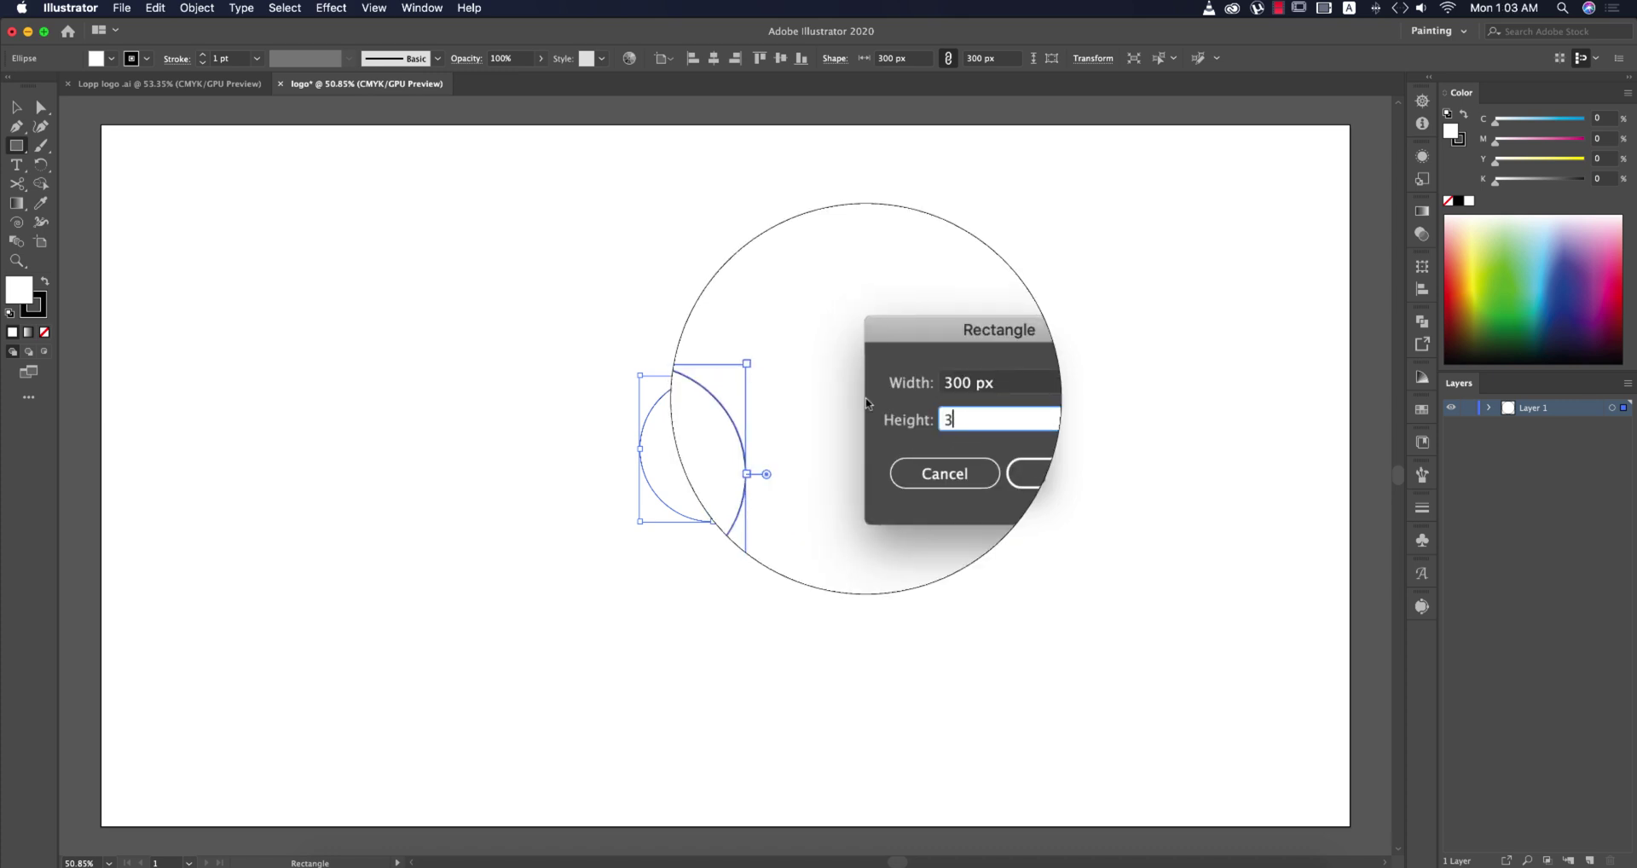
{"action": "type", "text": "00"}
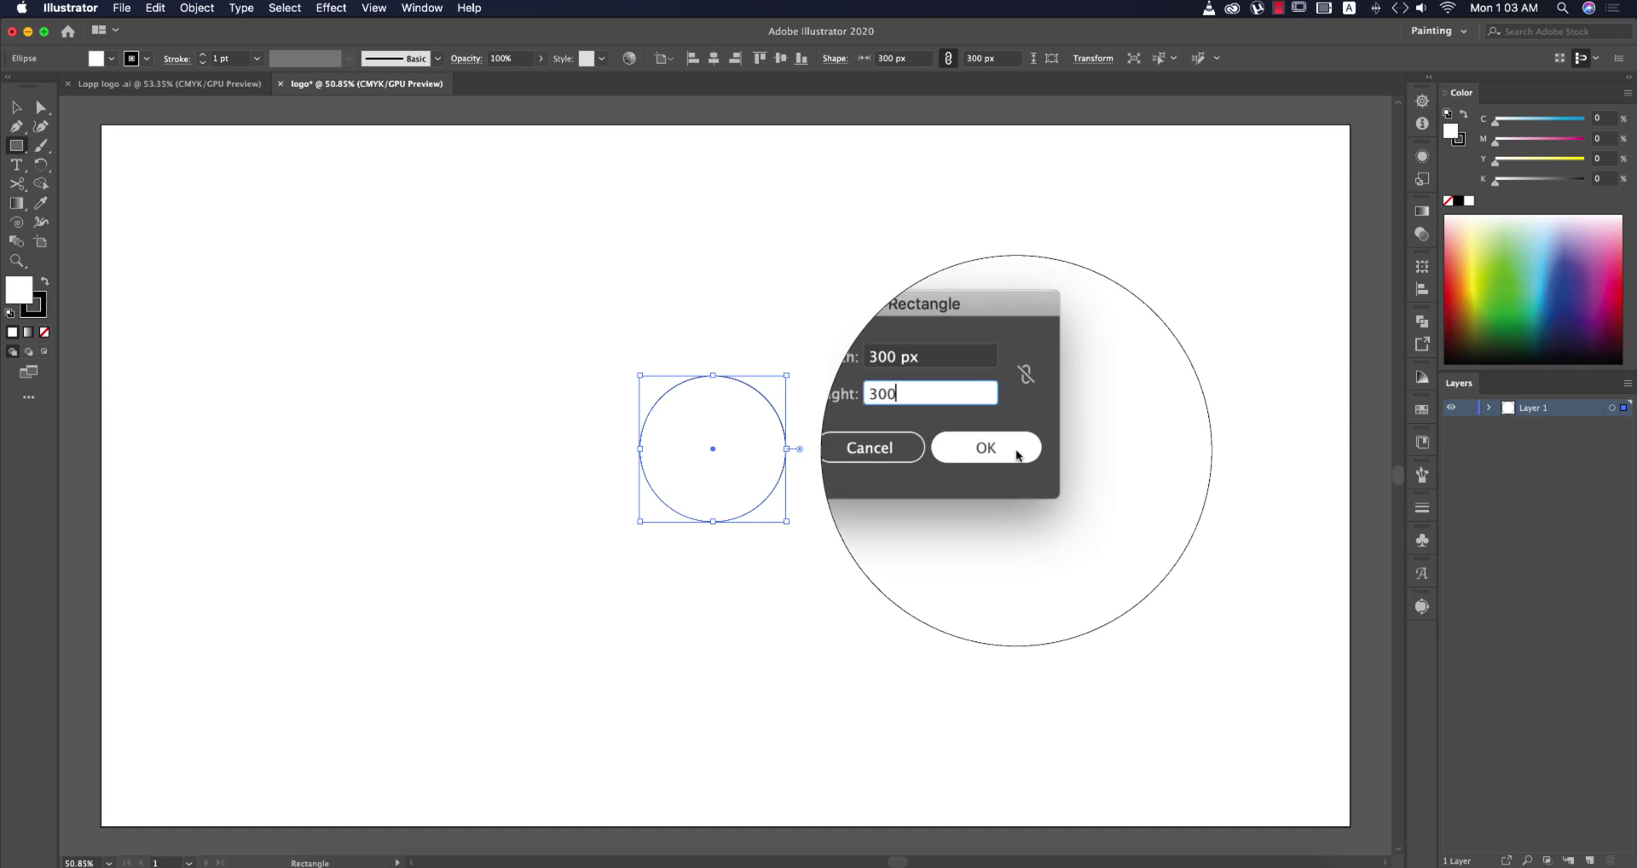
{"action": "left_click", "coordinate": [1018, 456]}
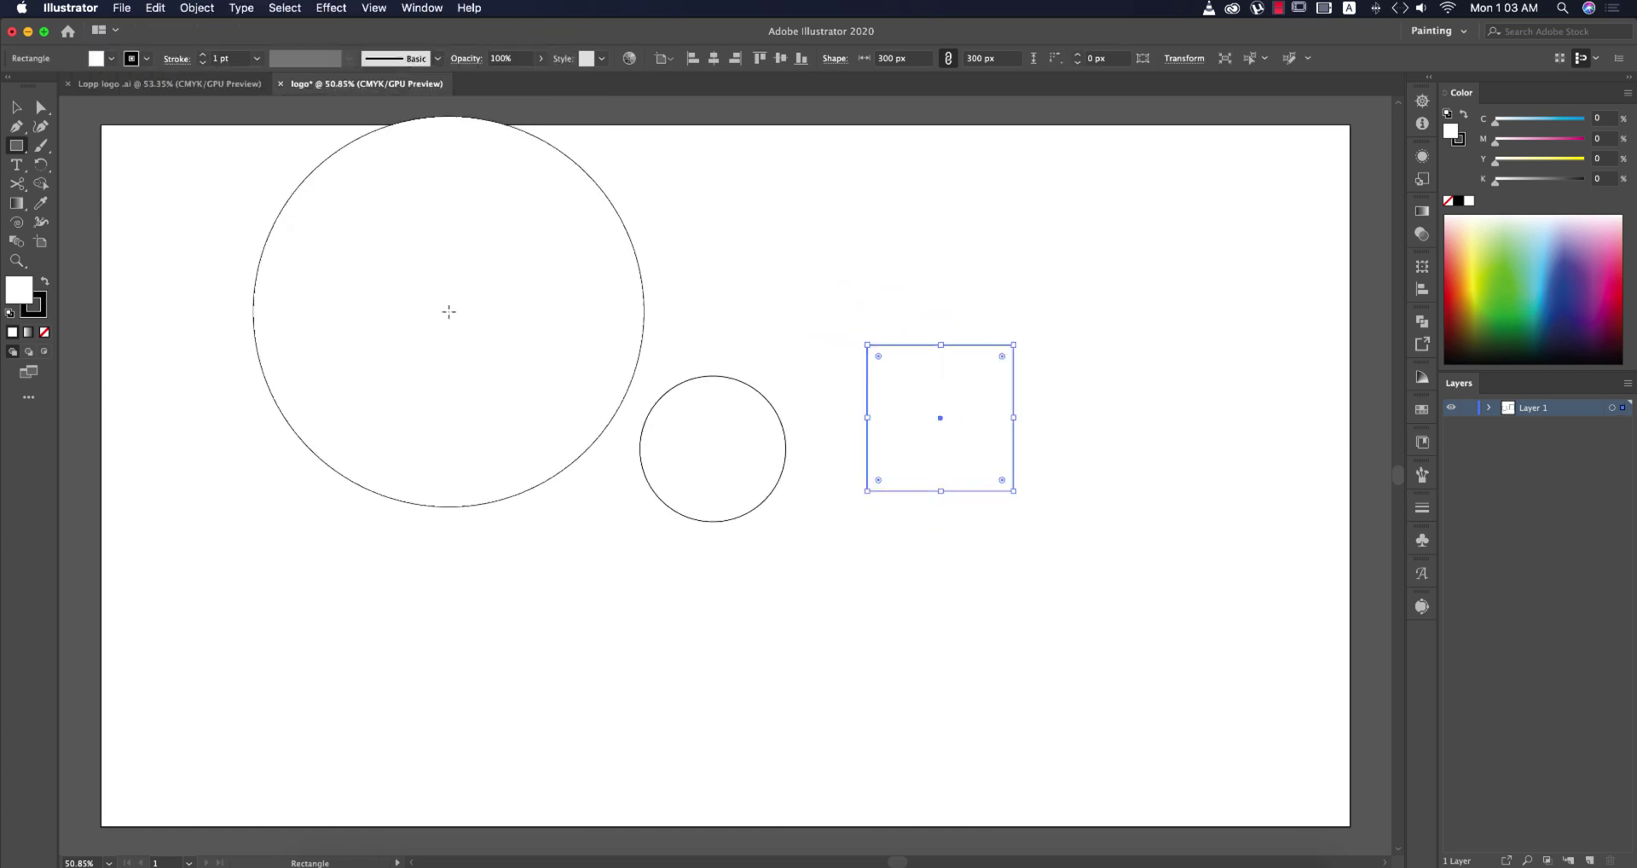
- Select the circle and the square and set their fill to none
{"action": "key", "text": "v"}
{"action": "left_click_drag", "start_coordinate": [541, 289], "coordinate": [1089, 574]}
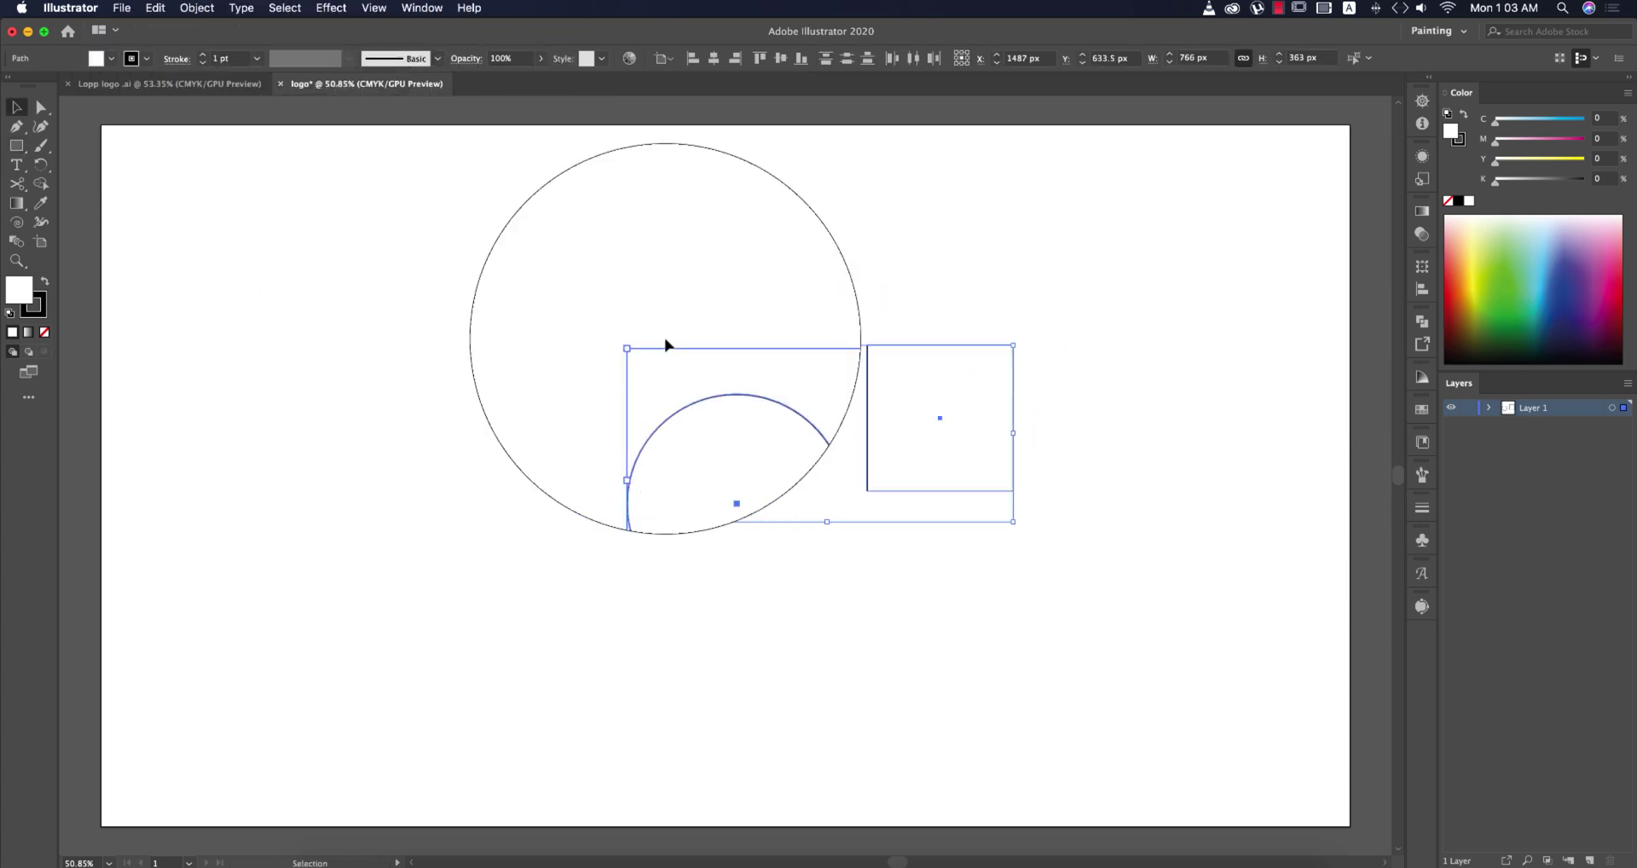
{"action": "left_click", "coordinate": [111, 58]}
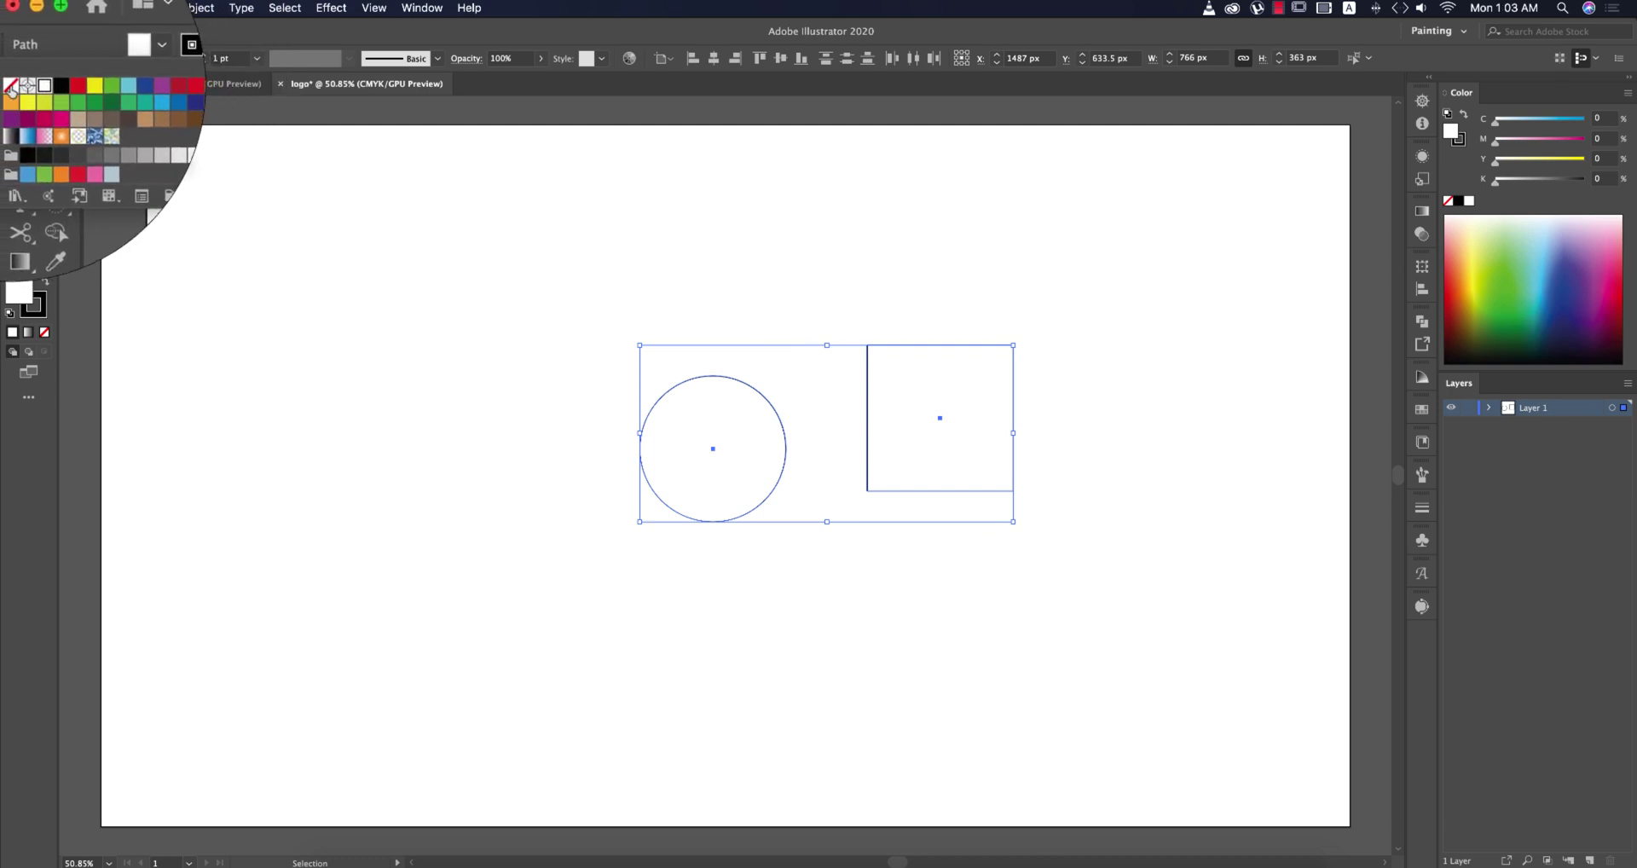
{"action": "left_click", "coordinate": [11, 87]}
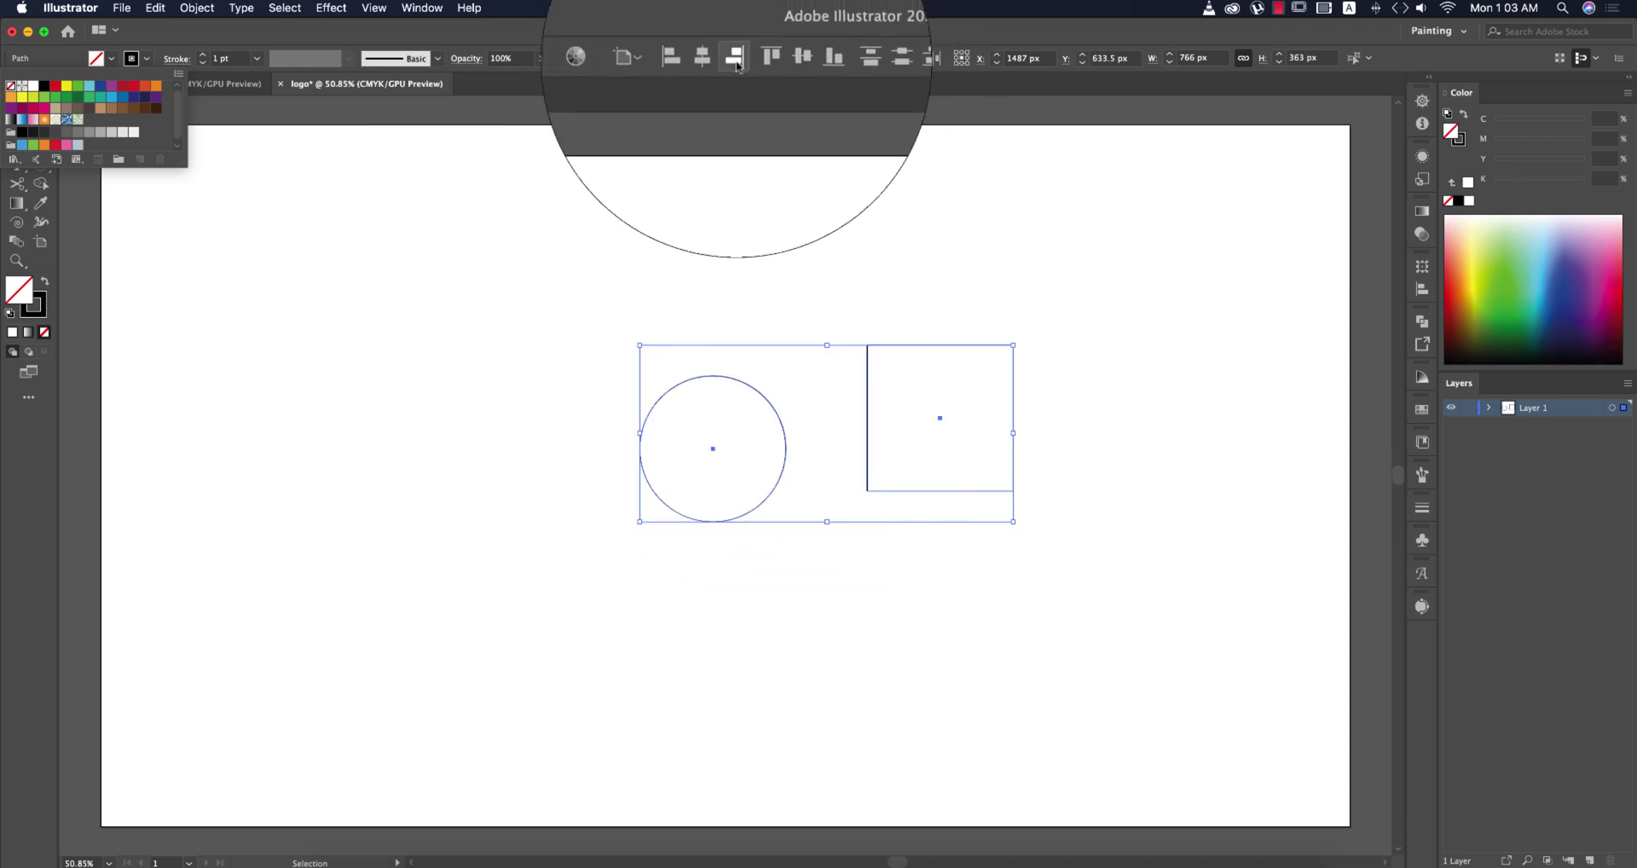
- Center the circle and square on the artboard both vertically and horizontally, using Align to Artboard
{"action": "left_click", "coordinate": [767, 59]}
{"action": "left_click", "coordinate": [778, 58]}
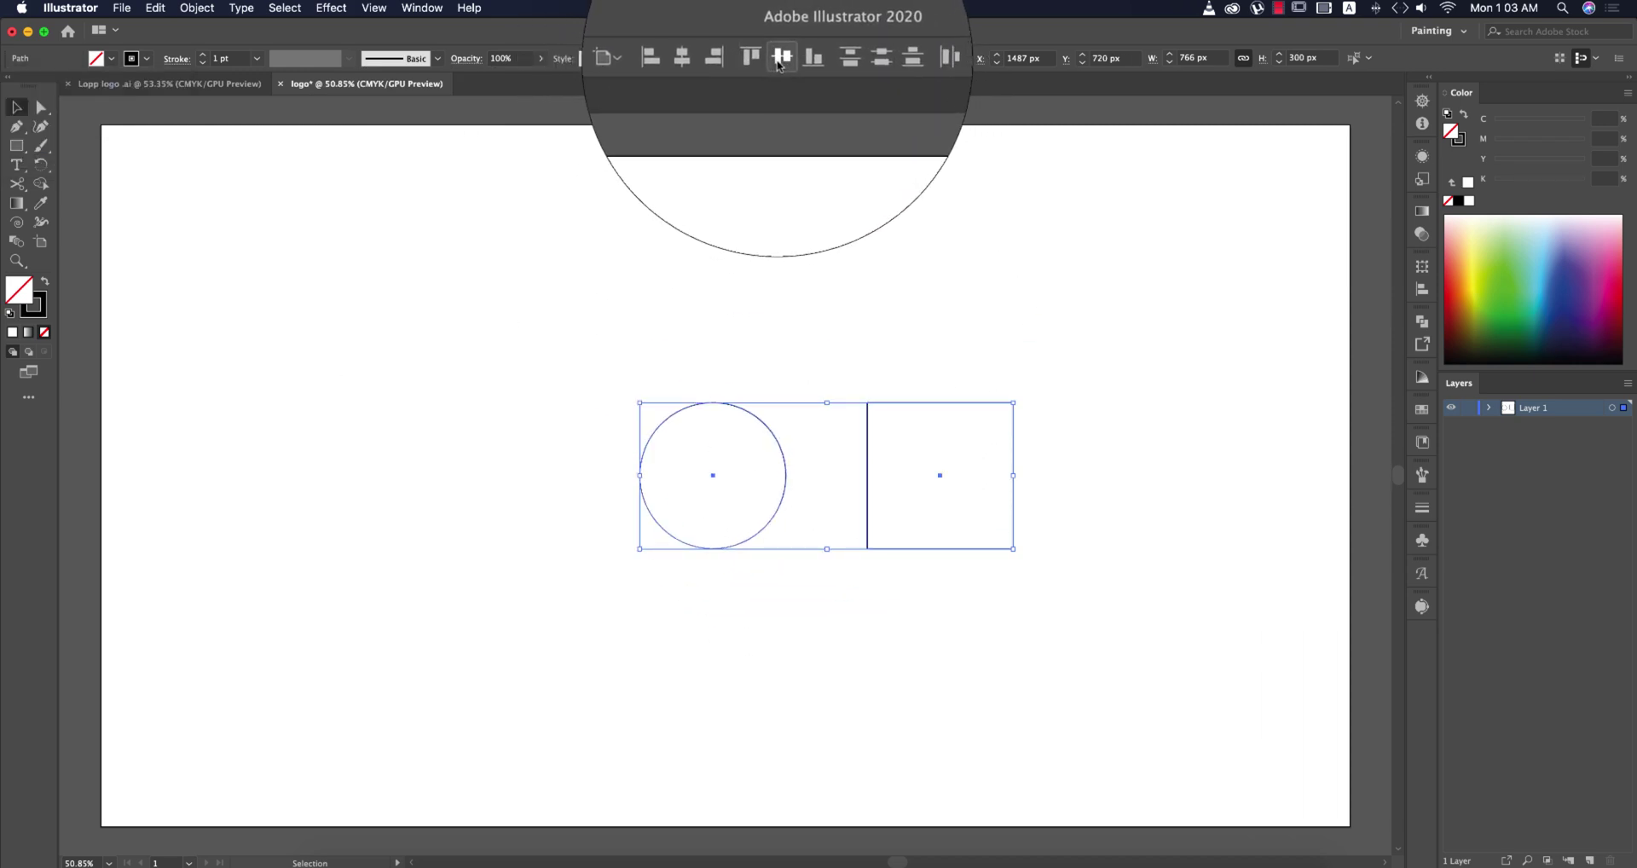
{"action": "left_click", "coordinate": [664, 58]}
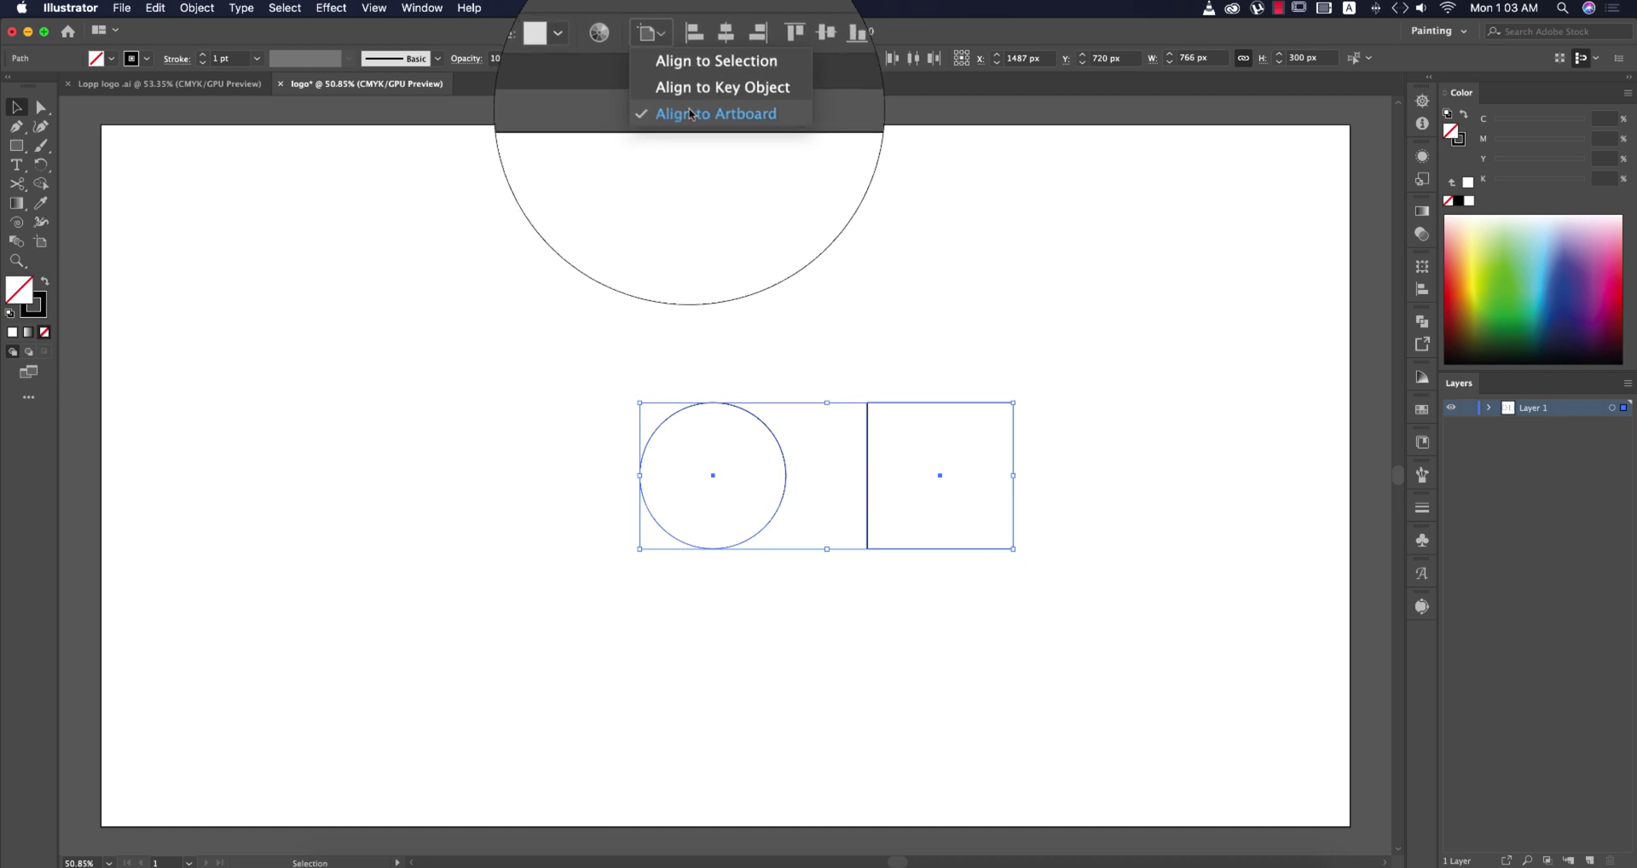
{"action": "left_click", "coordinate": [691, 114]}
{"action": "left_click", "coordinate": [714, 58]}
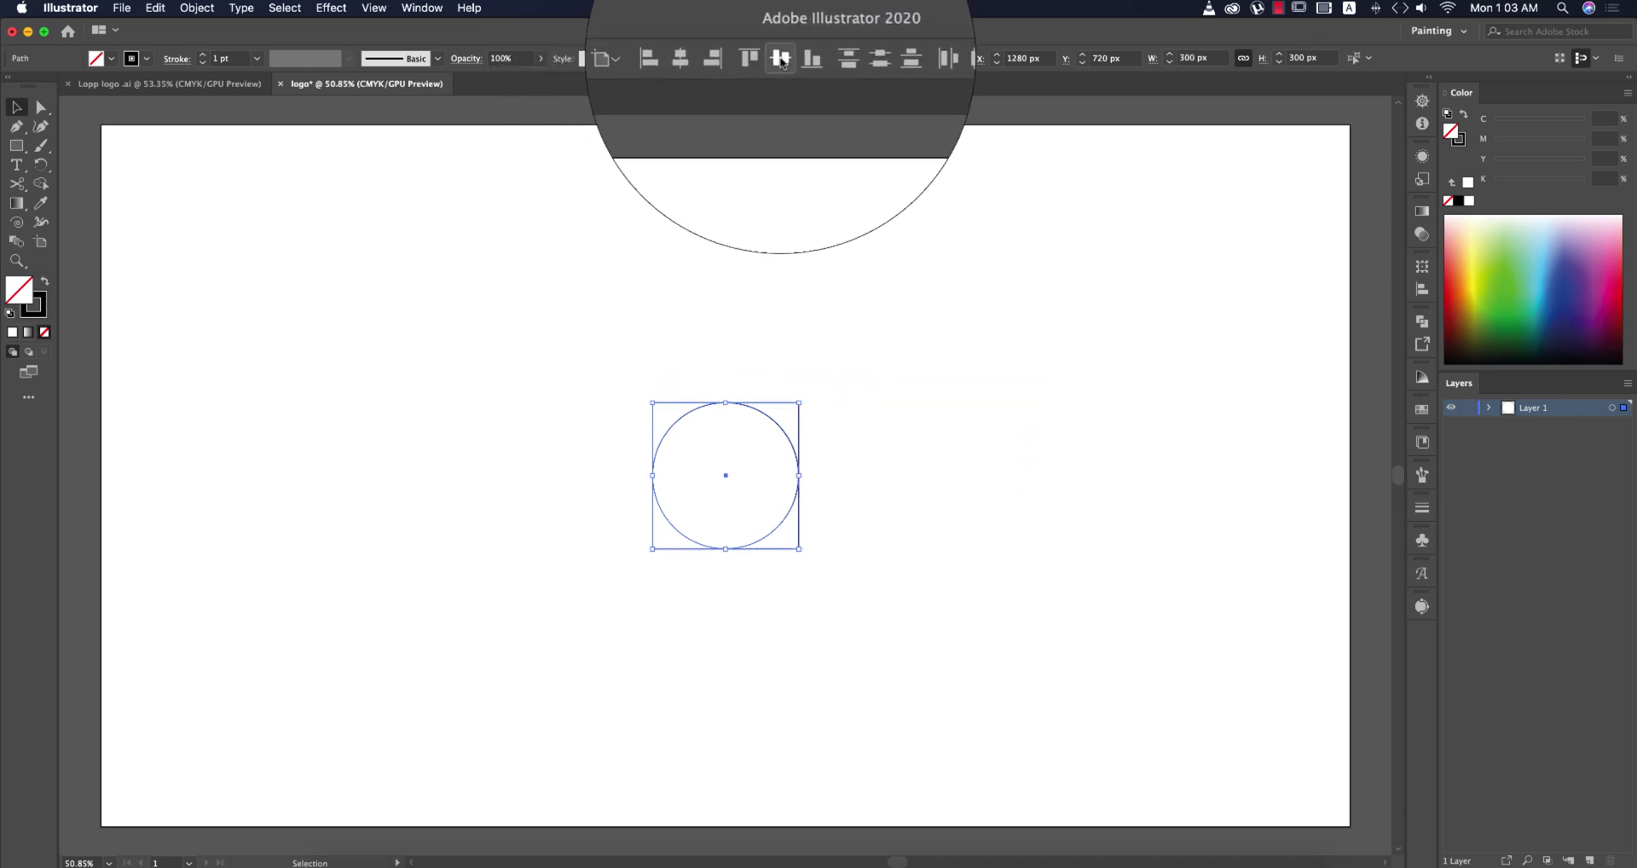
{"action": "left_click", "coordinate": [964, 466]}
{"action": "left_click_drag", "start_coordinate": [601, 401], "coordinate": [927, 631]}
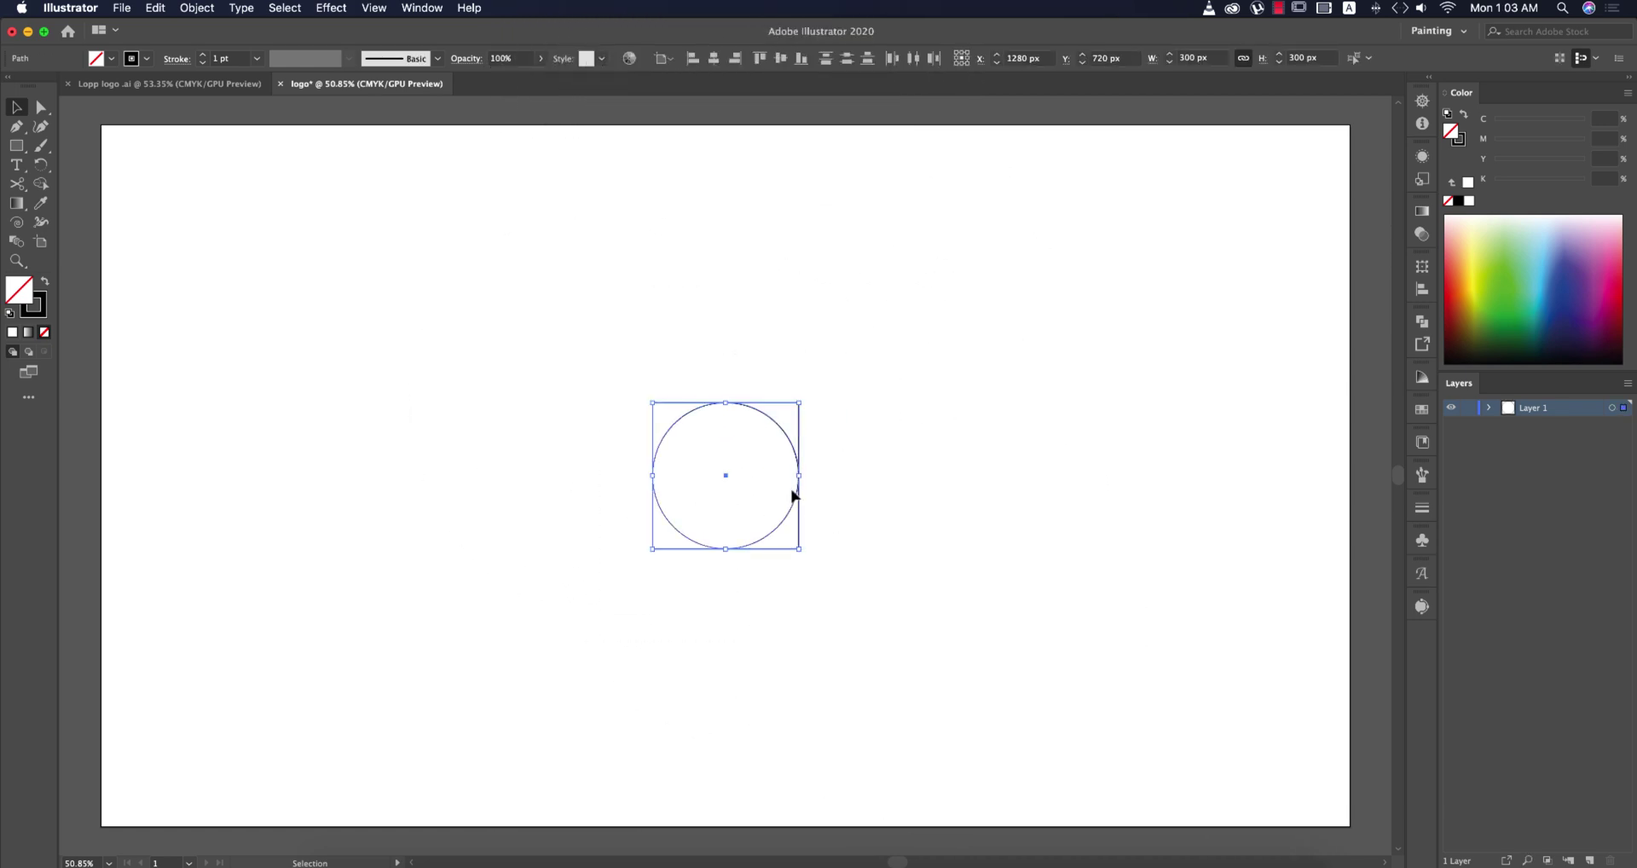
- Examine in outline view, at high magnification, how the circle's edge meets the square's side, and return to the full-artboard preview
{"action": "scroll", "coordinate": [790, 483], "scroll_direction": "up", "scroll_amount": 15}
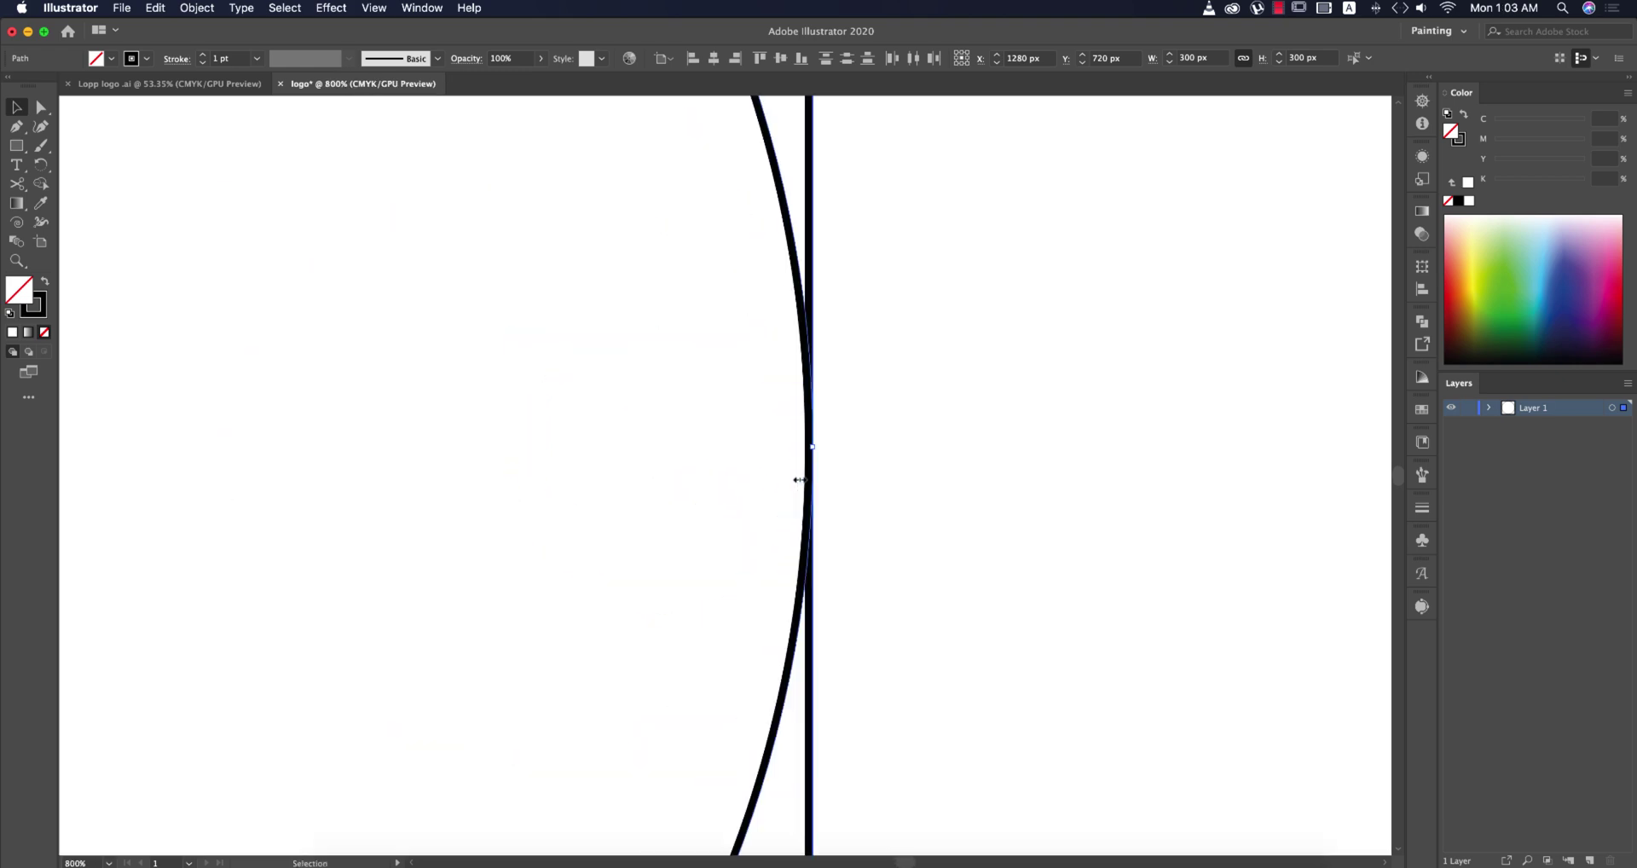
{"action": "key", "text": "super+y"}
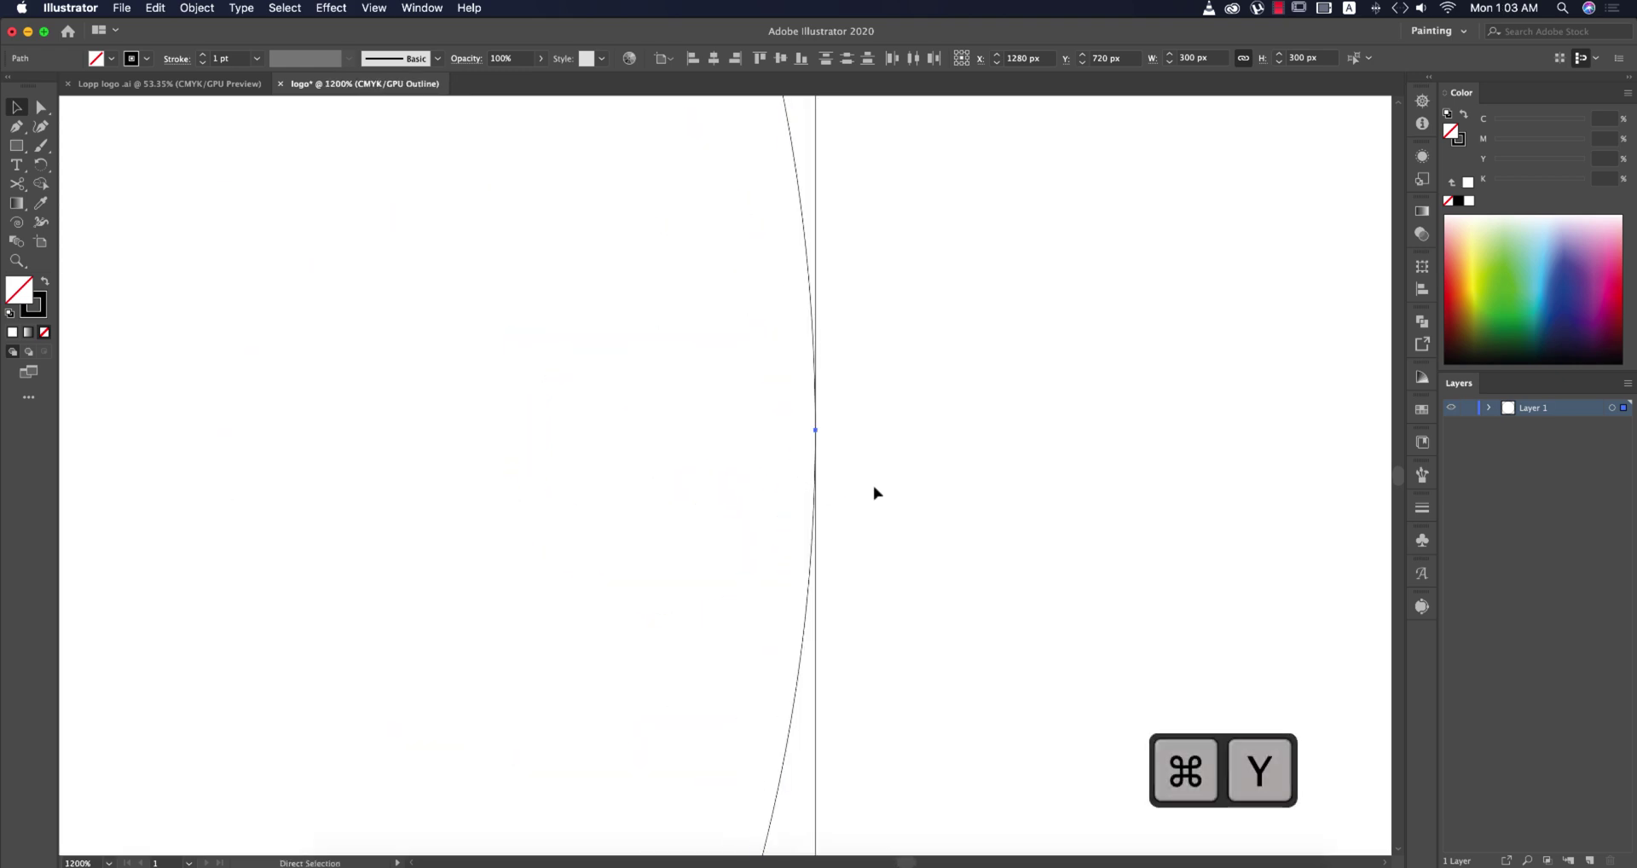
{"action": "left_click", "coordinate": [834, 423]}
{"action": "scroll", "coordinate": [833, 422], "scroll_direction": "up", "scroll_amount": 9}
{"action": "scroll", "coordinate": [716, 553], "scroll_direction": "up", "scroll_amount": 7}
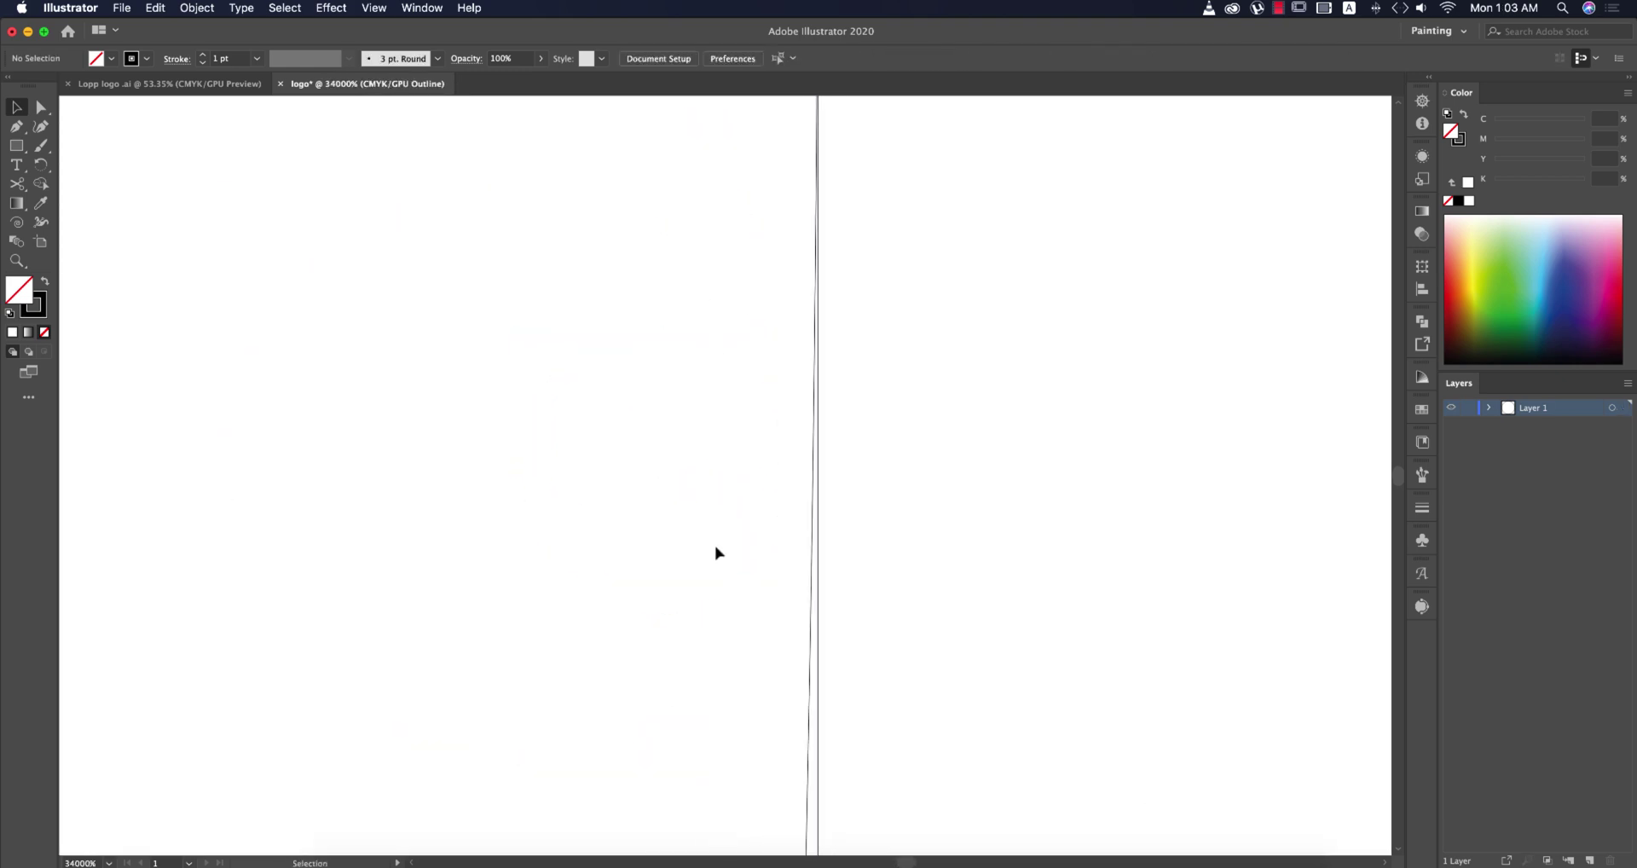
{"action": "scroll", "coordinate": [816, 289], "scroll_direction": "up", "scroll_amount": 3}
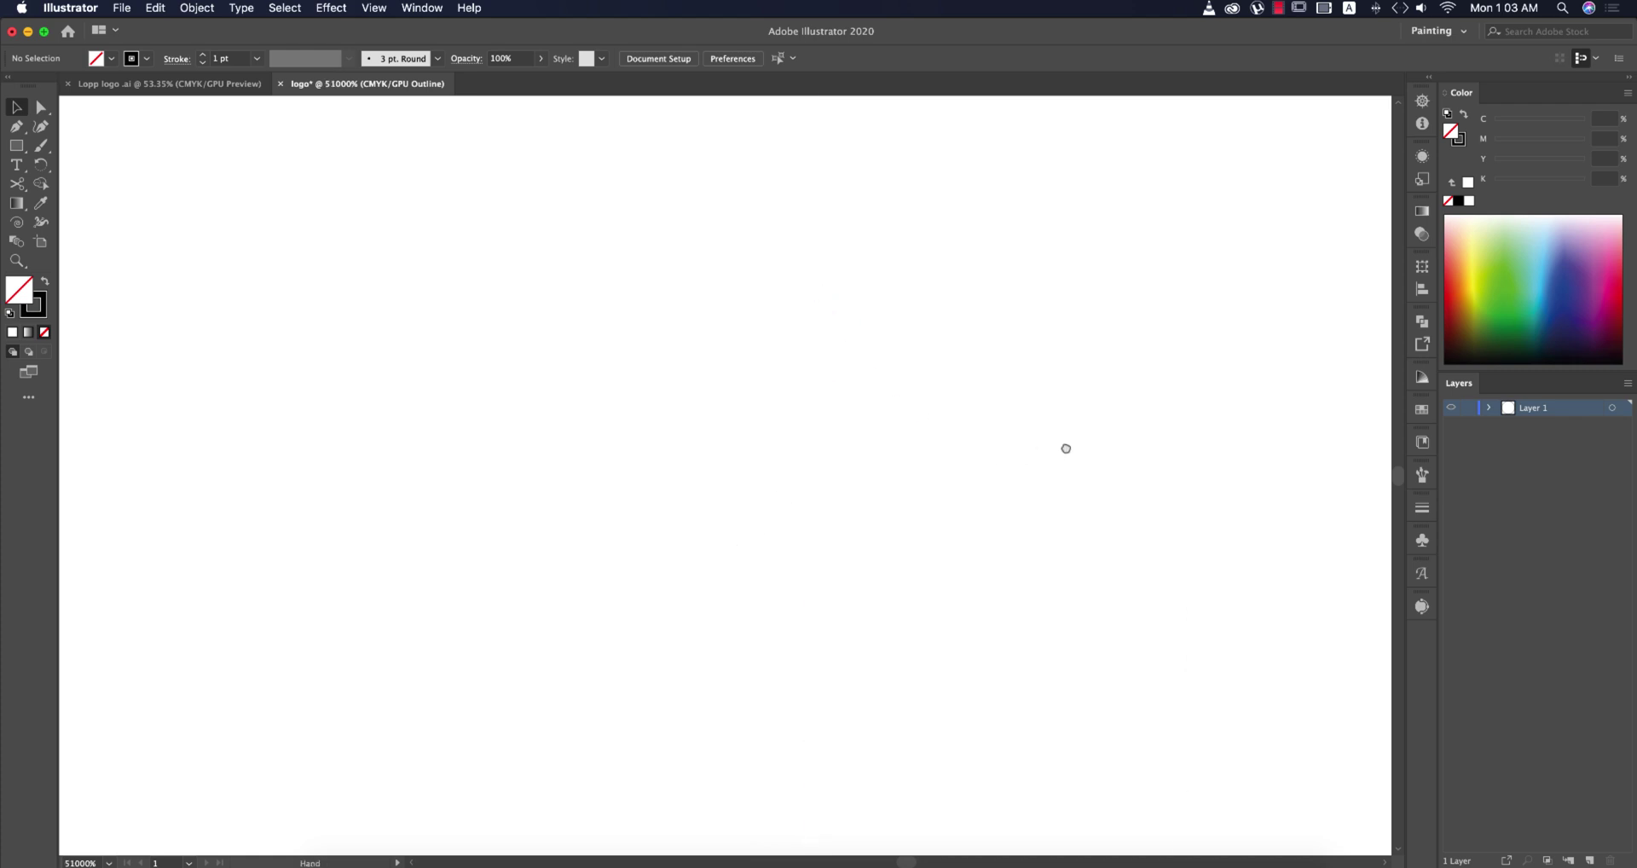
{"action": "left_click_drag", "start_coordinate": [1020, 386], "coordinate": [831, 633]}
{"action": "scroll", "coordinate": [815, 455], "scroll_direction": "up", "scroll_amount": 1}
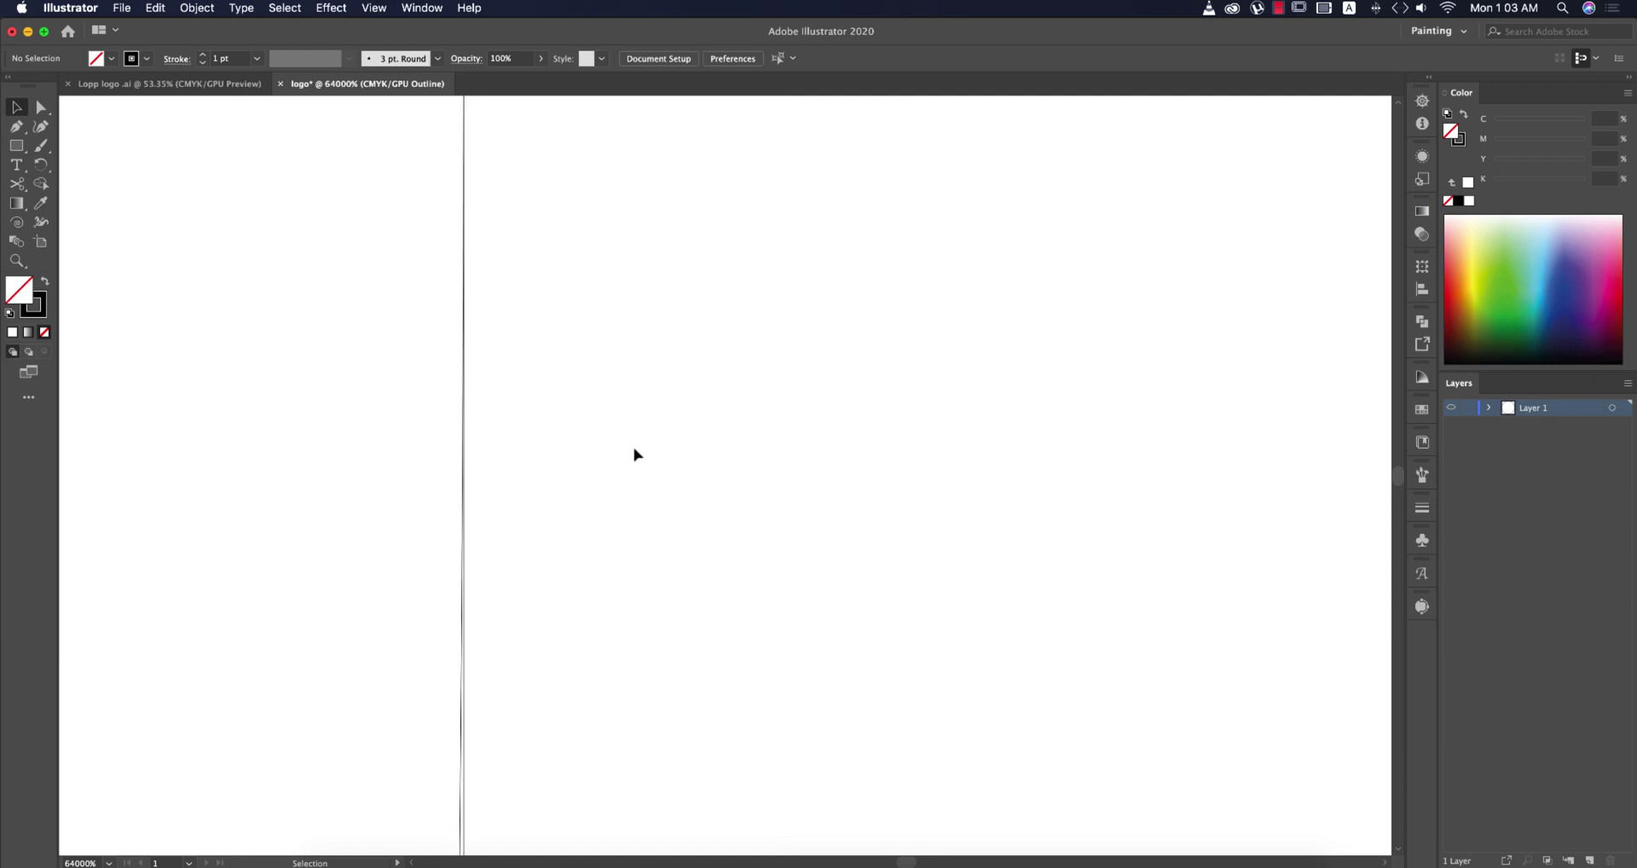
{"action": "left_click_drag", "start_coordinate": [604, 467], "coordinate": [878, 764]}
{"action": "left_click_drag", "start_coordinate": [531, 317], "coordinate": [750, 667]}
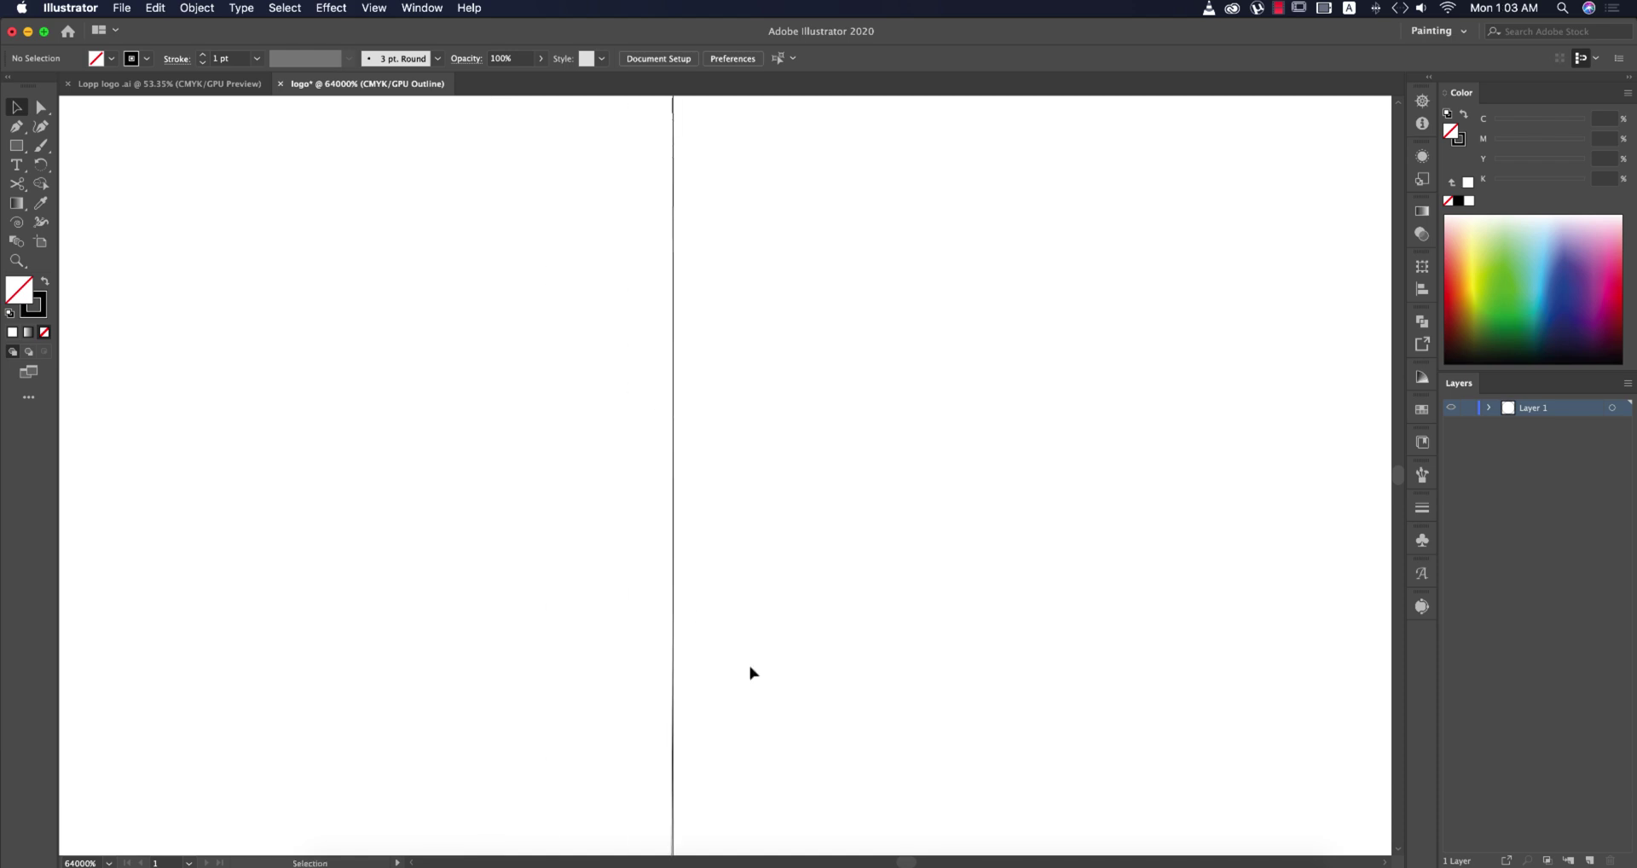
{"action": "key", "text": "super+0"}
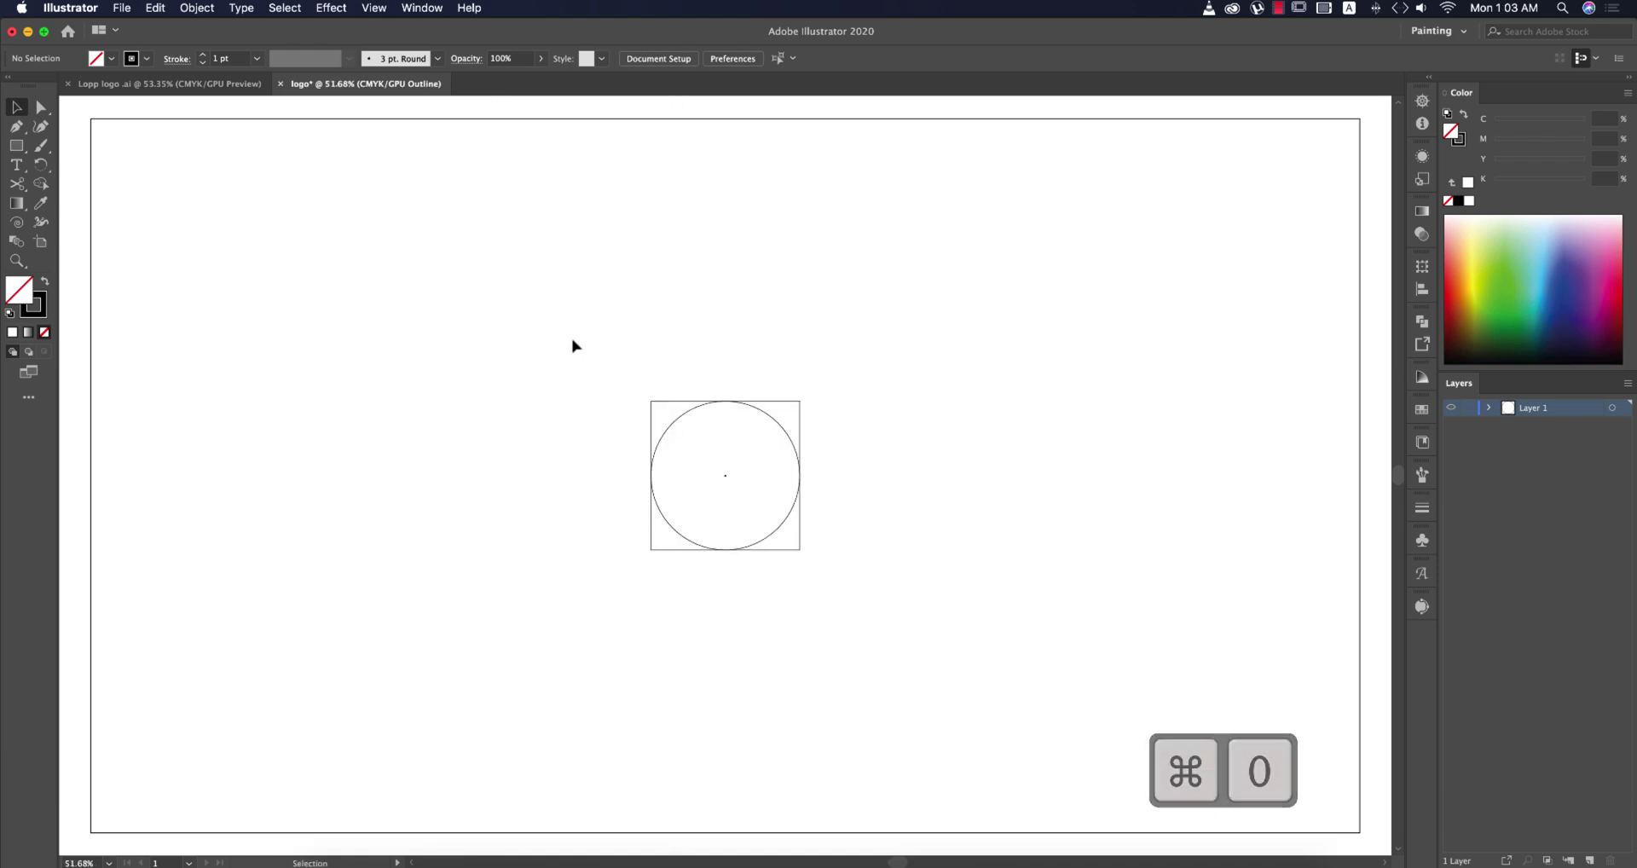
{"action": "left_click_drag", "start_coordinate": [574, 347], "coordinate": [877, 668]}
{"action": "key", "text": "super+y"}
{"action": "left_click", "coordinate": [897, 679]}
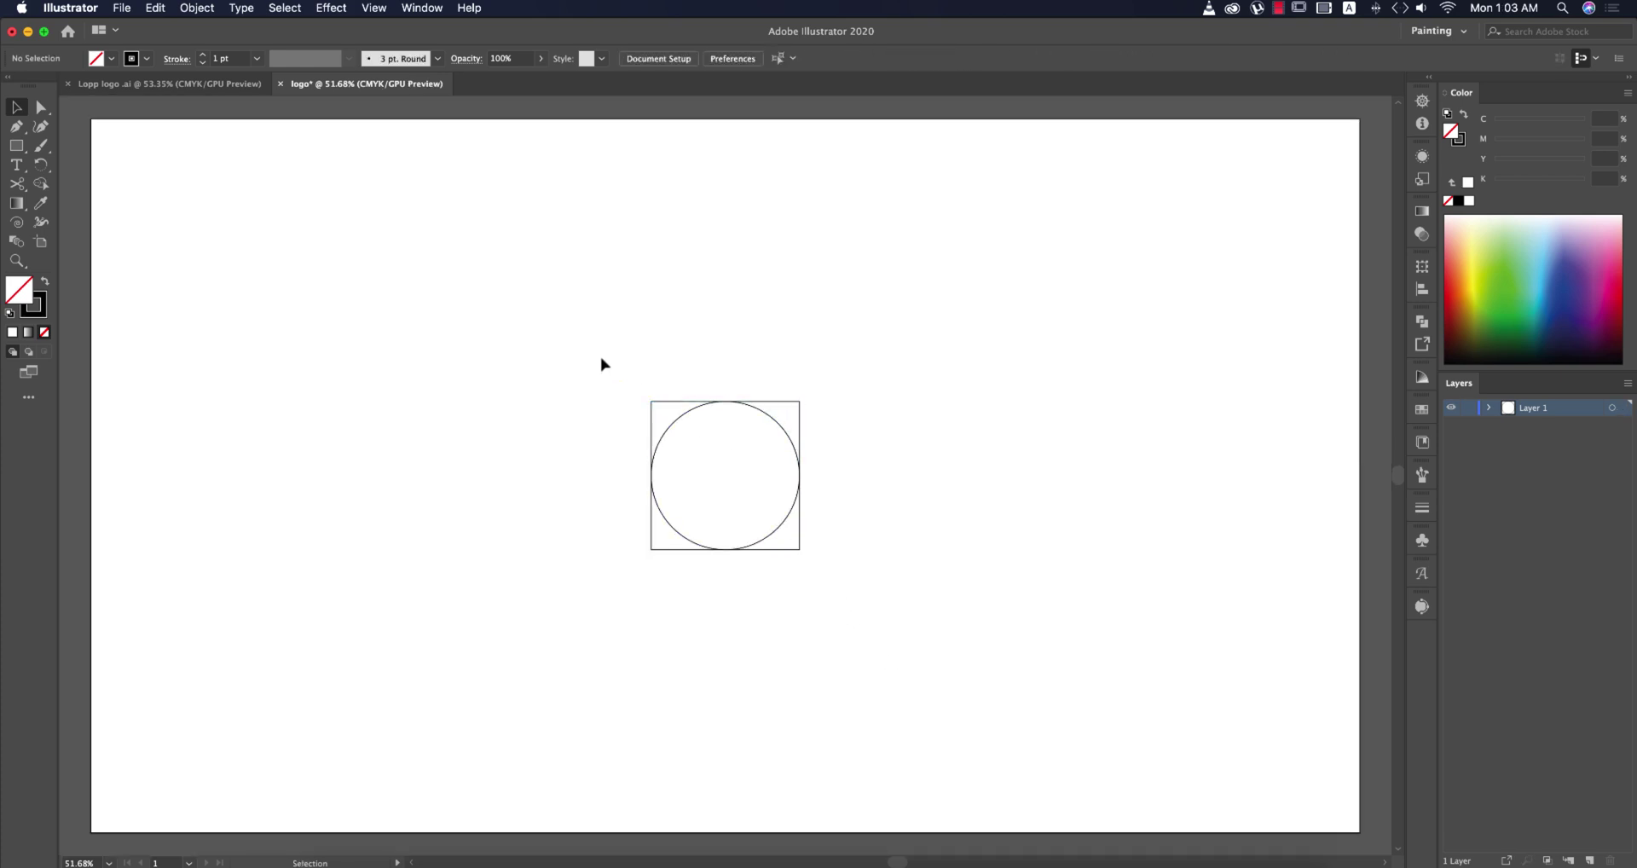
- Group the circle and square and rotate the group 45 degrees into a diamond
{"action": "left_click_drag", "start_coordinate": [601, 364], "coordinate": [873, 657]}
{"action": "key", "text": "super+g"}
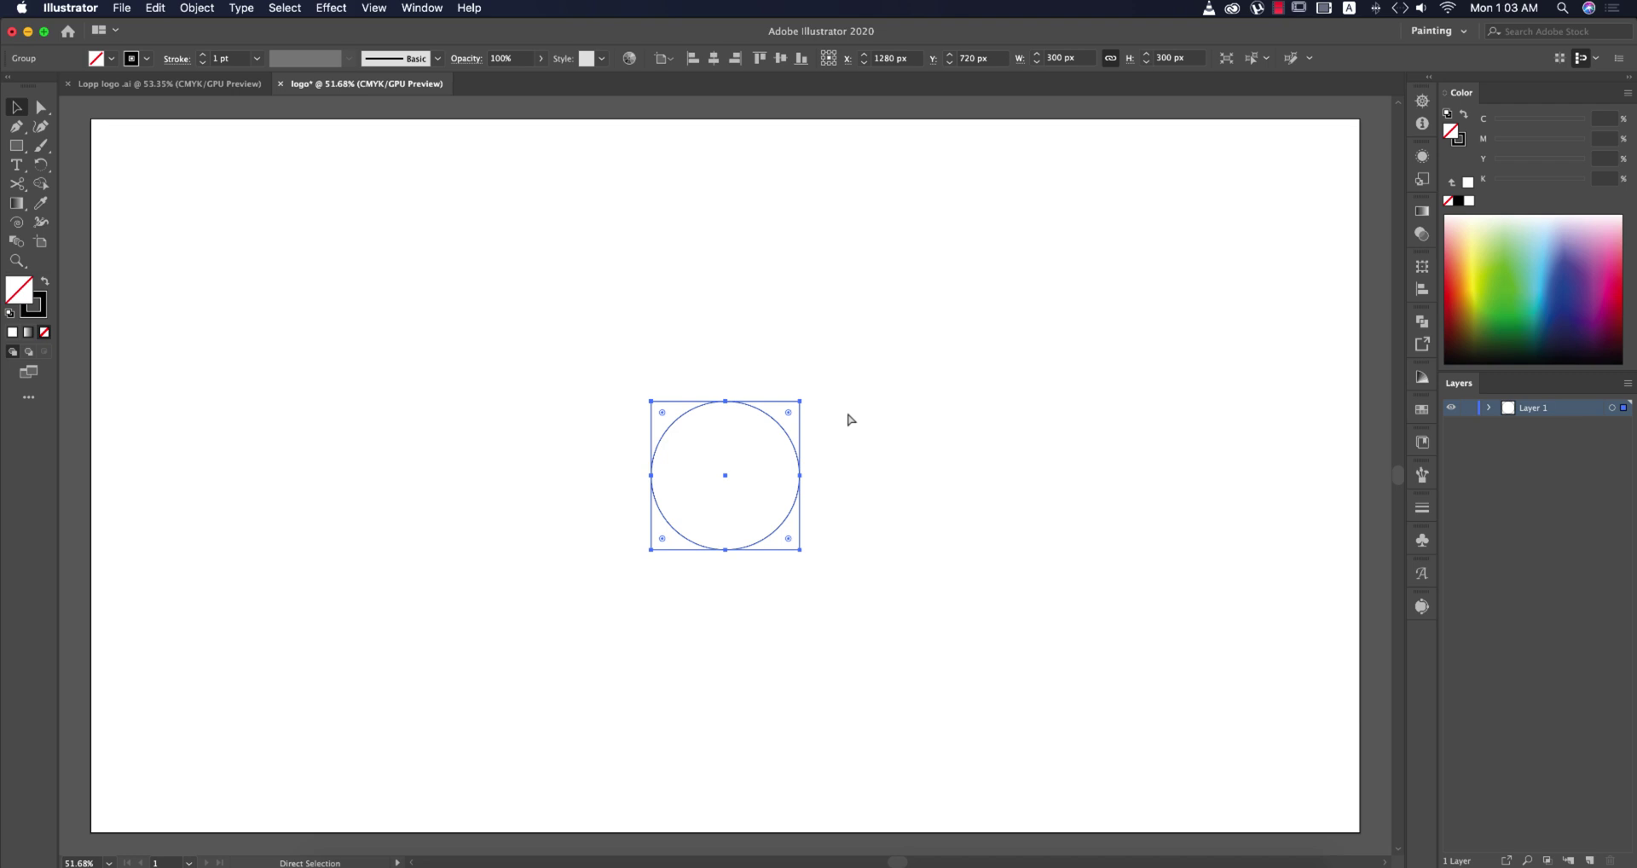
{"action": "key", "text": "shift"}
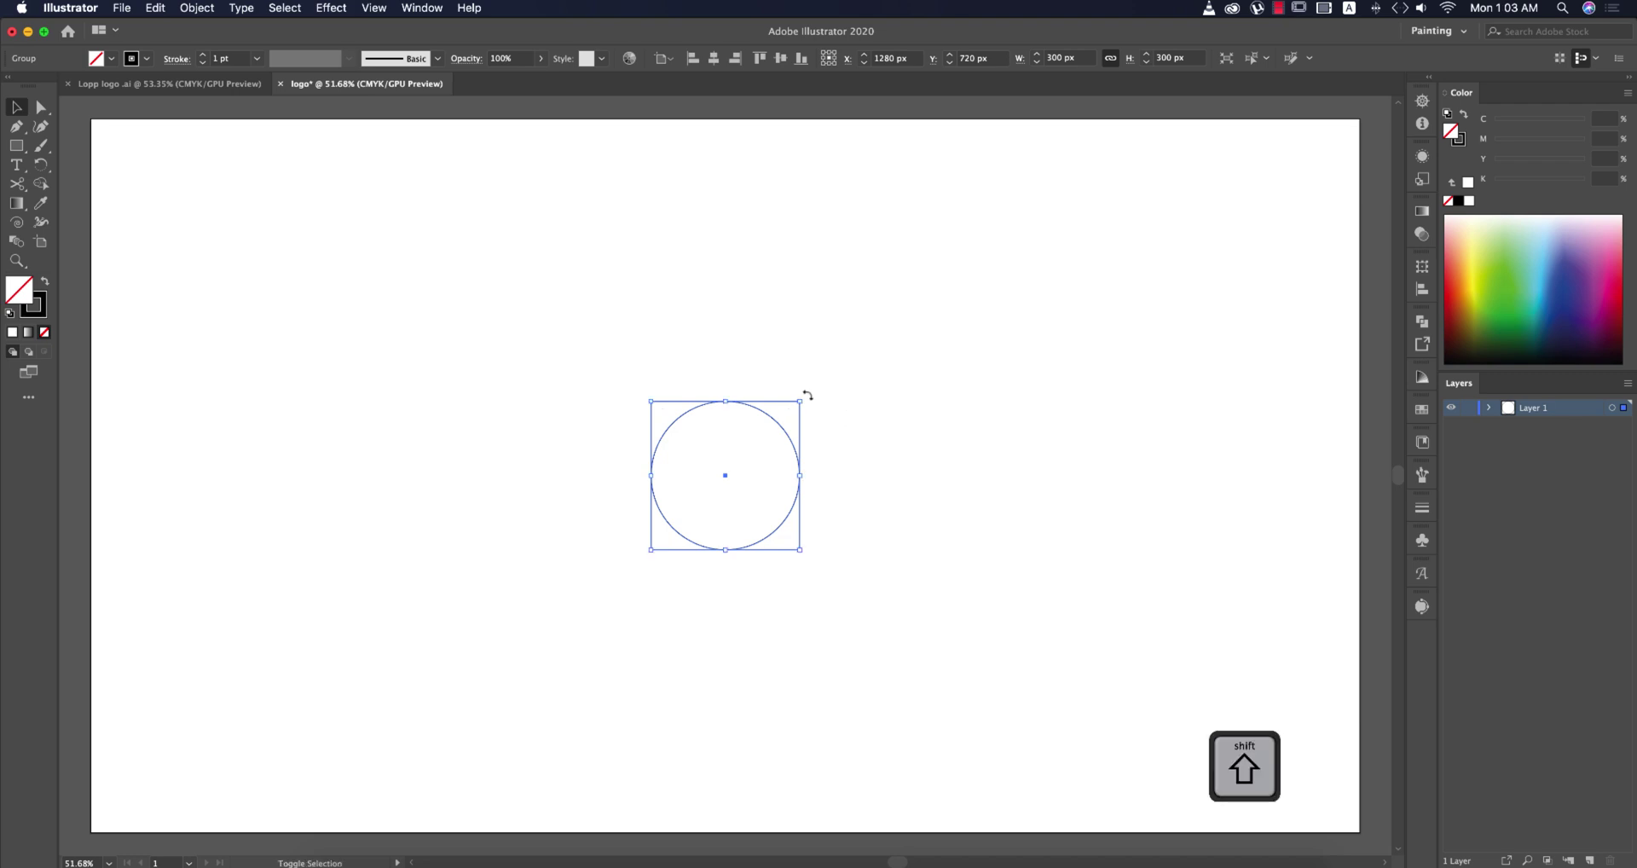
{"action": "left_click_drag", "start_coordinate": [809, 406], "coordinate": [843, 509]}
- Duplicate the diamond group horizontally to its right so the two diamonds meet corner to corner
{"action": "left_click_drag", "start_coordinate": [724, 490], "coordinate": [938, 499]}
{"action": "key", "text": "alt"}
{"action": "left_click", "coordinate": [950, 493]}
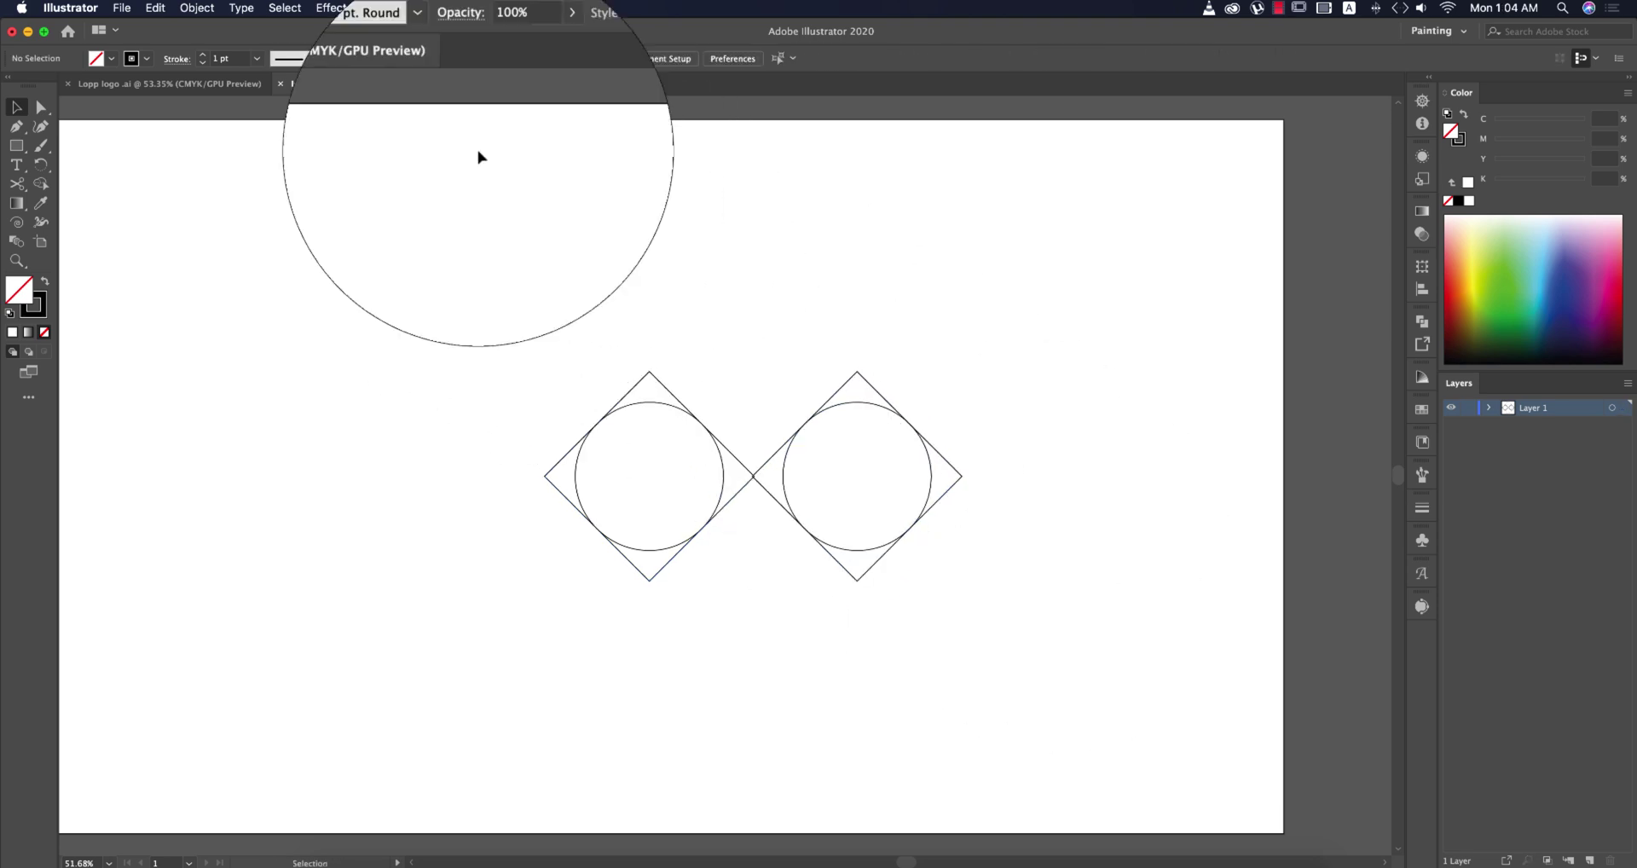
- Turn off Snap to Pixel and switch to outline view at the point where the two diamonds meet
{"action": "left_click", "coordinate": [373, 7]}
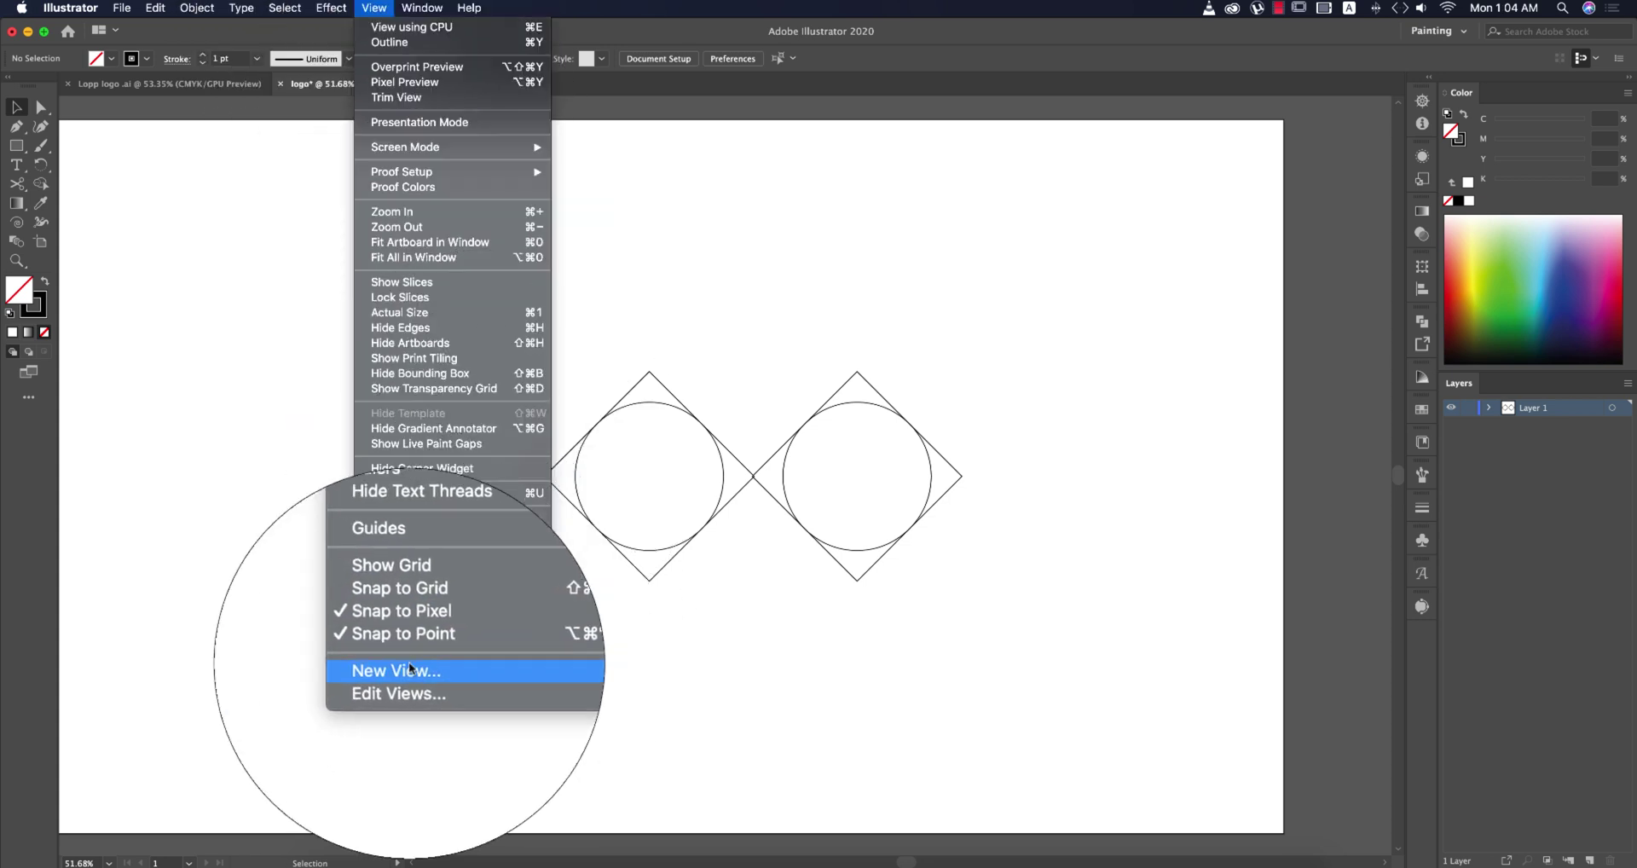
{"action": "left_click", "coordinate": [400, 626]}
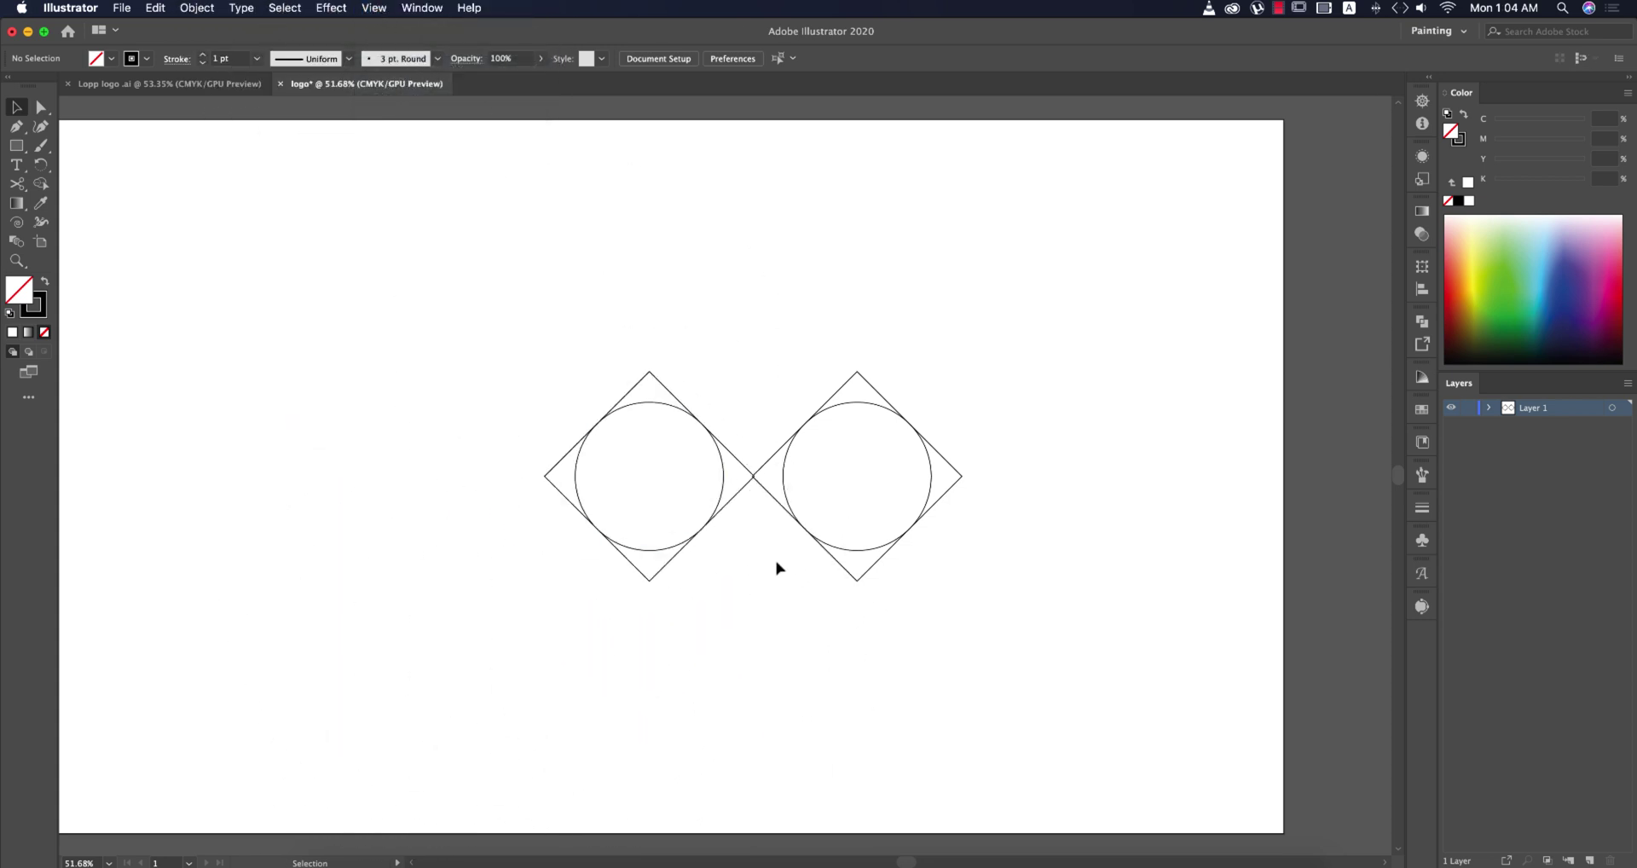
{"action": "scroll", "coordinate": [752, 477], "scroll_direction": "up", "scroll_amount": 6}
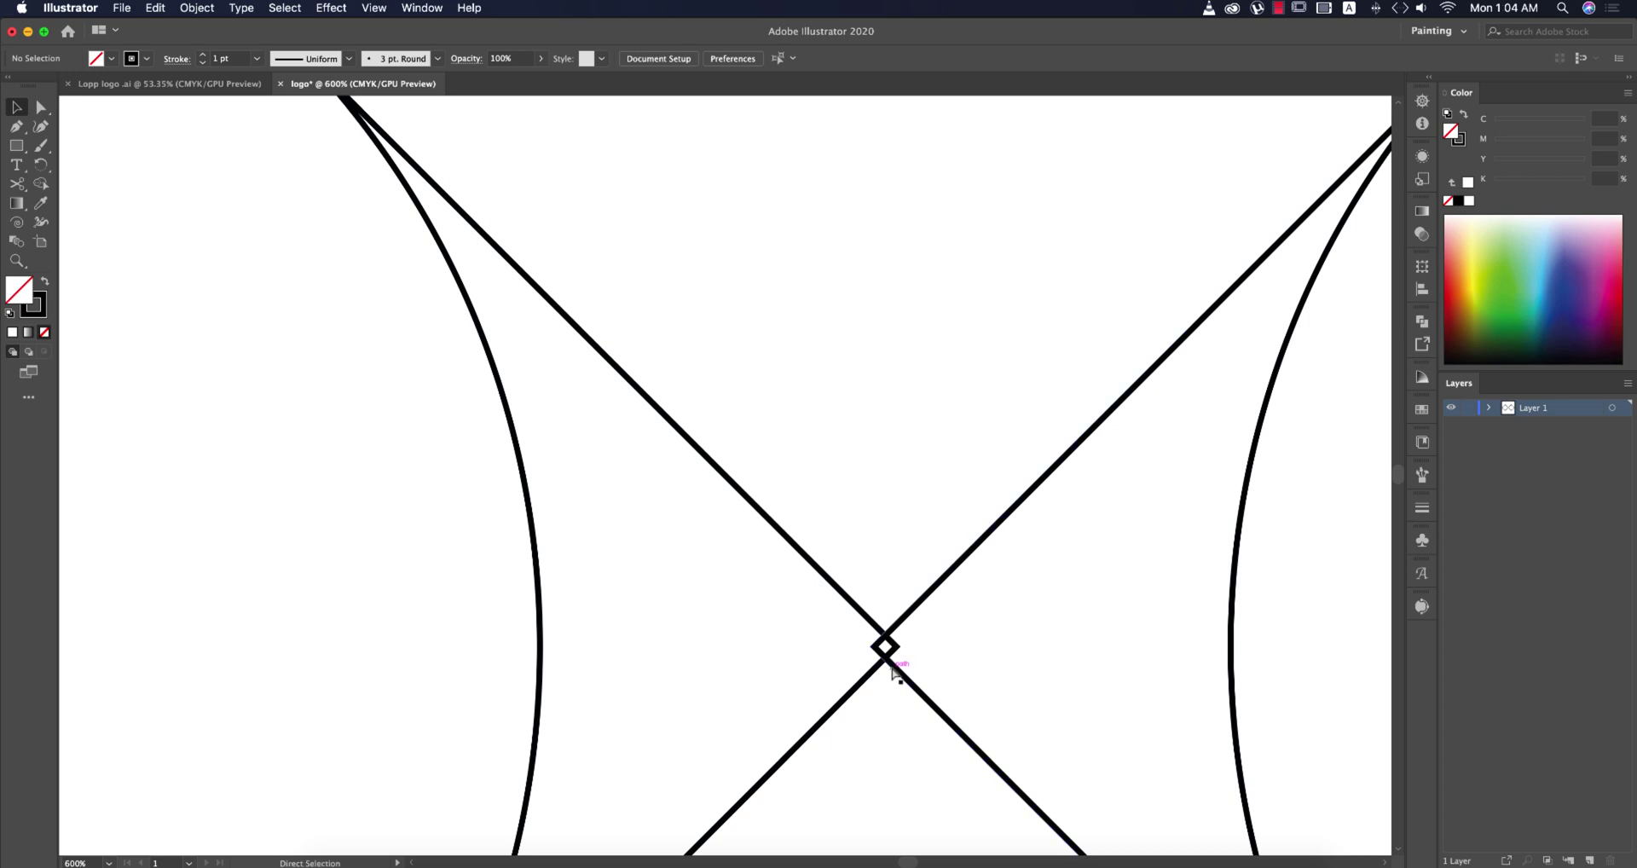
{"action": "key", "text": "super+y"}
- Move the second diamond in fine increments until its left corner meets the first diamond's right corner exactly
{"action": "left_click_drag", "start_coordinate": [914, 693], "coordinate": [942, 695]}
{"action": "left_click", "coordinate": [909, 711]}
{"action": "scroll", "coordinate": [903, 650], "scroll_direction": "up", "scroll_amount": 4}
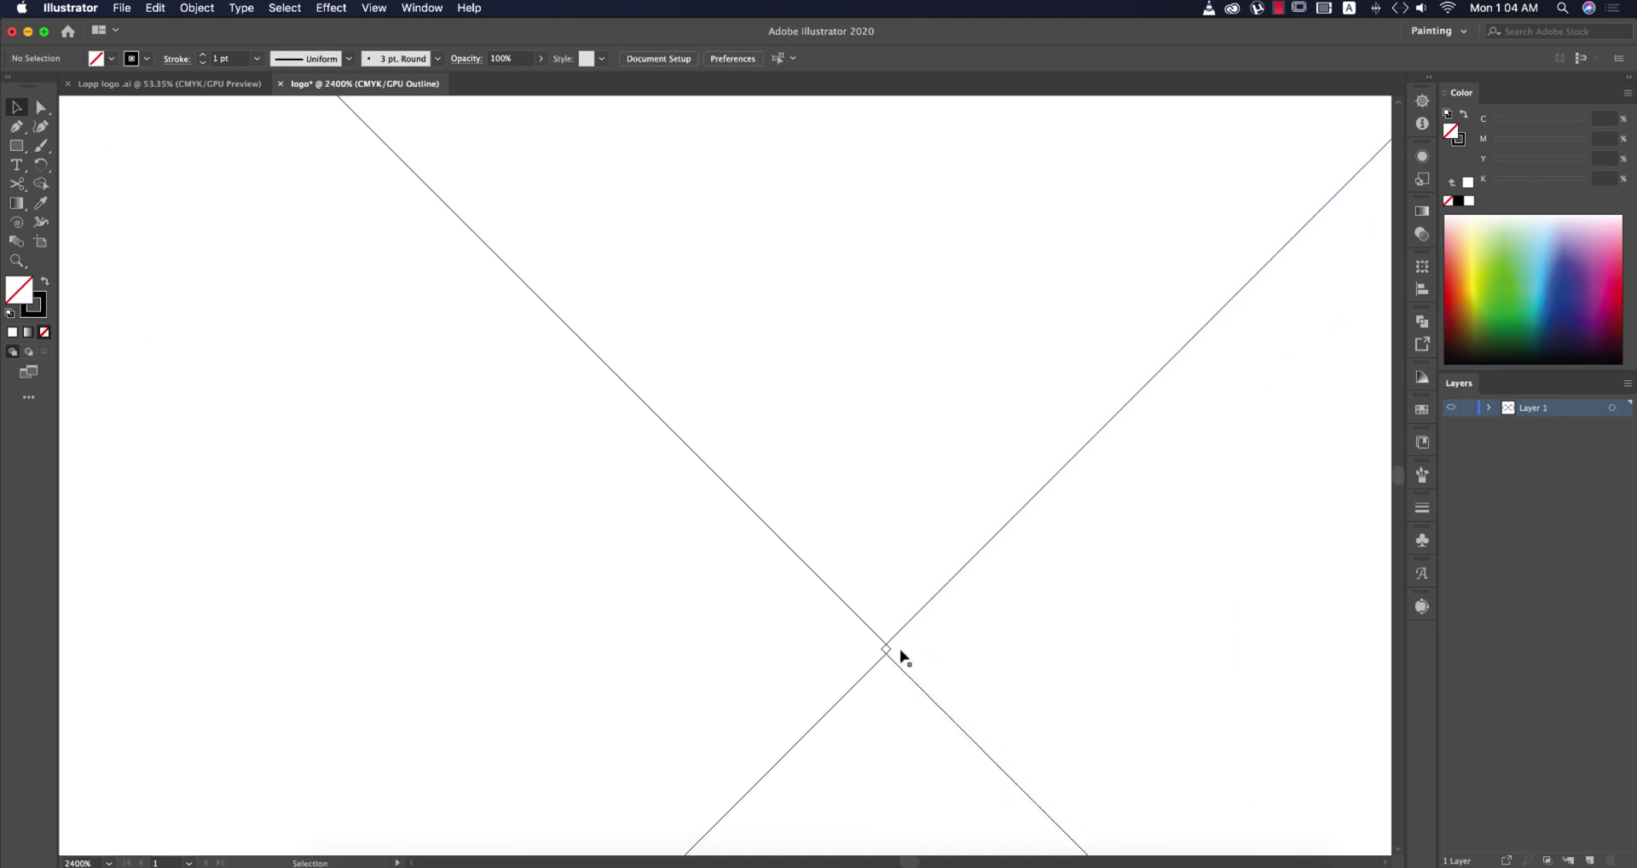
{"action": "left_click_drag", "start_coordinate": [898, 669], "coordinate": [892, 661]}
{"action": "scroll", "coordinate": [892, 663], "scroll_direction": "up", "scroll_amount": 5}
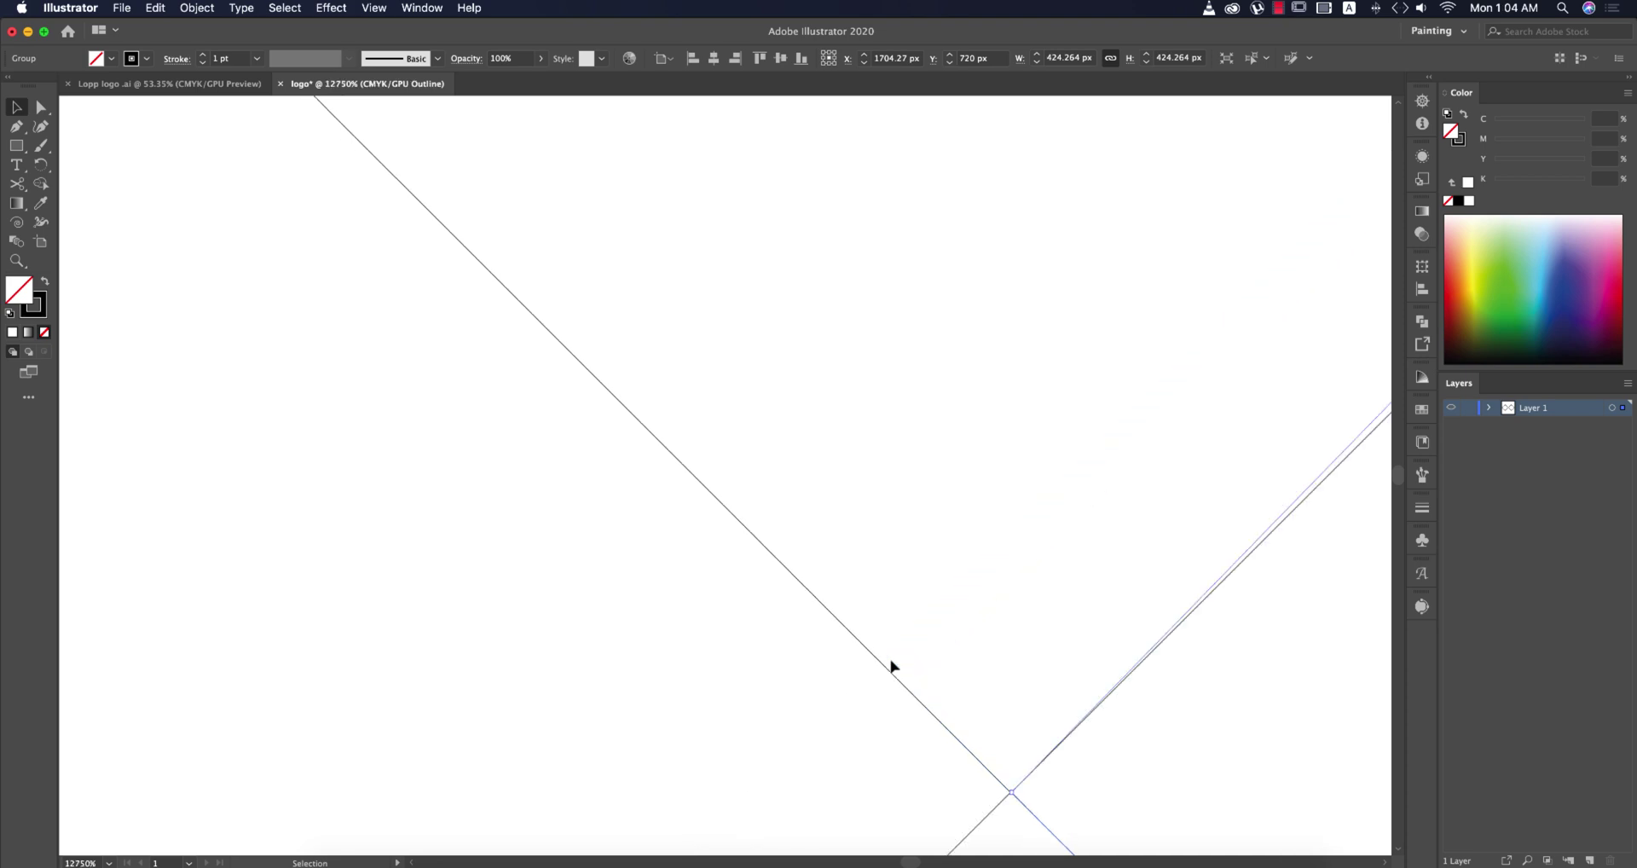
{"action": "scroll", "coordinate": [932, 566], "scroll_direction": "up", "scroll_amount": 5}
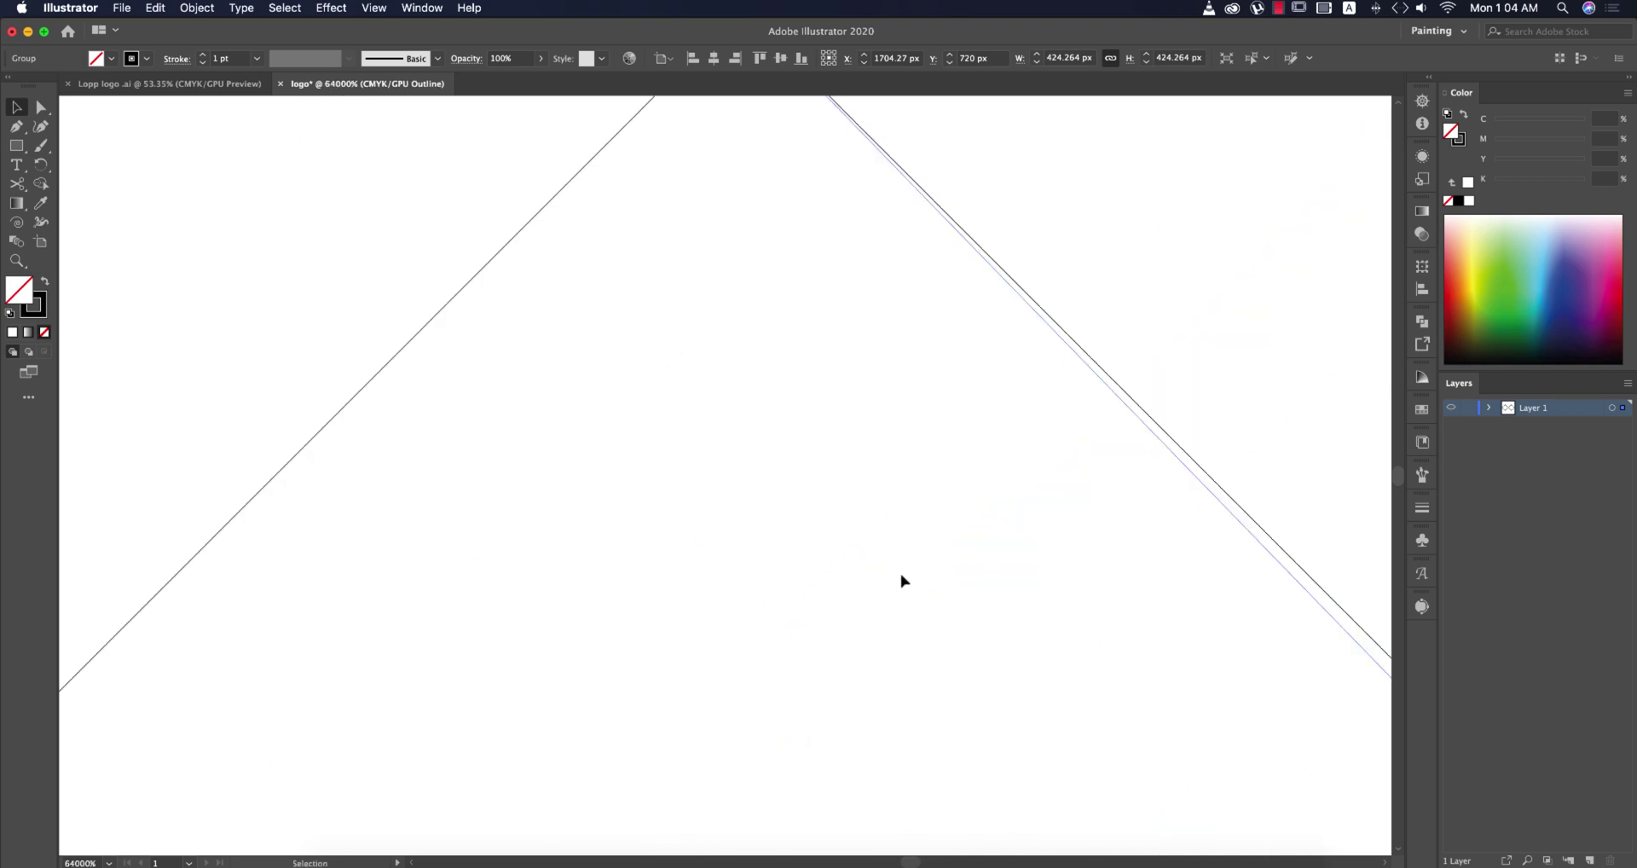
{"action": "left_click_drag", "start_coordinate": [736, 454], "coordinate": [764, 630]}
{"action": "left_click", "coordinate": [765, 630]}
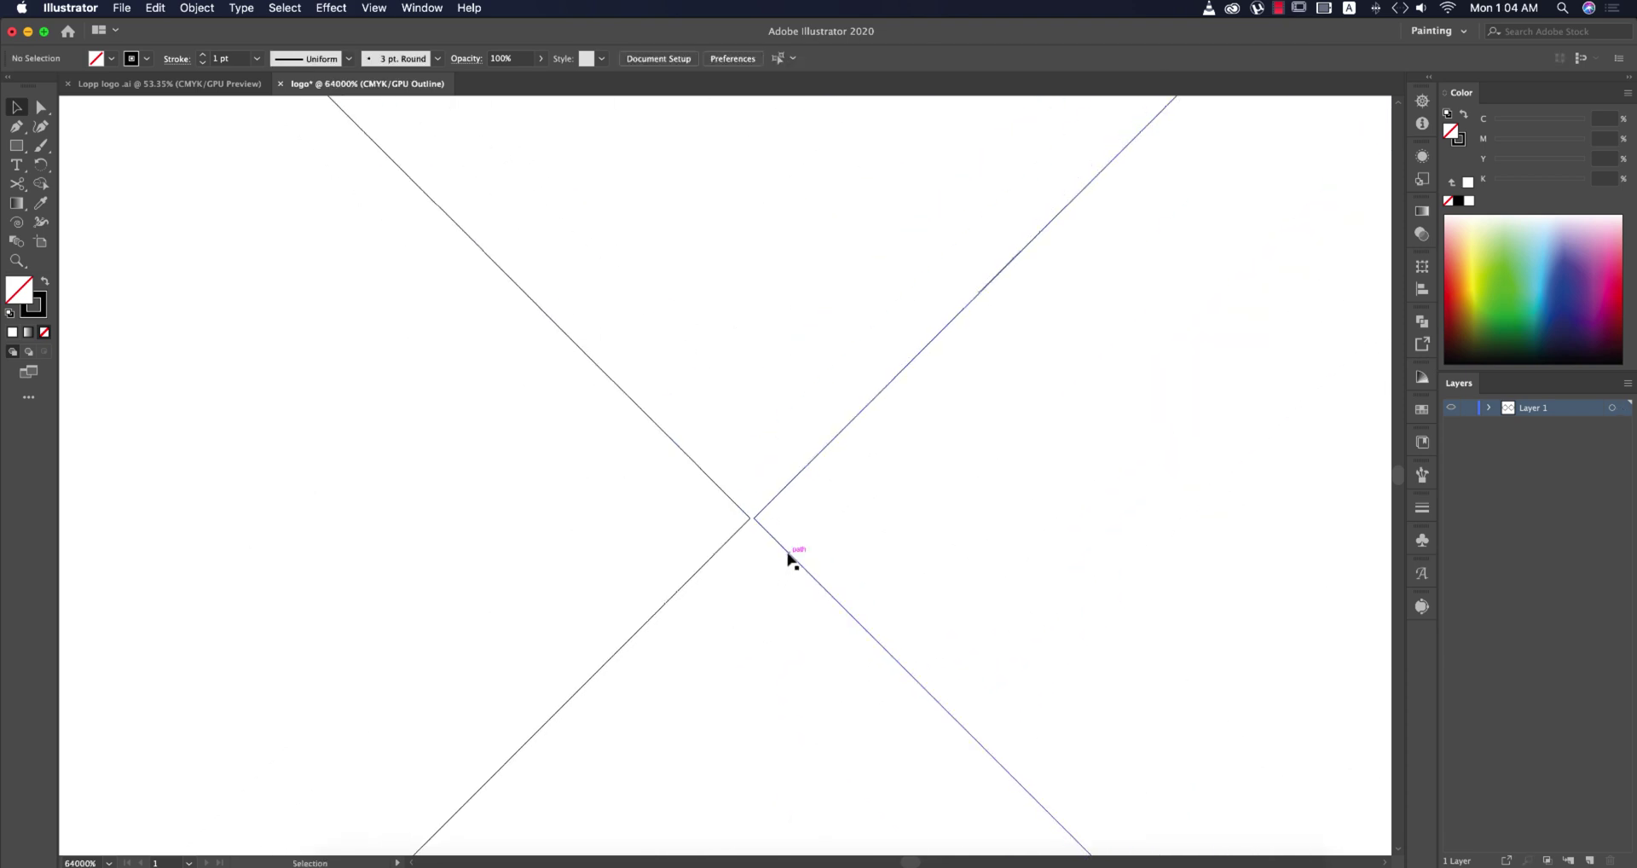
{"action": "left_click_drag", "start_coordinate": [789, 556], "coordinate": [772, 536]}
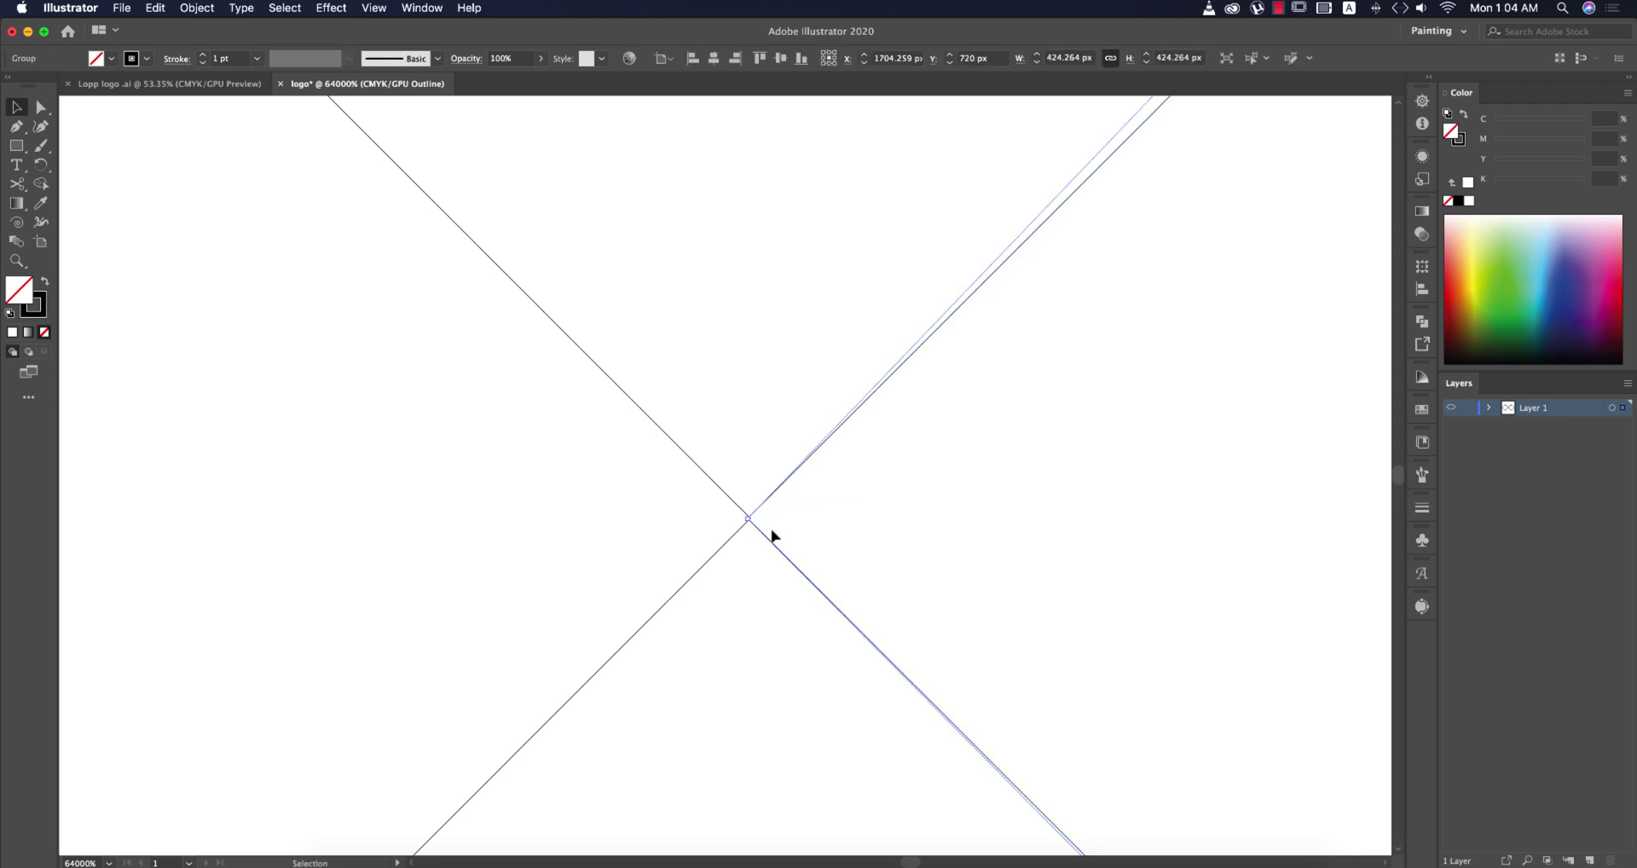
{"action": "left_click", "coordinate": [743, 586]}
- Duplicate both diamonds horizontally to the right to form a row of four diamonds
{"action": "scroll", "coordinate": [793, 654], "scroll_direction": "down", "scroll_amount": 3}
{"action": "key", "text": "super+0"}
{"action": "left_click_drag", "start_coordinate": [591, 382], "coordinate": [980, 597]}
{"action": "scroll", "coordinate": [1115, 636], "scroll_direction": "right", "scroll_amount": 5}
{"action": "left_click_drag", "start_coordinate": [668, 546], "coordinate": [1084, 550]}
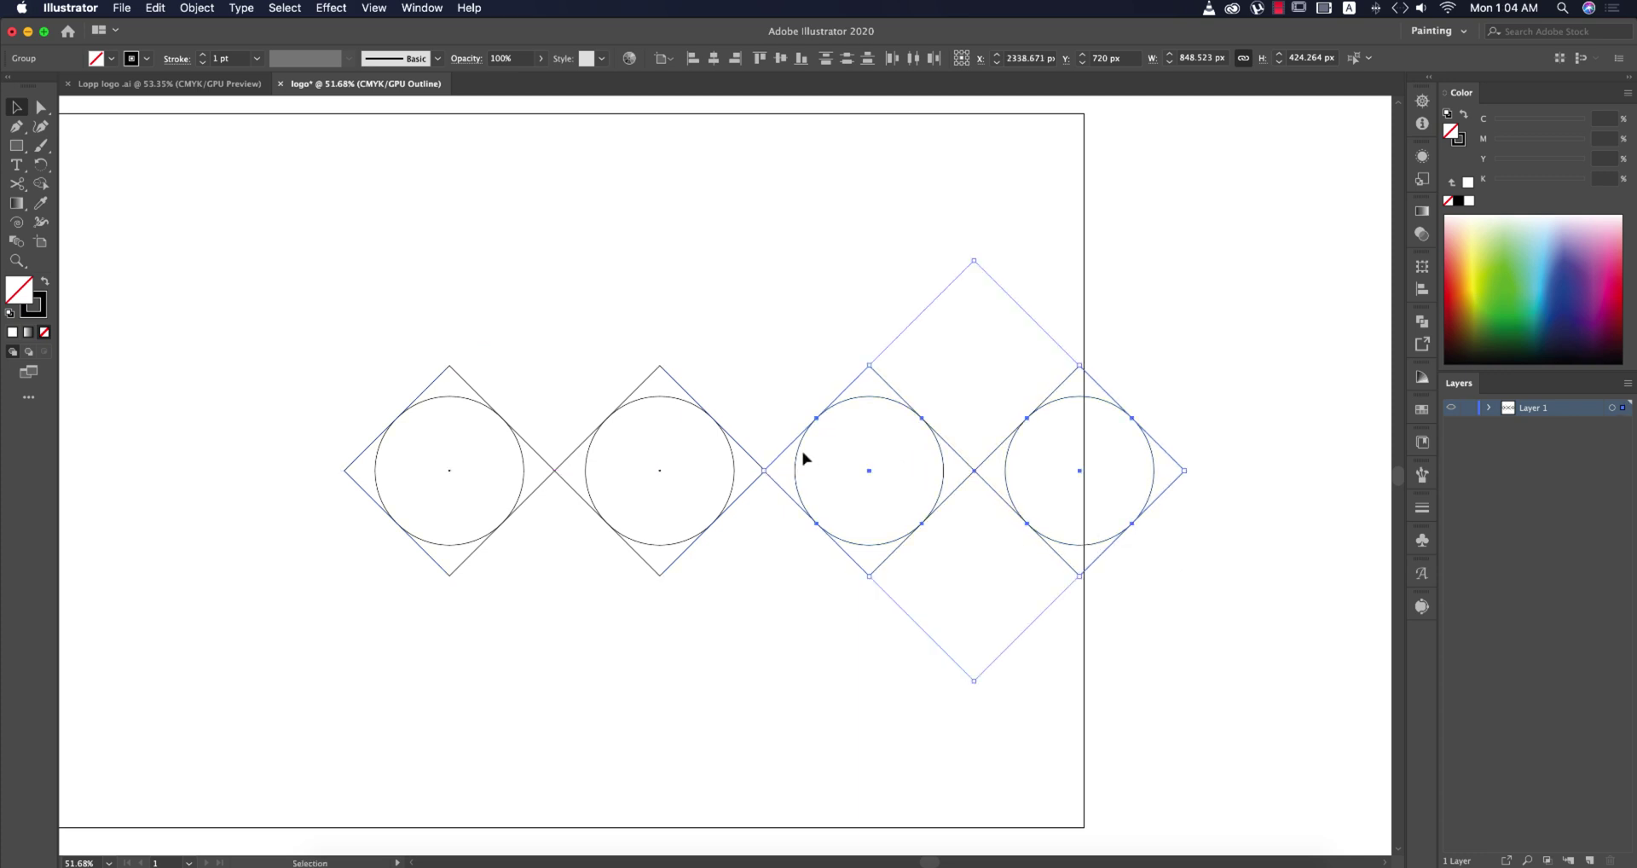
- Shift the duplicated diamonds slightly right until the third diamond's left corner meets the second diamond's right corner exactly
{"action": "scroll", "coordinate": [765, 469], "scroll_direction": "up", "scroll_amount": 10}
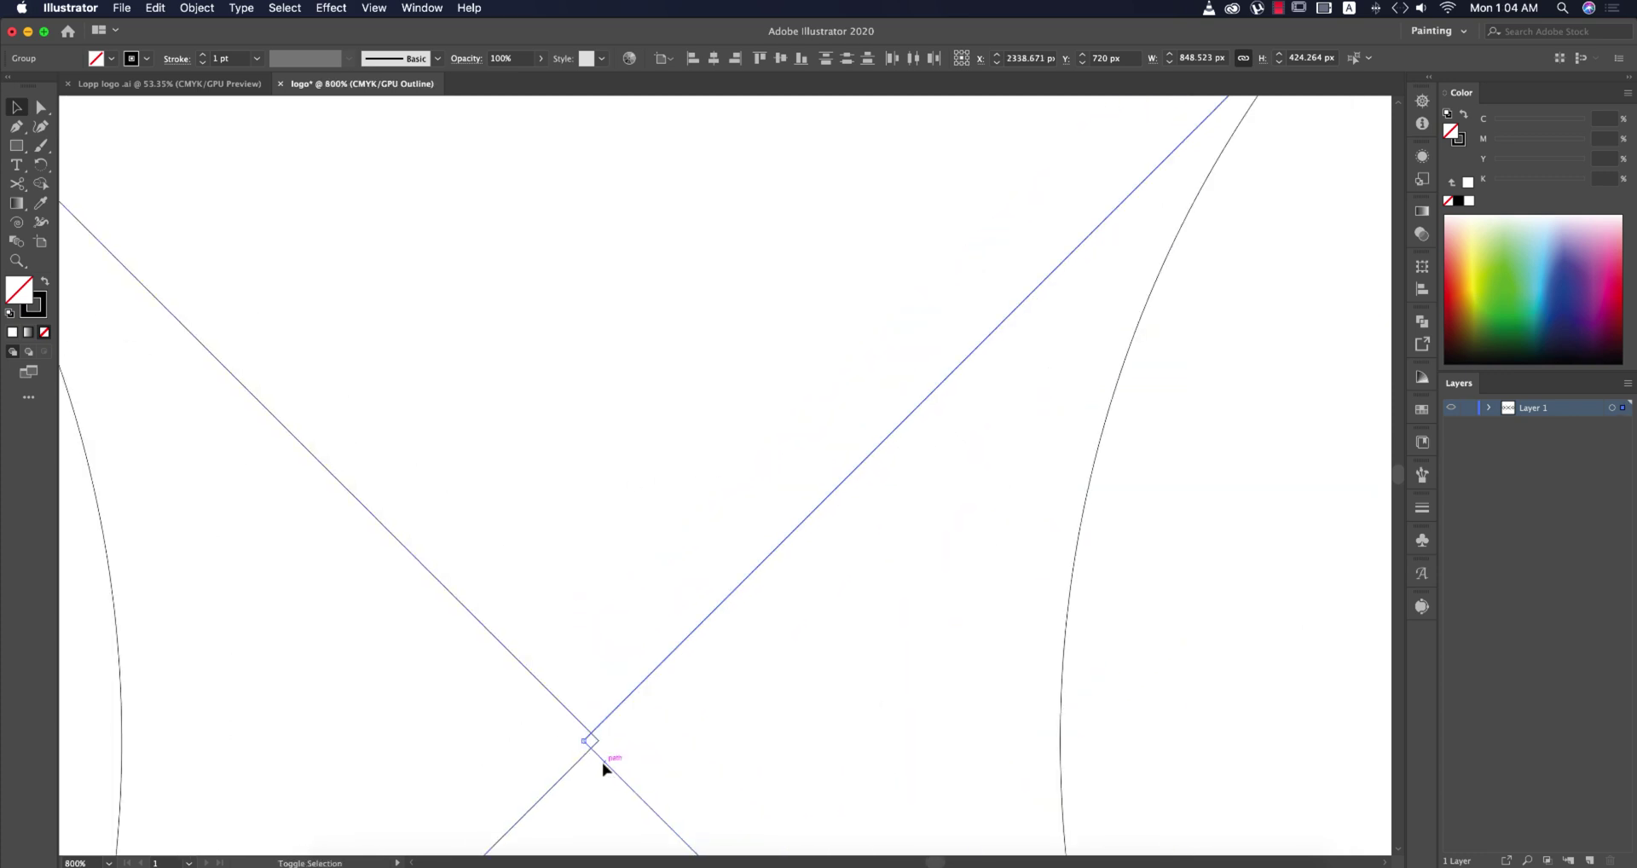
{"action": "left_click_drag", "start_coordinate": [608, 770], "coordinate": [622, 774]}
{"action": "scroll", "coordinate": [589, 753], "scroll_direction": "up", "scroll_amount": 6}
{"action": "scroll", "coordinate": [725, 706], "scroll_direction": "up", "scroll_amount": 2}
{"action": "left_click_drag", "start_coordinate": [750, 718], "coordinate": [875, 86]}
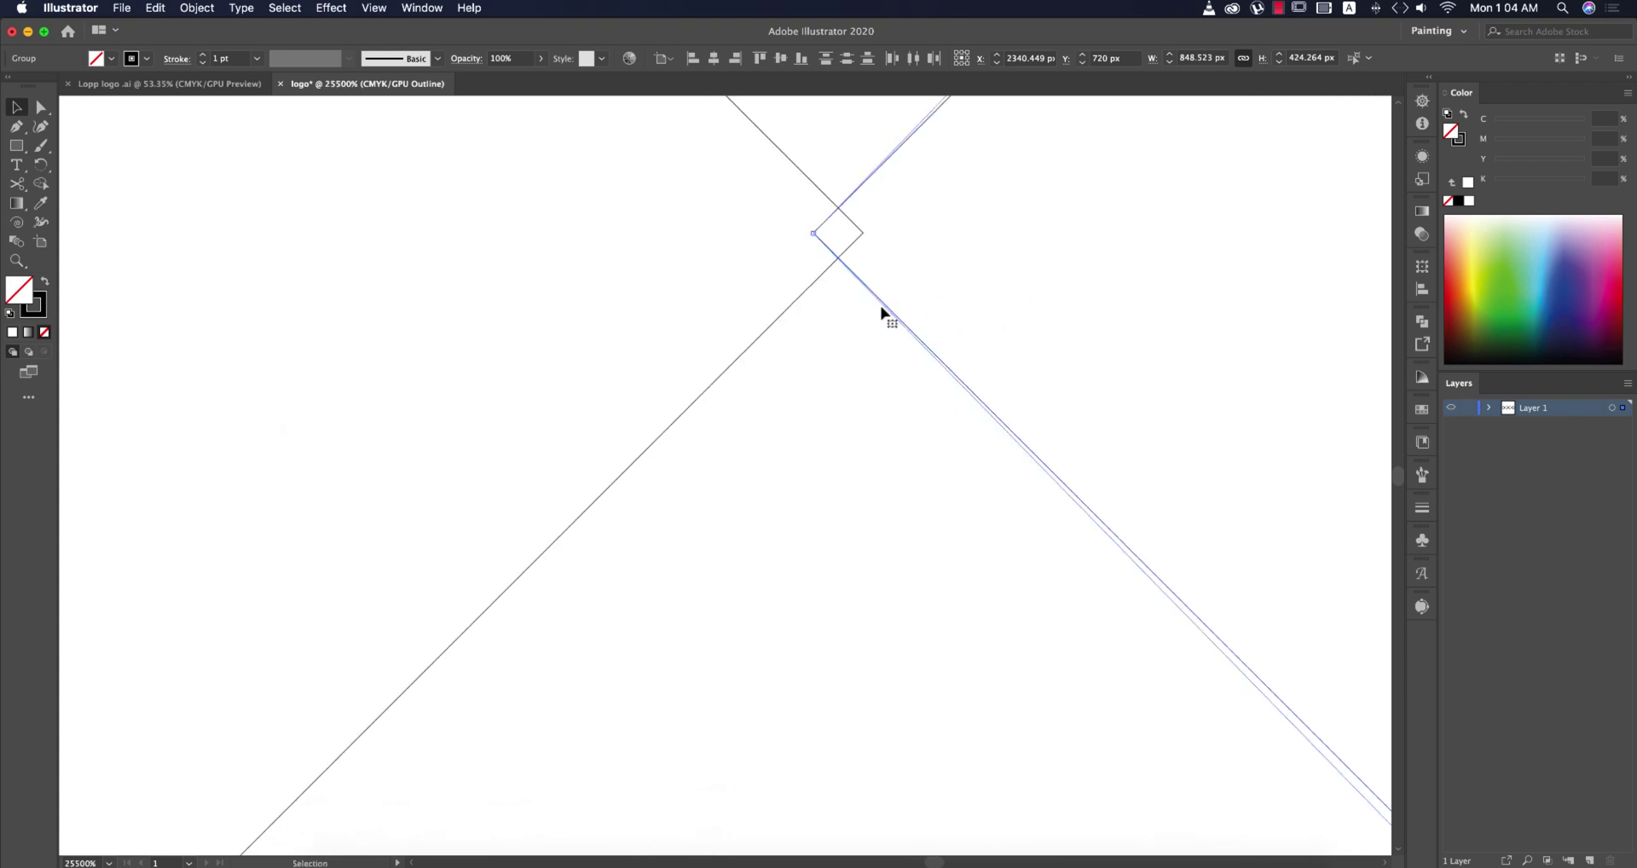
{"action": "left_click_drag", "start_coordinate": [887, 309], "coordinate": [936, 315]}
{"action": "left_click", "coordinate": [863, 409]}
{"action": "key", "text": "super+0"}
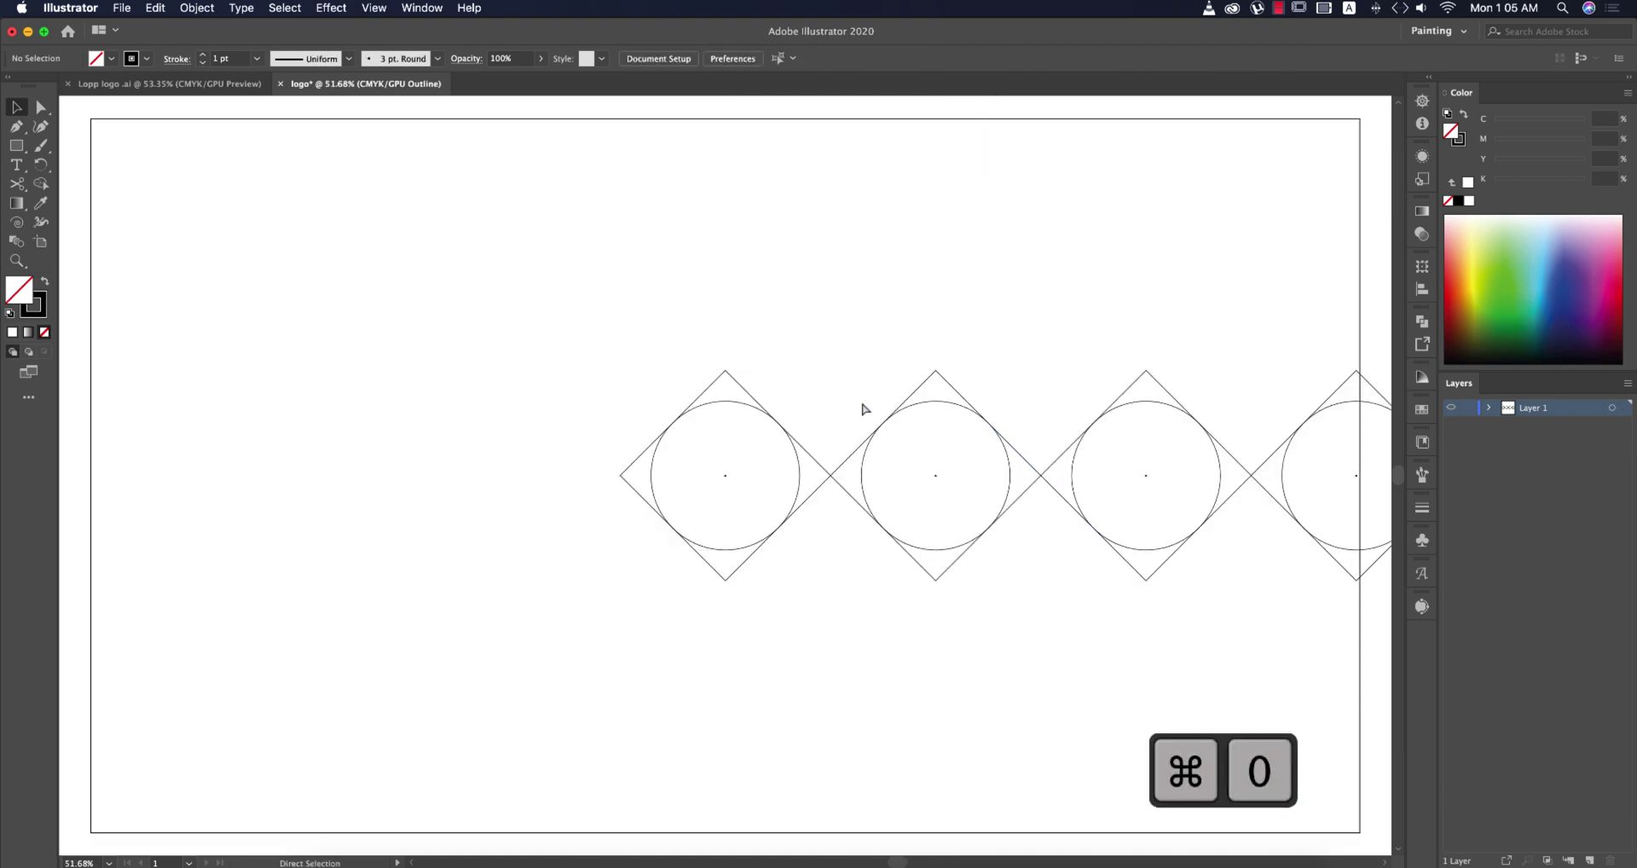
- Move the fourth diamond slightly right so its left corner exactly meets the right corner of the third
{"action": "scroll", "coordinate": [1242, 574], "scroll_direction": "right", "scroll_amount": 5}
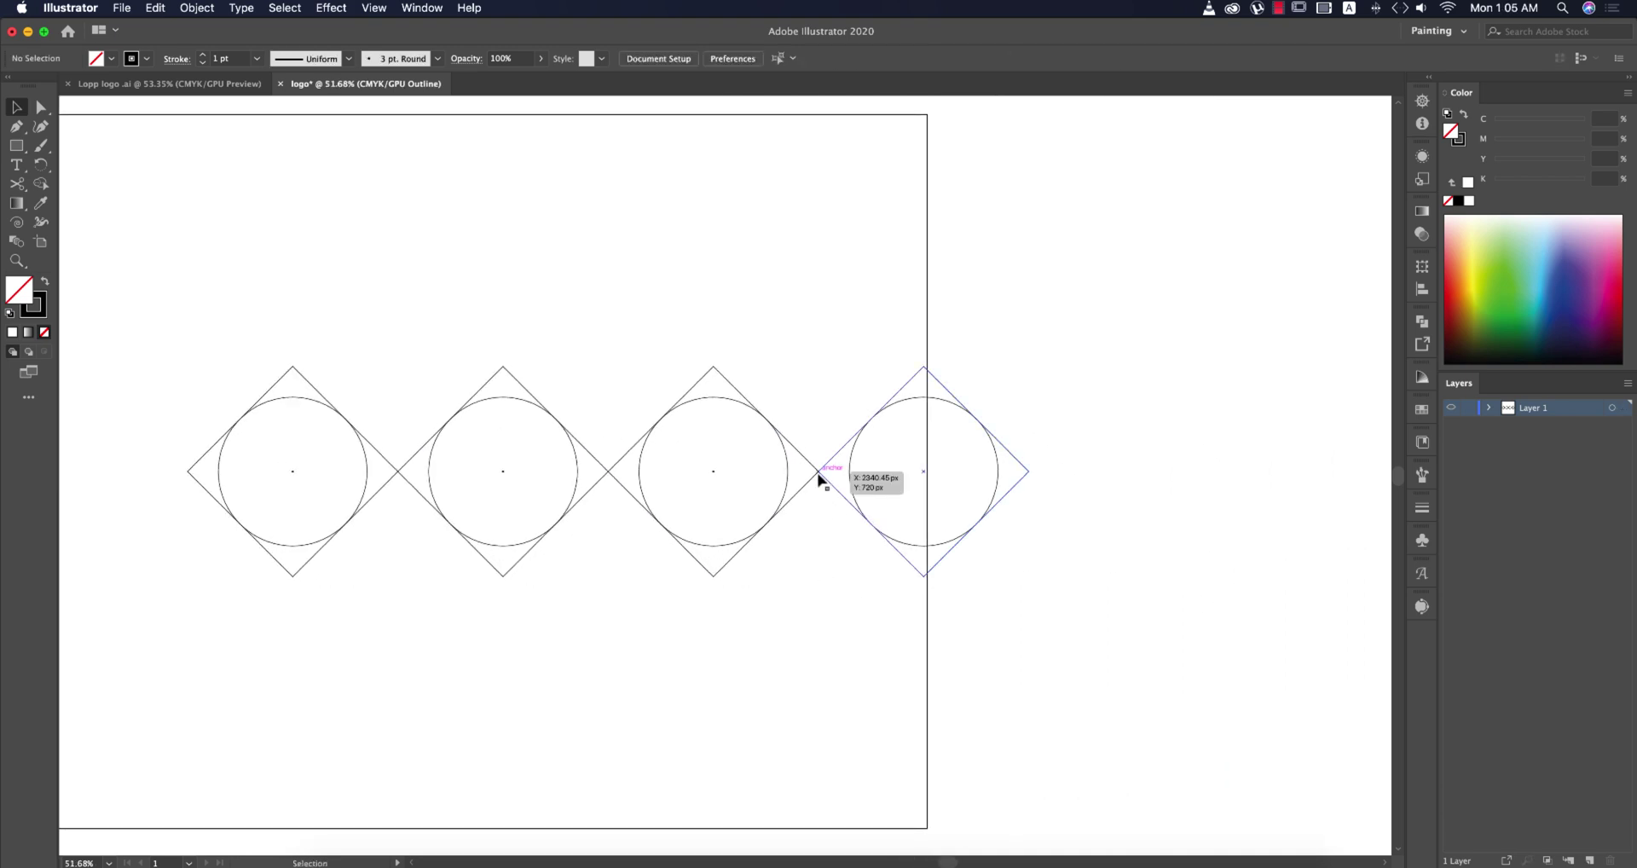
{"action": "left_click", "coordinate": [820, 473]}
{"action": "scroll", "coordinate": [820, 472], "scroll_direction": "up", "scroll_amount": 20}
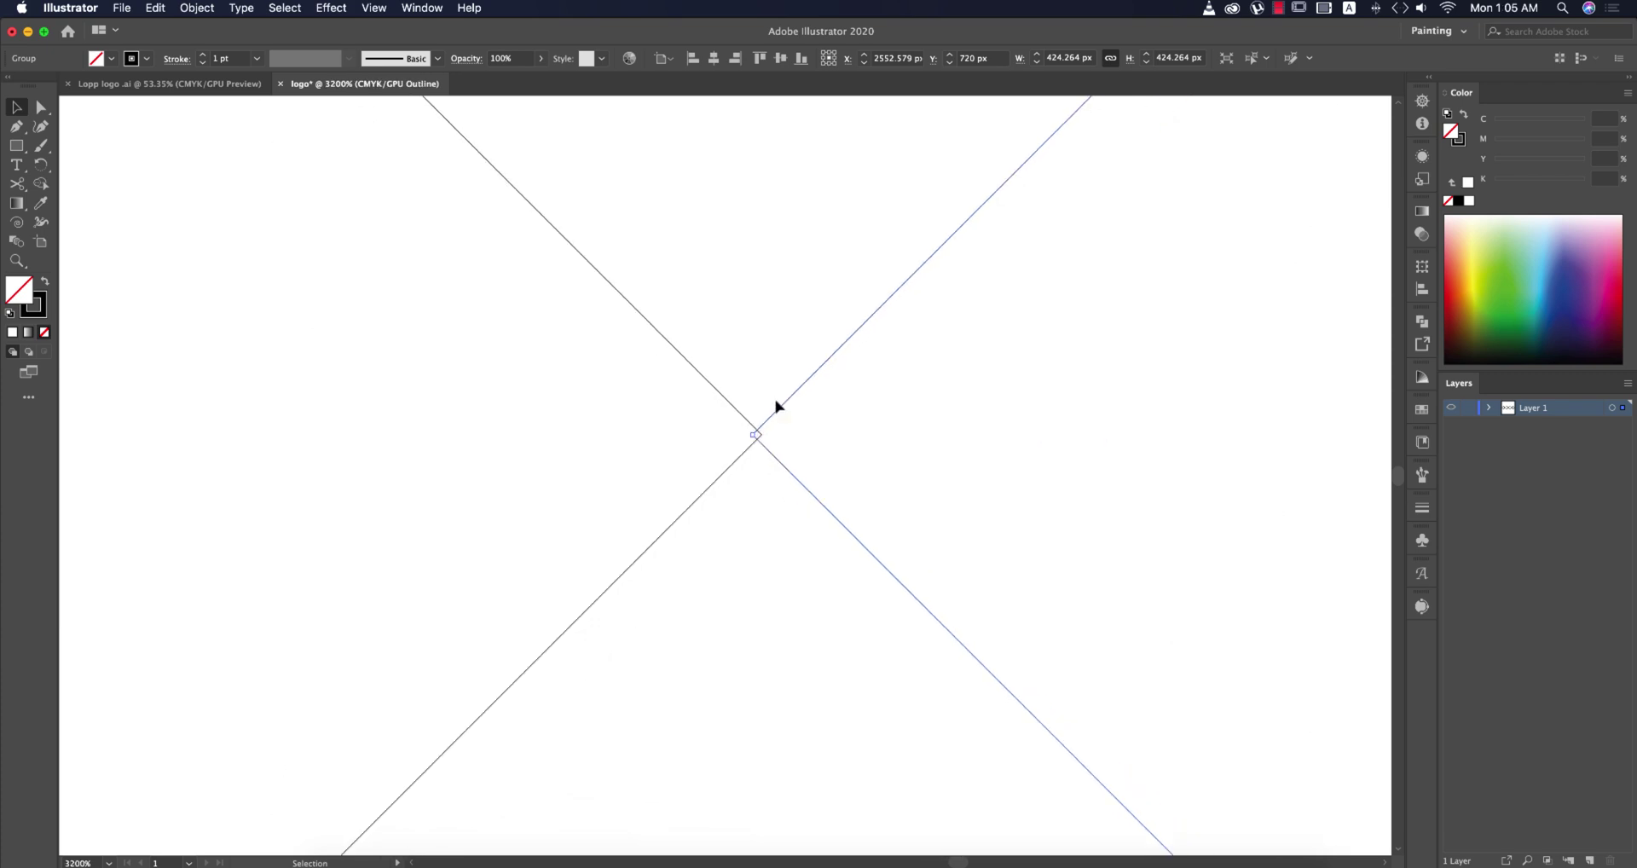
{"action": "left_click_drag", "start_coordinate": [857, 411], "coordinate": [771, 611]}
{"action": "left_click", "coordinate": [760, 606]}
{"action": "left_click", "coordinate": [740, 630]}
{"action": "scroll", "coordinate": [740, 630], "scroll_direction": "left", "scroll_amount": 1}
{"action": "scroll", "coordinate": [742, 628], "scroll_direction": "down", "scroll_amount": 4}
{"action": "key", "text": "super+0"}
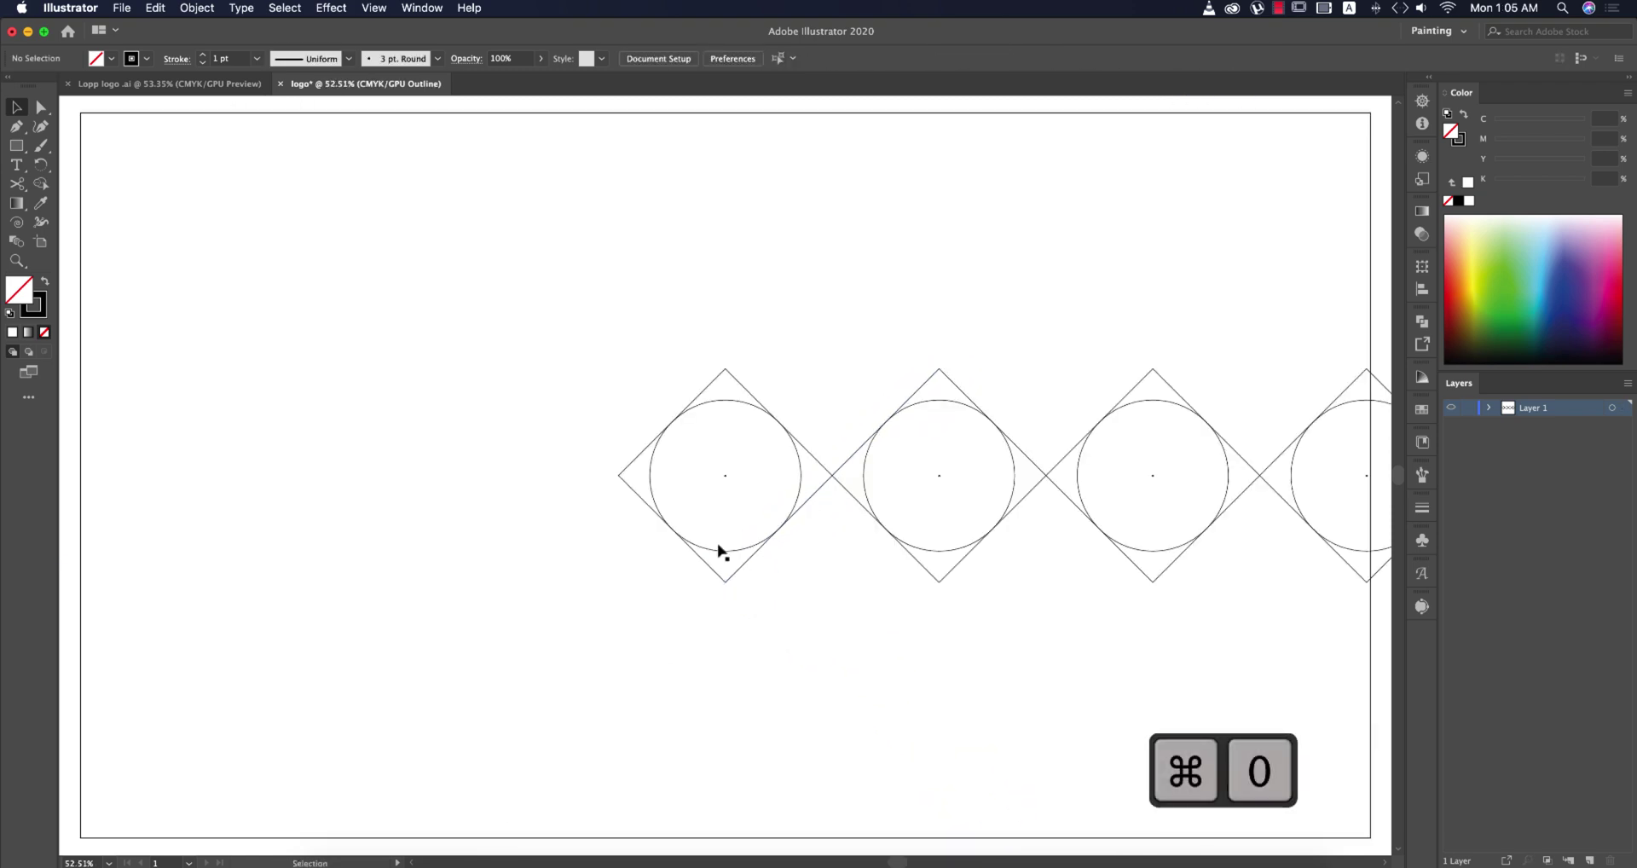
- Move the whole row of four diamonds to the center of the artboard
{"action": "scroll", "coordinate": [754, 536], "scroll_direction": "down", "scroll_amount": 2}
{"action": "left_click_drag", "start_coordinate": [597, 397], "coordinate": [1211, 618]}
{"action": "left_click_drag", "start_coordinate": [1106, 520], "coordinate": [888, 520]}
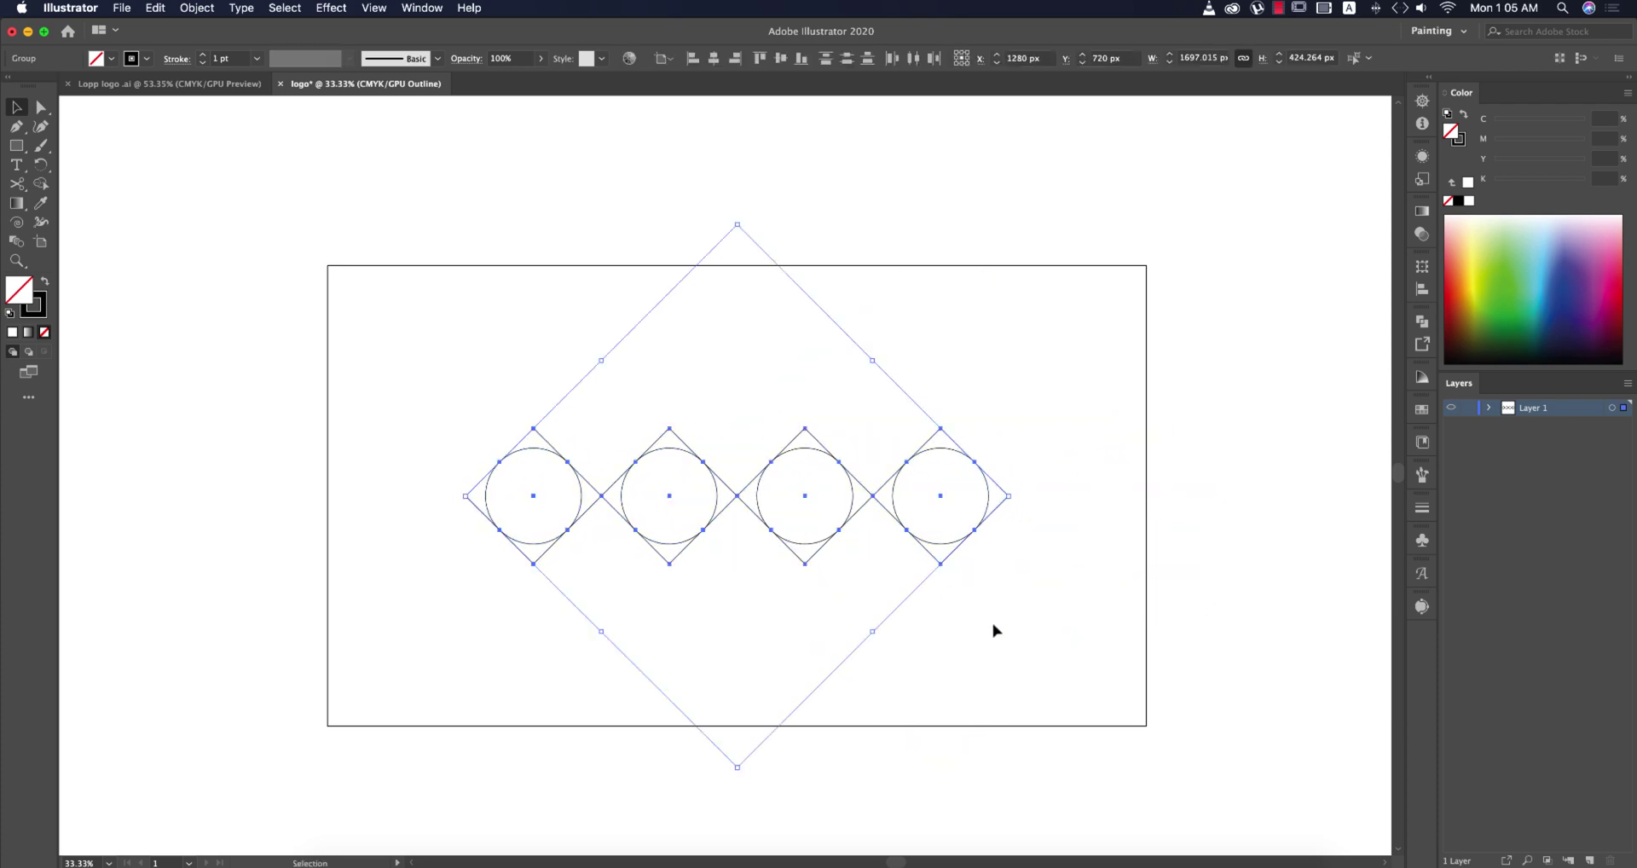
{"action": "left_click", "coordinate": [994, 631]}
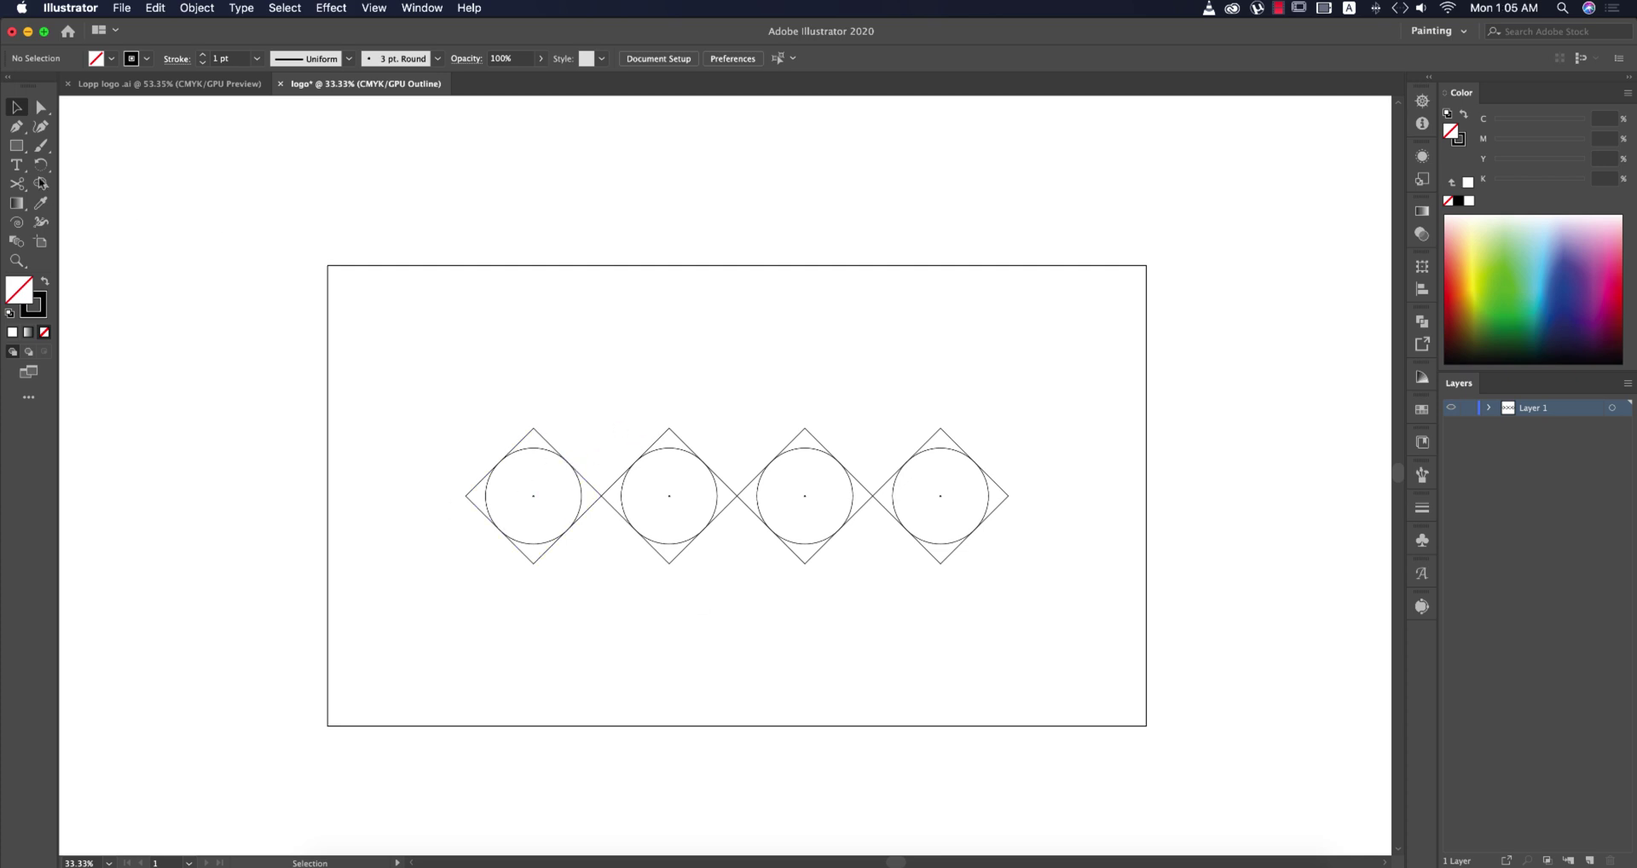
- Draw a vertical line about 407 px tall up from the first circle's left edge and copy it downward from the fourth circle's left edge
{"action": "key", "text": "backslash"}
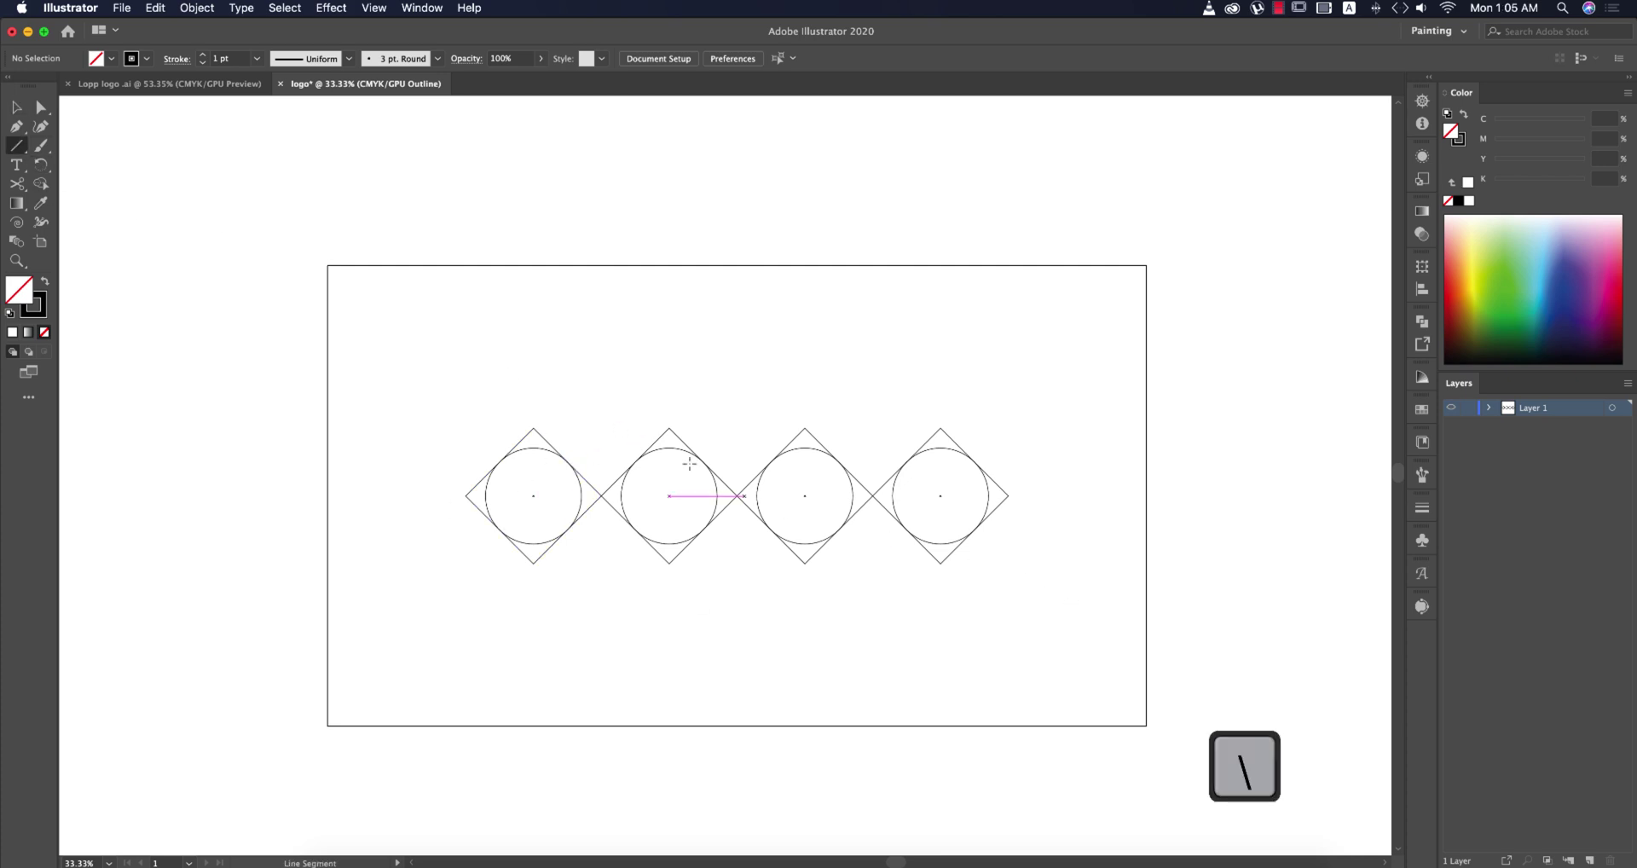
{"action": "left_click_drag", "start_coordinate": [486, 485], "coordinate": [493, 366]}
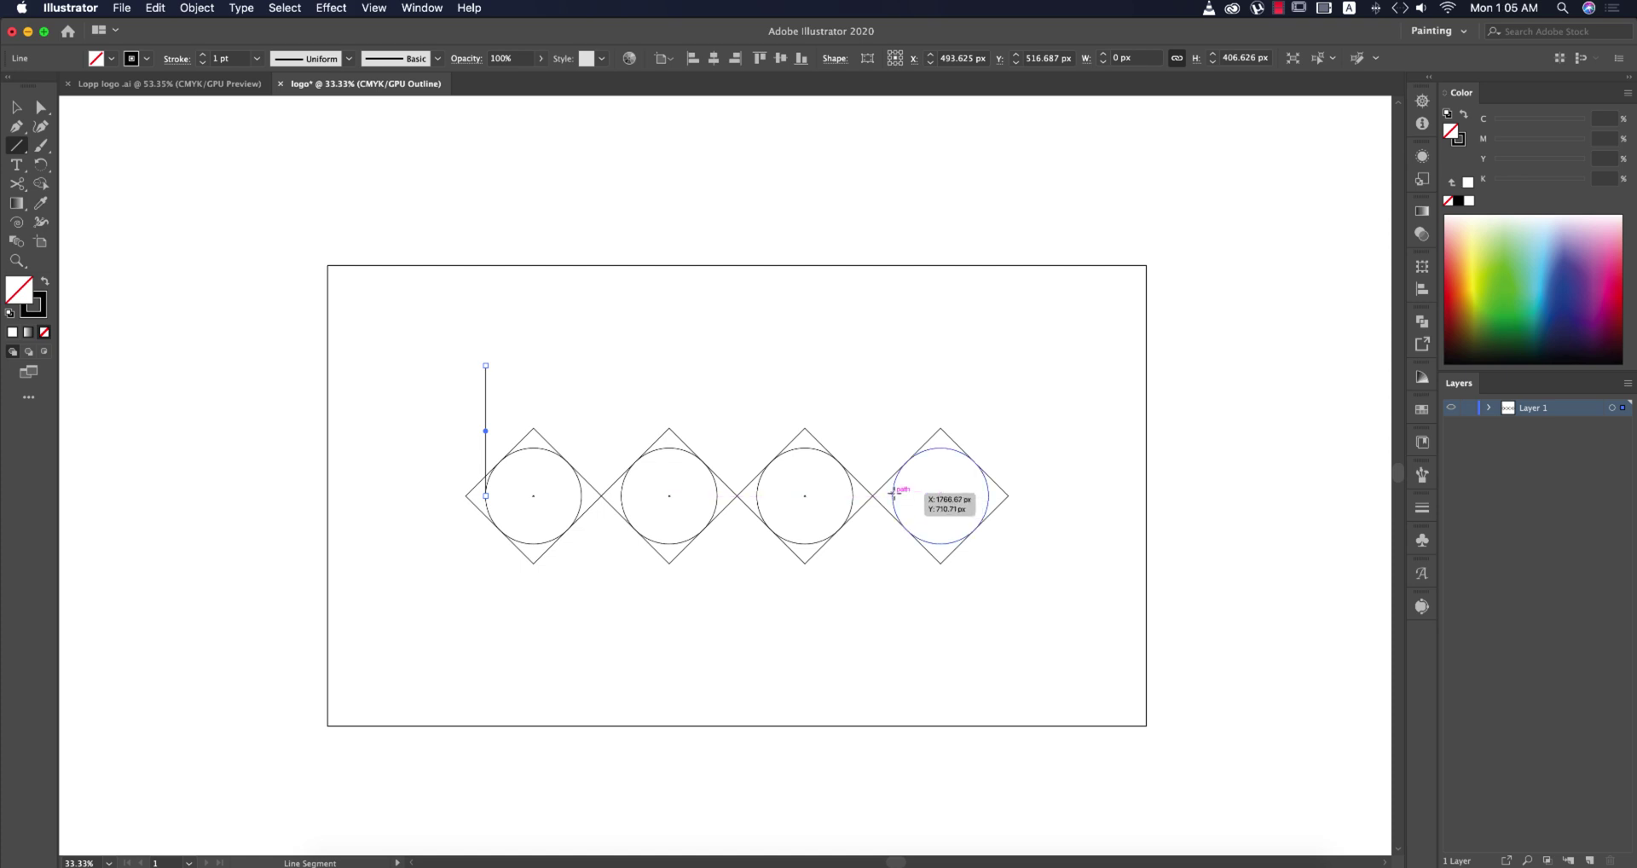
{"action": "left_click_drag", "start_coordinate": [894, 497], "coordinate": [905, 630]}
{"action": "key", "text": "super+z"}
{"action": "key", "text": "v"}
{"action": "left_click_drag", "start_coordinate": [489, 410], "coordinate": [896, 541]}
{"action": "left_click", "coordinate": [450, 474]}
- Lower the first vertical line slightly along the circle's edge and examine at high magnification where the circle touches the diamond's side
{"action": "scroll", "coordinate": [450, 473], "scroll_direction": "up", "scroll_amount": 2}
{"action": "scroll", "coordinate": [451, 474], "scroll_direction": "up", "scroll_amount": 5}
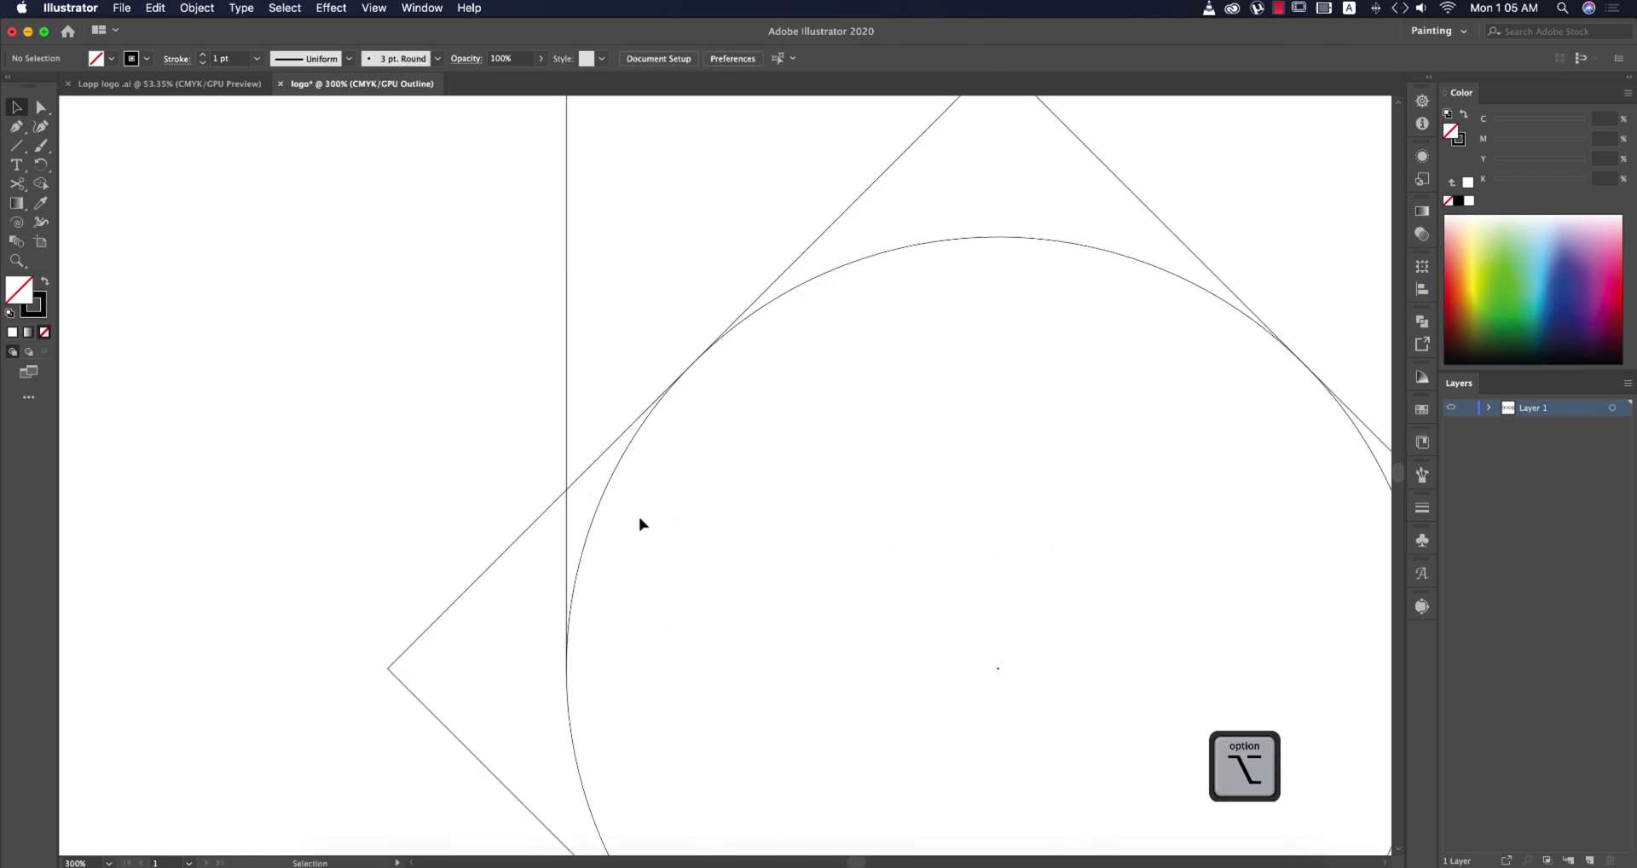
{"action": "left_click_drag", "start_coordinate": [566, 602], "coordinate": [567, 631]}
{"action": "scroll", "coordinate": [662, 354], "scroll_direction": "up", "scroll_amount": 5}
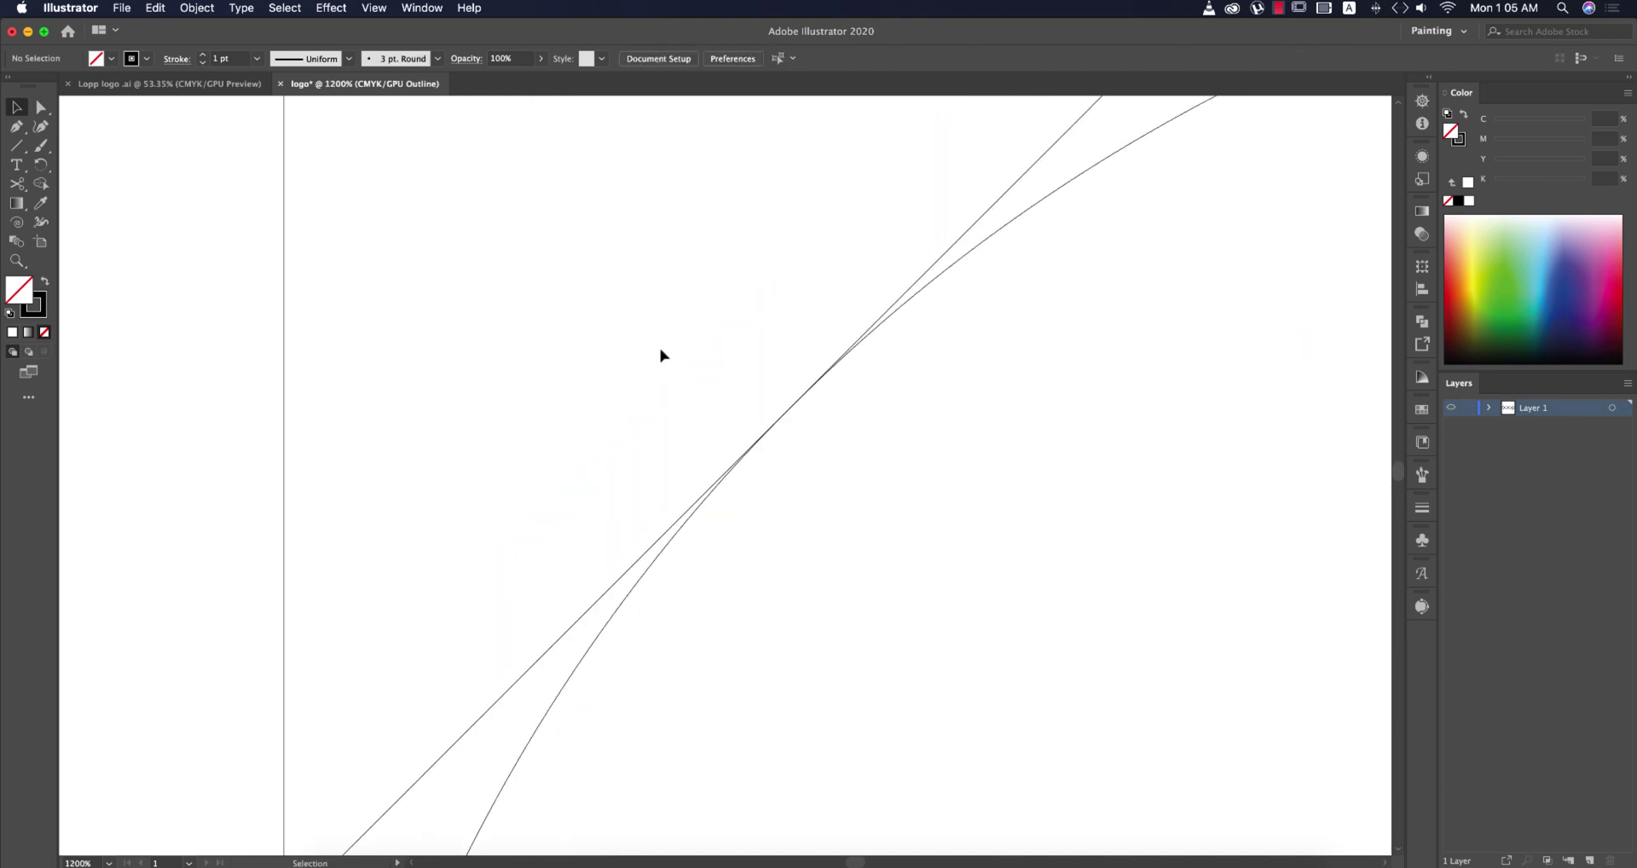
{"action": "scroll", "coordinate": [800, 351], "scroll_direction": "up", "scroll_amount": 10}
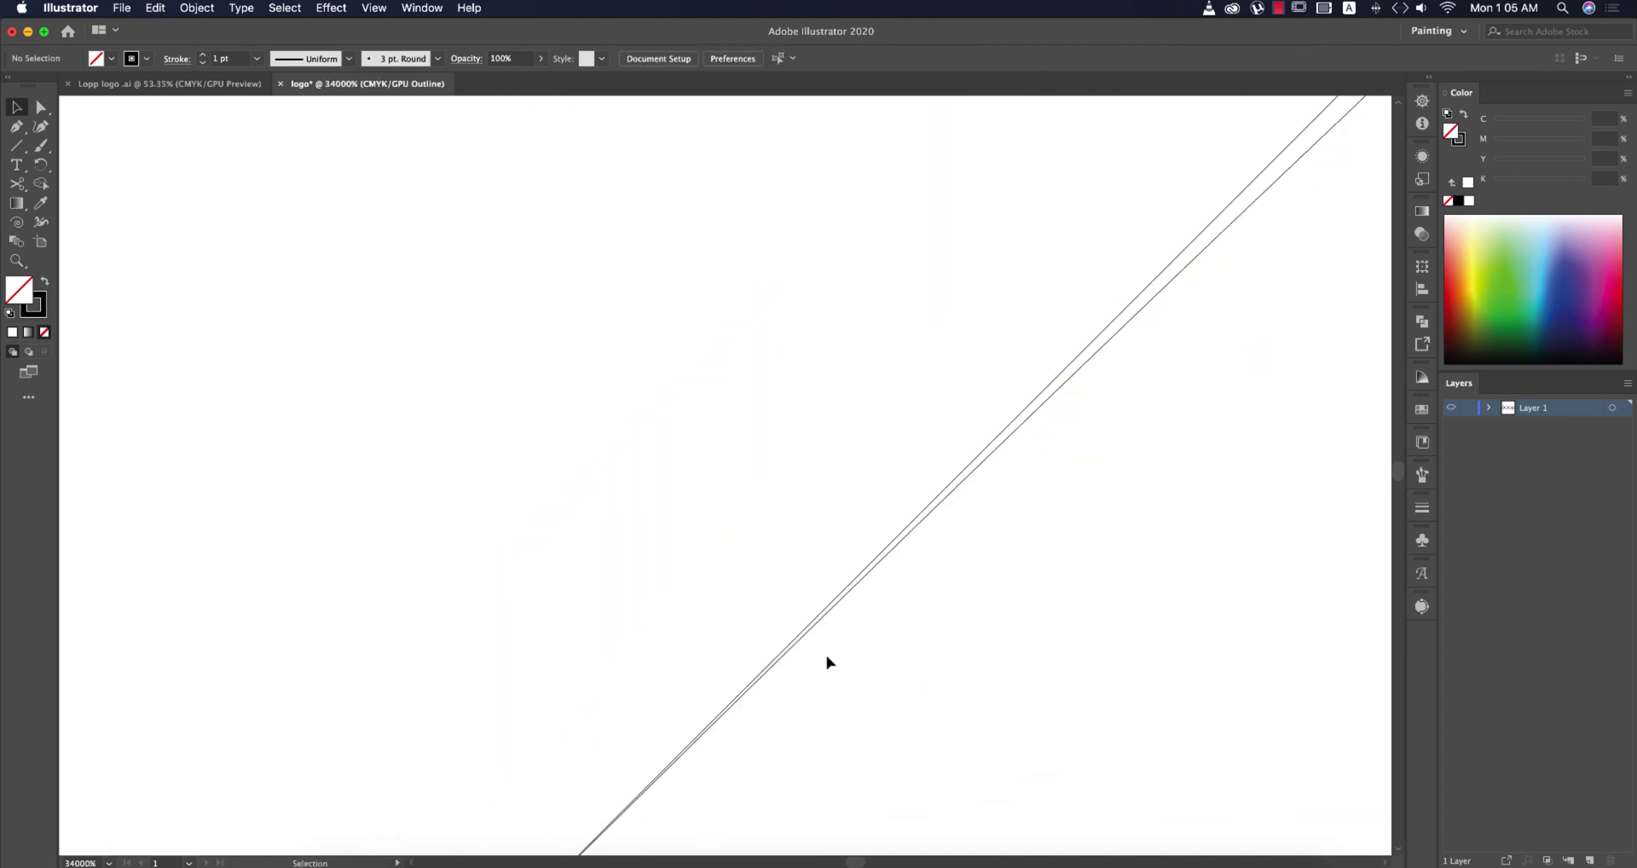
{"action": "left_click_drag", "start_coordinate": [744, 711], "coordinate": [788, 313]}
{"action": "scroll", "coordinate": [689, 618], "scroll_direction": "up", "scroll_amount": 2}
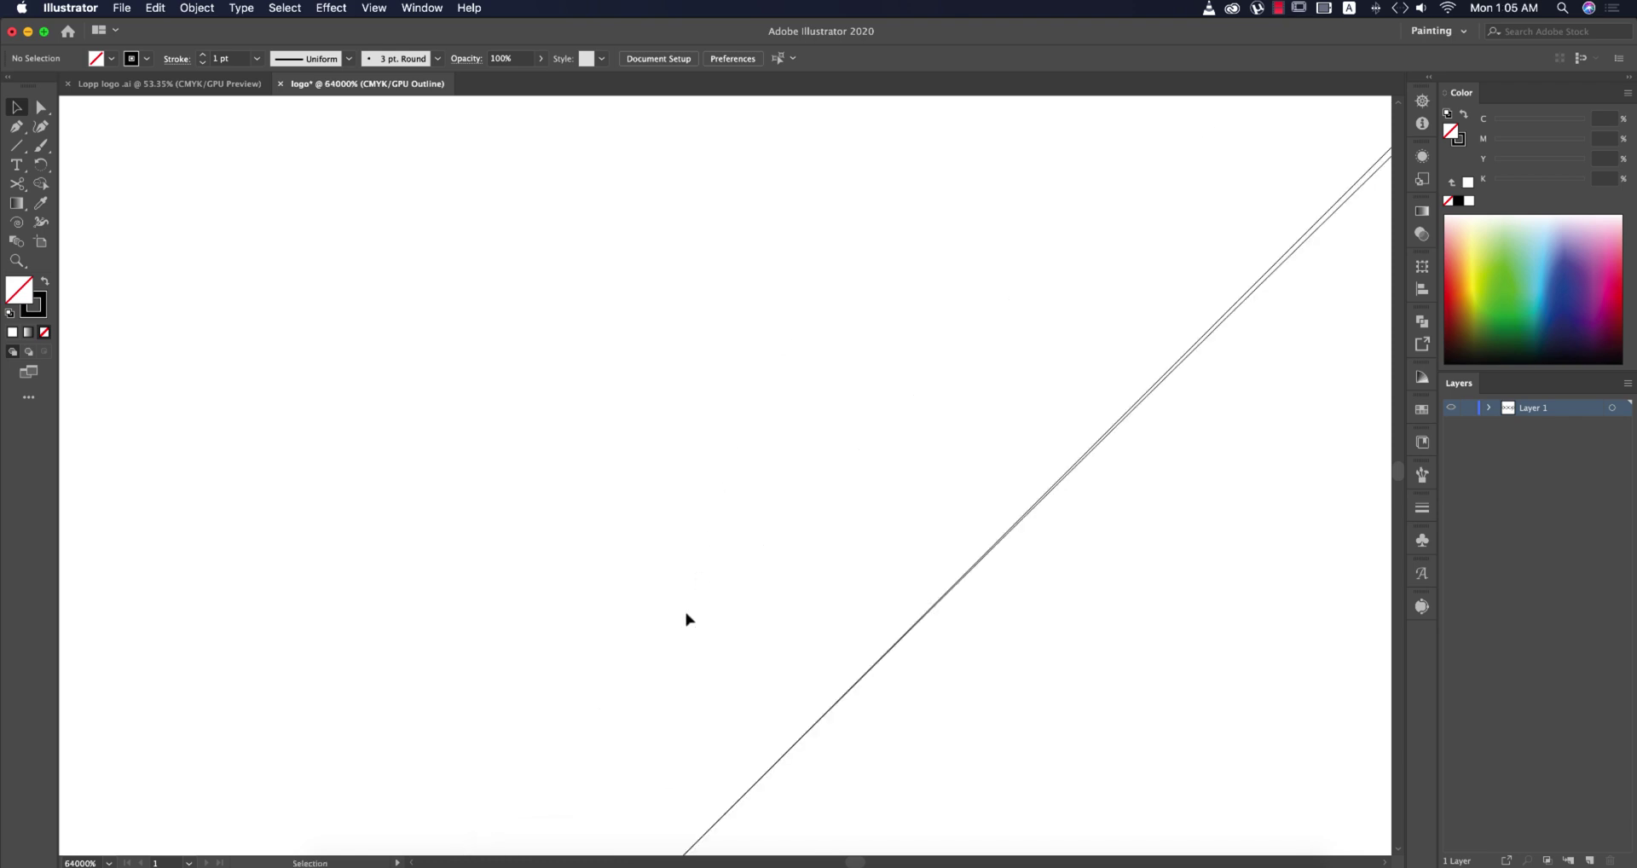
{"action": "key", "text": "super+0"}
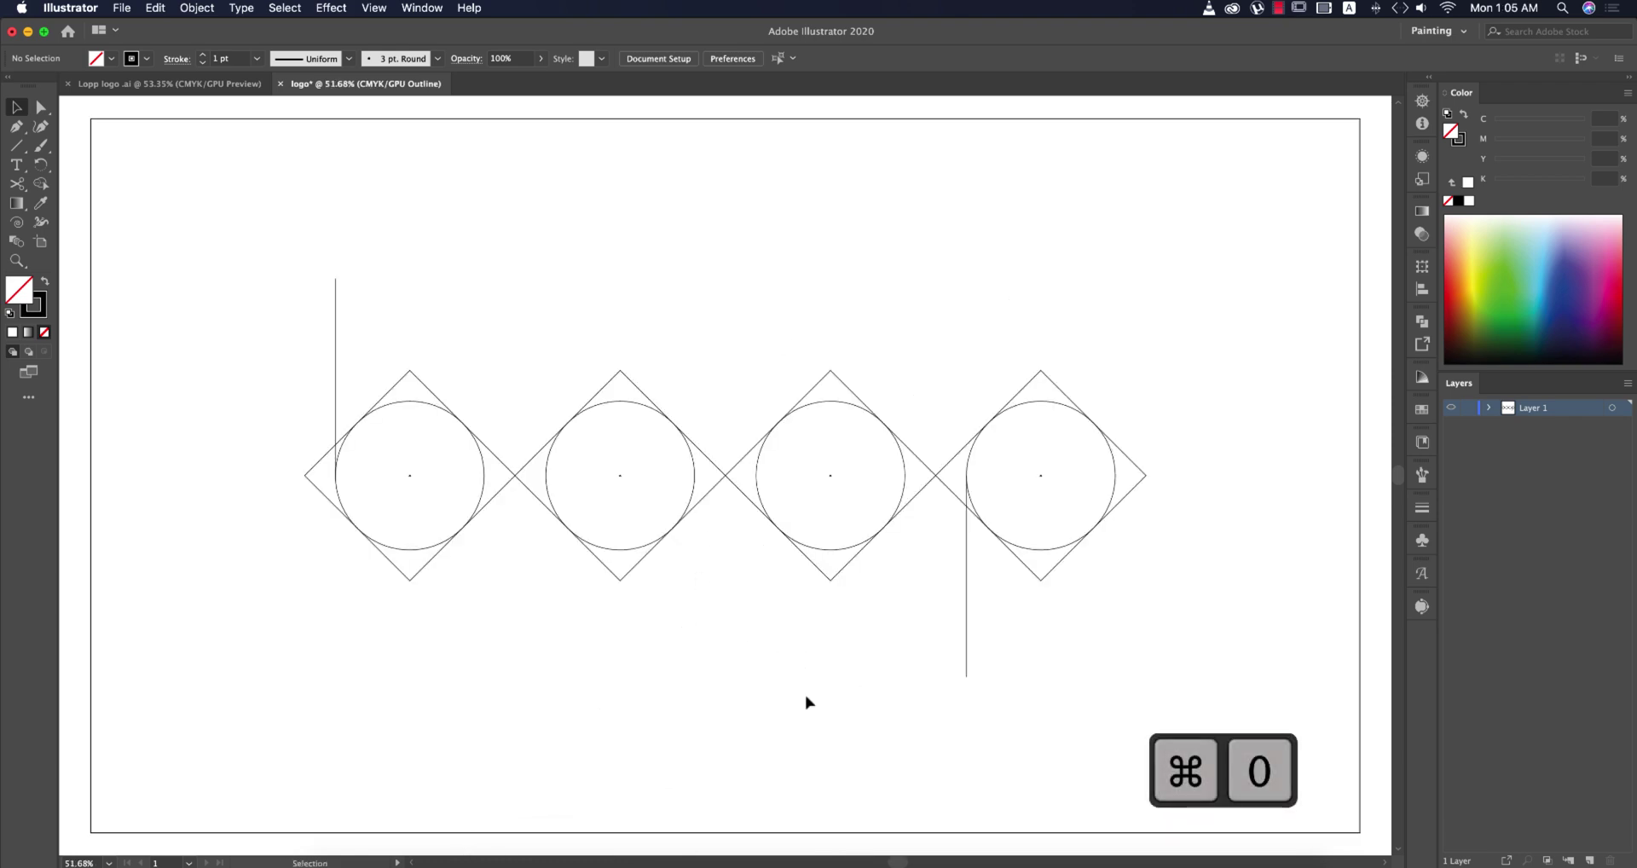
- Set the stroke of all diamonds, circles and lines to 20 pt and switch from outline to preview
{"action": "mouse_move", "coordinate": [232, 265]}
{"action": "left_mouse_down"}
{"action": "mouse_move", "coordinate": [304, 359]}
{"action": "mouse_move", "coordinate": [1178, 721]}
{"action": "left_mouse_up"}
{"action": "left_click", "coordinate": [256, 59]}
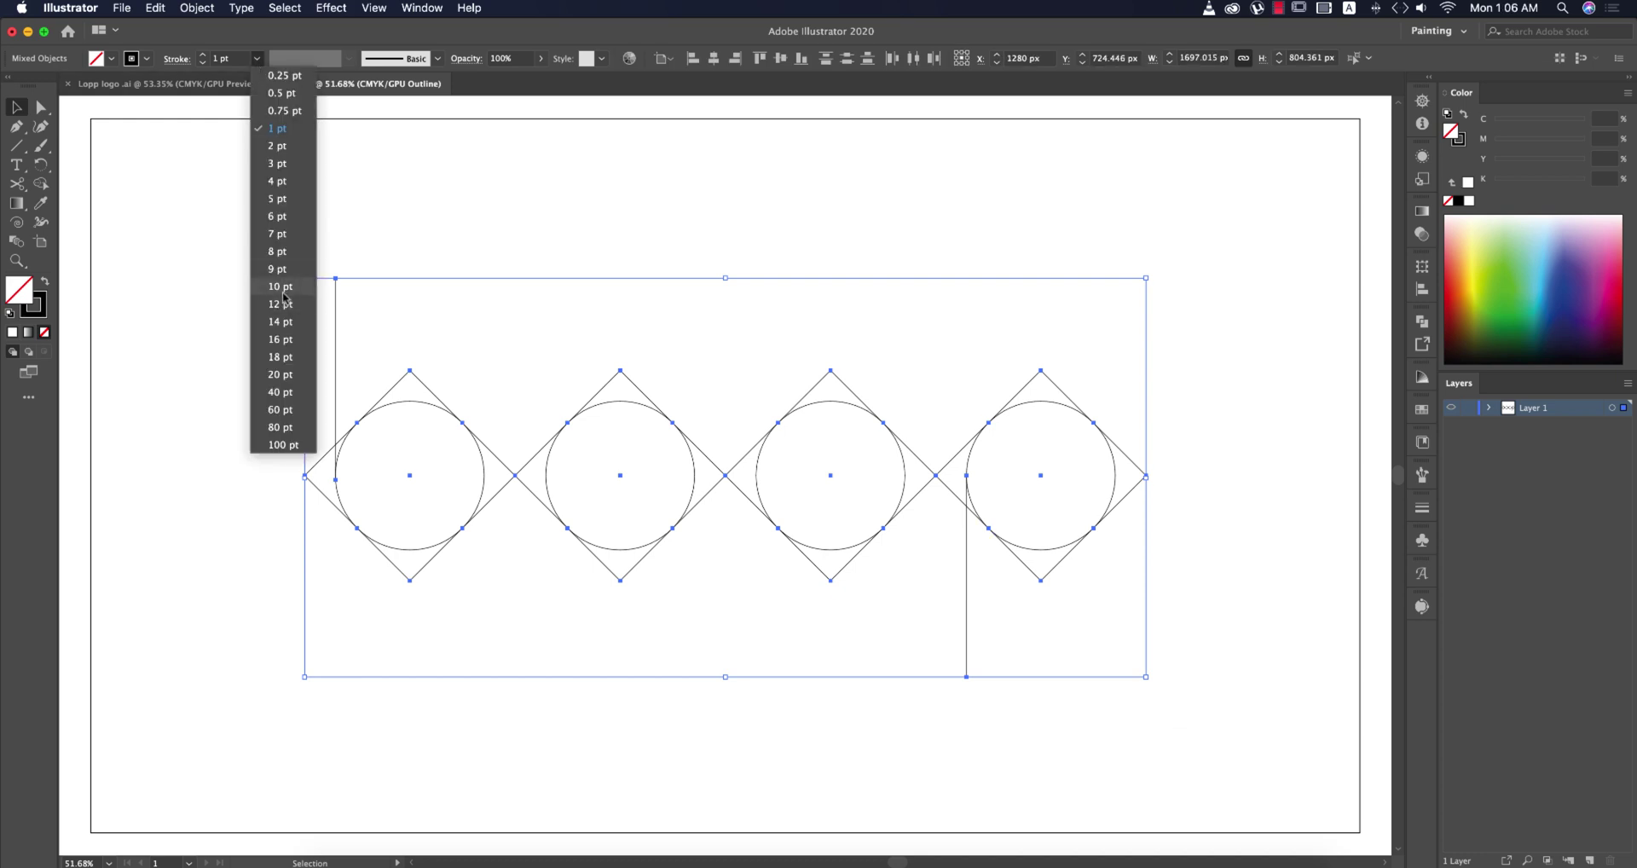
{"action": "left_click", "coordinate": [289, 375]}
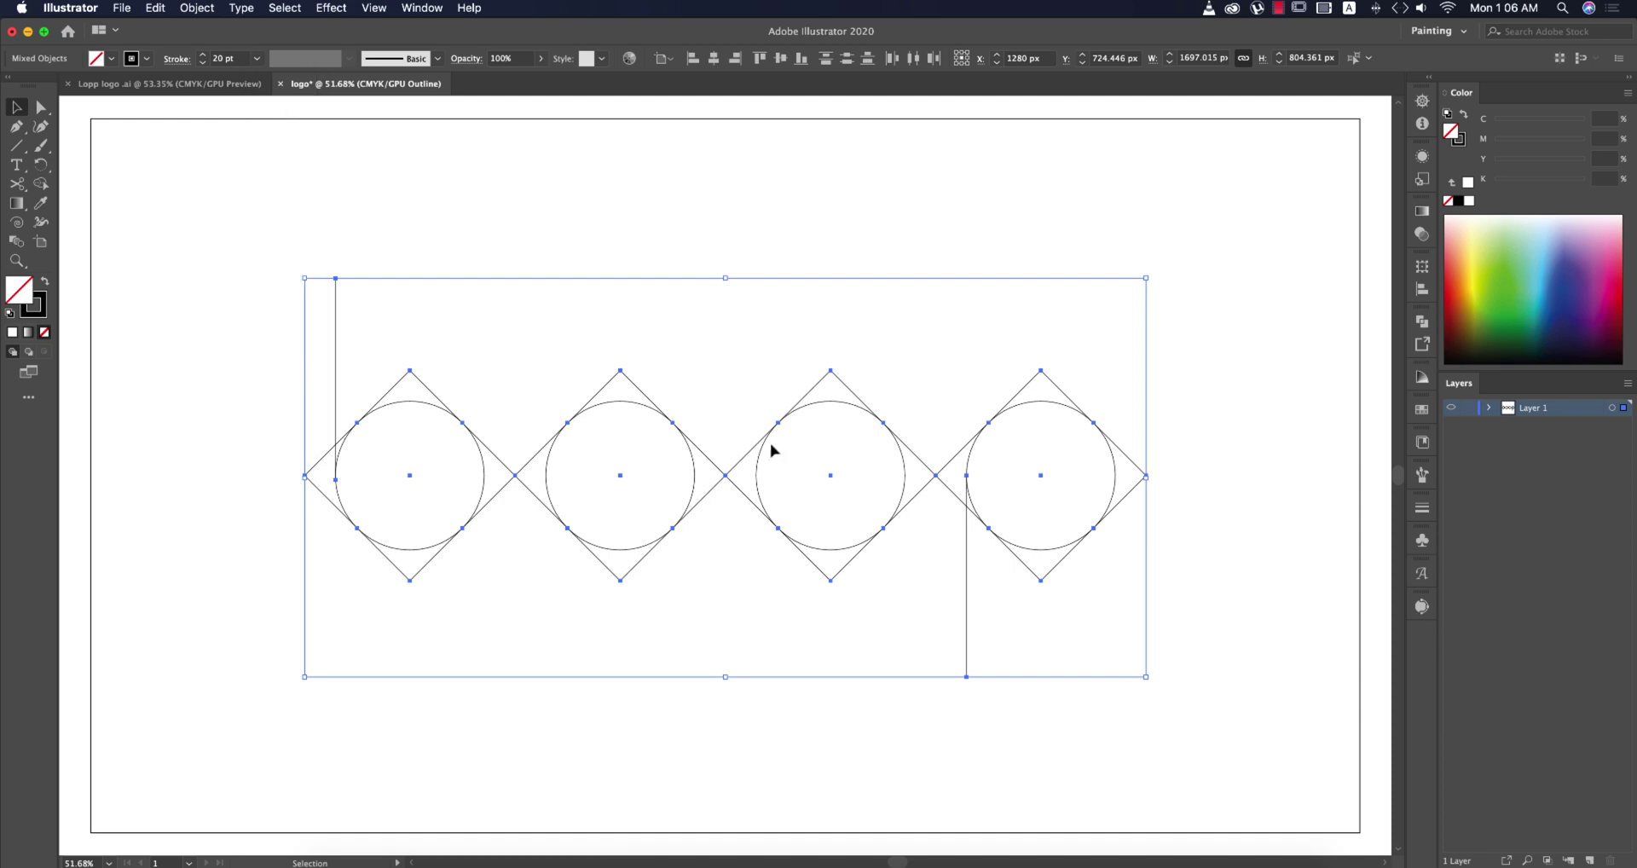
{"action": "key", "text": "super+y"}
{"action": "key", "text": "v"}
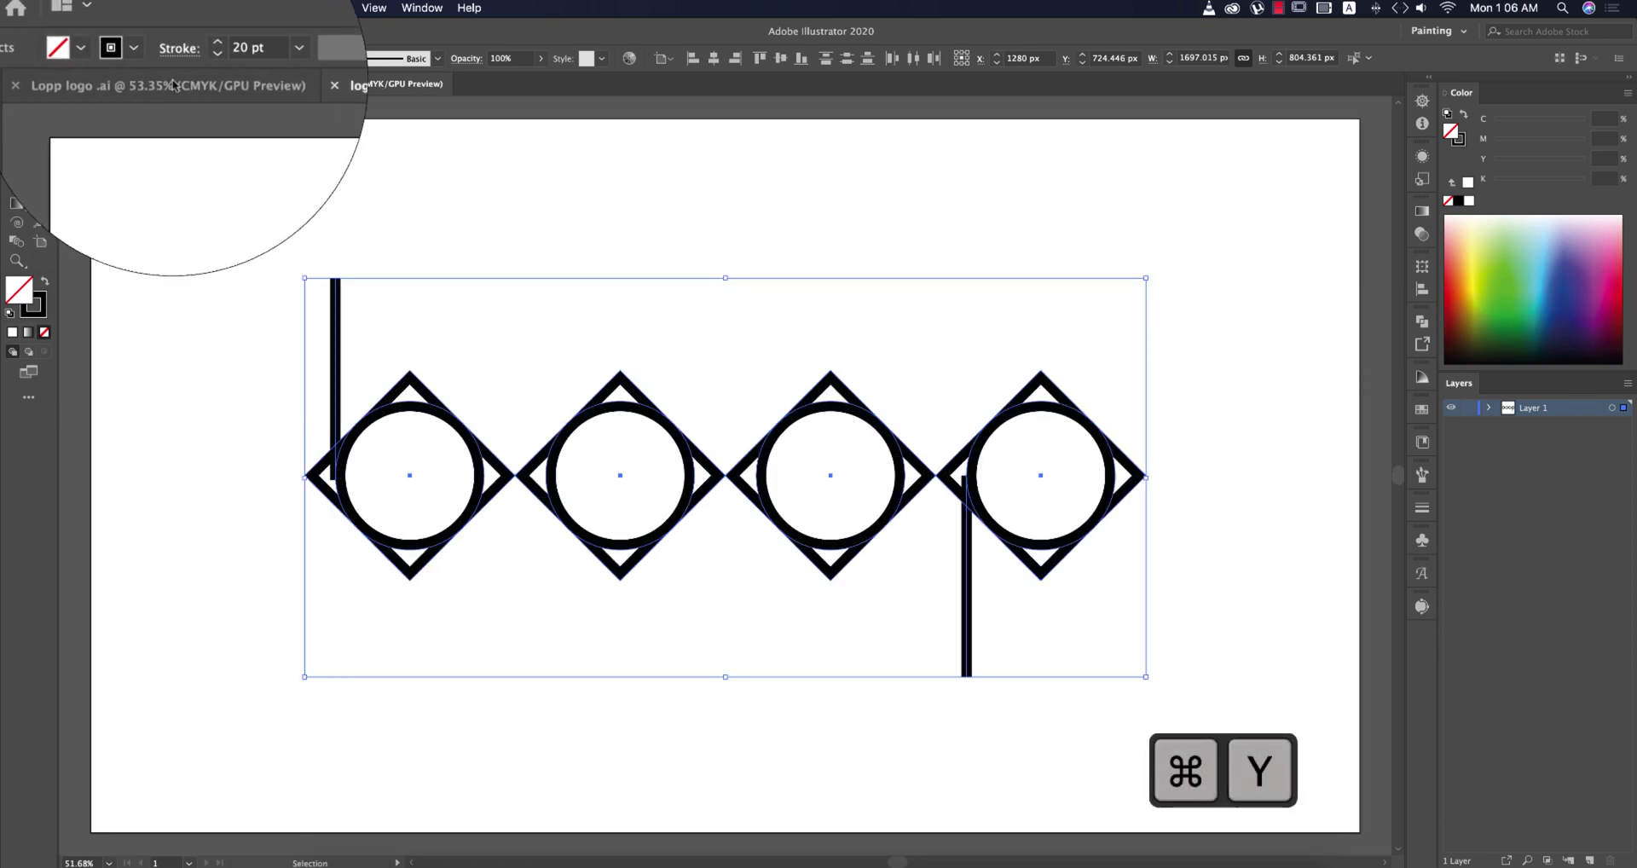
- Set the stroke weight of the whole construction to 100 pt and align the stroke to the center of the paths
{"action": "left_click", "coordinate": [256, 59]}
{"action": "left_click", "coordinate": [269, 446]}
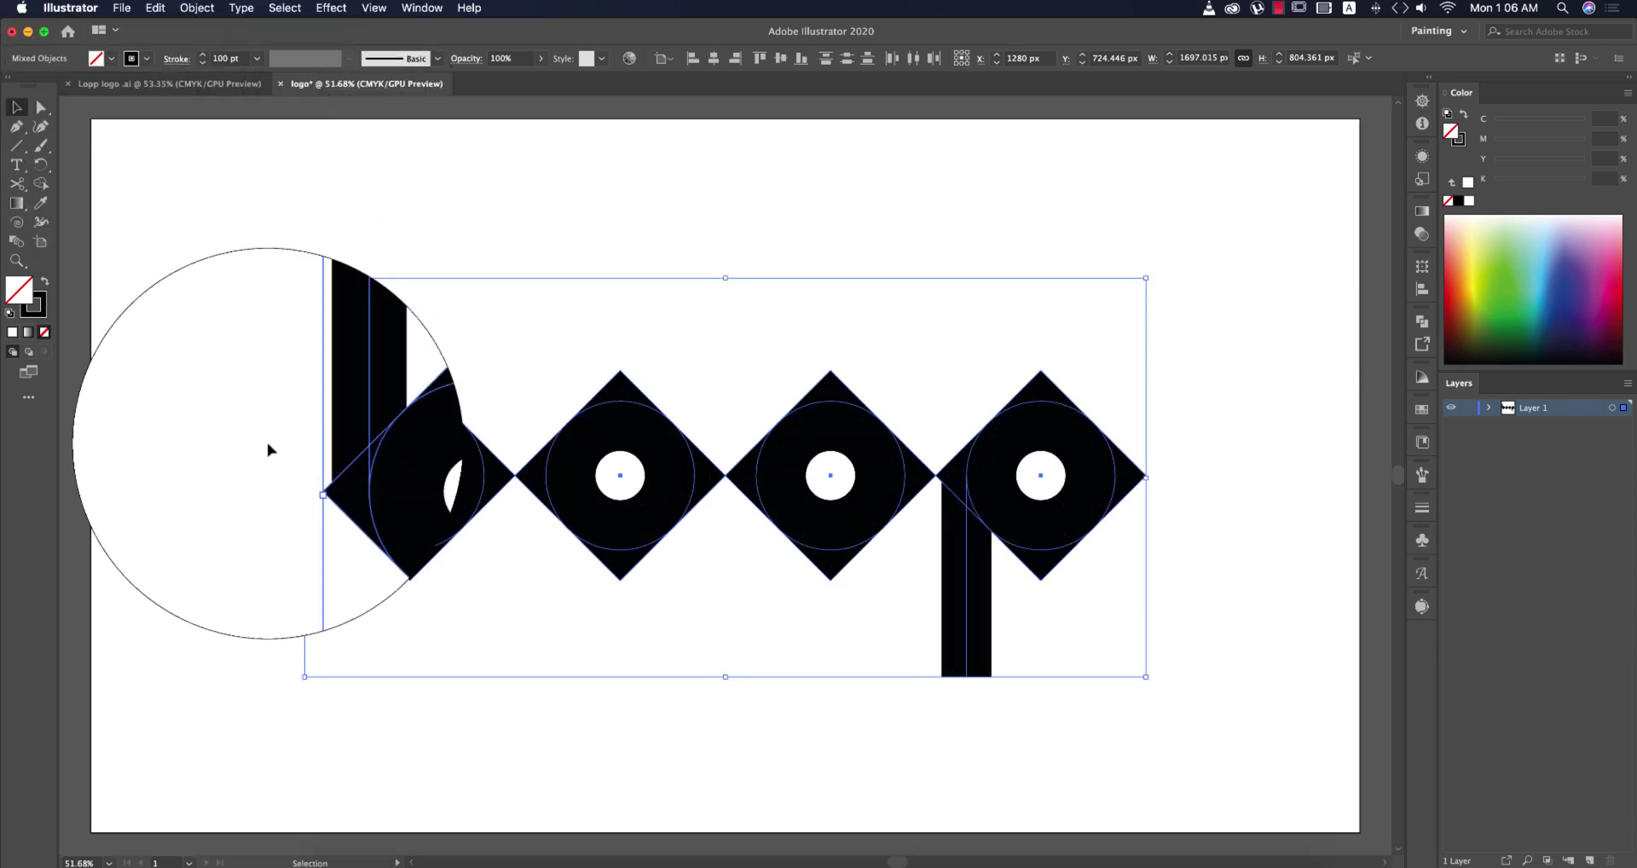
{"action": "left_click", "coordinate": [177, 59]}
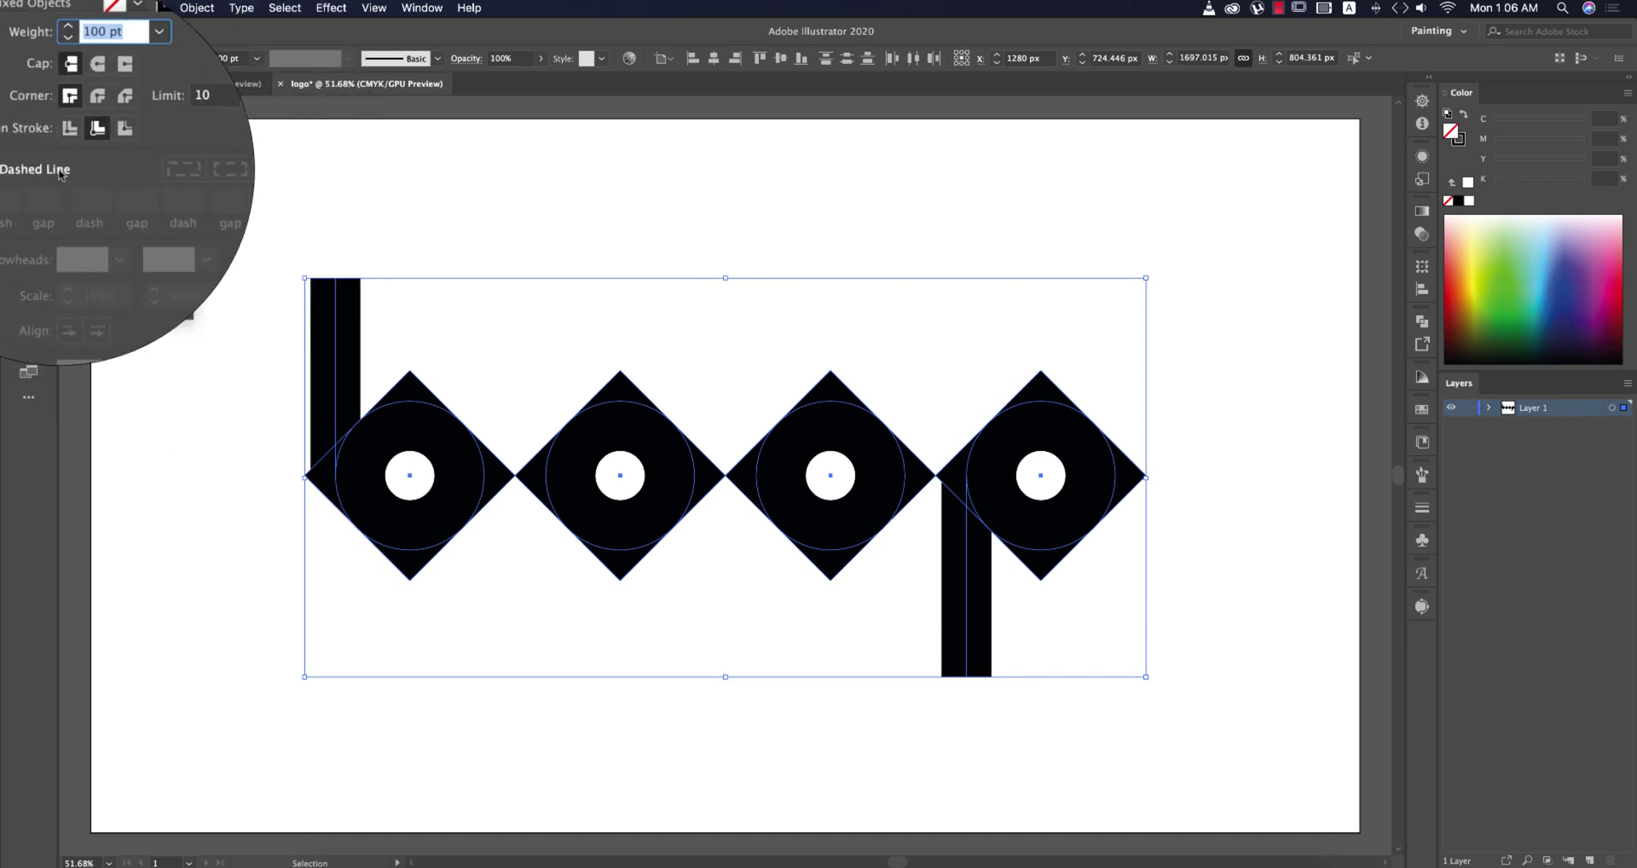
{"action": "left_click", "coordinate": [67, 141]}
{"action": "key", "text": "Escape"}
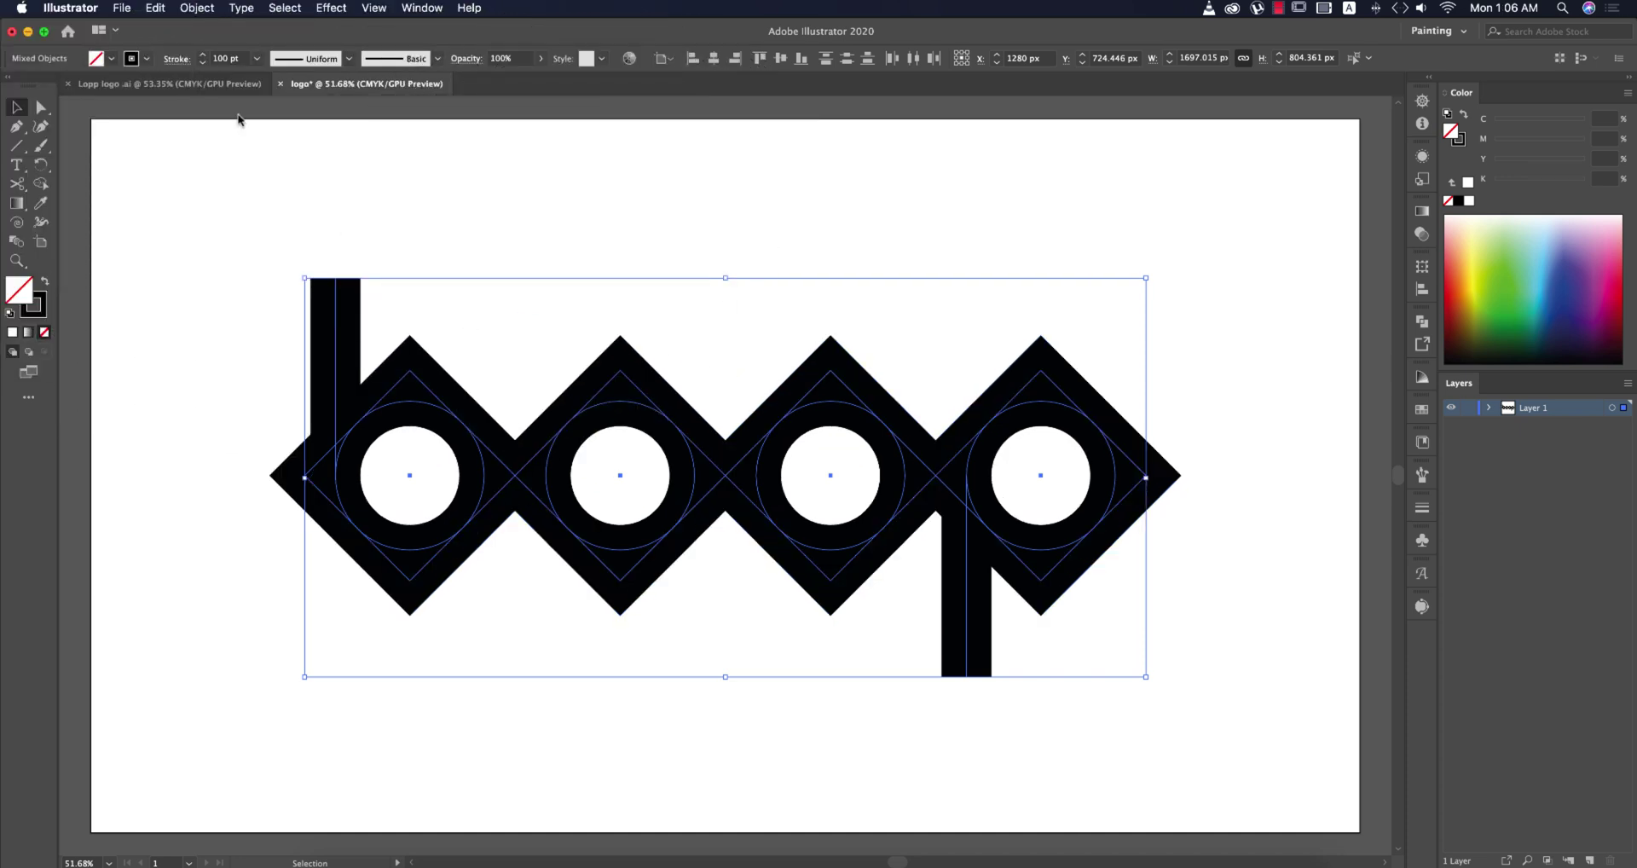
- Expand the fill and stroke of the whole construction into filled shapes
{"action": "left_click", "coordinate": [197, 8]}
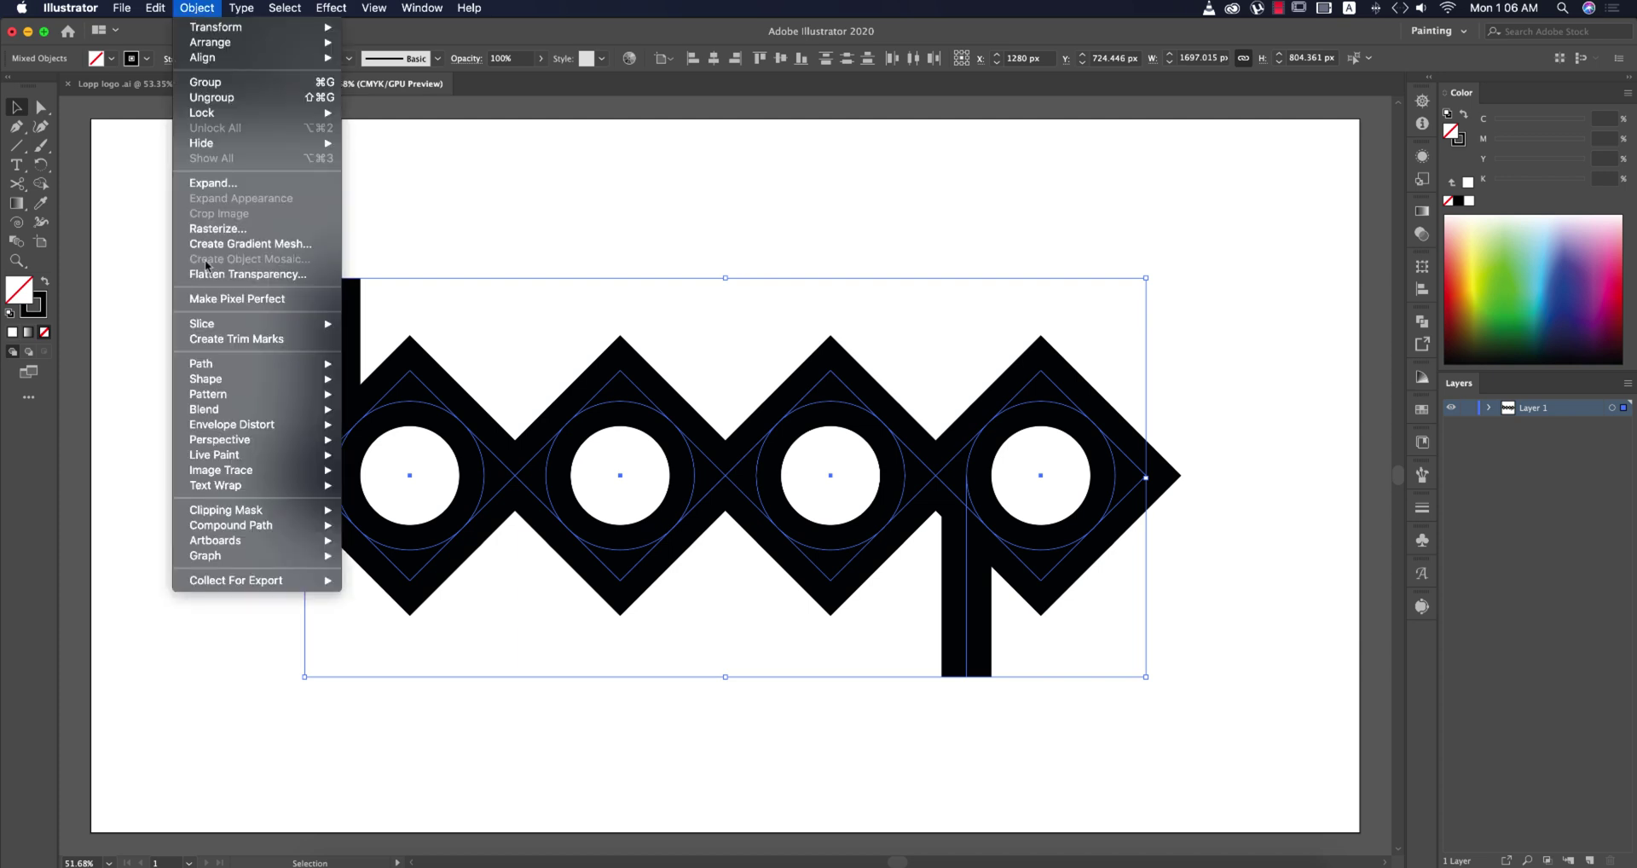
{"action": "left_click", "coordinate": [215, 183]}
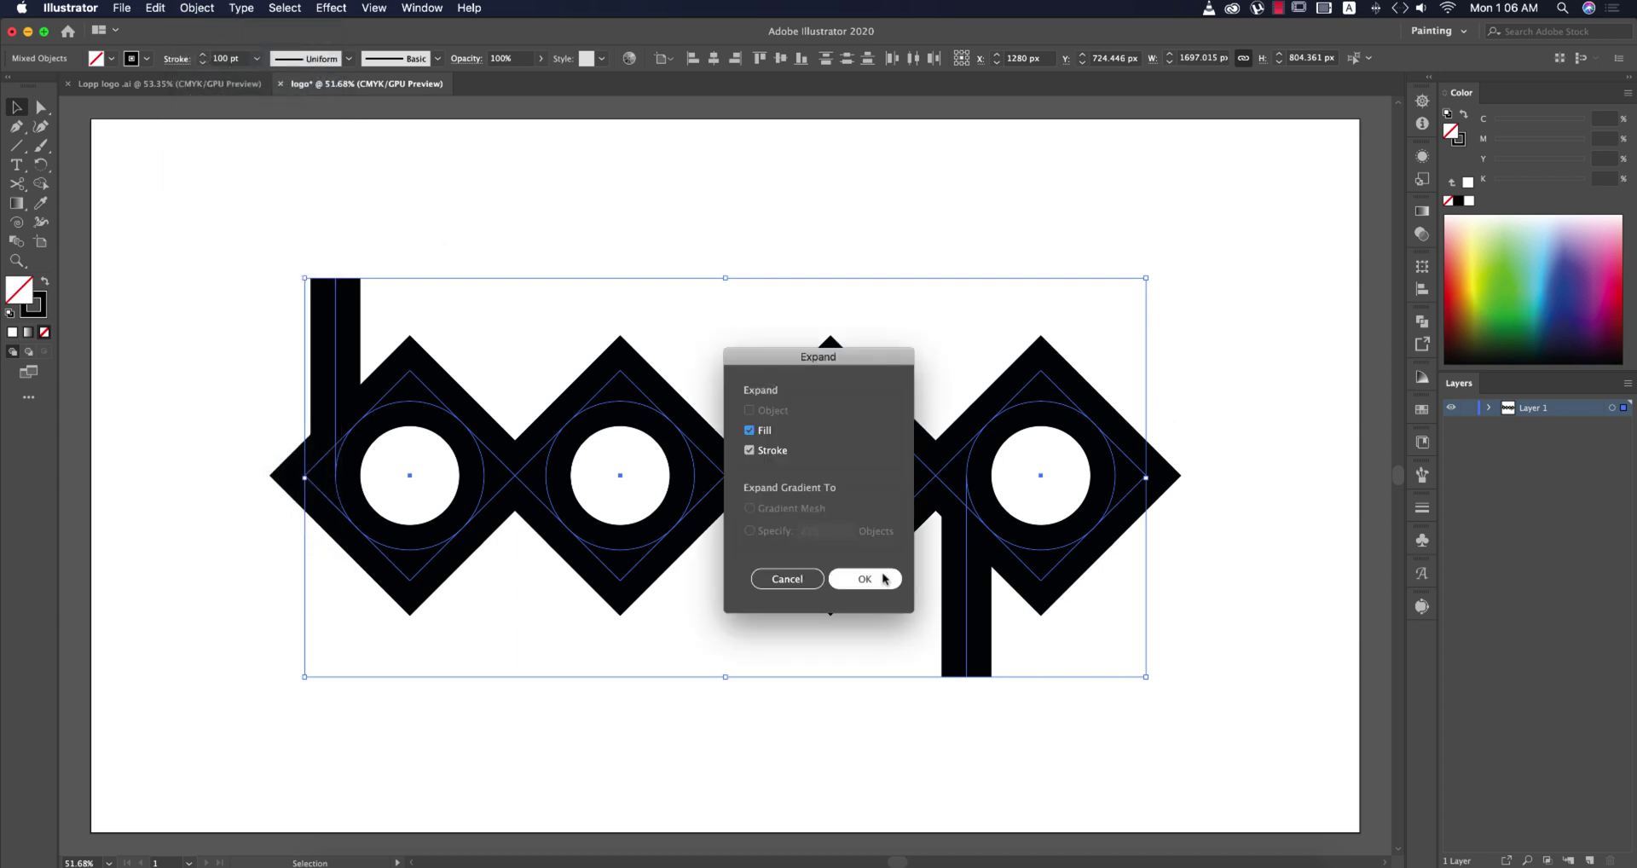
{"action": "left_click", "coordinate": [884, 579]}
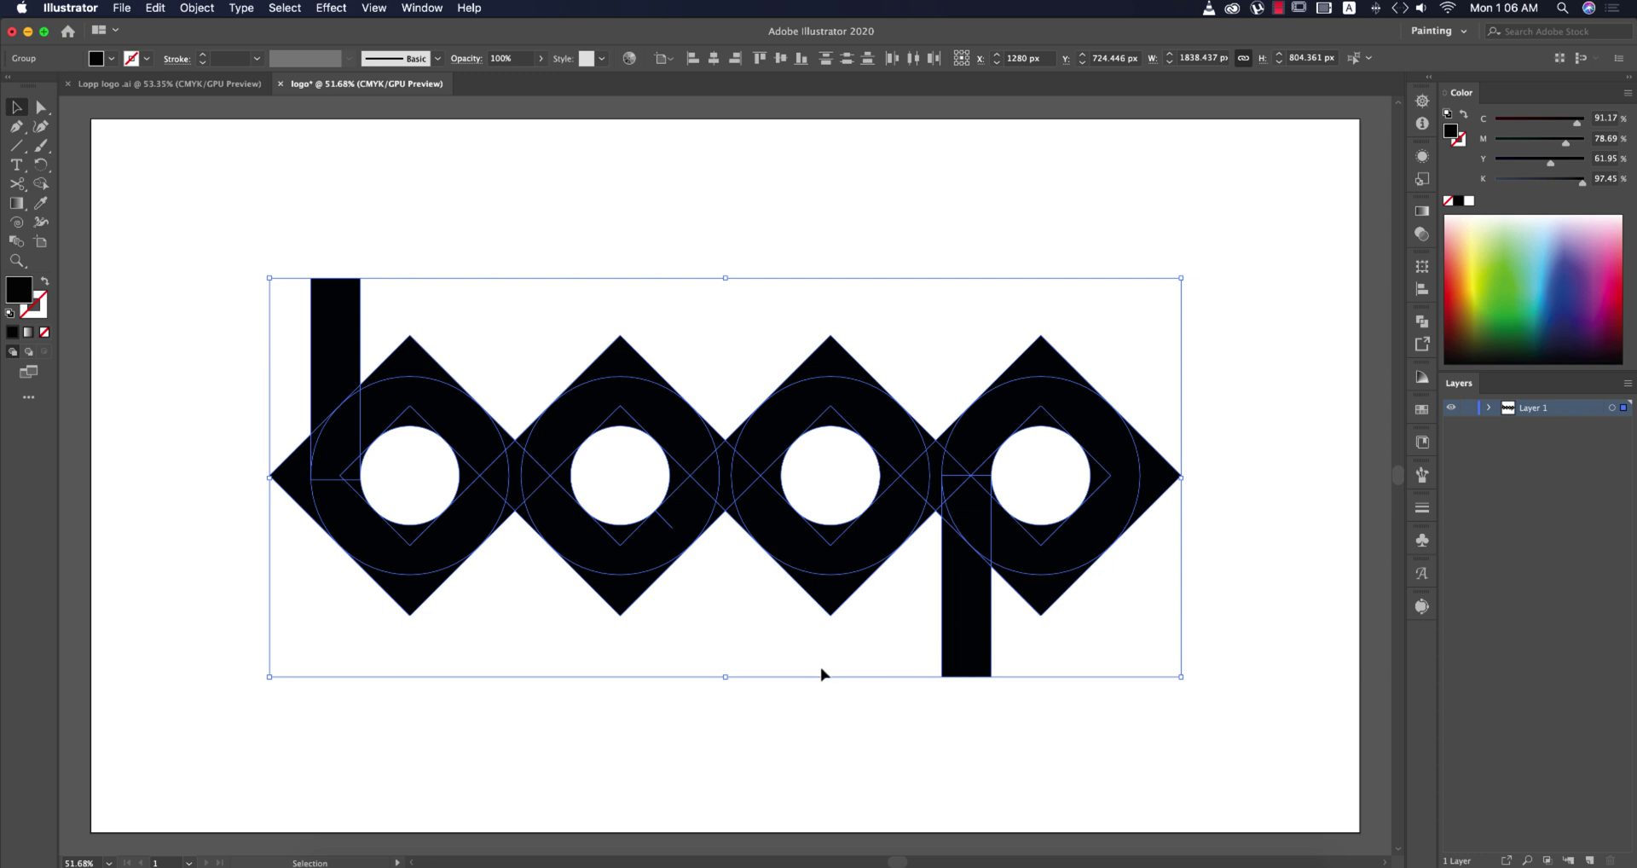
- Remove the upper parts of the first diamond and circle and the diamond's outer left and bottom corners with Shape Builder
{"action": "key", "text": "shift+m"}
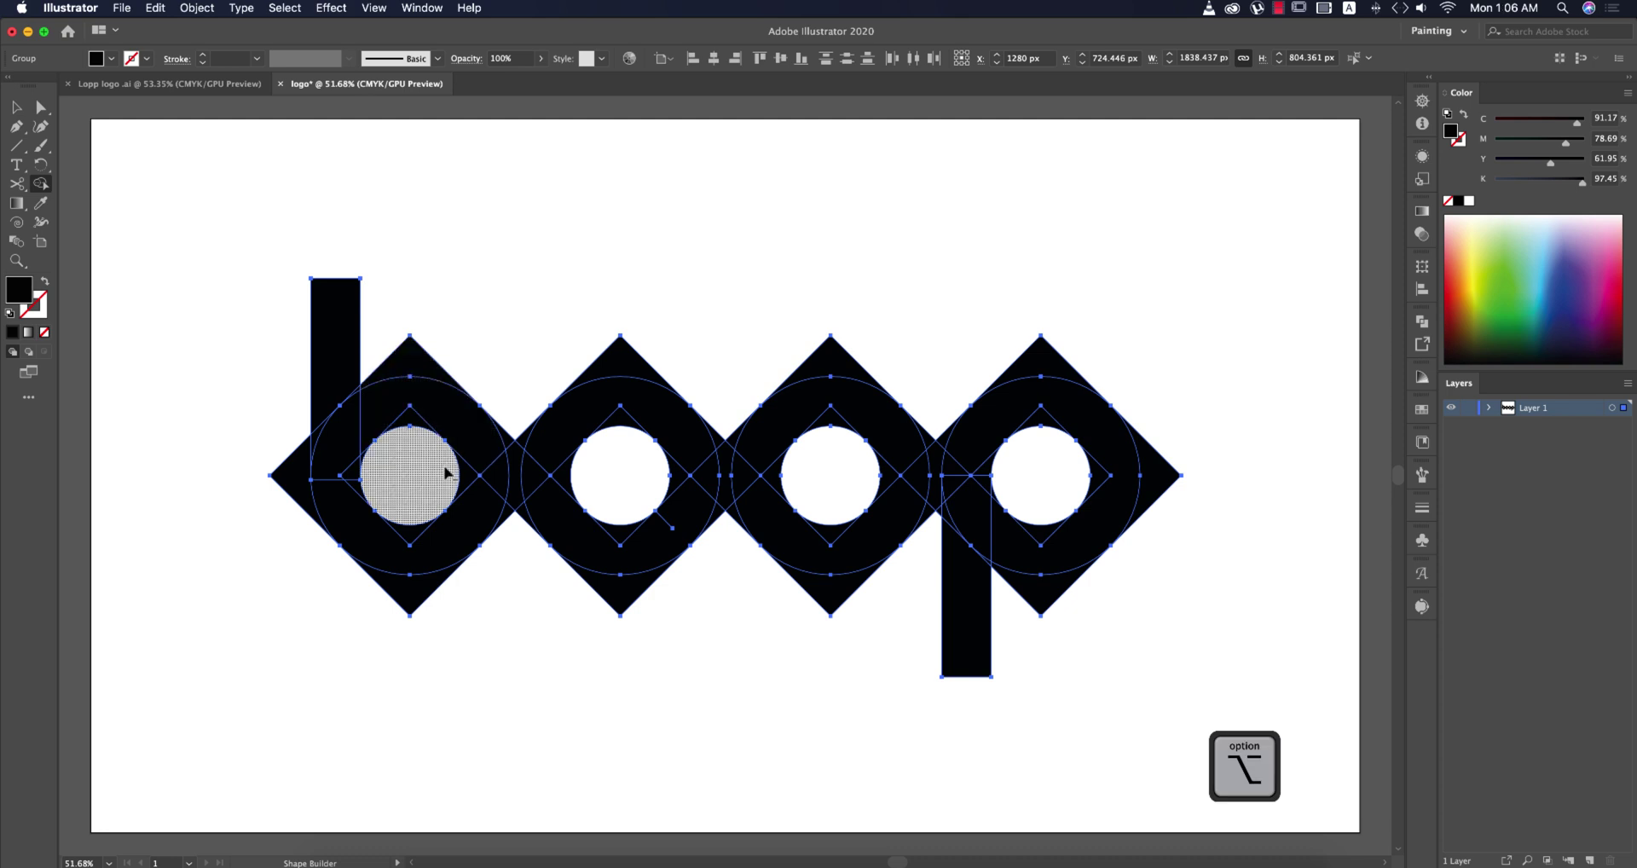
{"action": "left_click", "coordinate": [475, 439], "text": "alt"}
{"action": "left_click", "coordinate": [399, 438], "text": "alt"}
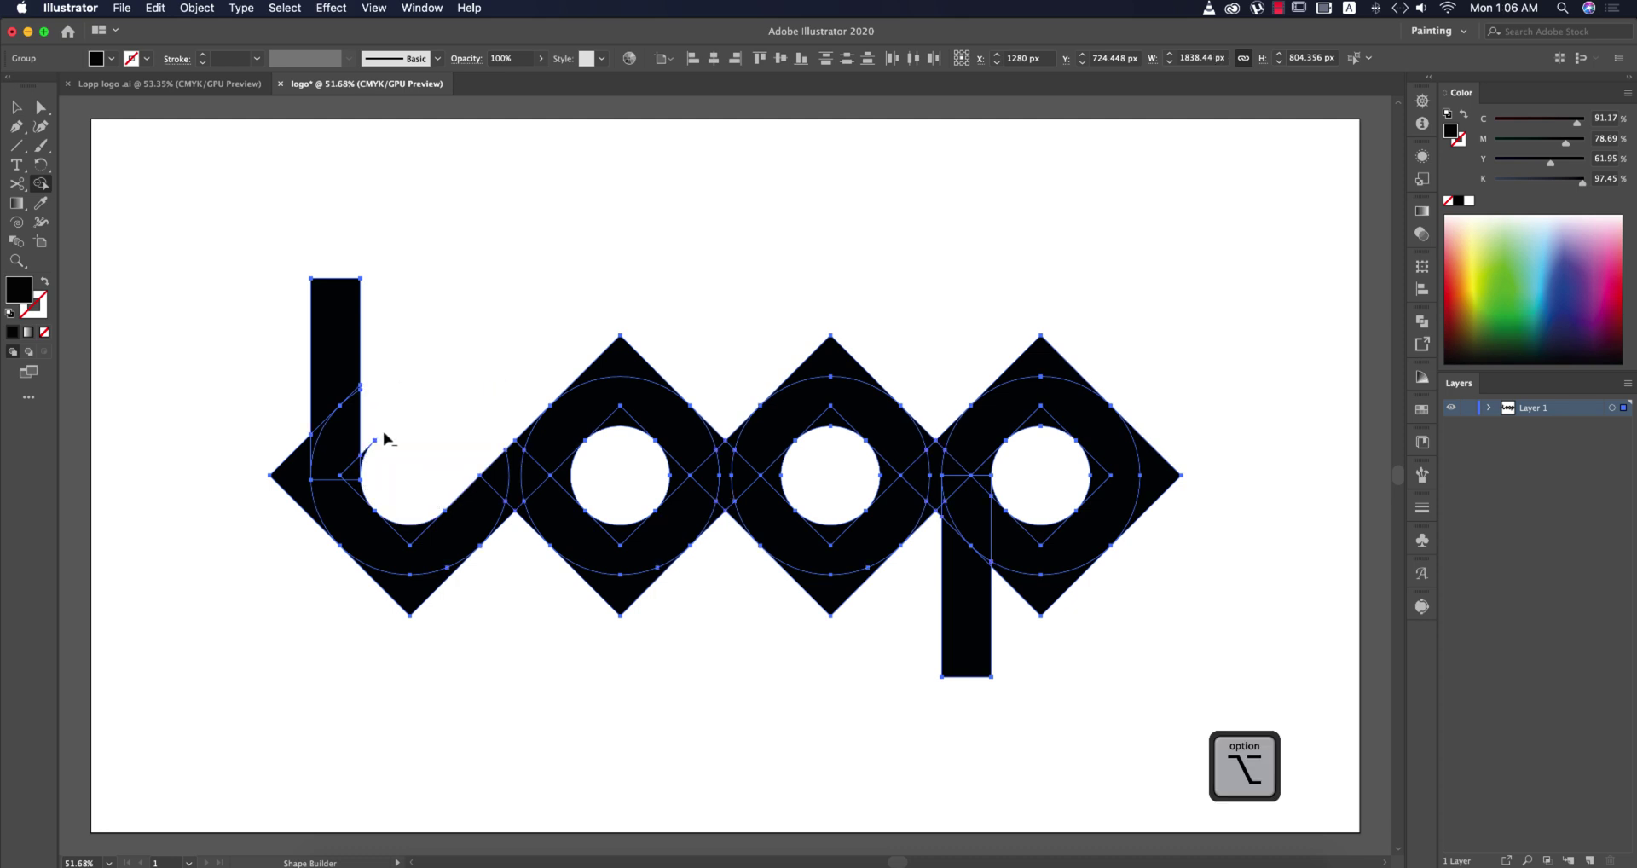
{"action": "left_click", "coordinate": [375, 441], "text": "alt"}
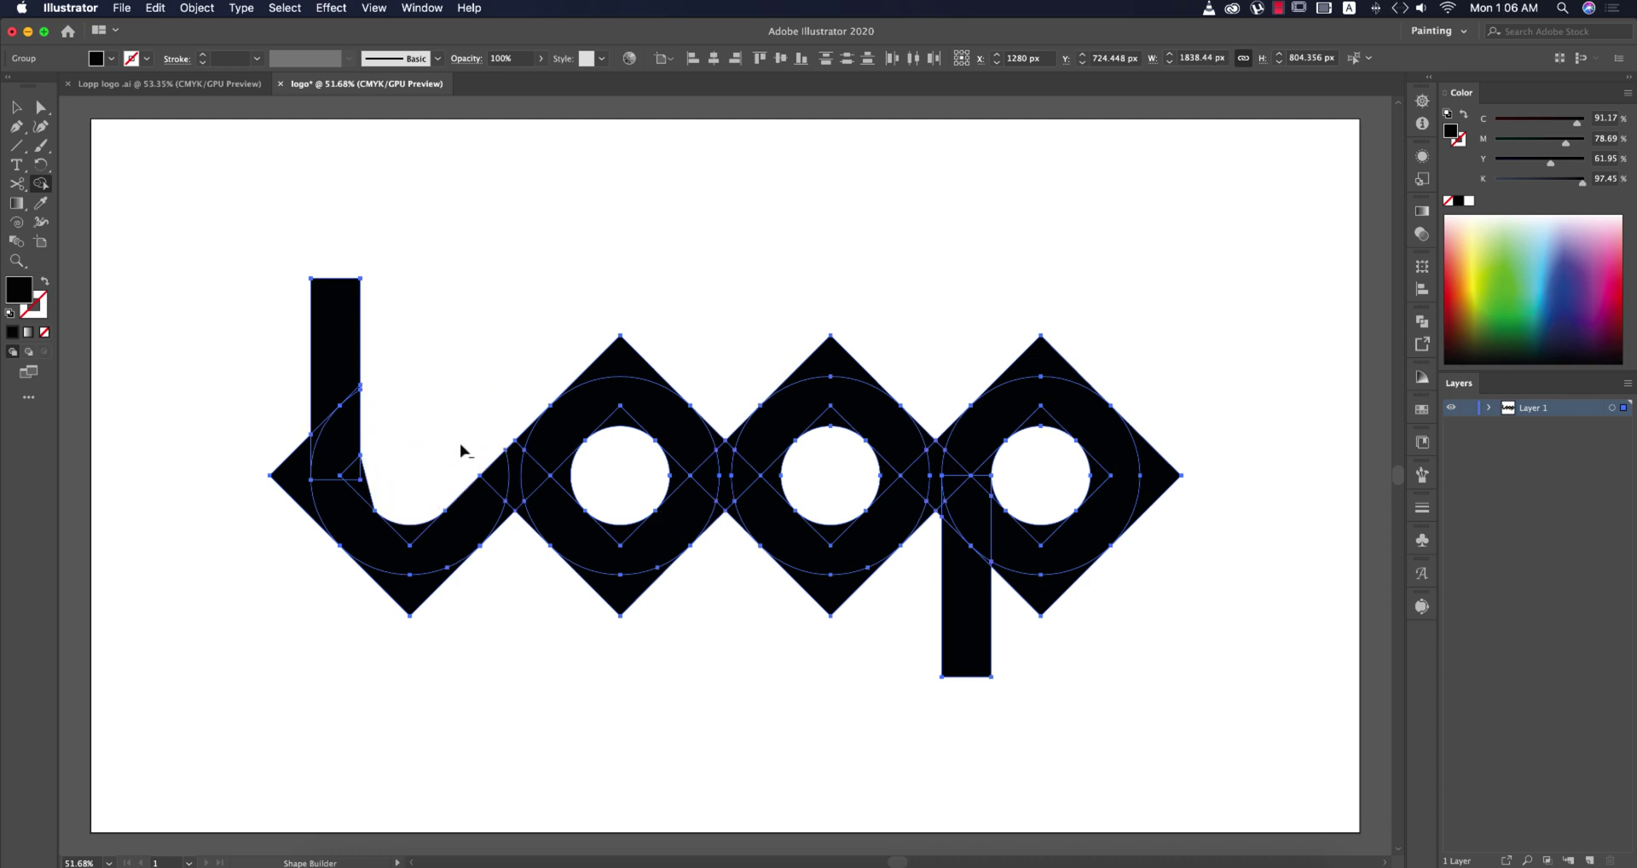
{"action": "key", "text": "super+z"}
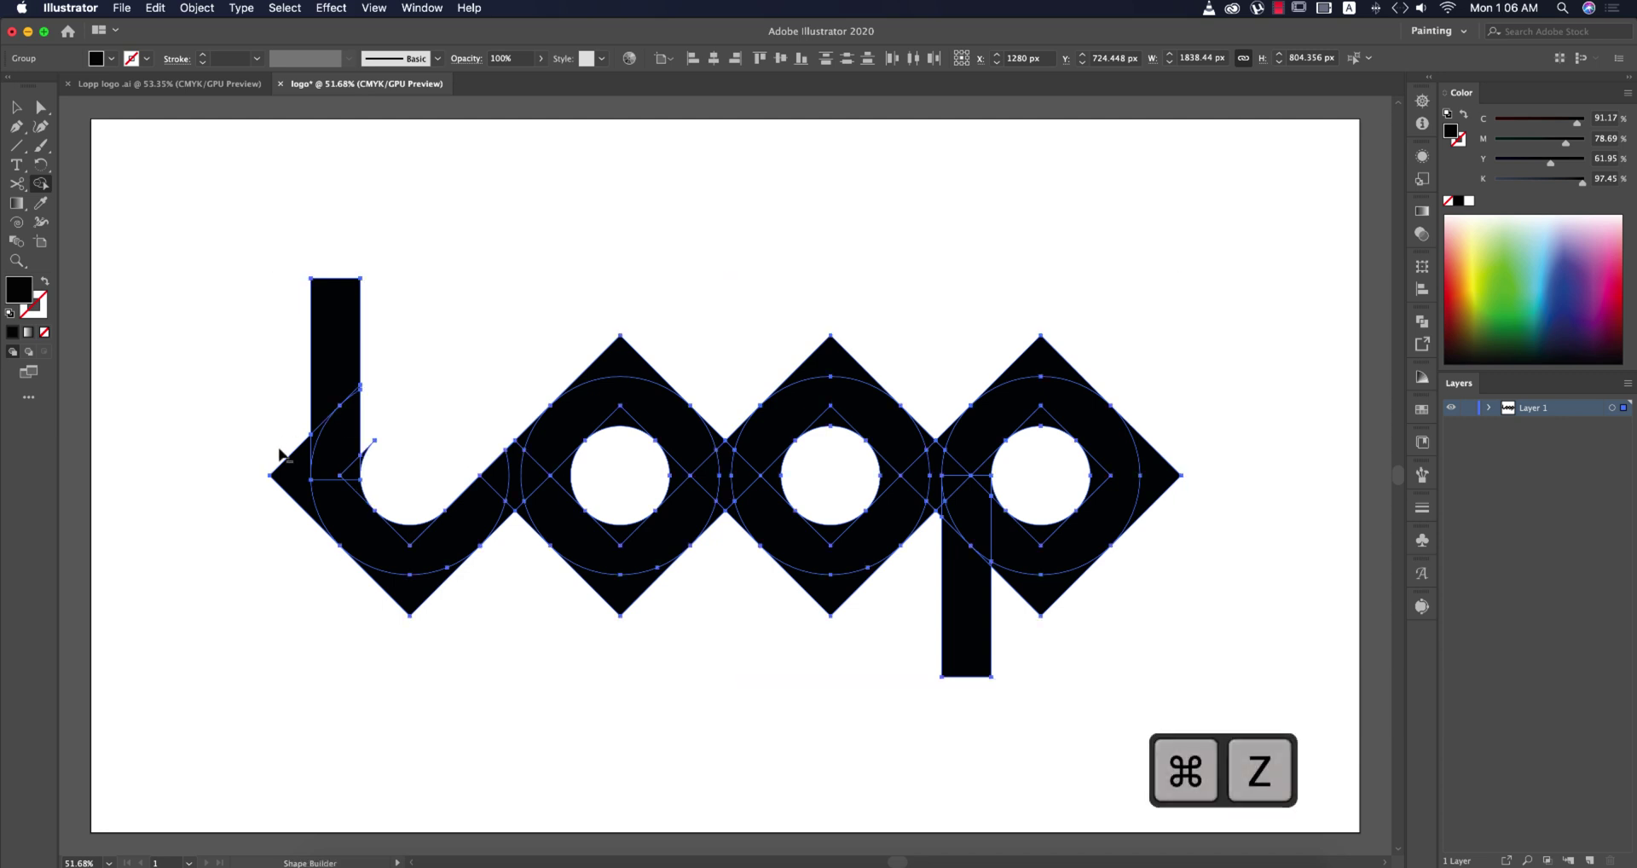
{"action": "left_click_drag", "start_coordinate": [279, 446], "coordinate": [294, 516]}
{"action": "left_click", "coordinate": [404, 596], "text": "alt"}
- Merge the first stem with the rounded curve below it into one continuous letter l shape
{"action": "left_click_drag", "start_coordinate": [331, 368], "coordinate": [335, 478]}
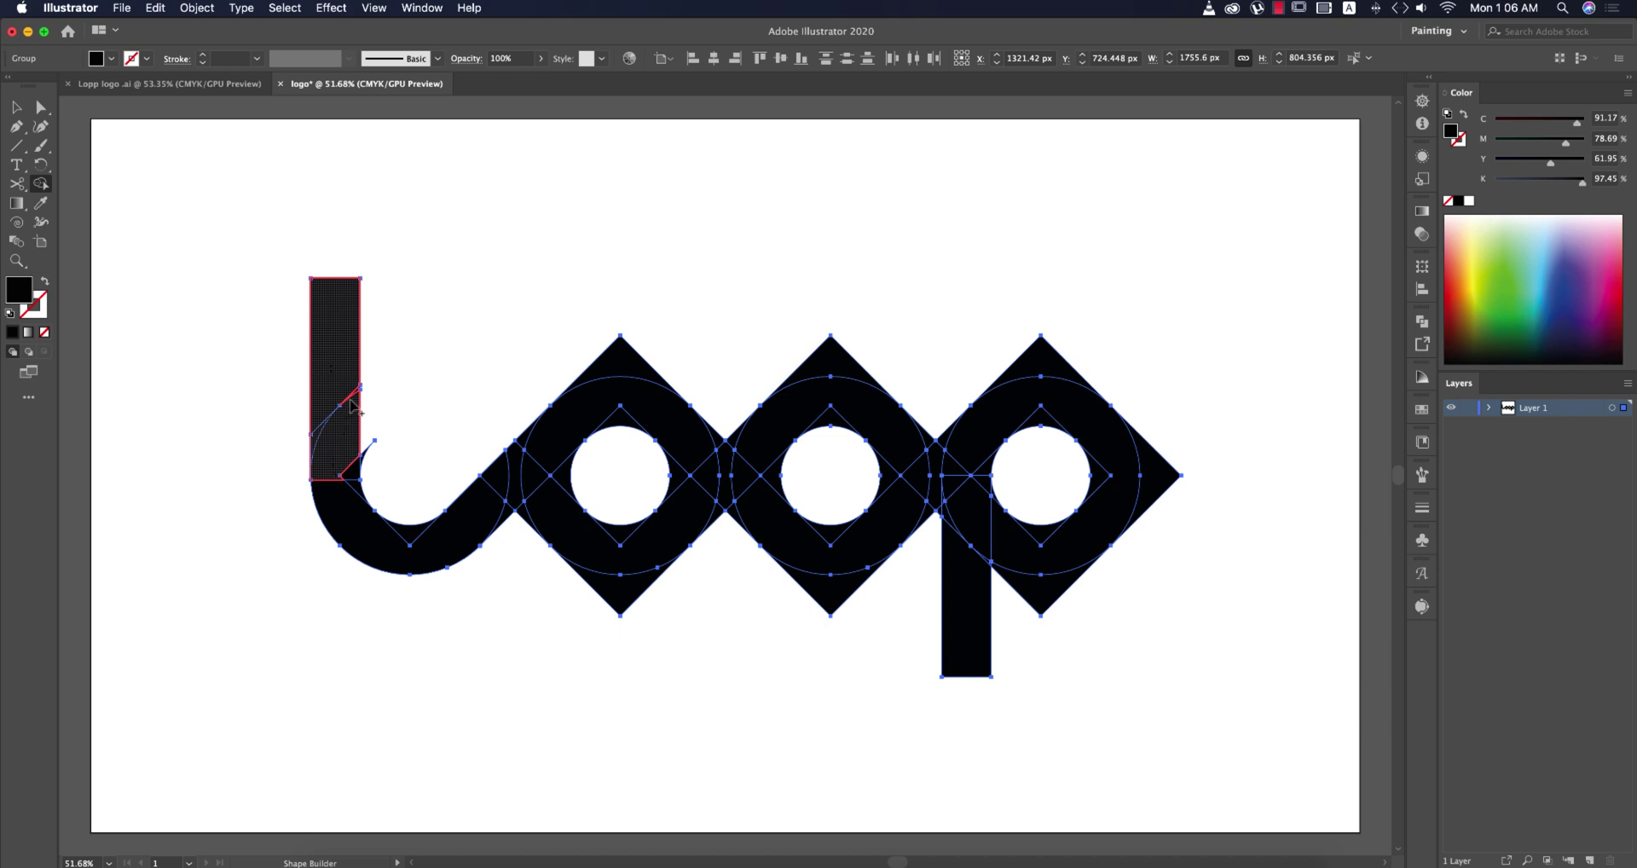
{"action": "mouse_move", "coordinate": [352, 388]}
{"action": "left_mouse_down"}
{"action": "mouse_move", "coordinate": [353, 501]}
{"action": "mouse_move", "coordinate": [412, 530]}
{"action": "left_mouse_up"}
{"action": "scroll", "coordinate": [376, 447], "scroll_direction": "up", "scroll_amount": 6}
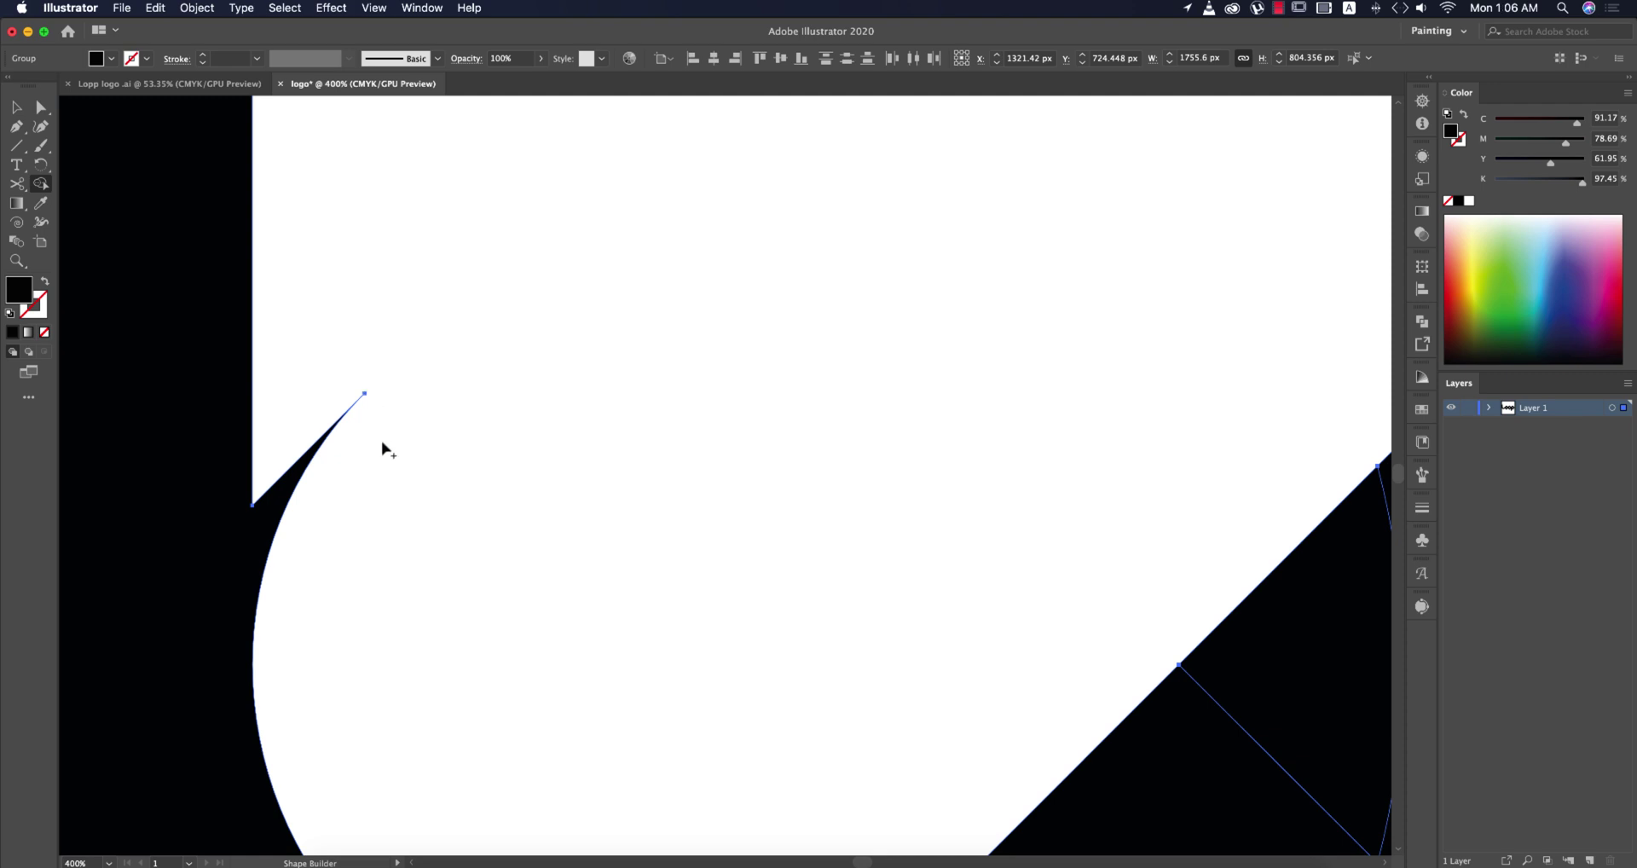
{"action": "scroll", "coordinate": [382, 443], "scroll_direction": "down", "scroll_amount": 6}
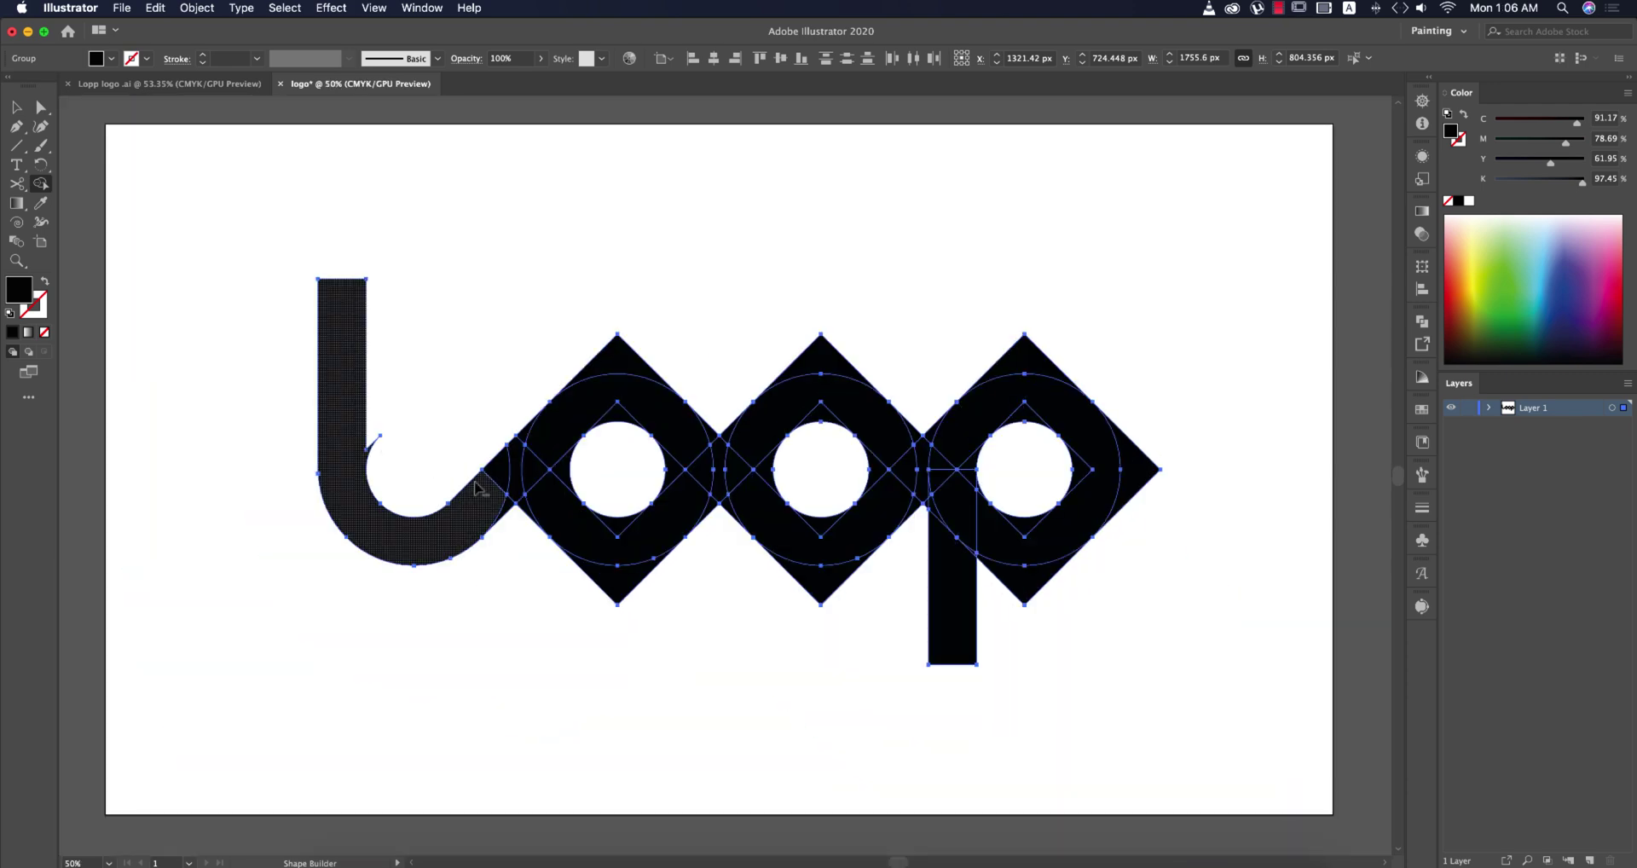
- Cut away the pieces at the side points of the three loops' inner openings so they form pointed eye shapes
{"action": "scroll", "coordinate": [481, 485], "scroll_direction": "up", "scroll_amount": 1}
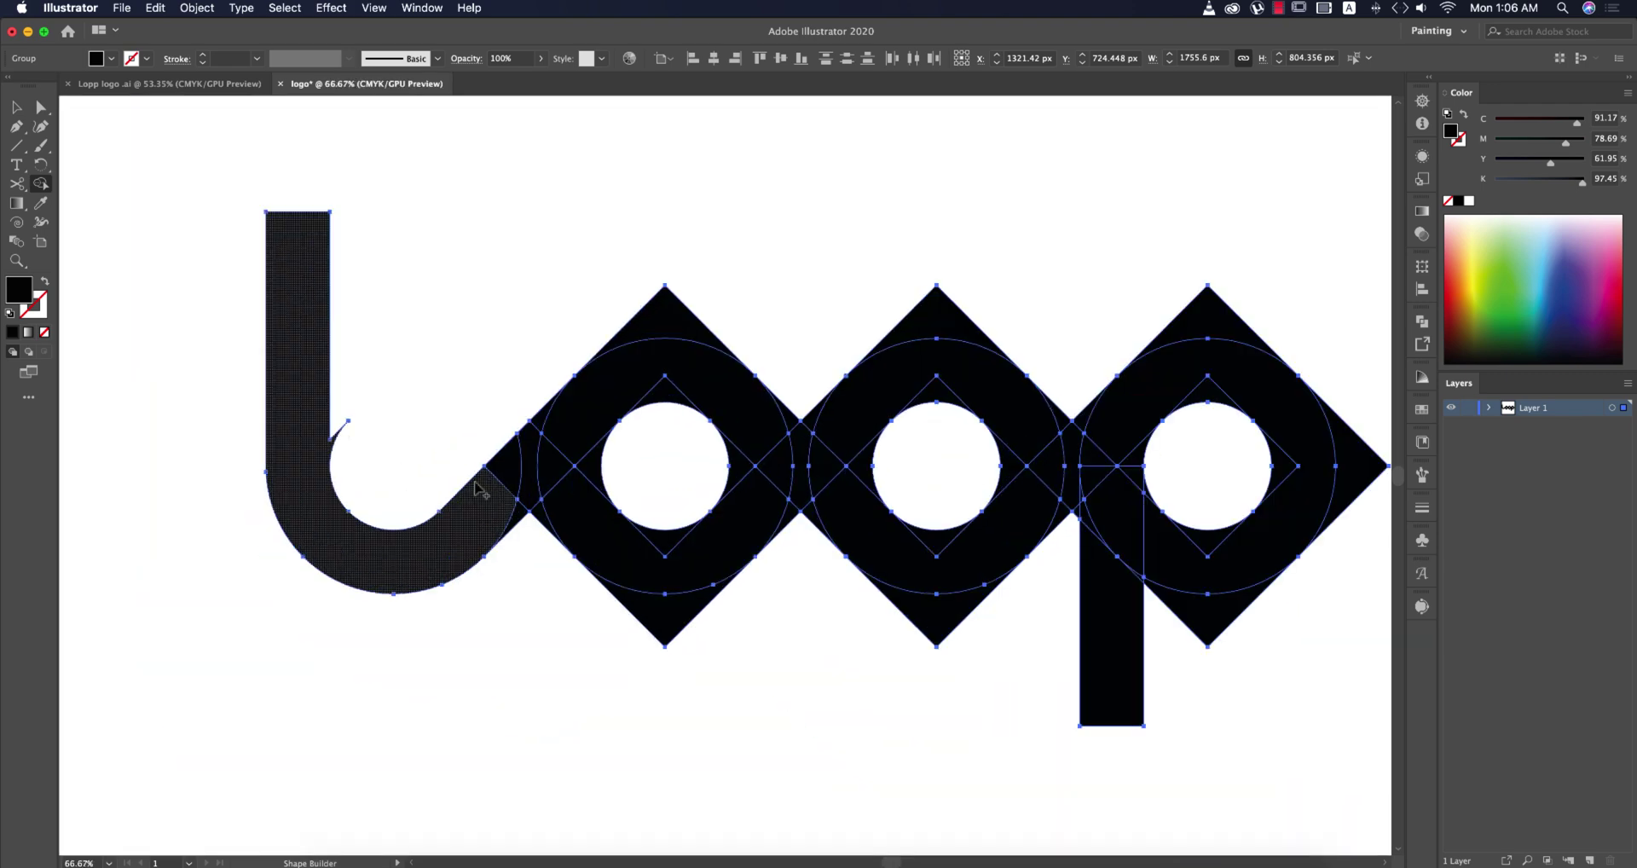
{"action": "left_click", "coordinate": [602, 472], "text": "alt"}
{"action": "left_click", "coordinate": [1010, 471], "text": "alt"}
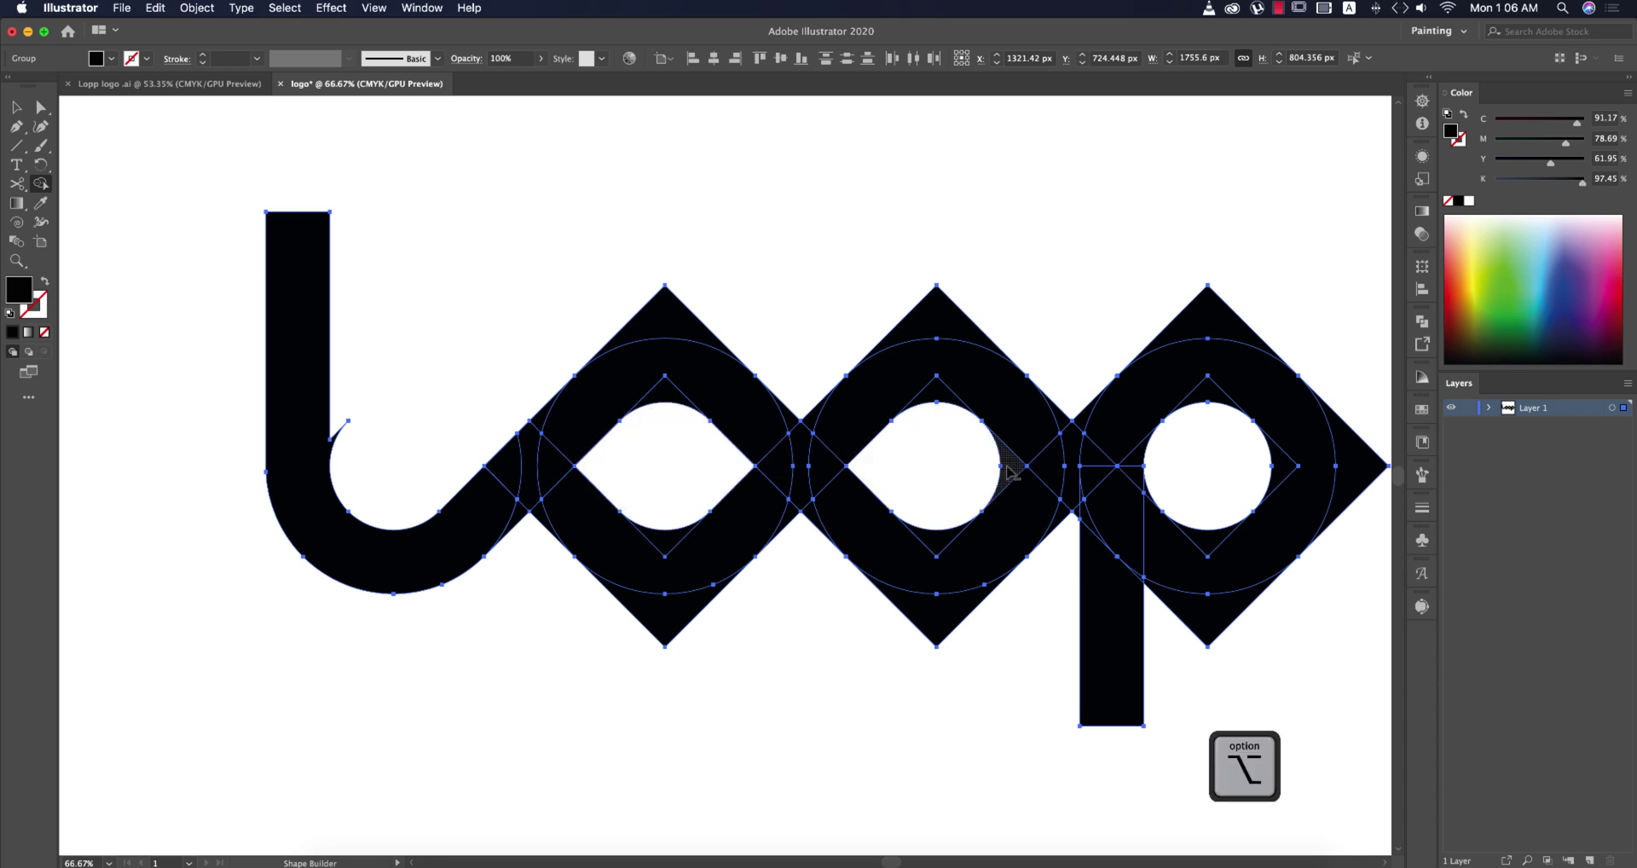
{"action": "left_click", "coordinate": [1151, 490], "text": "alt"}
{"action": "left_click", "coordinate": [1263, 475], "text": "alt"}
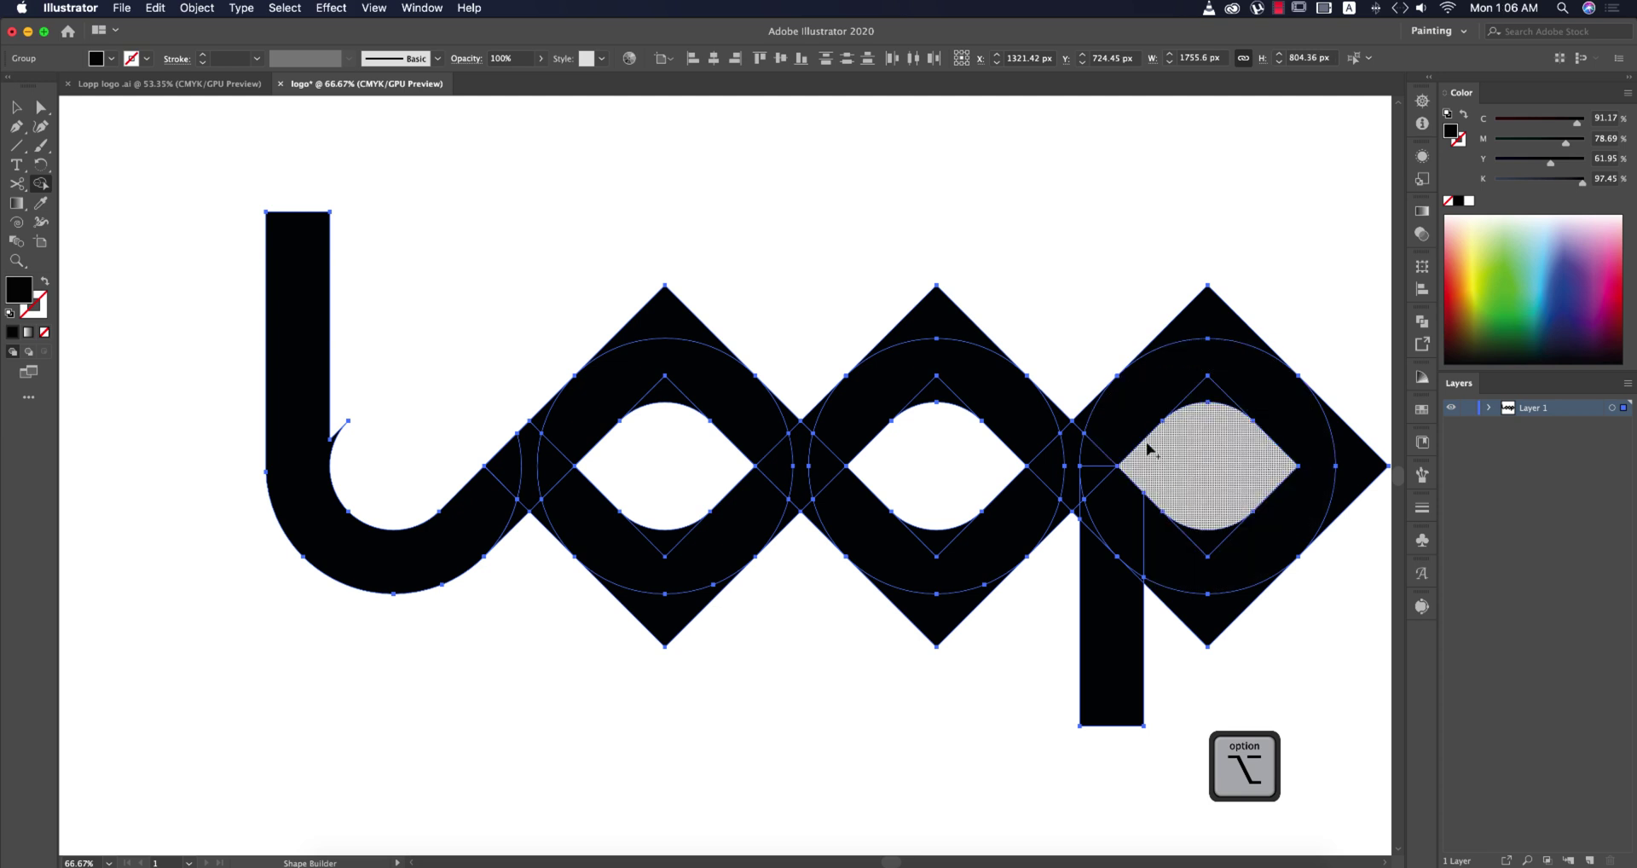
- Remove the corners of the three remaining diamonds that stick out beyond the circles at the top, bottom and right end
{"action": "left_click", "coordinate": [934, 320], "text": "alt"}
{"action": "left_click", "coordinate": [689, 320], "text": "alt"}
{"action": "left_click", "coordinate": [1195, 327], "text": "alt"}
{"action": "left_click", "coordinate": [1352, 456], "text": "alt"}
{"action": "left_click", "coordinate": [1214, 636], "text": "alt"}
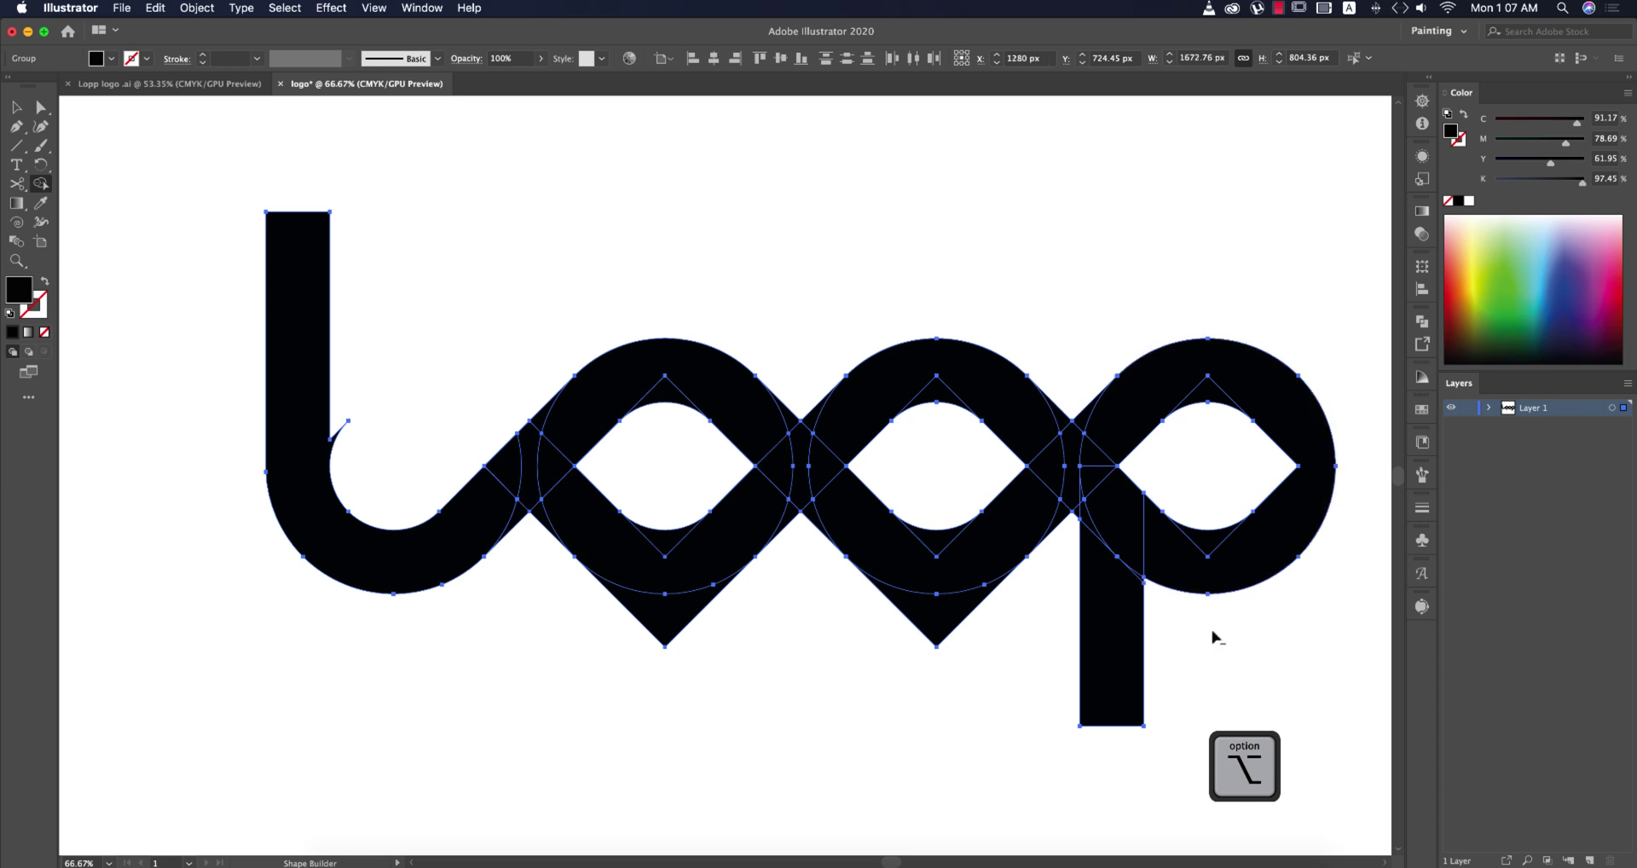
{"action": "left_click", "coordinate": [669, 622], "text": "alt"}
{"action": "left_click", "coordinate": [937, 623], "text": "alt"}
- Merge the l shape and all upper and lower band segments of the three loops into one continuous interlaced shape
{"action": "mouse_move", "coordinate": [486, 503]}
{"action": "left_mouse_down"}
{"action": "mouse_move", "coordinate": [516, 458]}
{"action": "mouse_move", "coordinate": [499, 482]}
{"action": "mouse_move", "coordinate": [518, 514]}
{"action": "mouse_move", "coordinate": [588, 417]}
{"action": "mouse_move", "coordinate": [547, 404]}
{"action": "mouse_move", "coordinate": [665, 398]}
{"action": "left_mouse_up"}
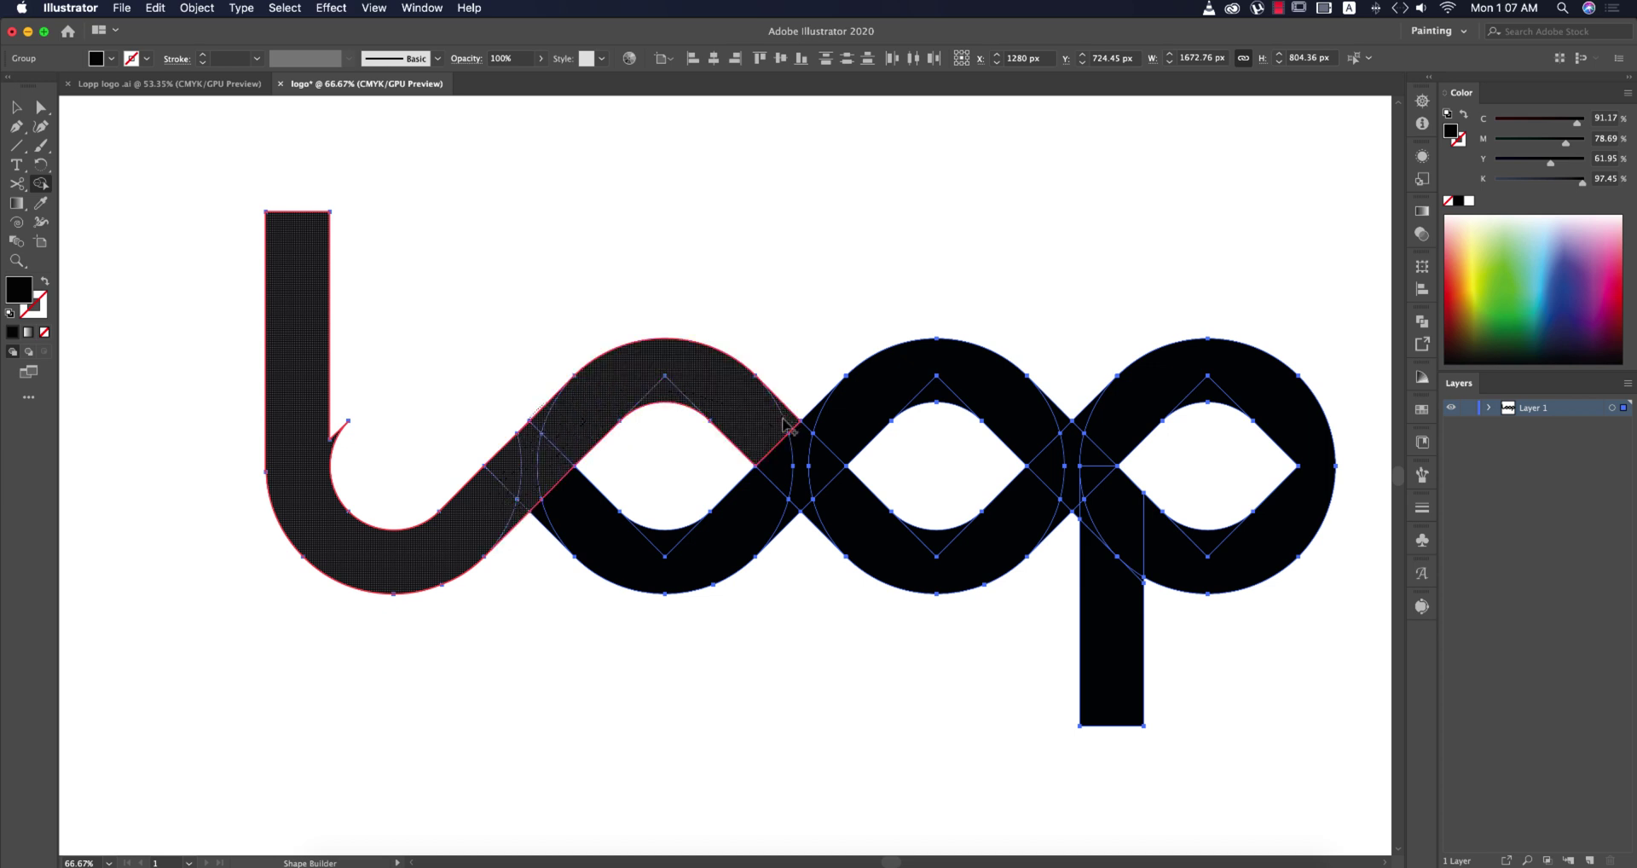
{"action": "mouse_move", "coordinate": [526, 488]}
{"action": "left_mouse_down"}
{"action": "mouse_move", "coordinate": [571, 519]}
{"action": "mouse_move", "coordinate": [580, 486]}
{"action": "mouse_move", "coordinate": [588, 541]}
{"action": "mouse_move", "coordinate": [667, 542]}
{"action": "left_mouse_up"}
{"action": "mouse_move", "coordinate": [789, 521]}
{"action": "left_mouse_down"}
{"action": "mouse_move", "coordinate": [827, 454]}
{"action": "mouse_move", "coordinate": [785, 474]}
{"action": "mouse_move", "coordinate": [787, 442]}
{"action": "mouse_move", "coordinate": [850, 390]}
{"action": "mouse_move", "coordinate": [861, 409]}
{"action": "mouse_move", "coordinate": [949, 383]}
{"action": "left_mouse_up"}
{"action": "mouse_move", "coordinate": [1050, 460]}
{"action": "left_mouse_down"}
{"action": "mouse_move", "coordinate": [1095, 444]}
{"action": "mouse_move", "coordinate": [1062, 409]}
{"action": "mouse_move", "coordinate": [1064, 444]}
{"action": "mouse_move", "coordinate": [1125, 490]}
{"action": "mouse_move", "coordinate": [1082, 509]}
{"action": "left_mouse_up"}
{"action": "mouse_move", "coordinate": [811, 497]}
{"action": "left_mouse_down"}
{"action": "mouse_move", "coordinate": [894, 544]}
{"action": "mouse_move", "coordinate": [971, 545]}
{"action": "left_mouse_up"}
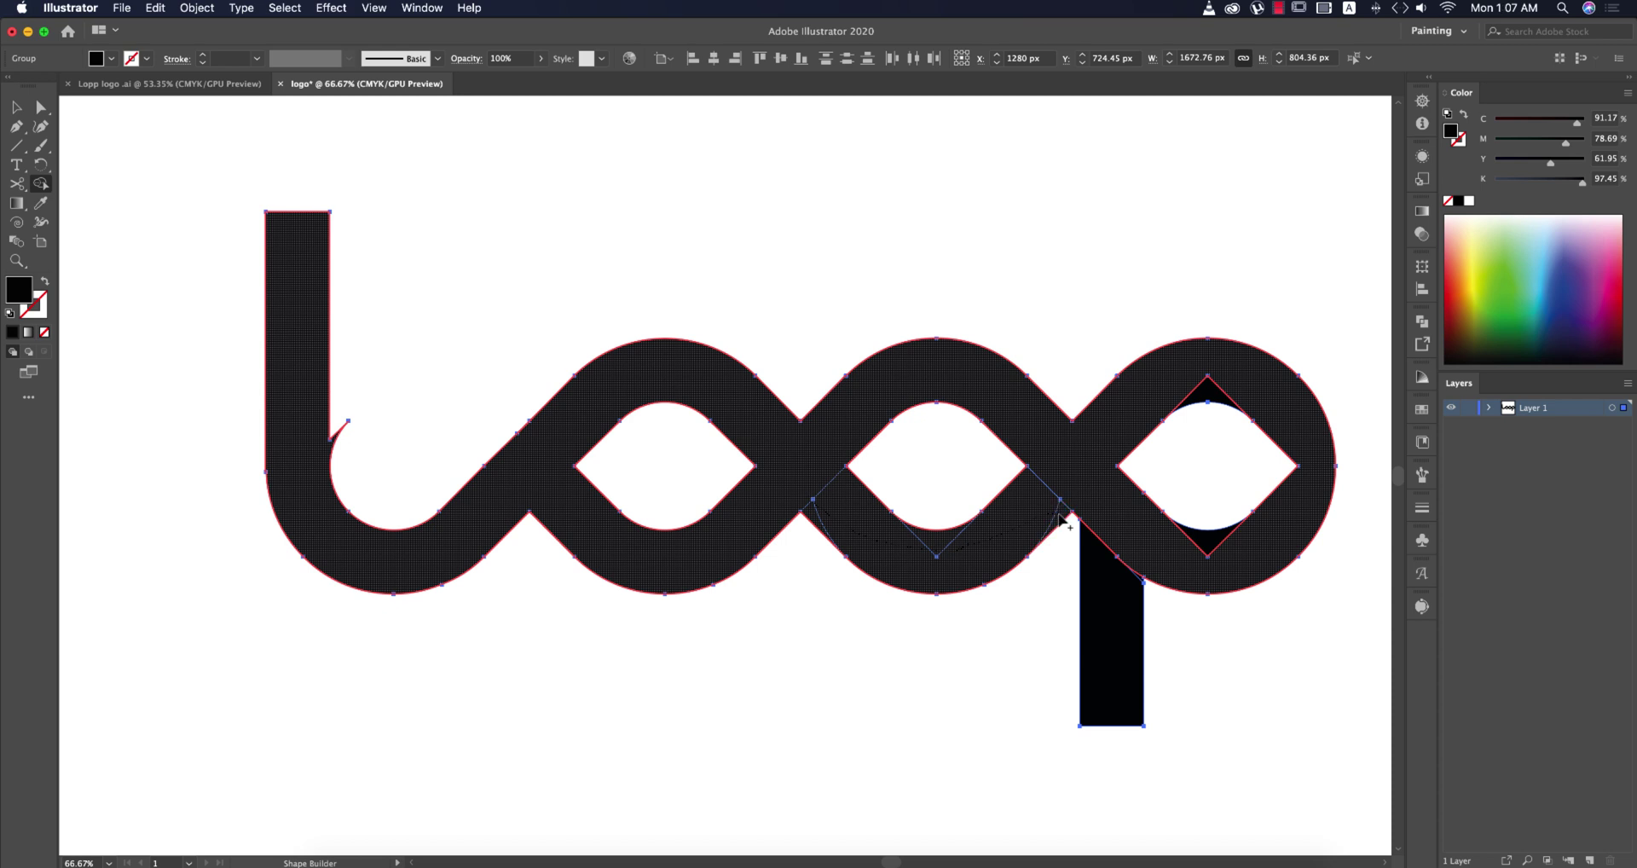
{"action": "left_click_drag", "start_coordinate": [1062, 520], "coordinate": [1066, 522]}
{"action": "left_click", "coordinate": [1215, 553]}
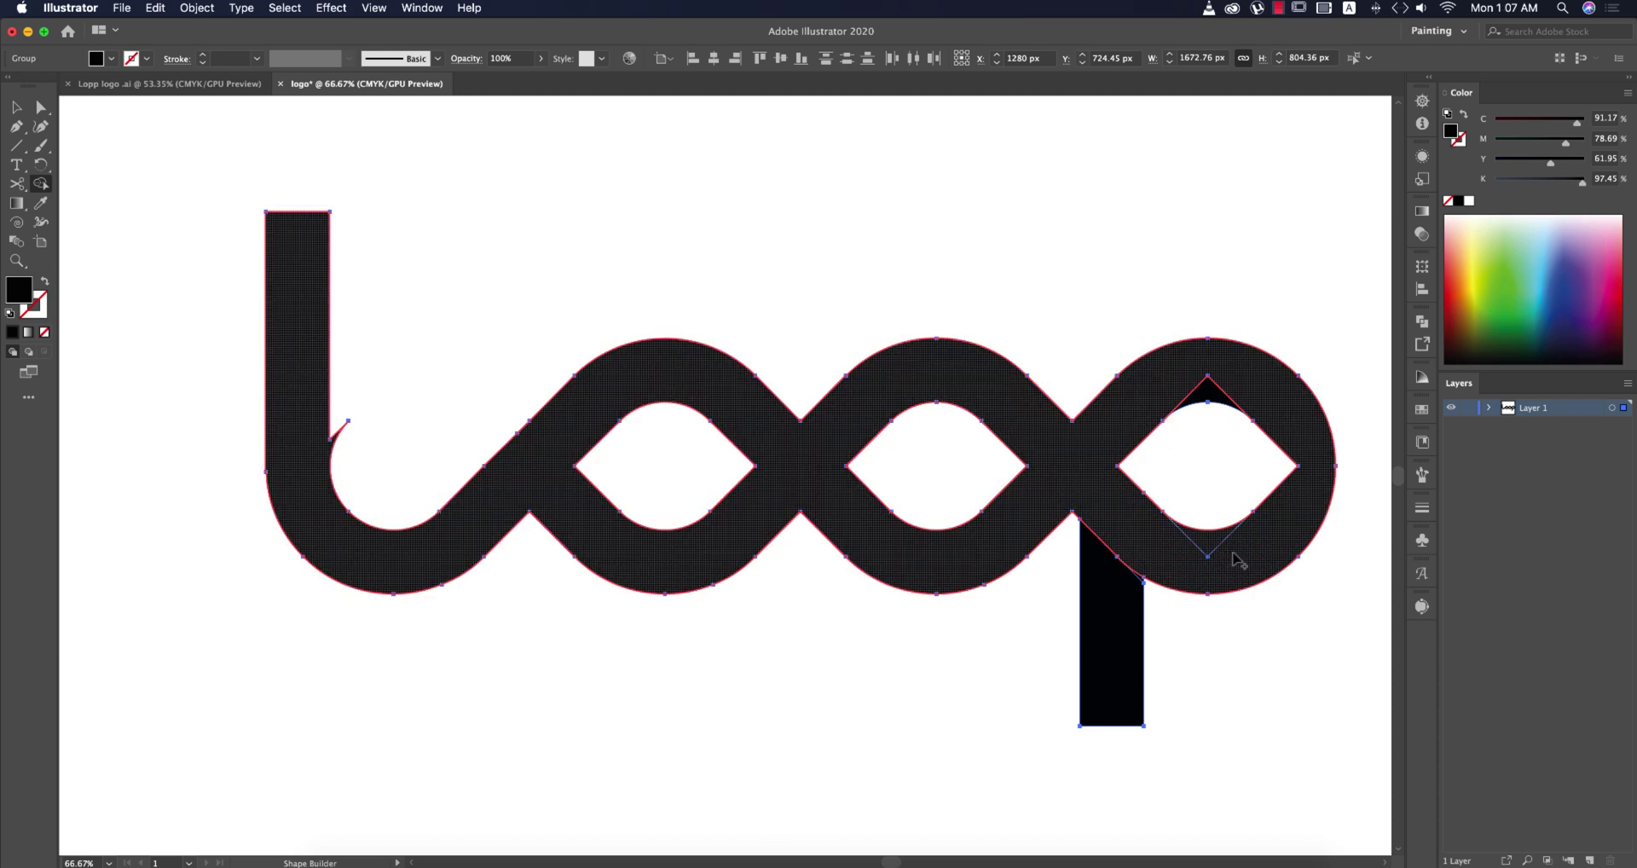
{"action": "left_click", "coordinate": [1211, 377]}
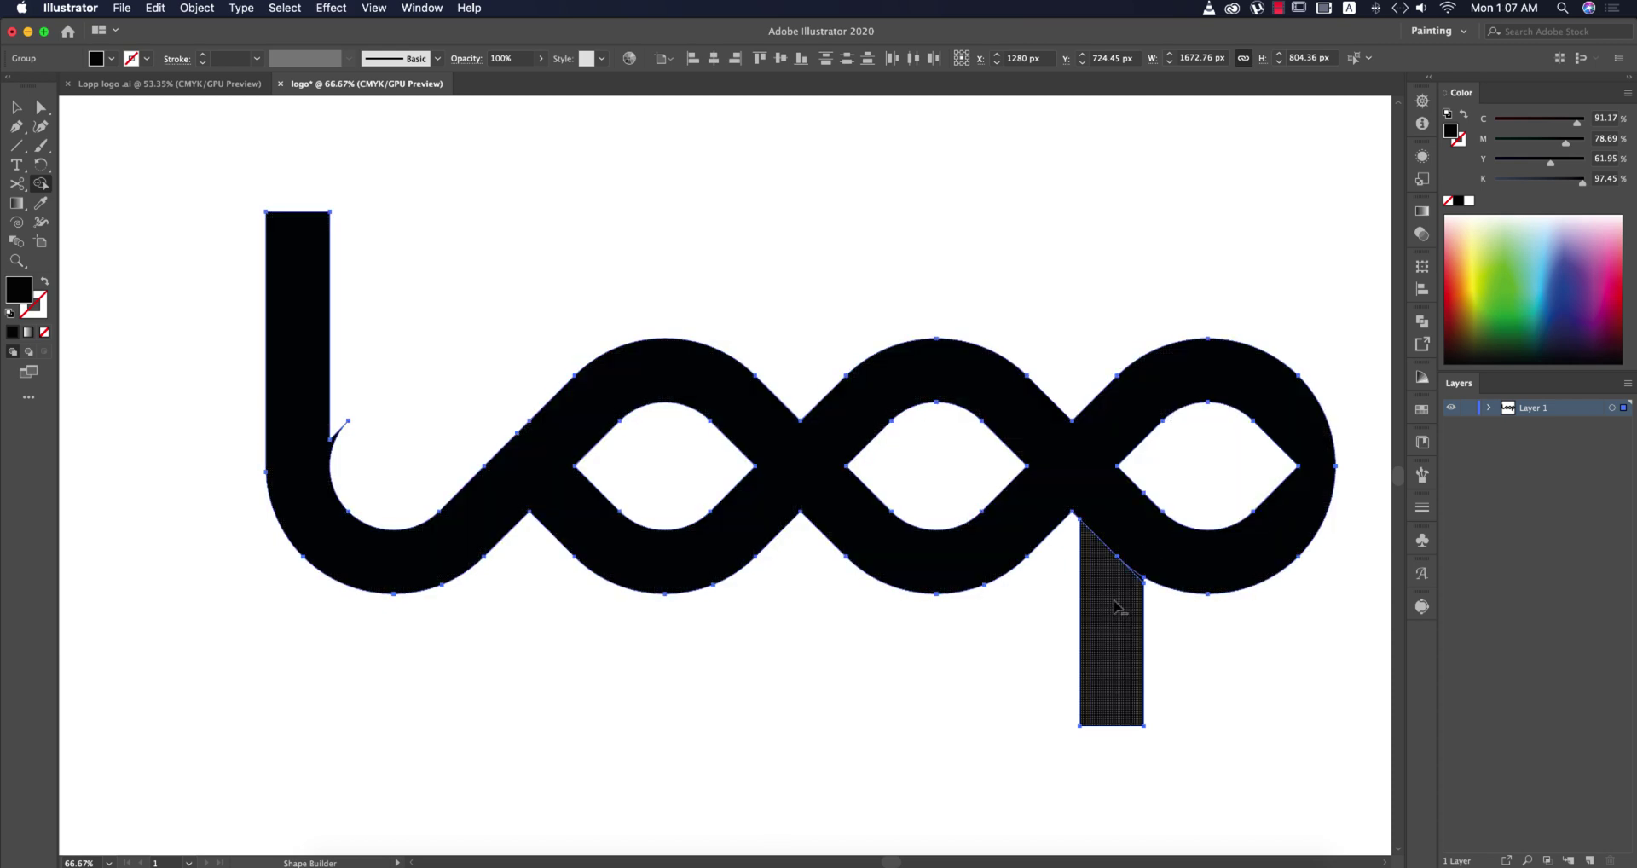
- Merge the thin sliver under the last loop's curve into the p's lower stem
{"action": "scroll", "coordinate": [1117, 597], "scroll_direction": "up", "scroll_amount": 5}
{"action": "left_click", "coordinate": [1221, 525]}
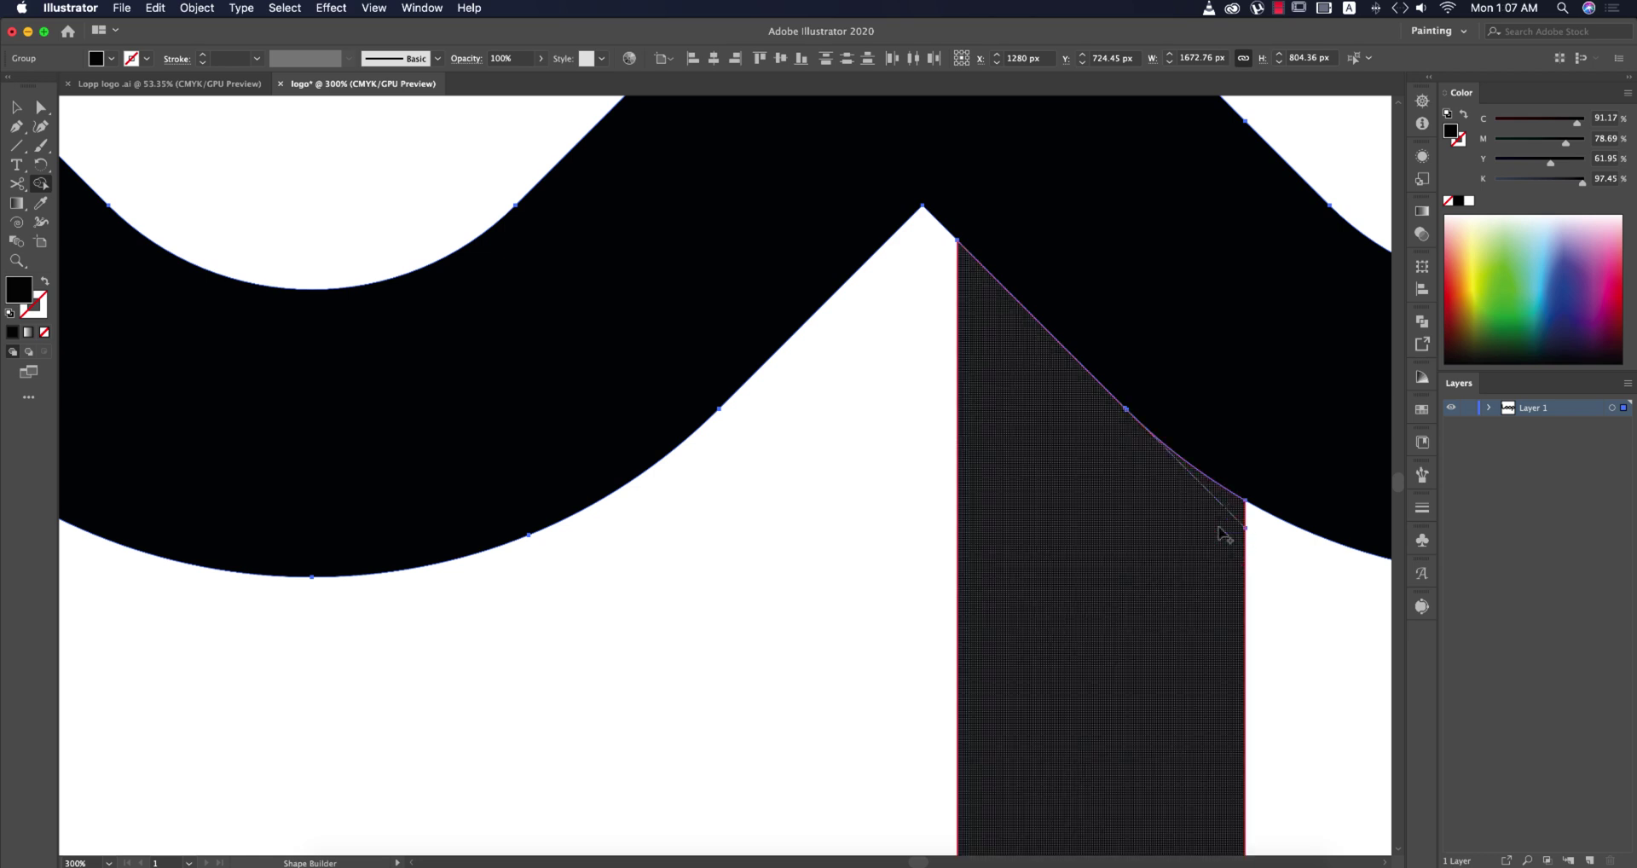
{"action": "scroll", "coordinate": [1122, 582], "scroll_direction": "down", "scroll_amount": 3}
{"action": "scroll", "coordinate": [1126, 583], "scroll_direction": "down", "scroll_amount": 1}
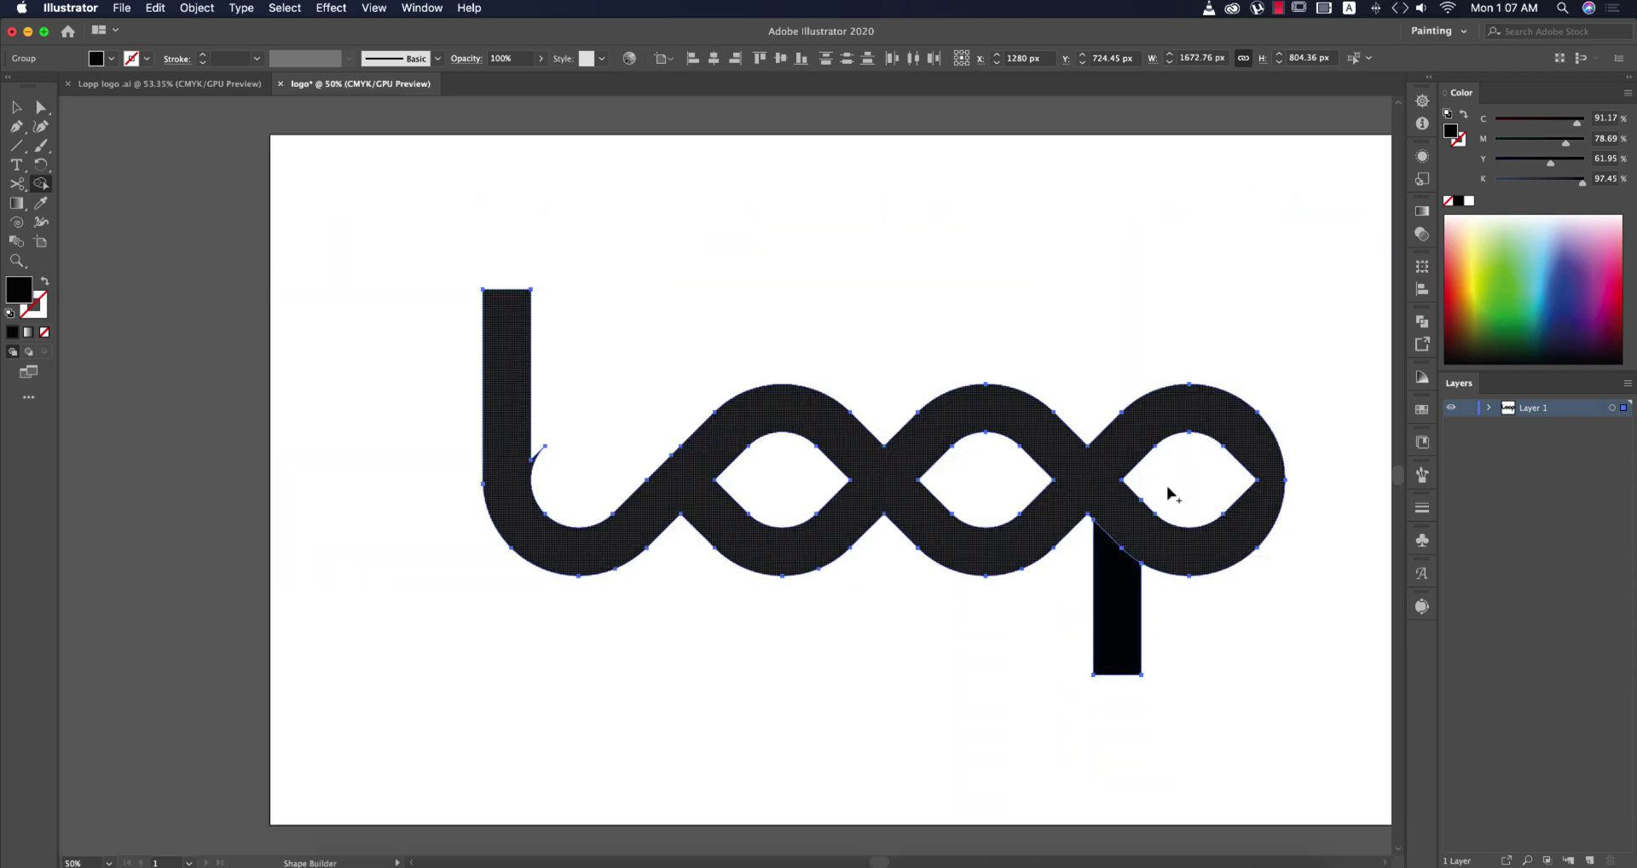
- In outline view, draw a vertical helper line along the l stem's inner edge, past the leftover spike and down to the curve
{"action": "scroll", "coordinate": [525, 468], "scroll_direction": "up", "scroll_amount": 4}
{"action": "key", "text": "a"}
{"action": "left_click", "coordinate": [605, 378]}
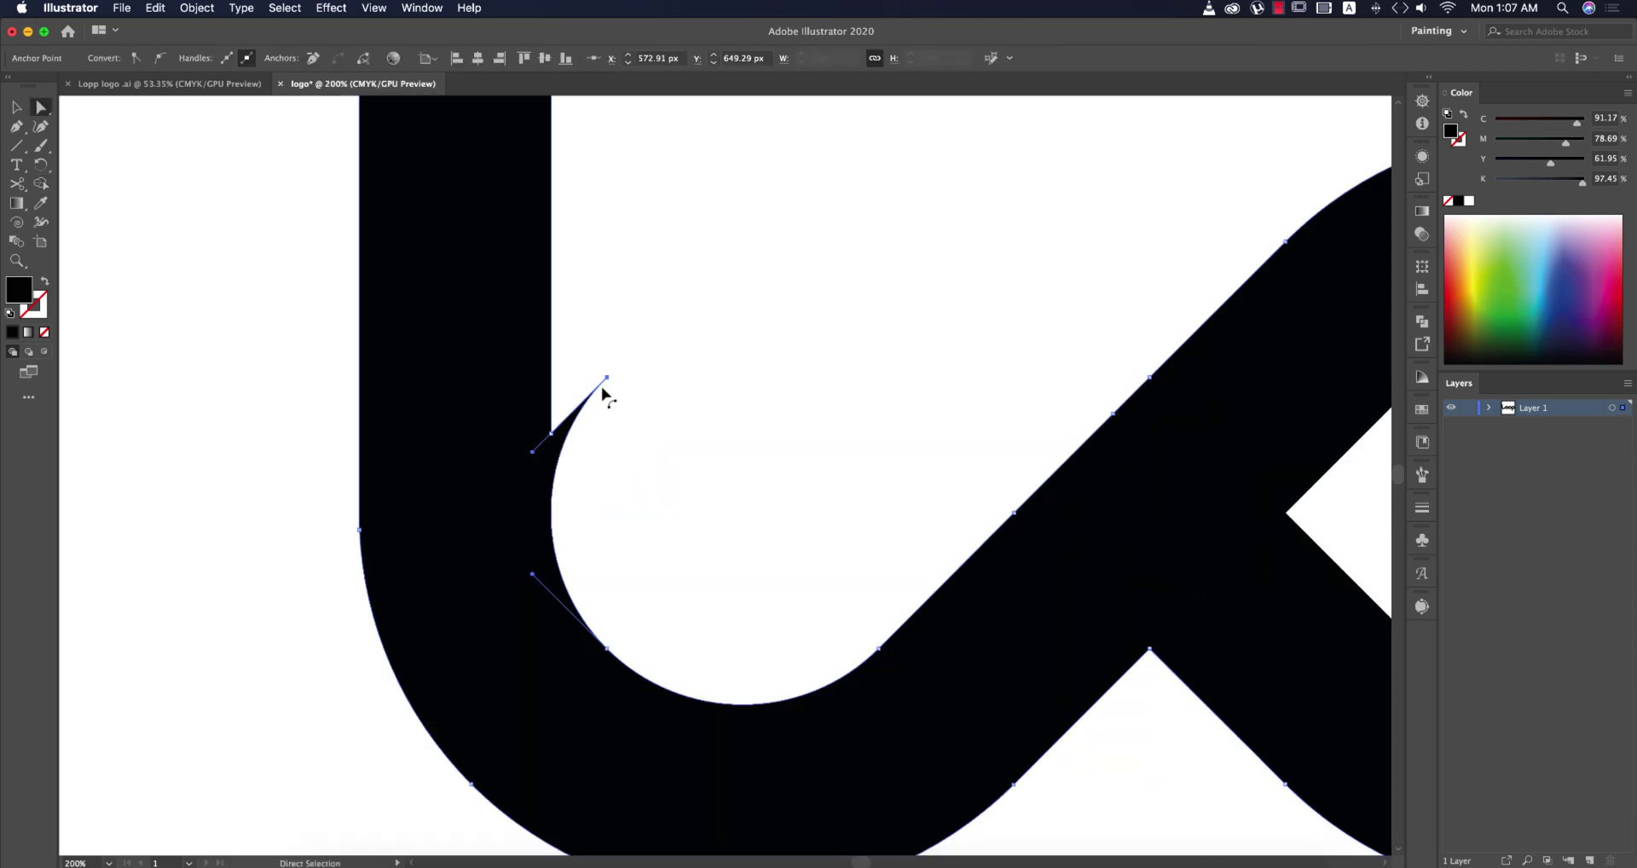
{"action": "key", "text": "backslash"}
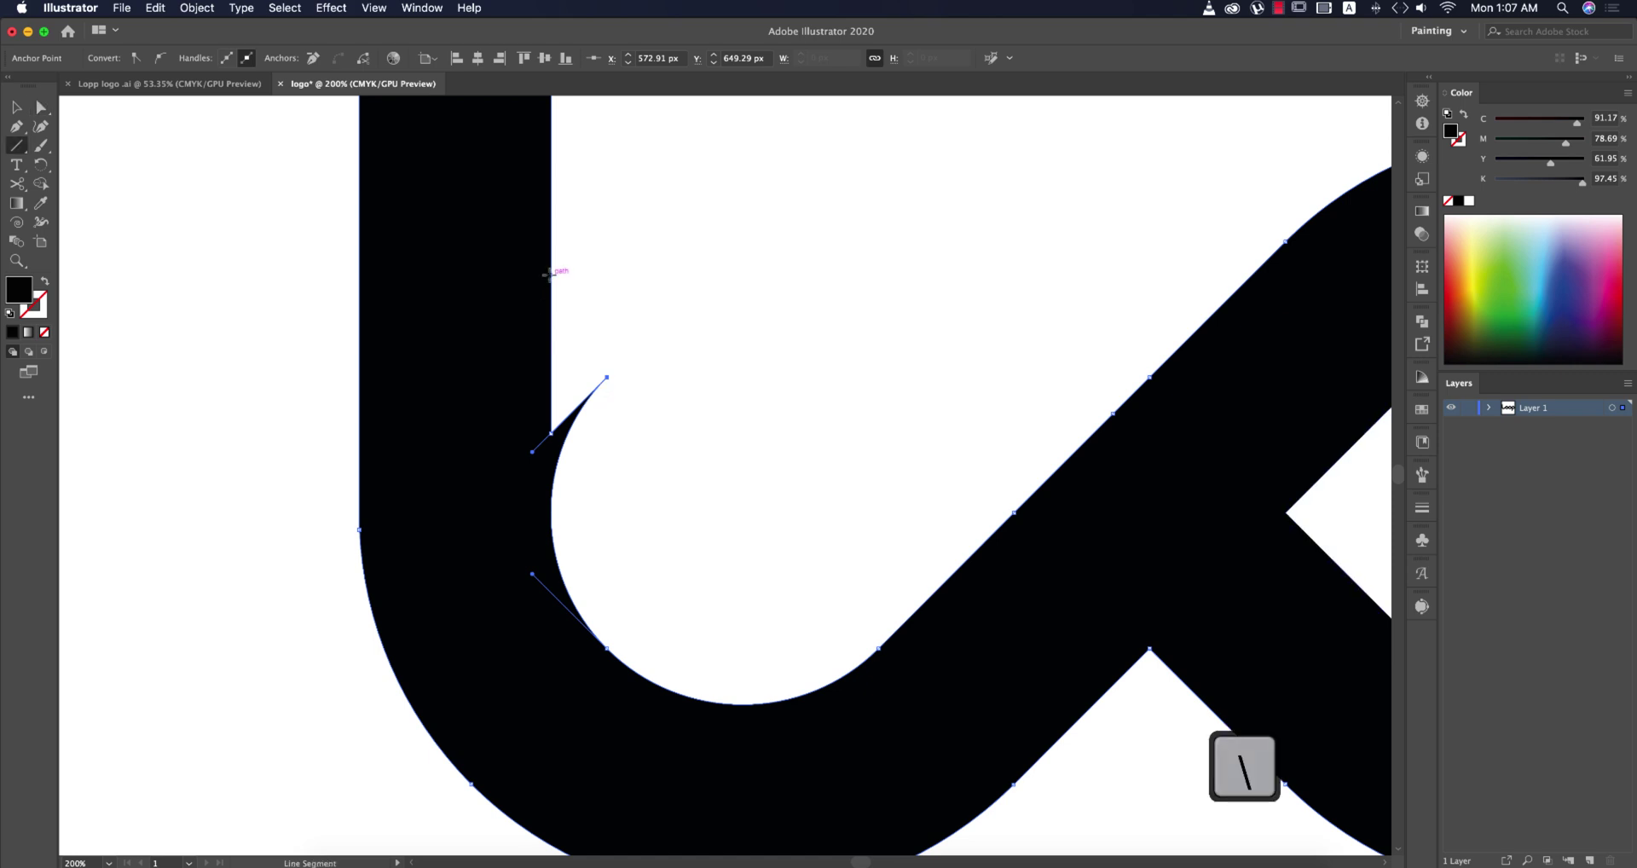
{"action": "key", "text": "super+y"}
{"action": "left_click_drag", "start_coordinate": [551, 306], "coordinate": [551, 588]}
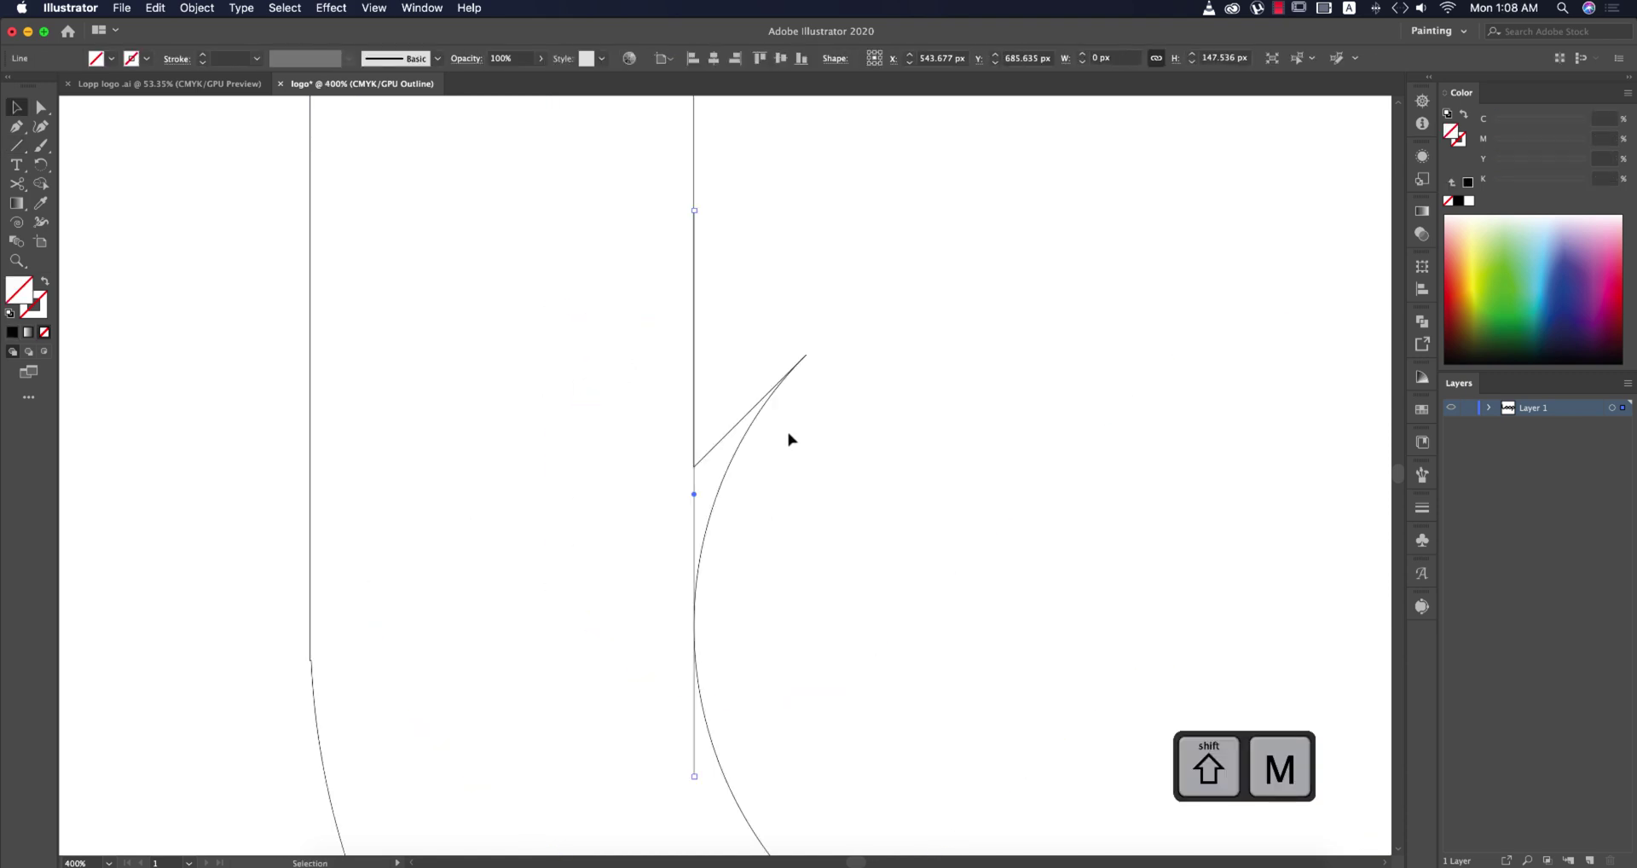
- Remove the spike beside the l's stem with Shape Builder, delete the helper line and return to preview
{"action": "key", "text": "super+a"}
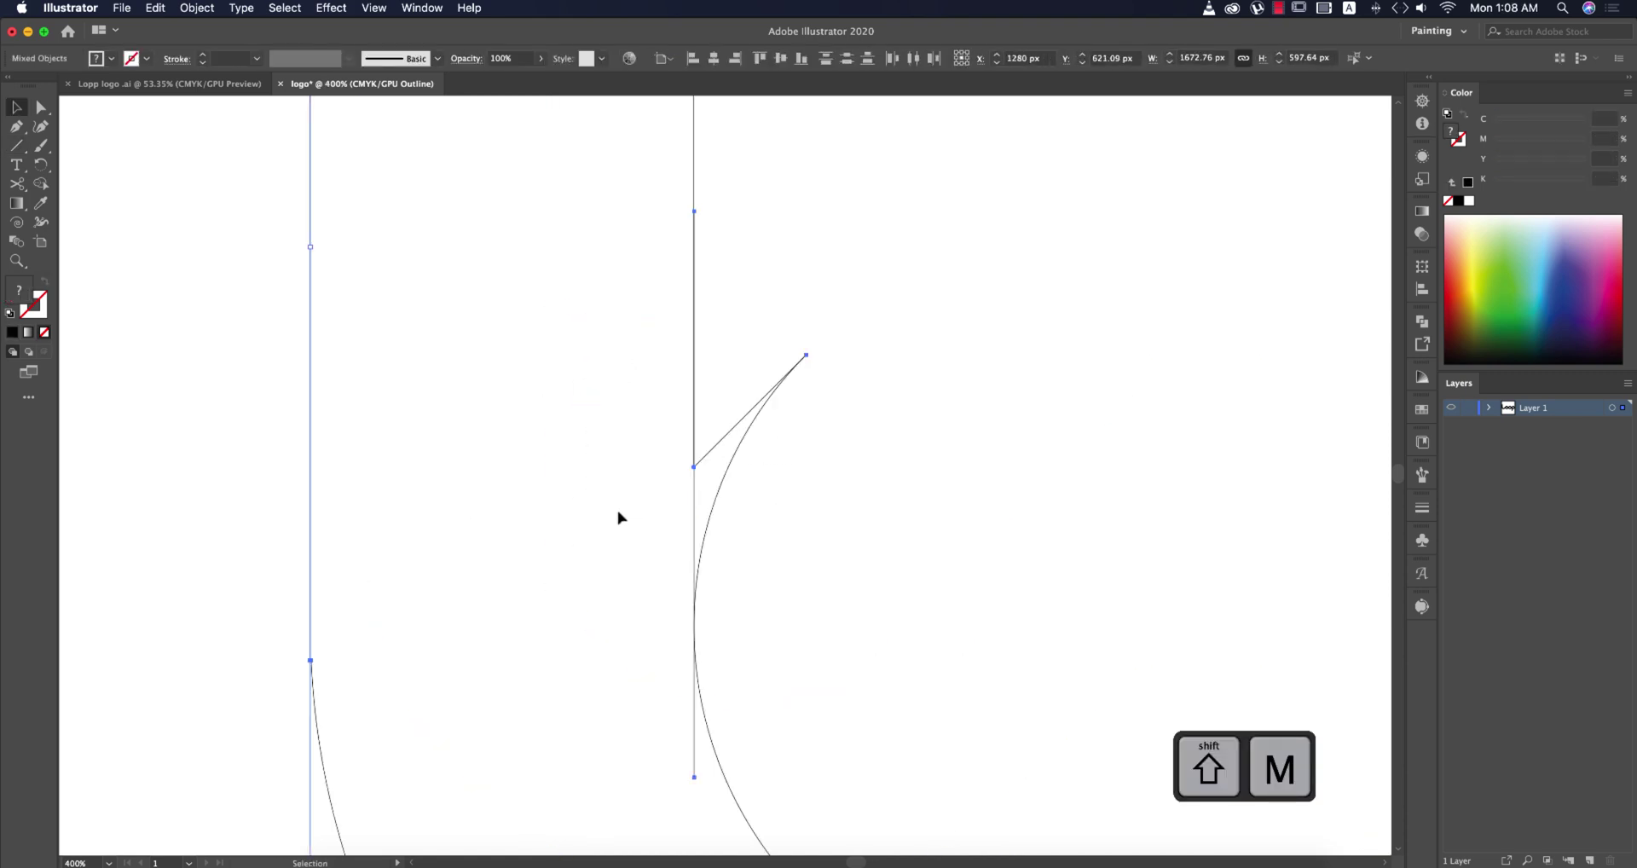
{"action": "left_click", "coordinate": [764, 439], "text": "alt"}
{"action": "key", "text": "v"}
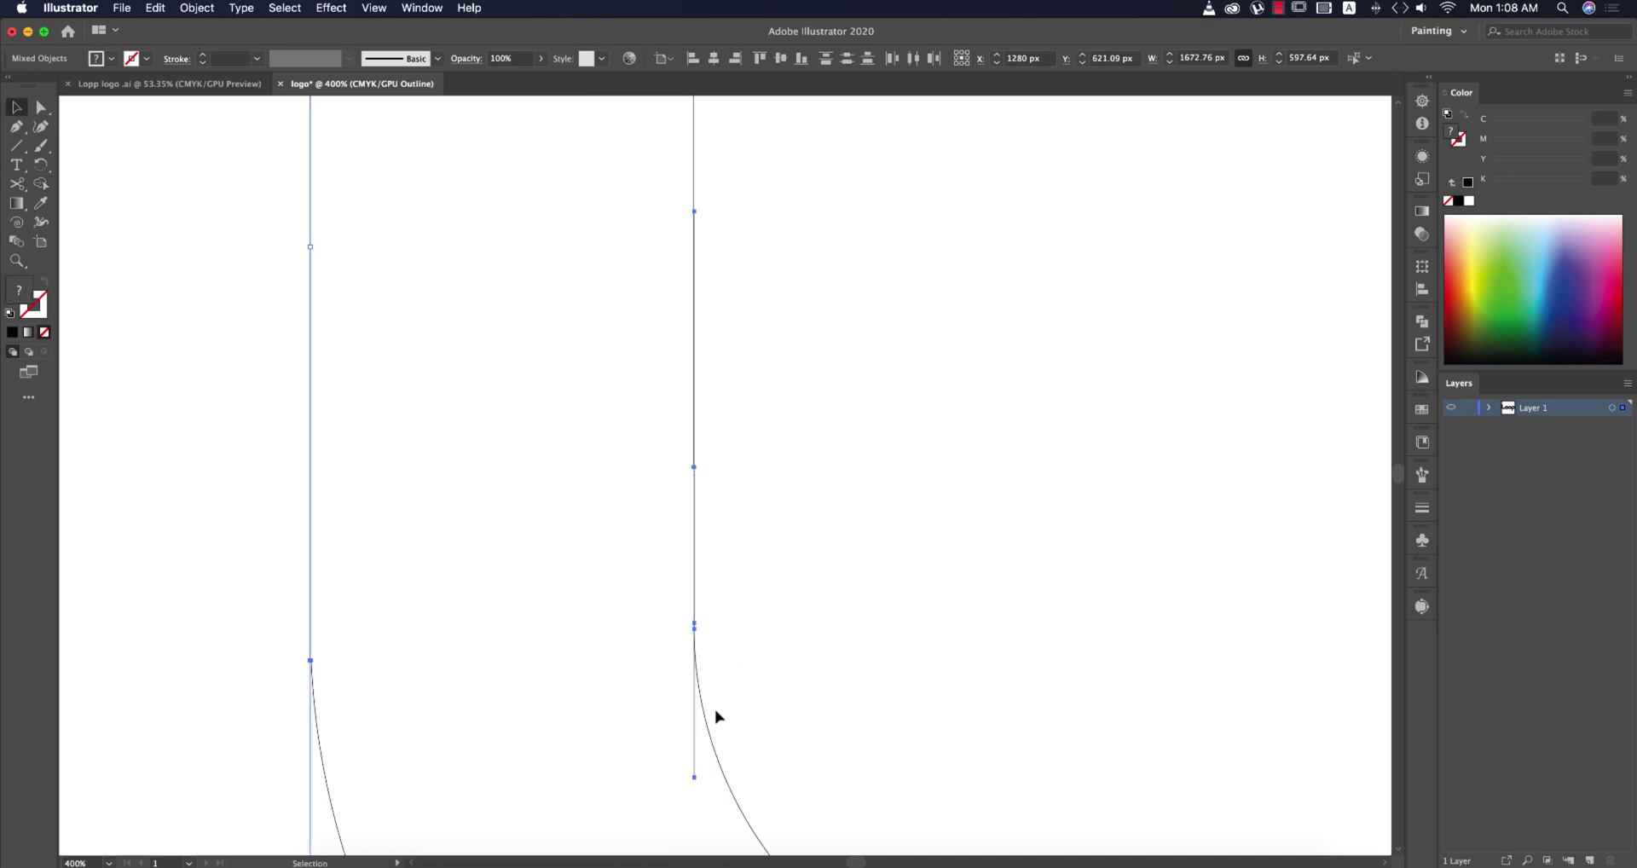
{"action": "key", "text": "Delete"}
{"action": "key", "text": "super+z"}
{"action": "left_click", "coordinate": [694, 763]}
{"action": "left_click", "coordinate": [812, 720]}
{"action": "scroll", "coordinate": [834, 707], "scroll_direction": "down", "scroll_amount": 6}
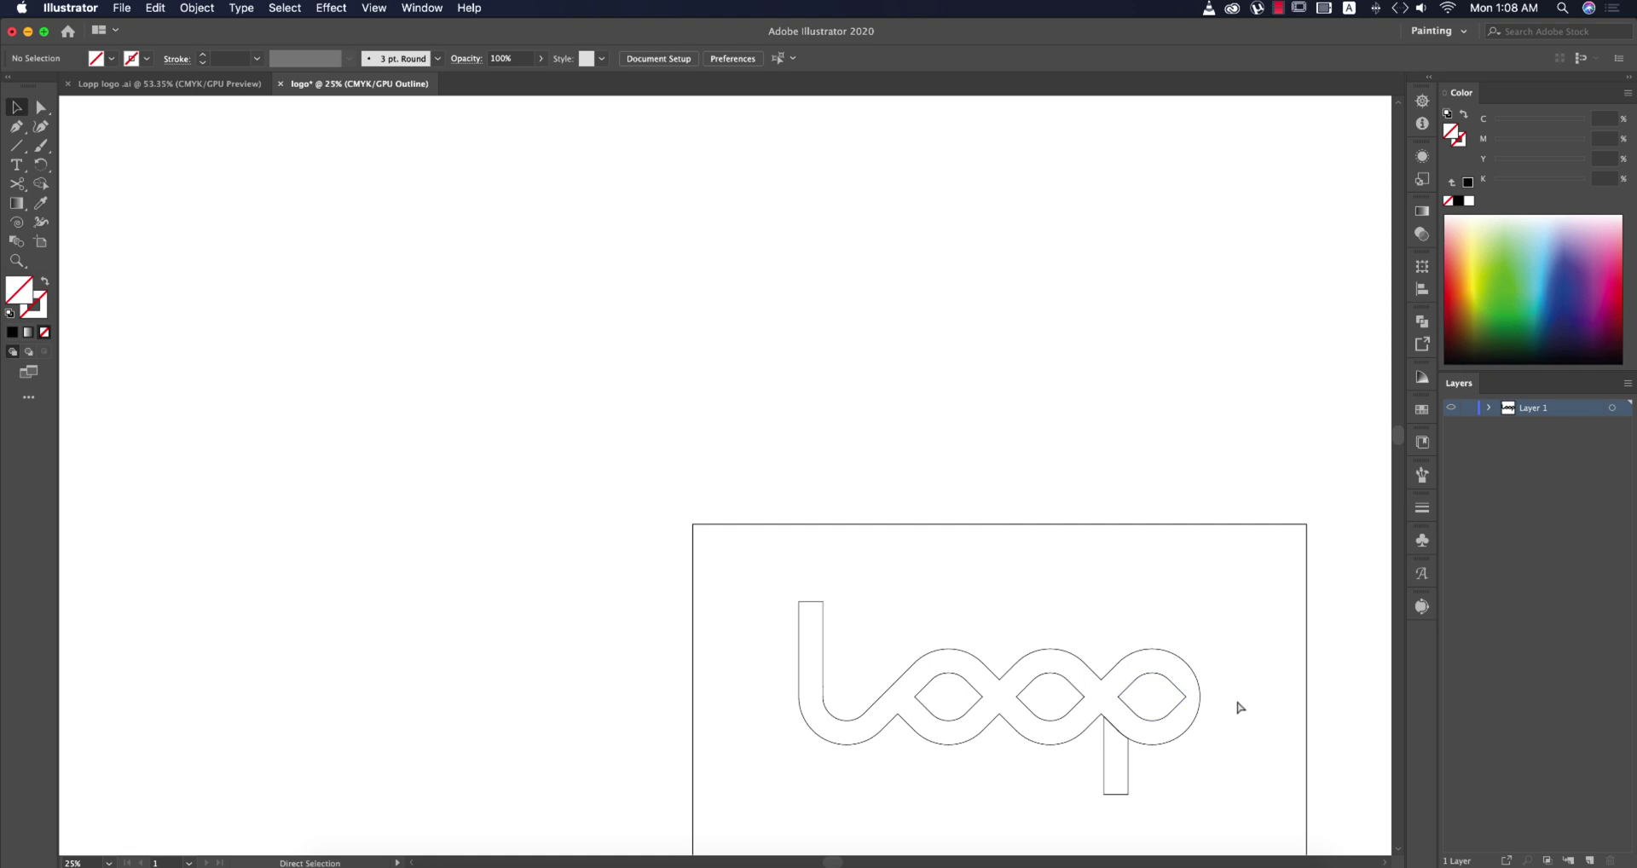
{"action": "key", "text": "super+y"}
{"action": "left_click_drag", "start_coordinate": [1249, 712], "coordinate": [1122, 518]}
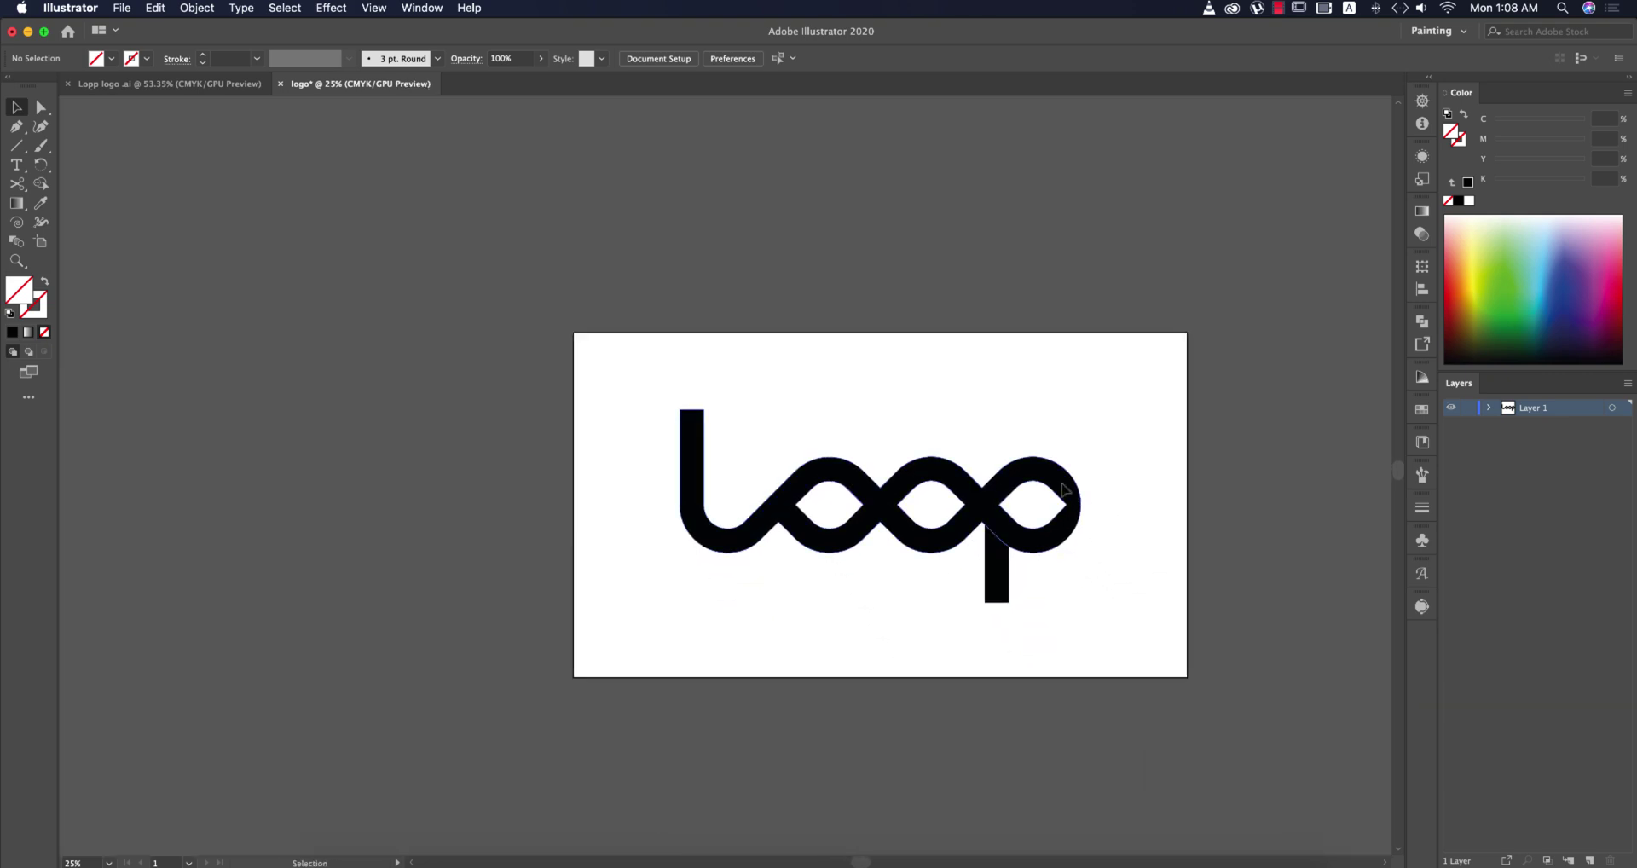
- Fill the merged interlaced shape with the default linear gradient
{"action": "left_click", "coordinate": [931, 555]}
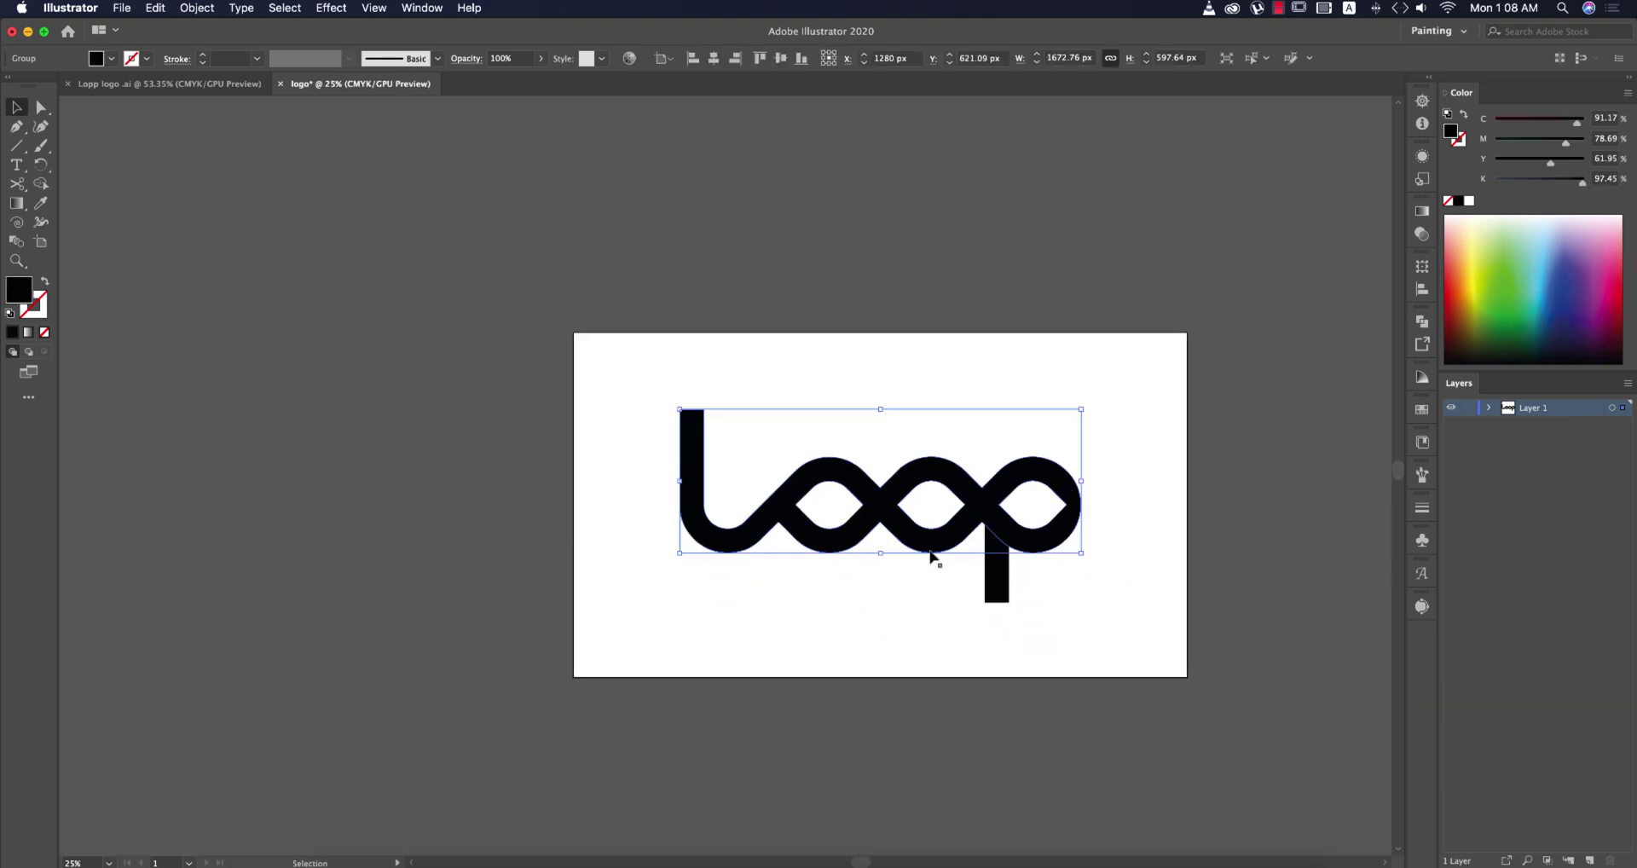
{"action": "left_click", "coordinate": [1422, 210]}
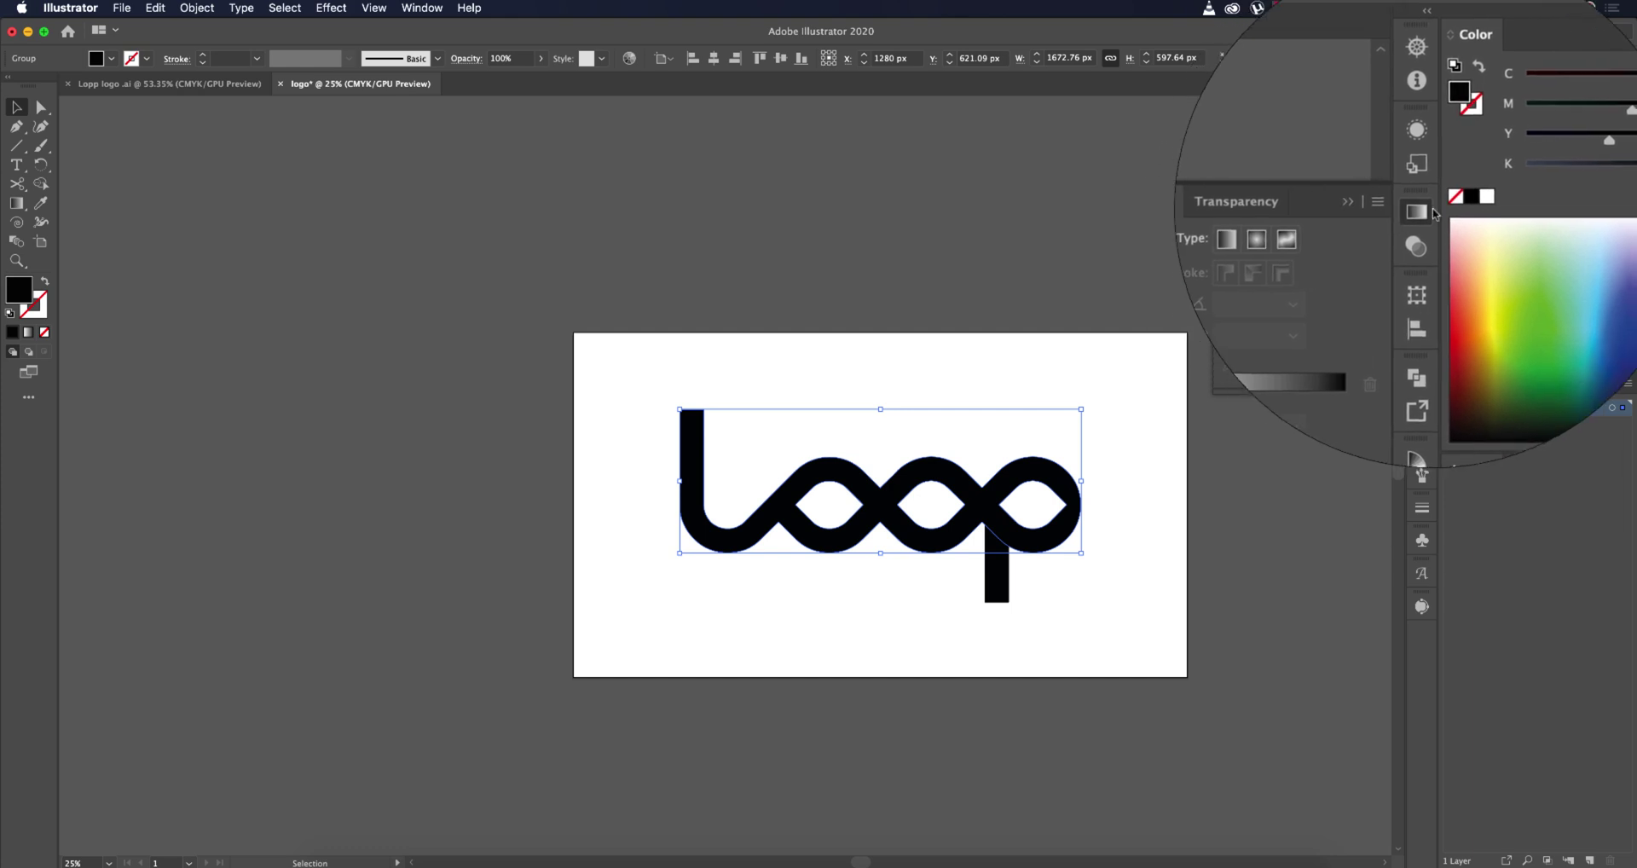
{"action": "left_click", "coordinate": [422, 7]}
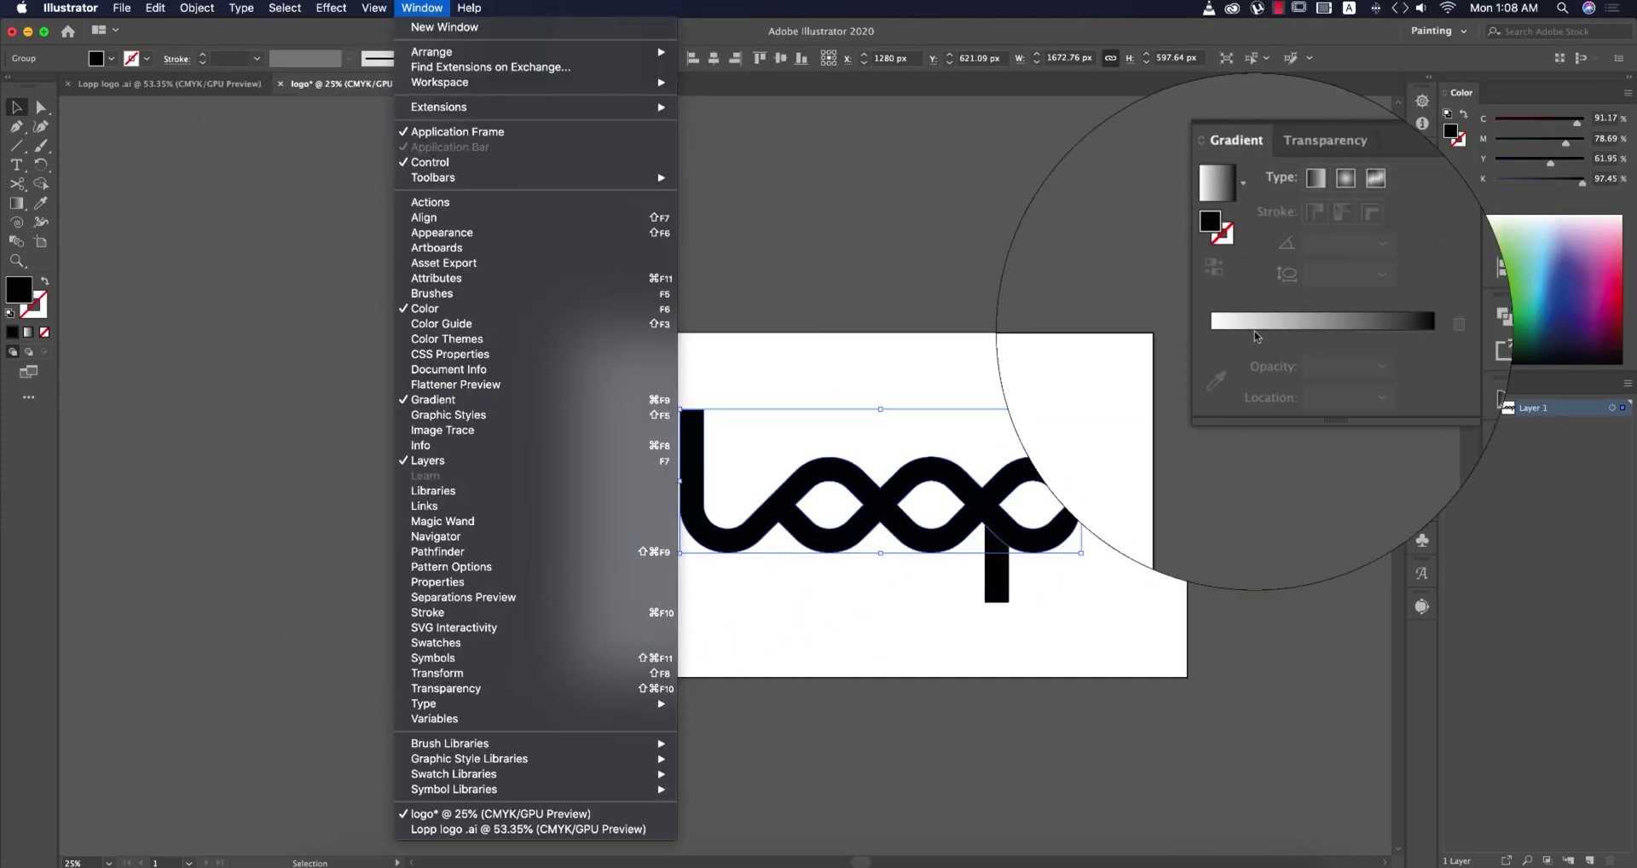
{"action": "left_click", "coordinate": [1247, 238]}
{"action": "left_click", "coordinate": [1247, 237]}
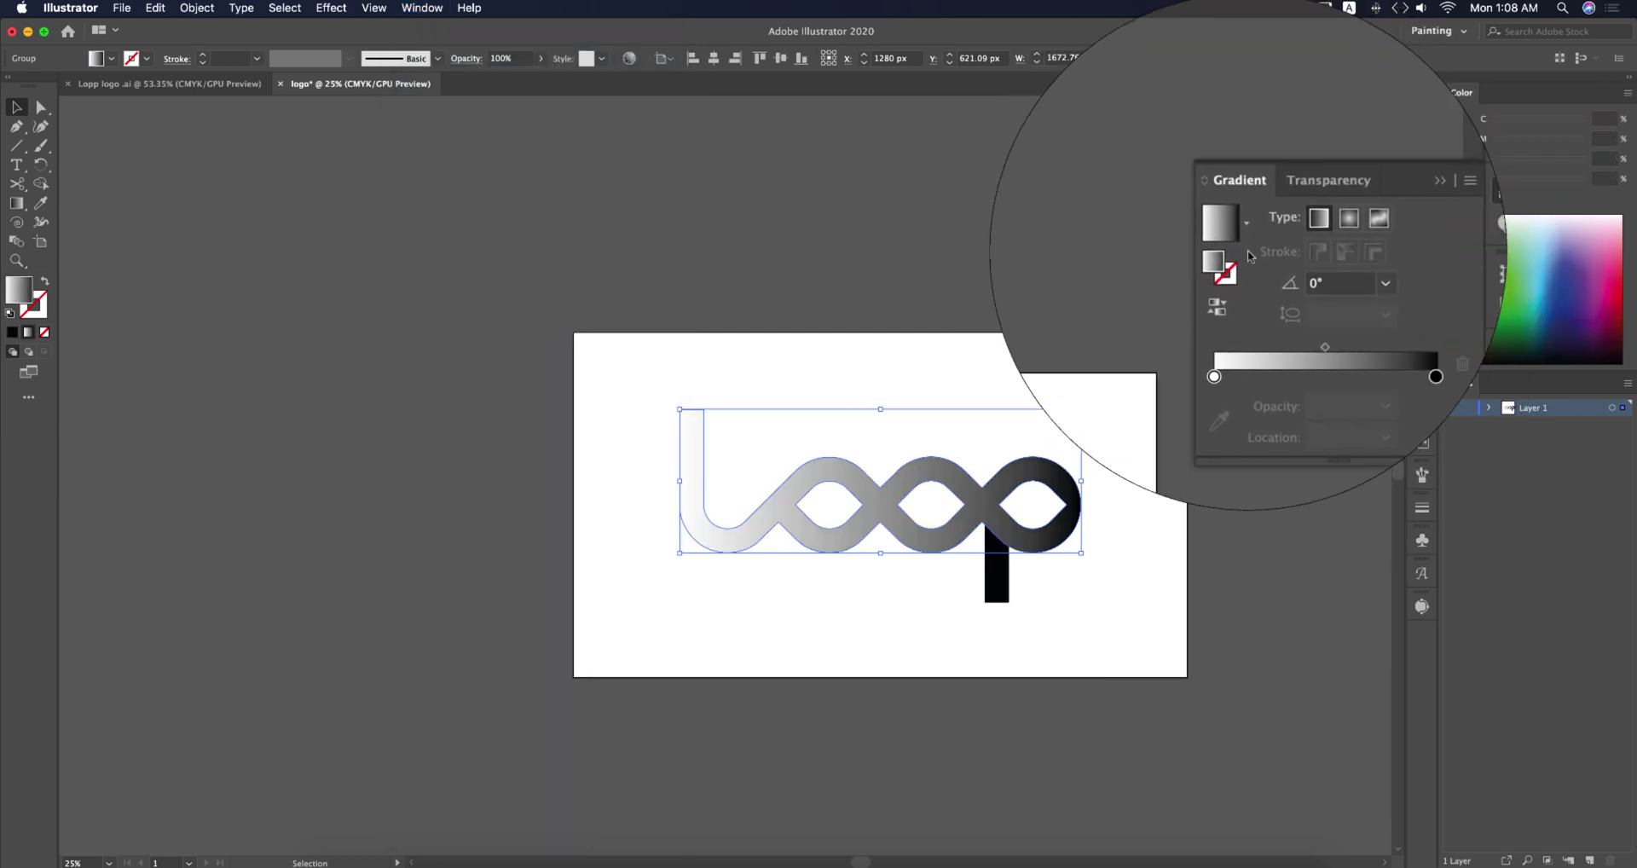
- Set the gradient's starting colour stop to the orange swatch with M 50.13 and Y 90.89
{"action": "left_click", "coordinate": [1226, 334]}
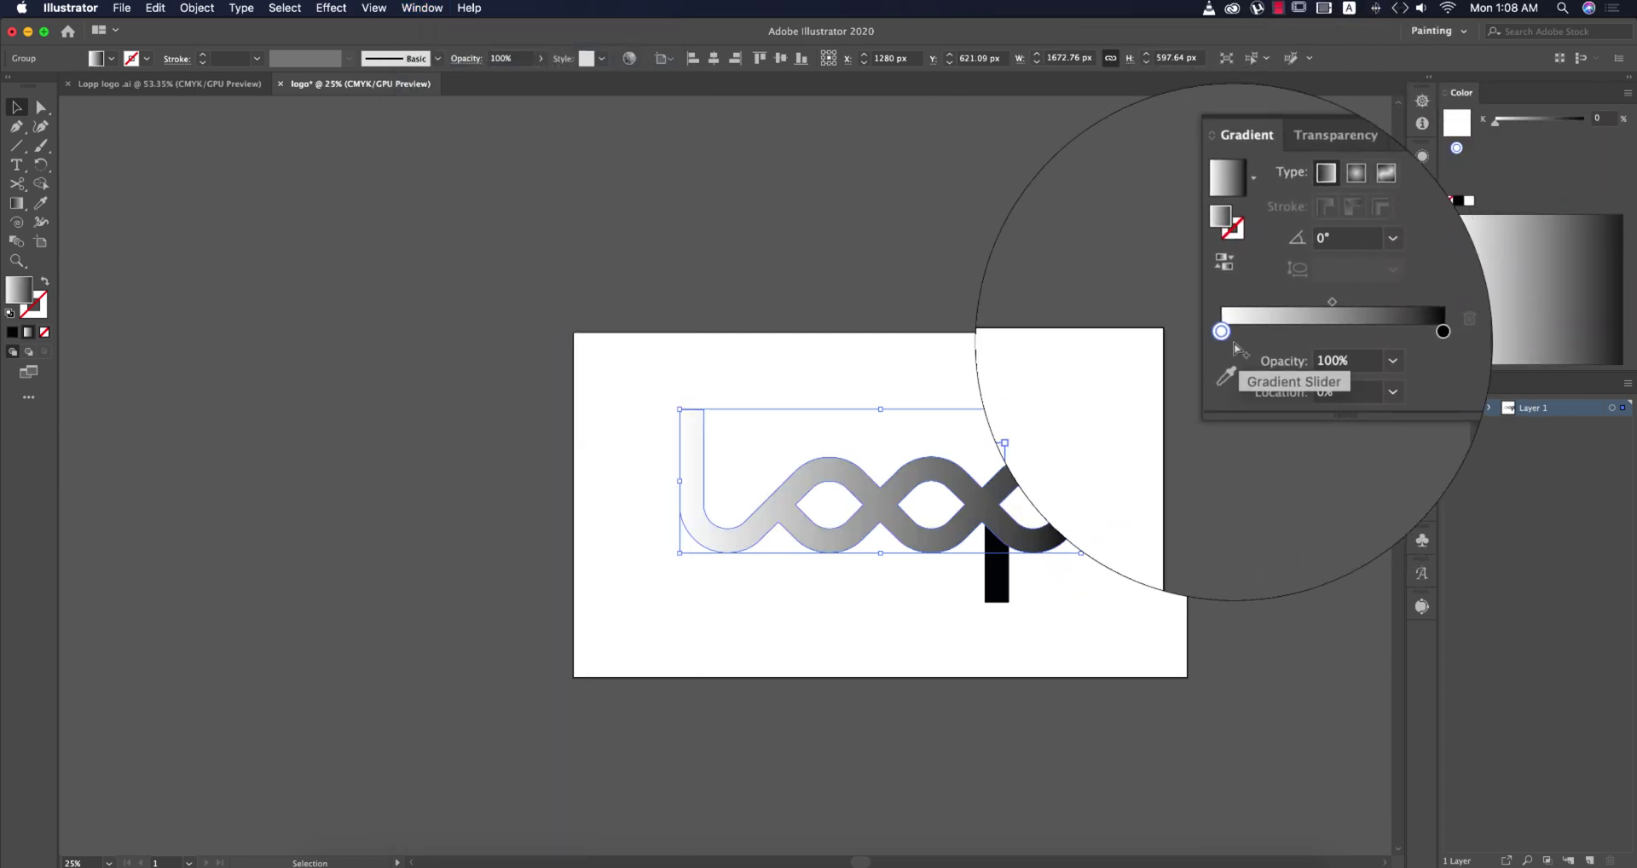
{"action": "double_click", "coordinate": [1226, 334]}
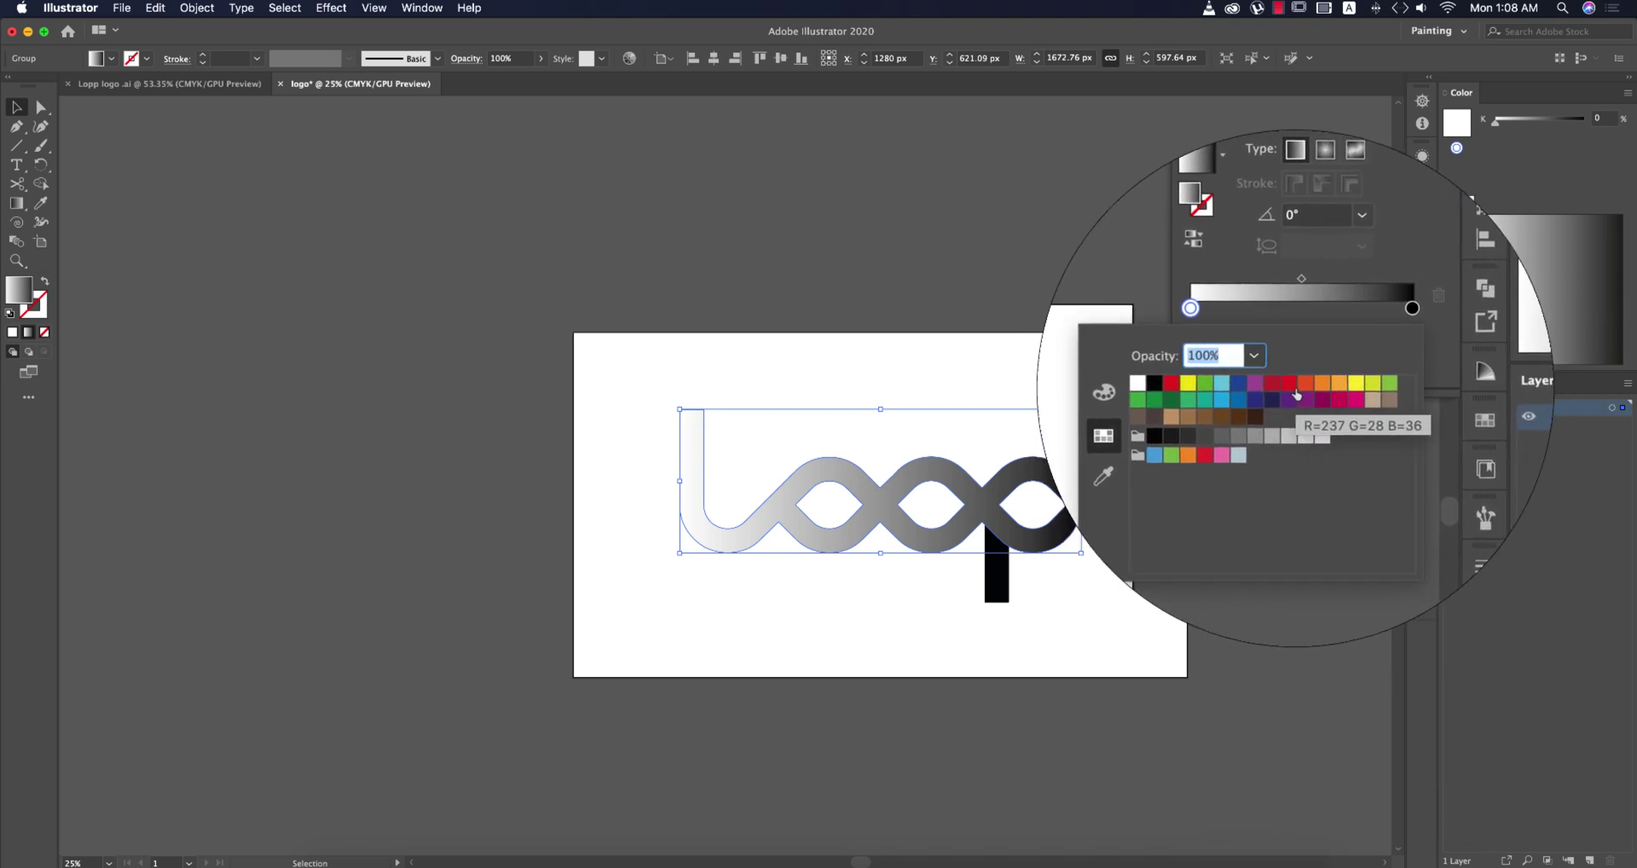
{"action": "left_click", "coordinate": [1314, 379]}
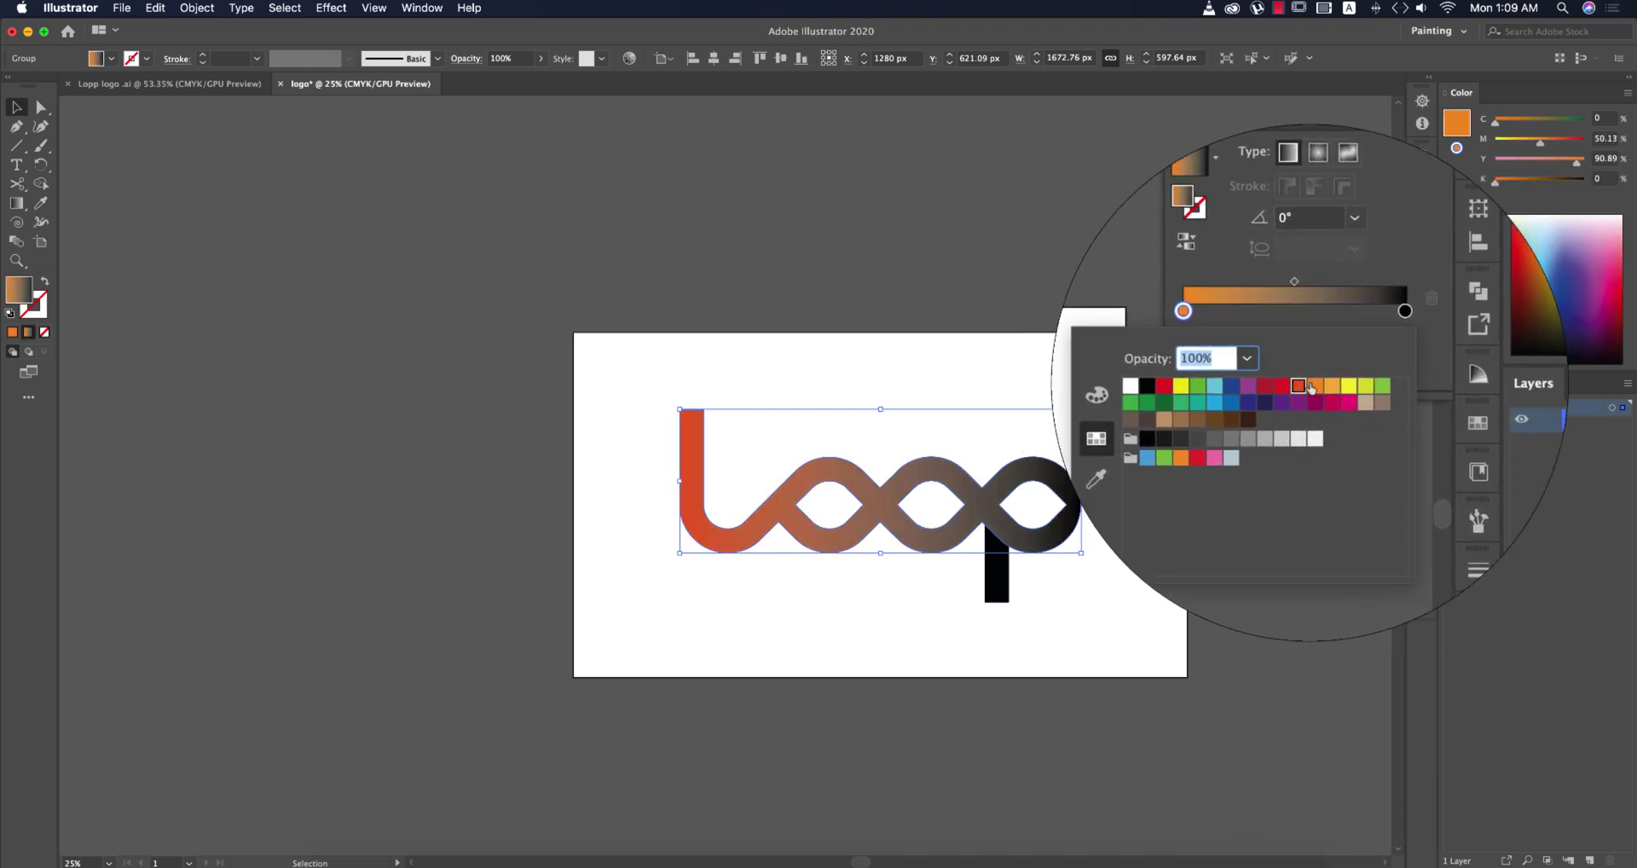
{"action": "left_click", "coordinate": [1331, 373]}
- Set the gradient's ending colour stop to the magenta-red swatch with C 9.89, M 98.27, Y 40.81 and K 2.09
{"action": "left_click", "coordinate": [1375, 335]}
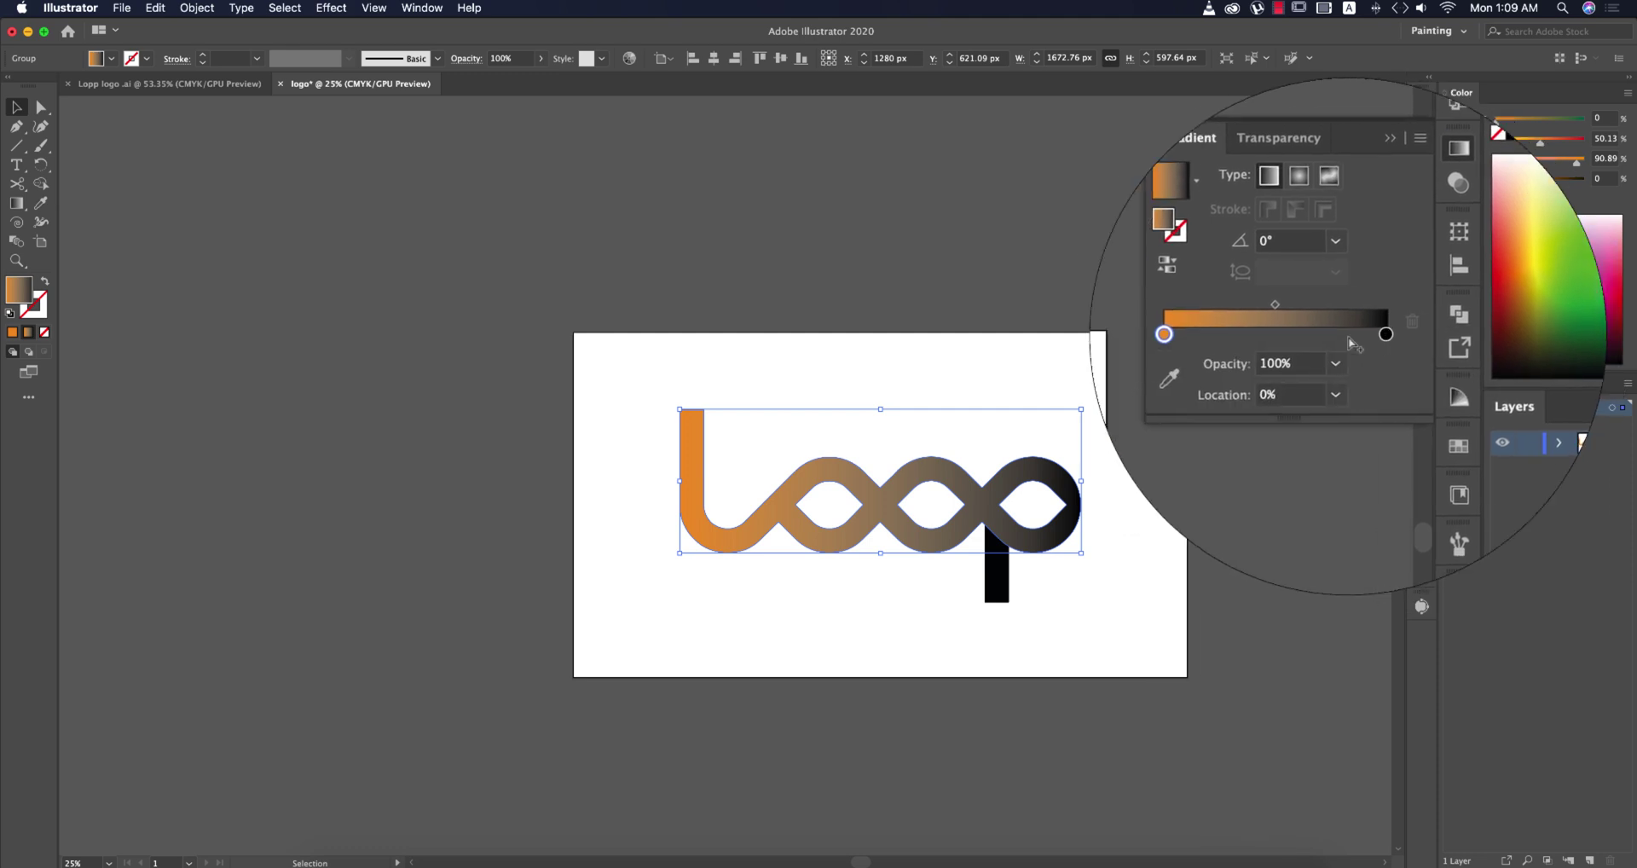
{"action": "double_click", "coordinate": [1373, 335]}
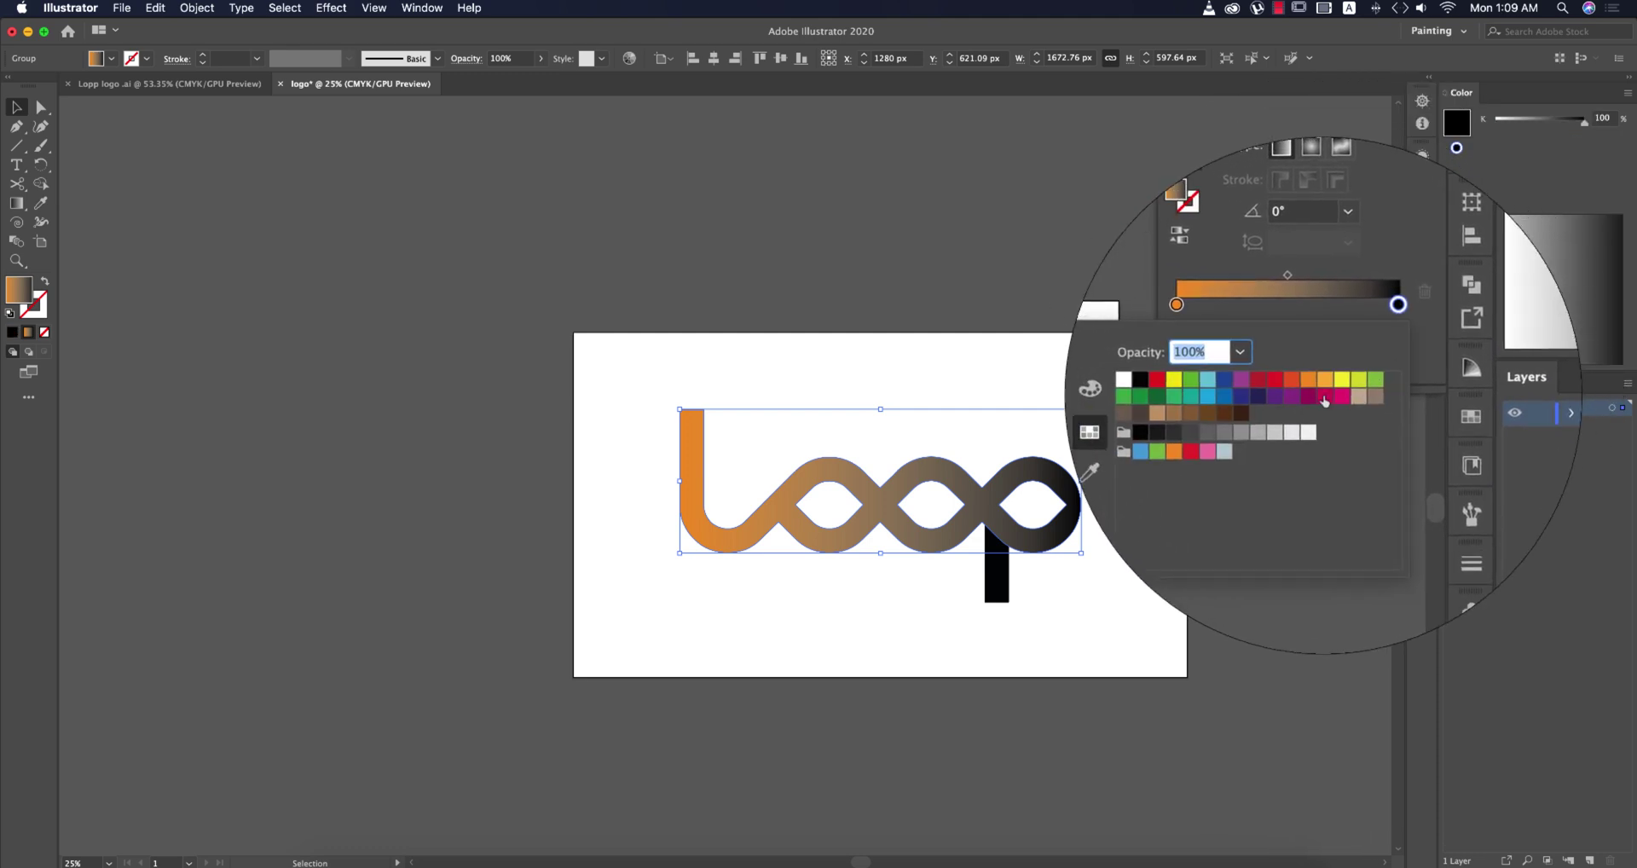
{"action": "left_click", "coordinate": [1322, 398]}
{"action": "left_click", "coordinate": [1099, 557]}
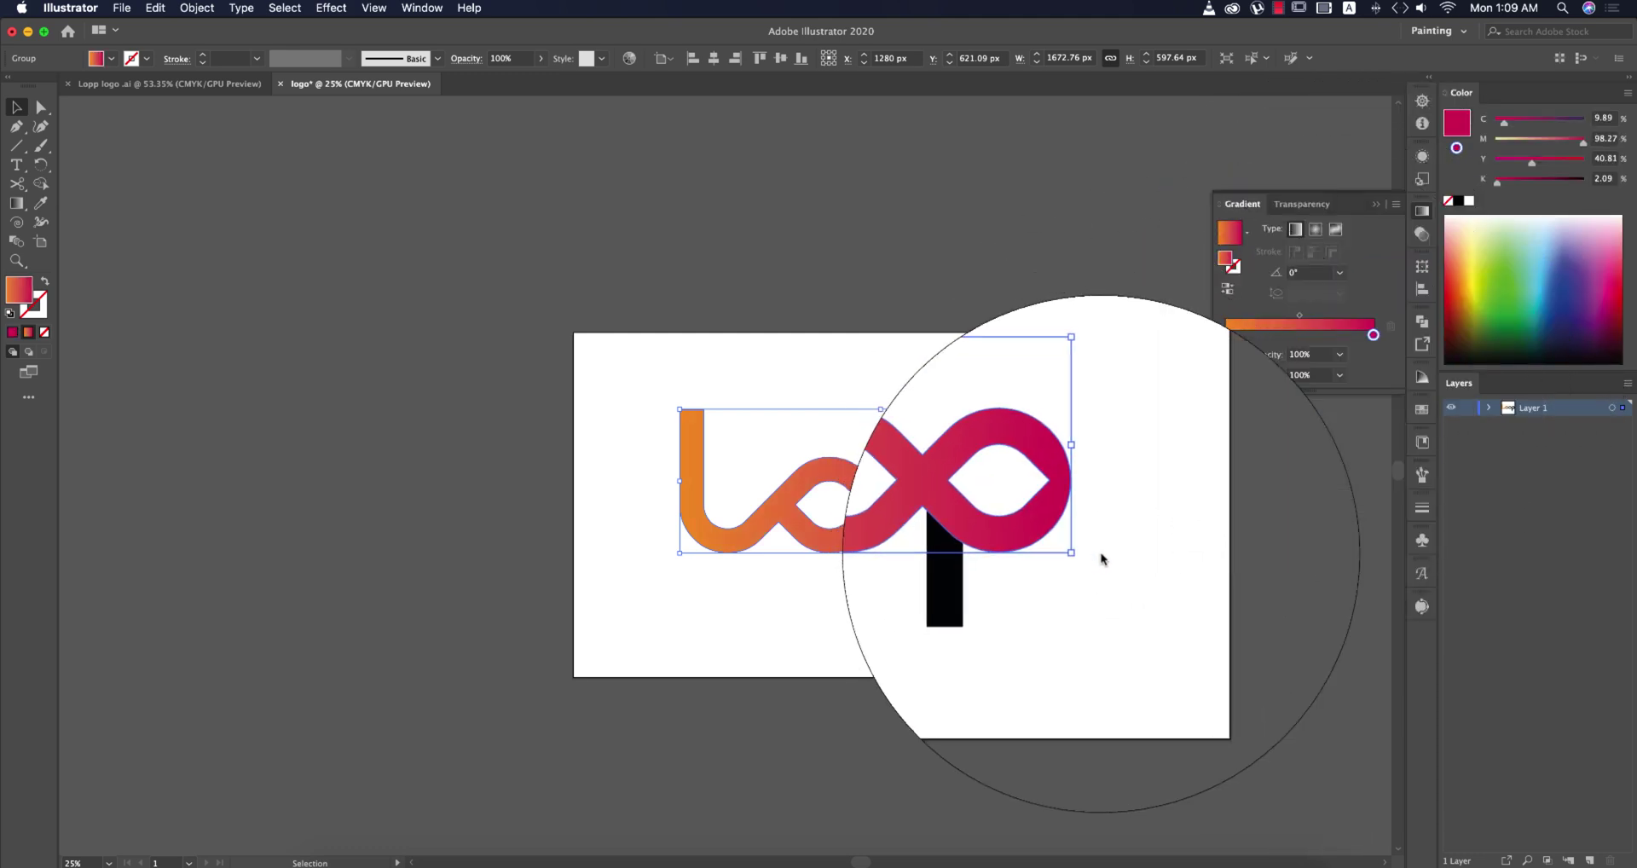
- Redirect the gradient vertically so orange runs down from the top to magenta-red at the base of the loops, and deselect the shape
{"action": "key", "text": "g"}
{"action": "key", "text": "g"}
{"action": "left_click_drag", "start_coordinate": [927, 436], "coordinate": [927, 547]}
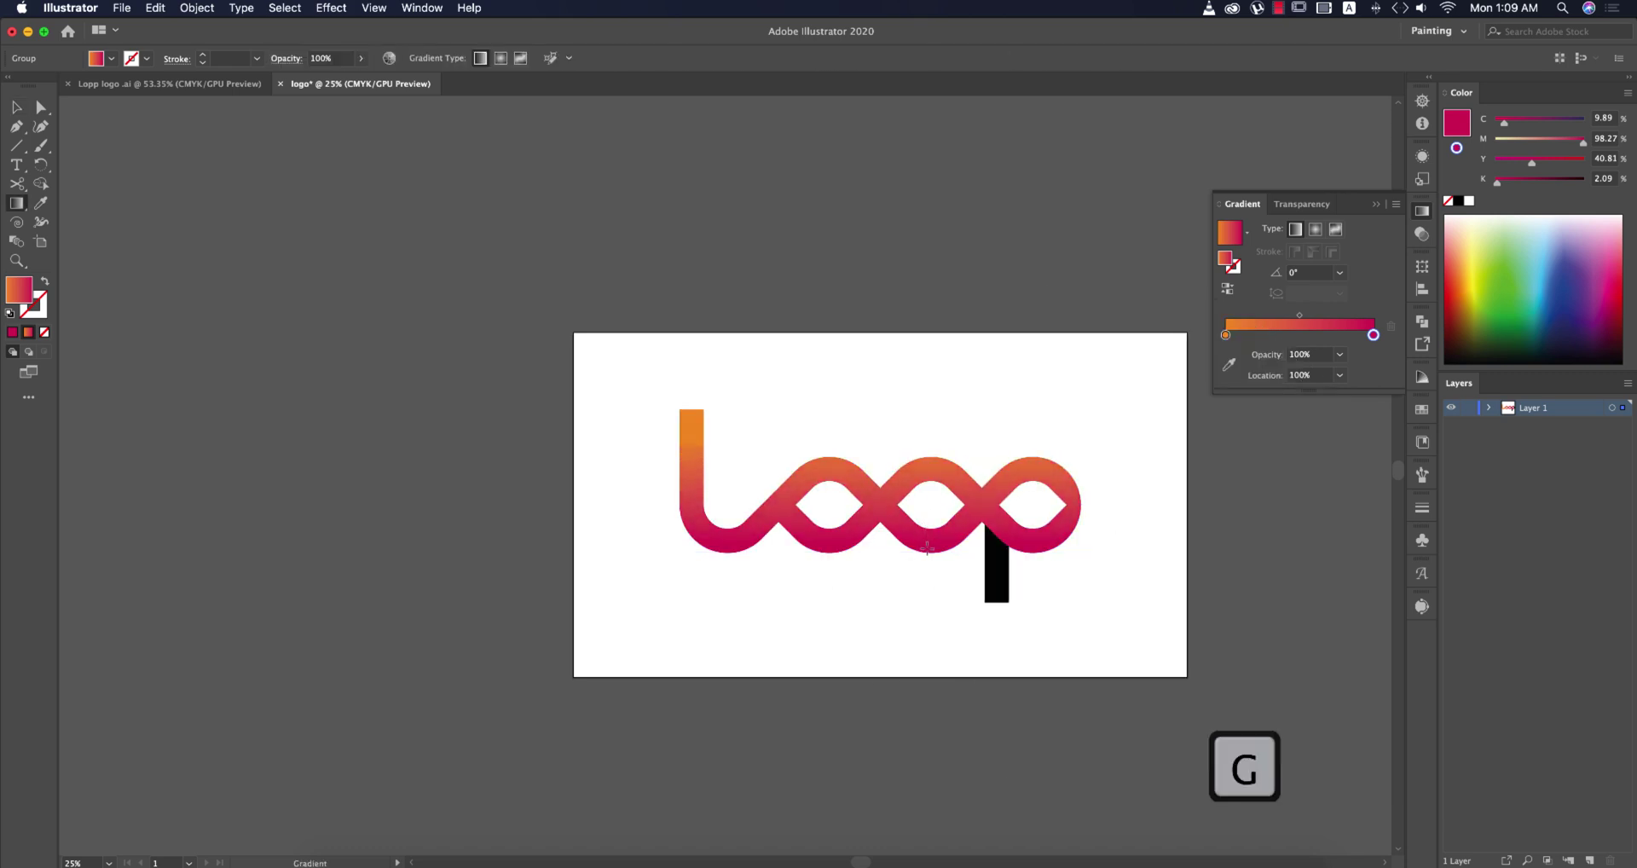
{"action": "key", "text": "v"}
{"action": "left_click", "coordinate": [1066, 577]}
- Copy the interlaced shape's gradient fill onto the p's lower stem with the Eyedropper
{"action": "key", "text": "v"}
{"action": "left_click", "coordinate": [1004, 590]}
{"action": "key", "text": "i"}
{"action": "left_click", "coordinate": [1006, 522]}
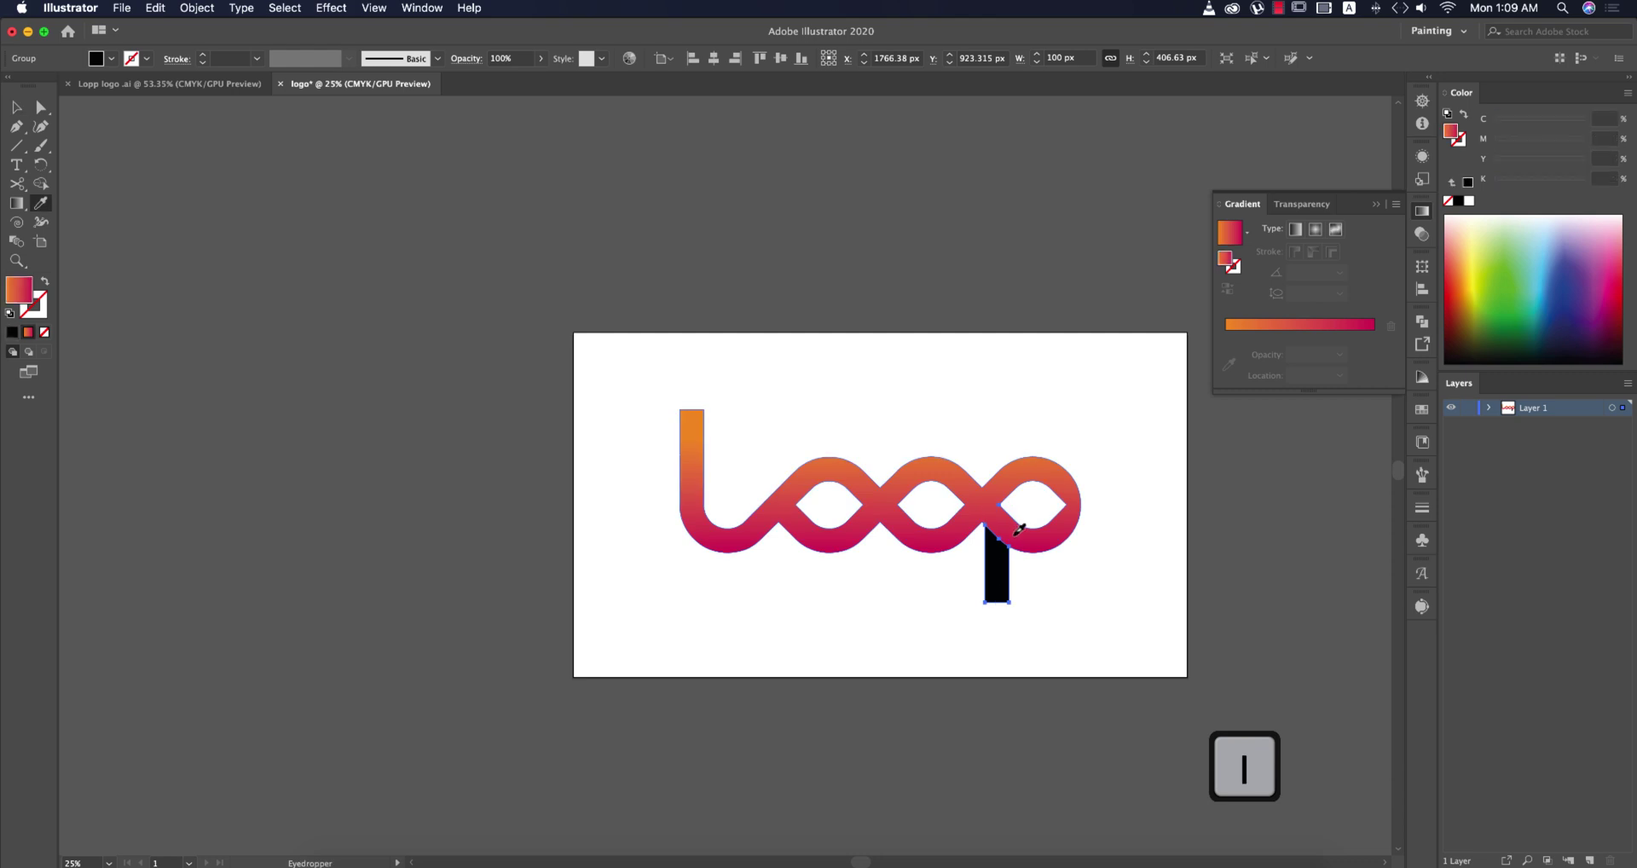
- Redirect the p stem's gradient vertically from orange at the top to magenta-red at the base, and compare with the finished logo document
{"action": "key", "text": "g"}
{"action": "left_click_drag", "start_coordinate": [997, 526], "coordinate": [990, 608]}
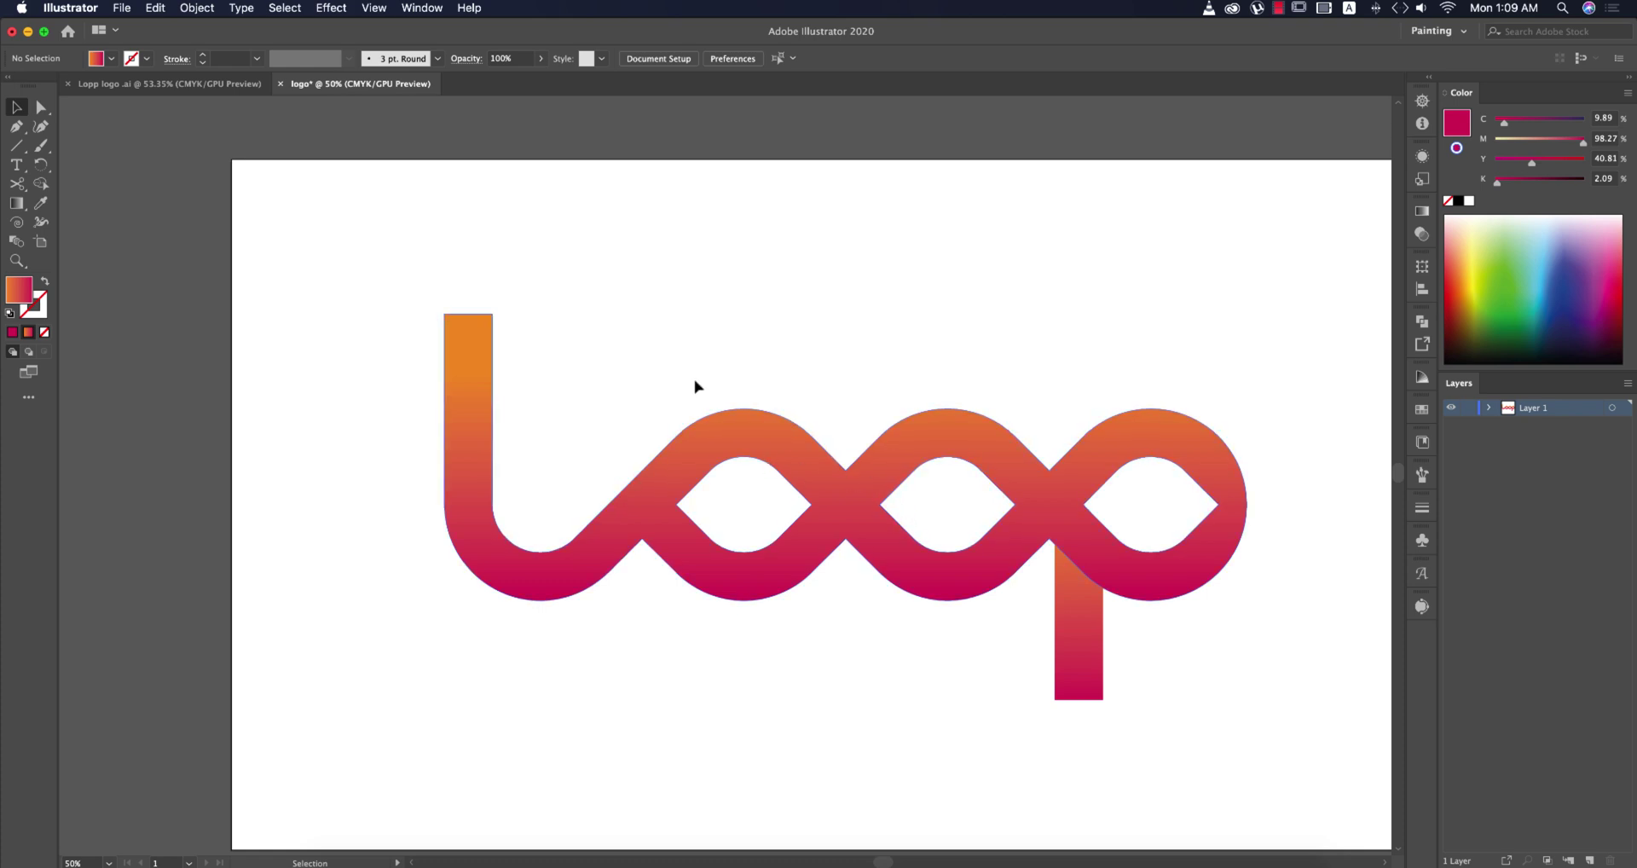
{"action": "left_click", "coordinate": [223, 84]}
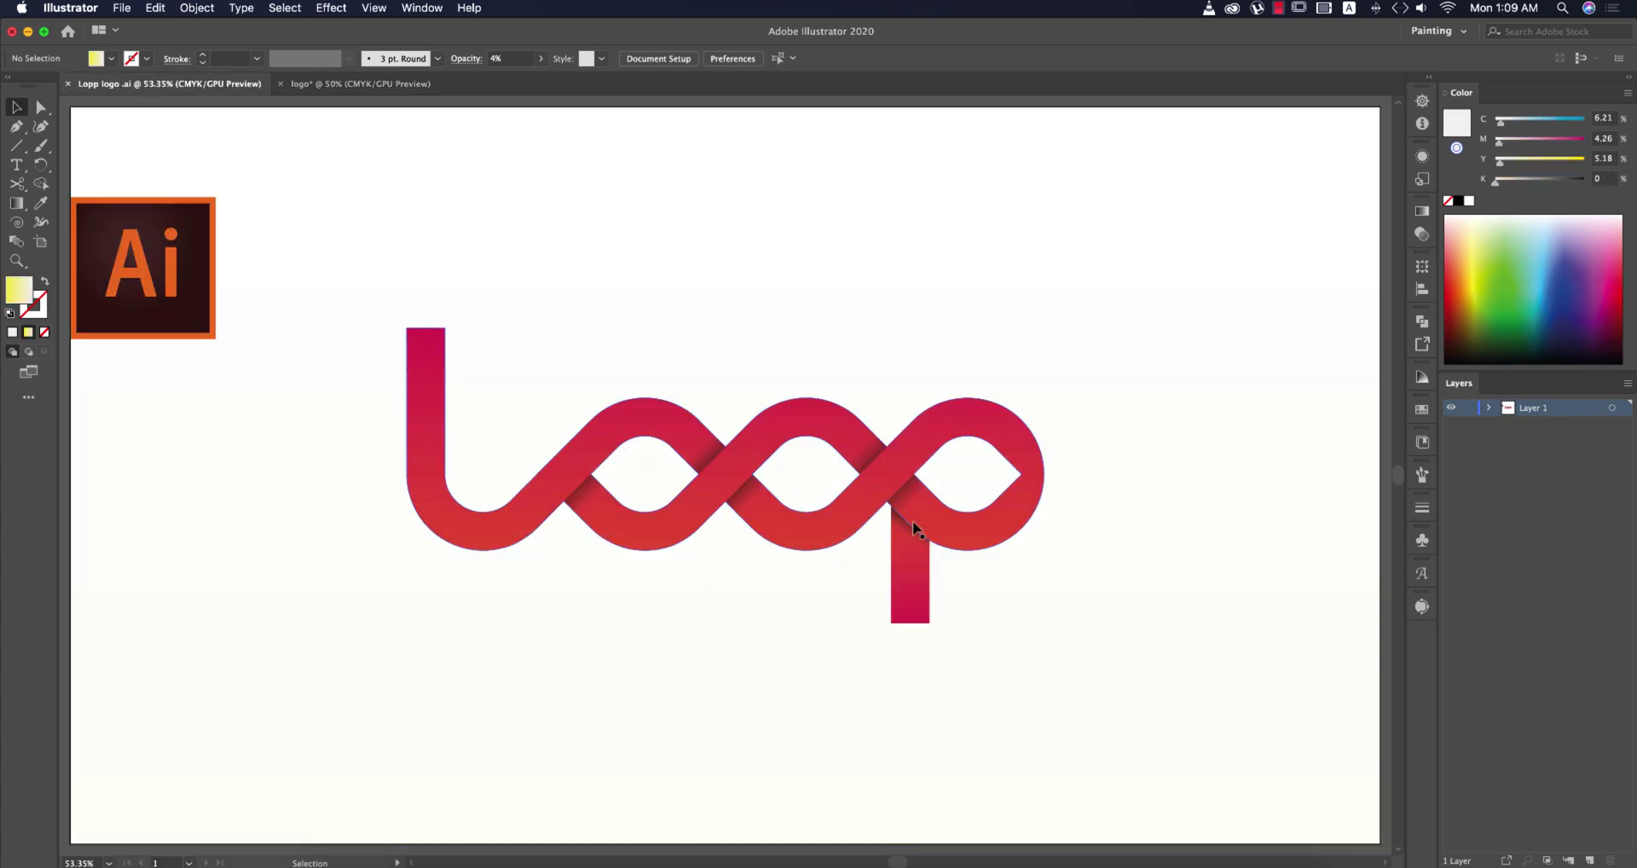
{"action": "left_click", "coordinate": [392, 84]}
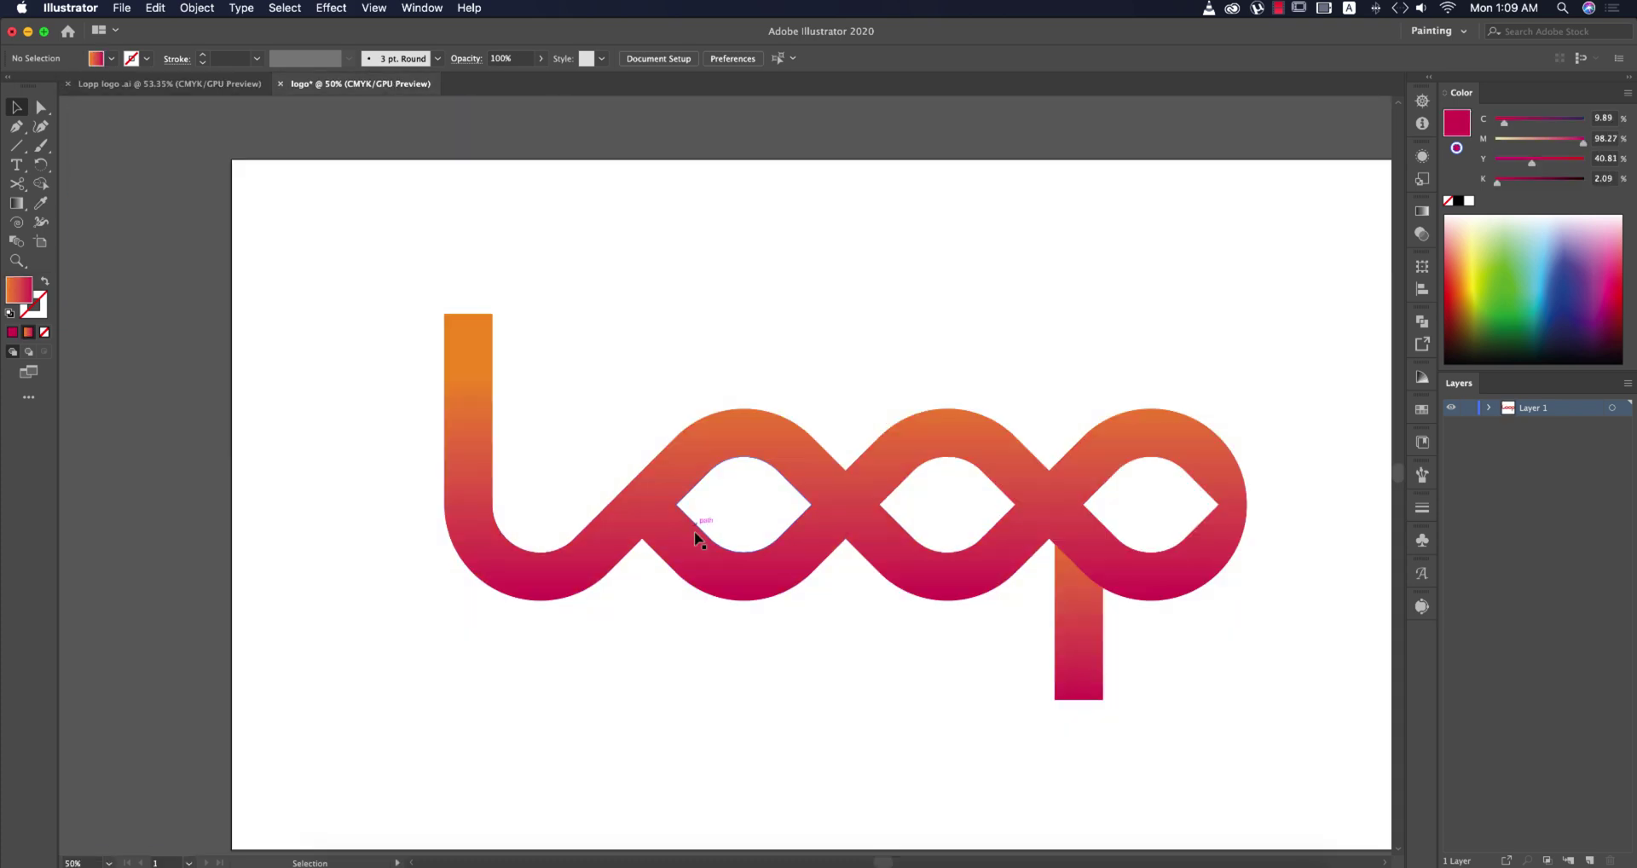
- Draw a closed four-cornered Pen patch across the first o's lower arm, with one edge along the crossing with the l
{"action": "key", "text": "p"}
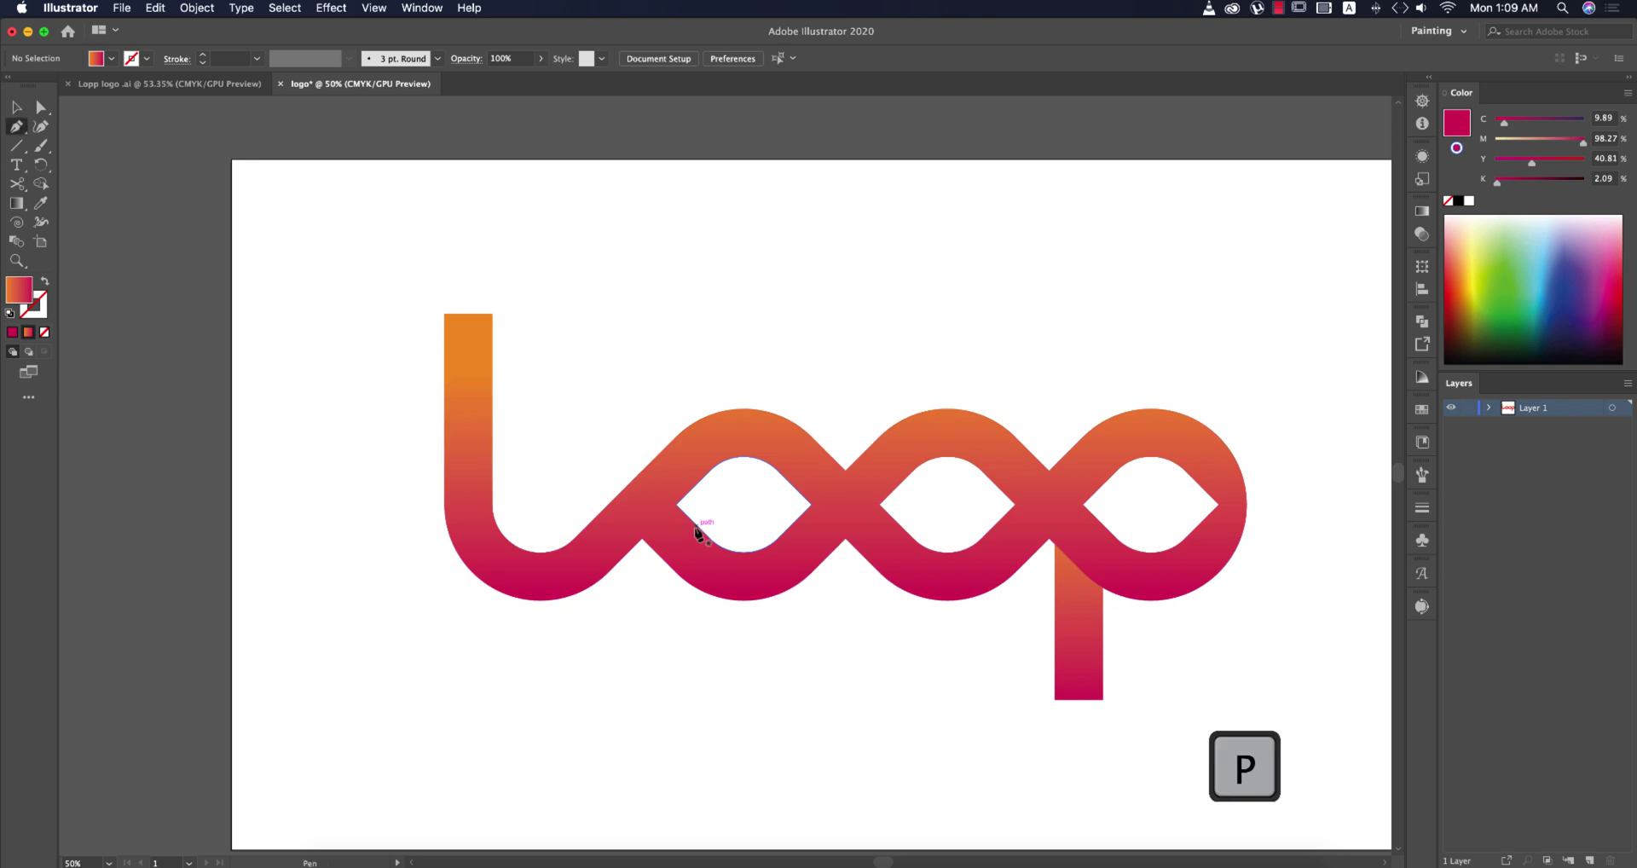
{"action": "scroll", "coordinate": [682, 516], "scroll_direction": "up", "scroll_amount": 2}
{"action": "left_click", "coordinate": [675, 504]}
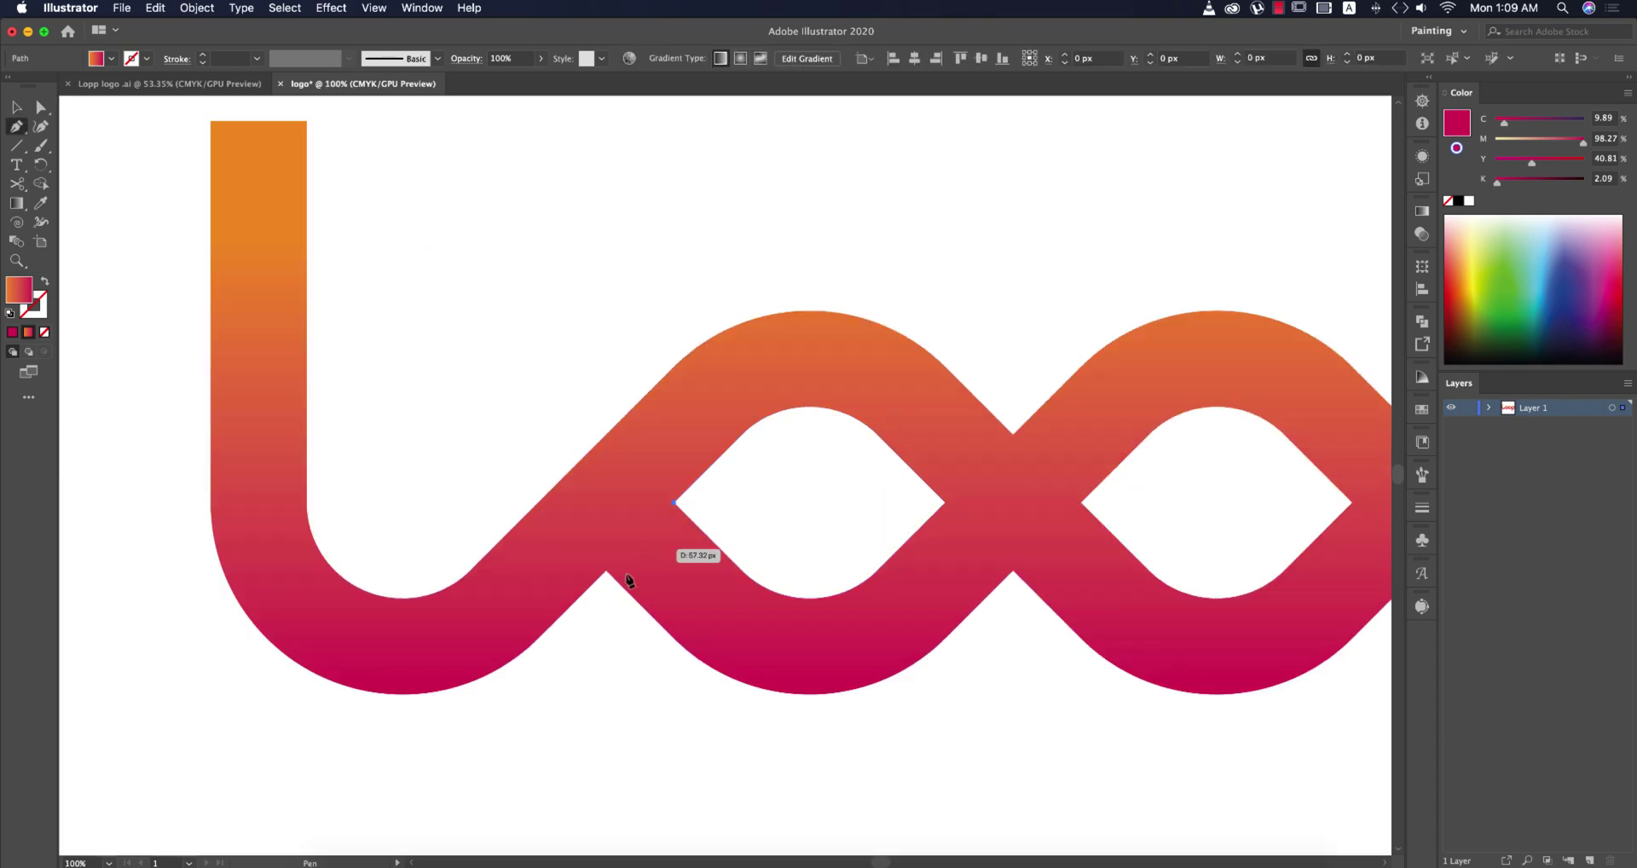
{"action": "left_click", "coordinate": [606, 572]}
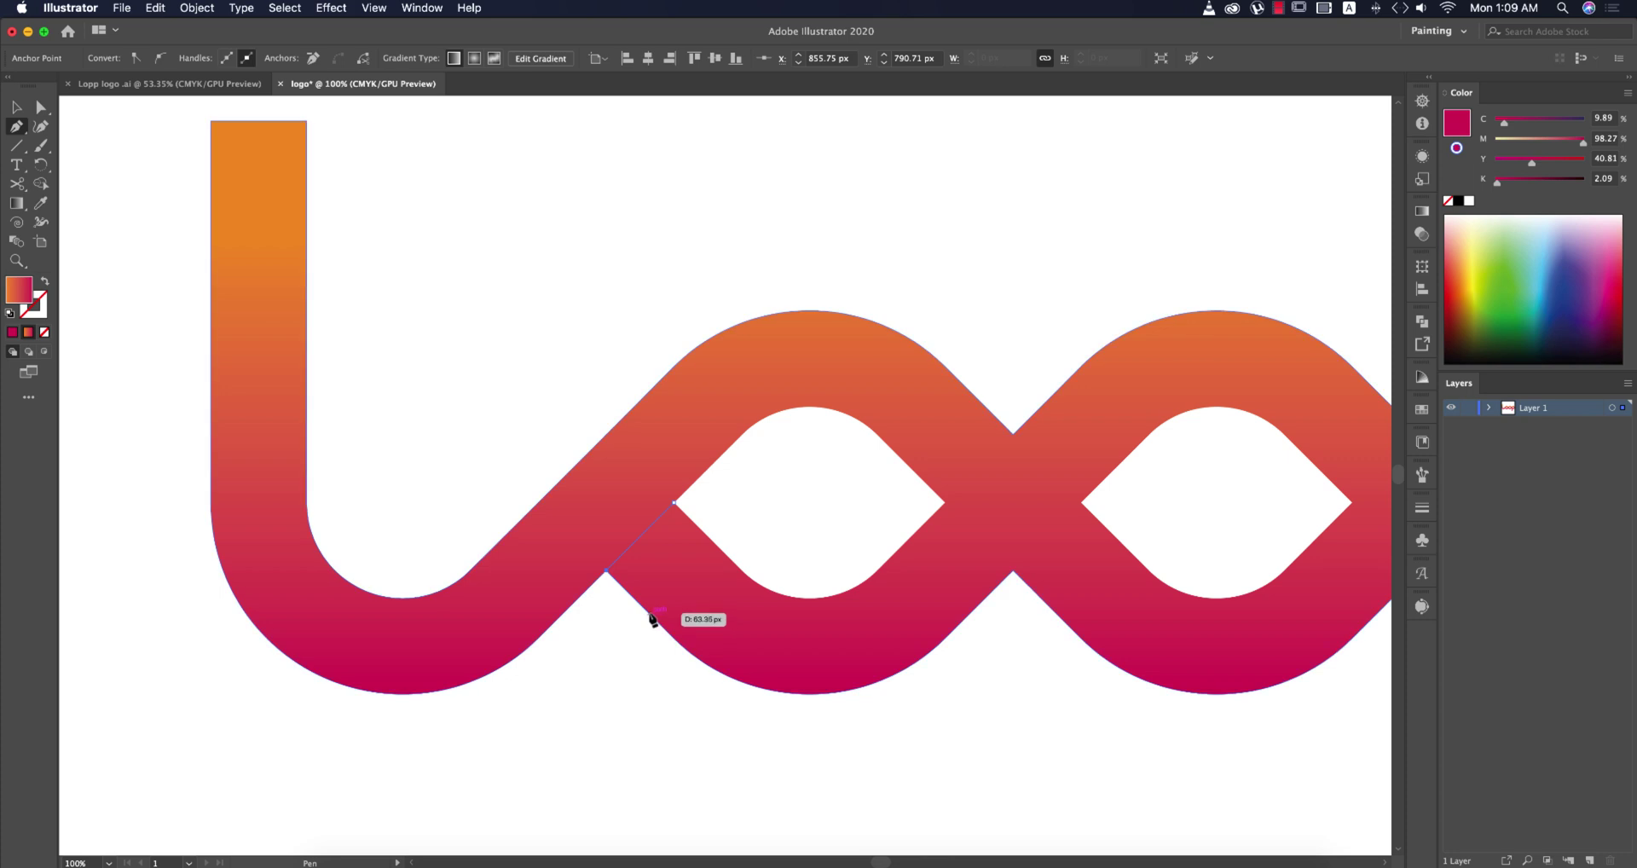
{"action": "left_click", "coordinate": [650, 613]}
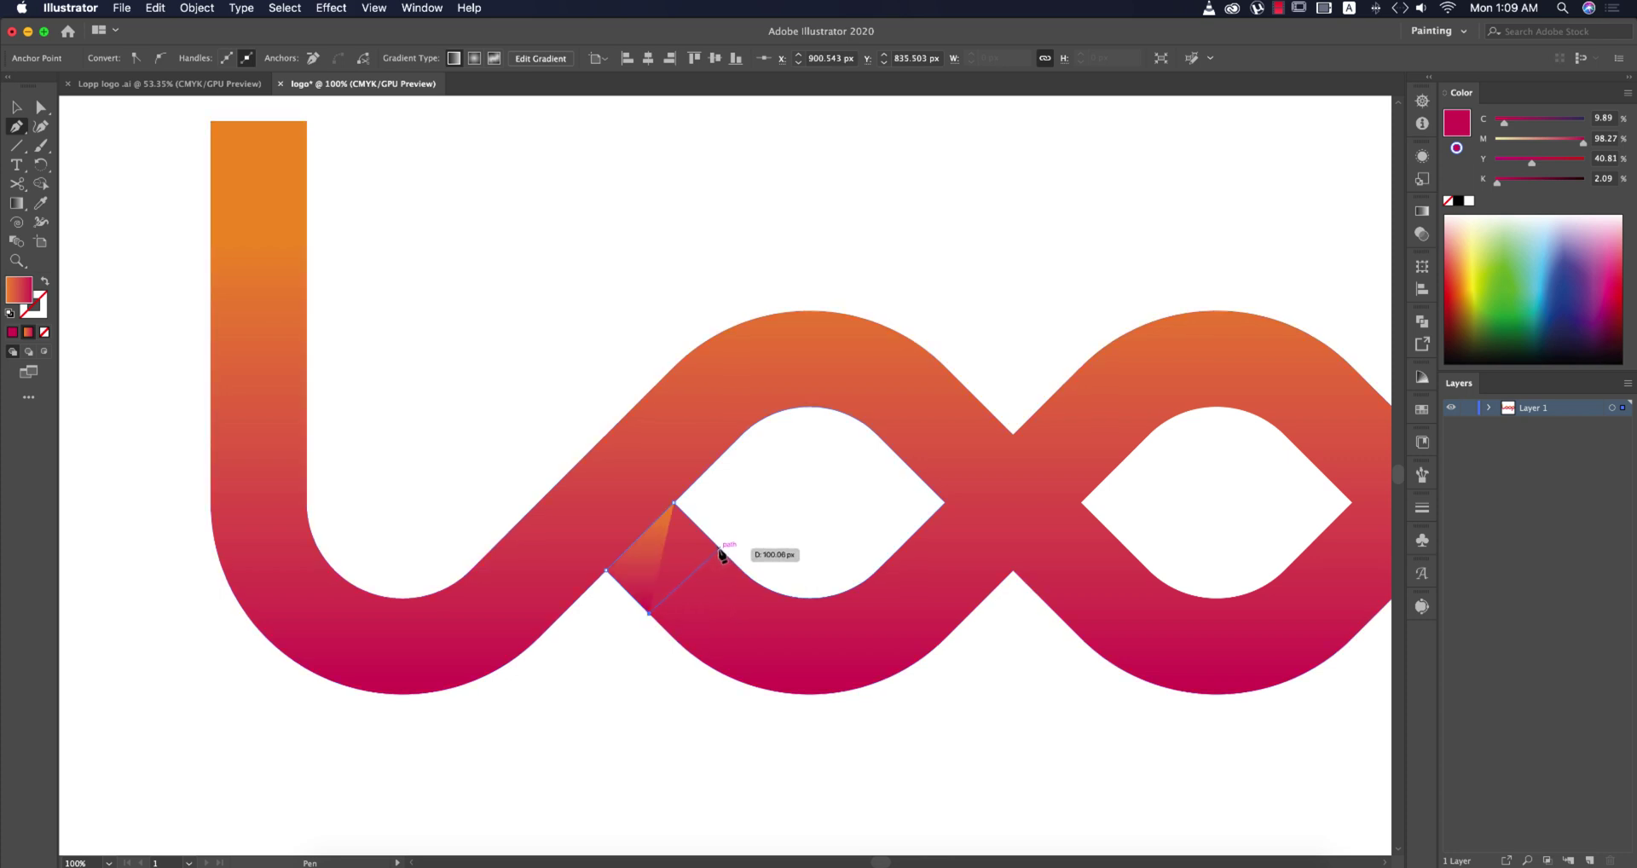
{"action": "left_click", "coordinate": [717, 546]}
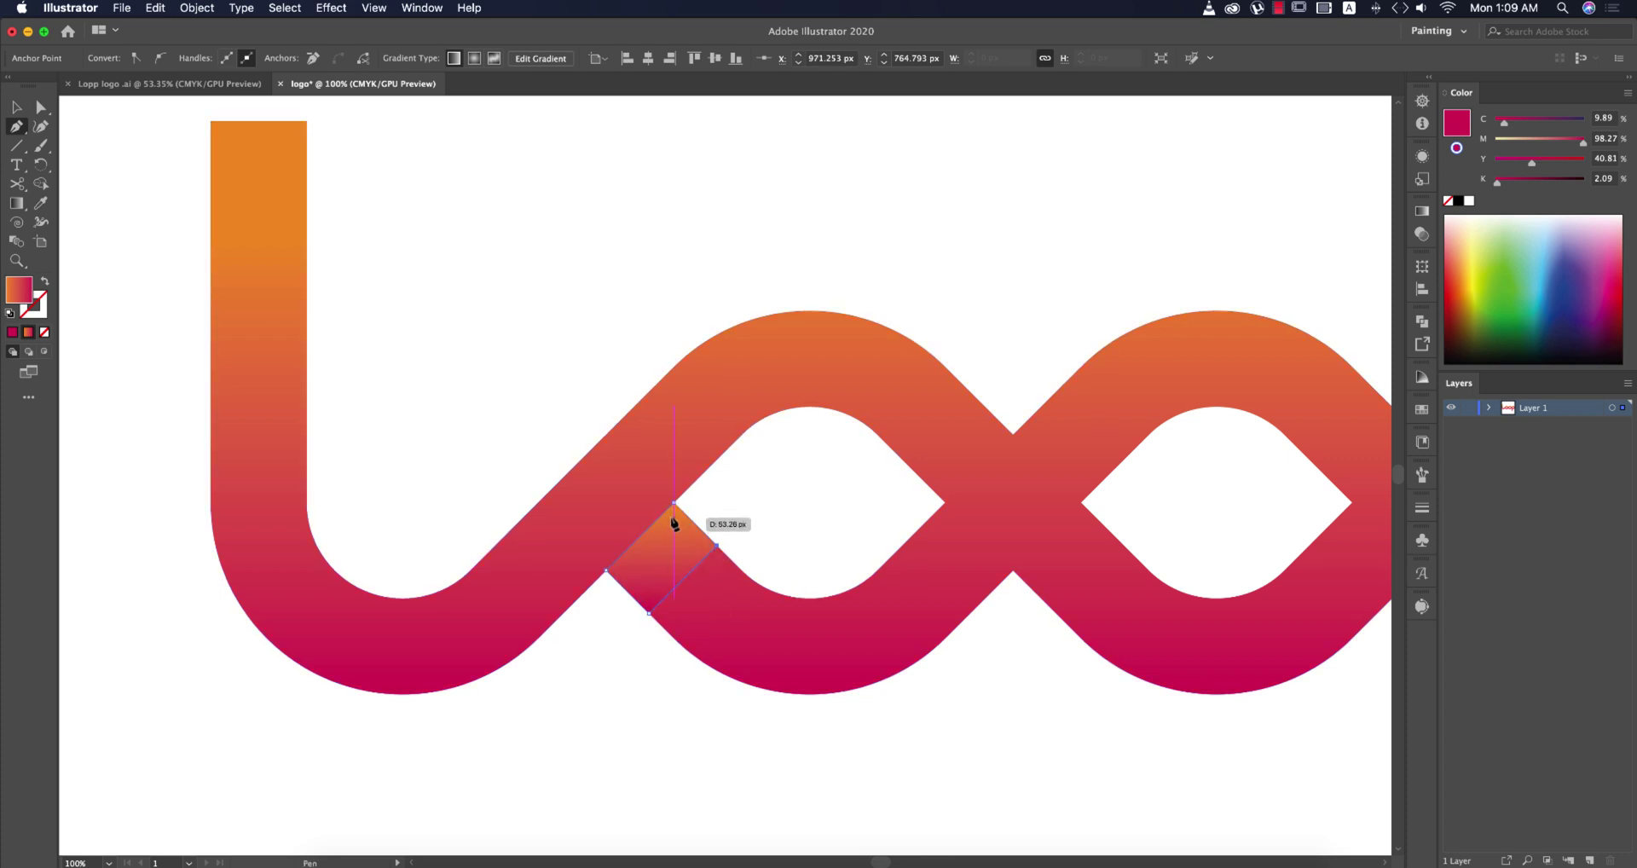
{"action": "key", "text": "v"}
- Apply the Orchid gradient preset to the new patch
{"action": "left_click", "coordinate": [1430, 205]}
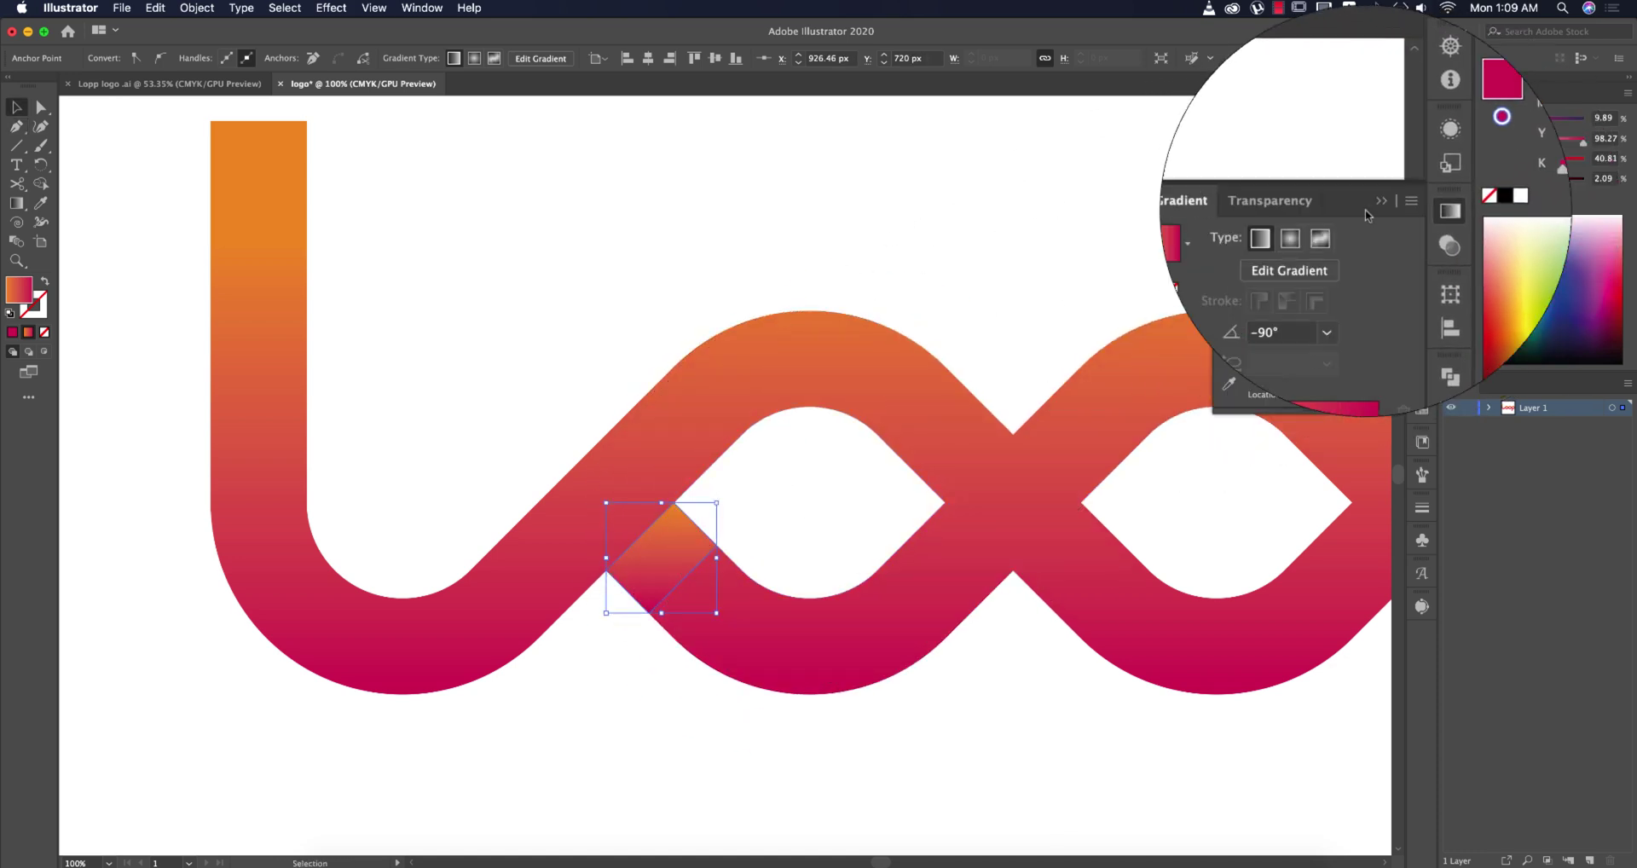
{"action": "left_click", "coordinate": [1249, 242]}
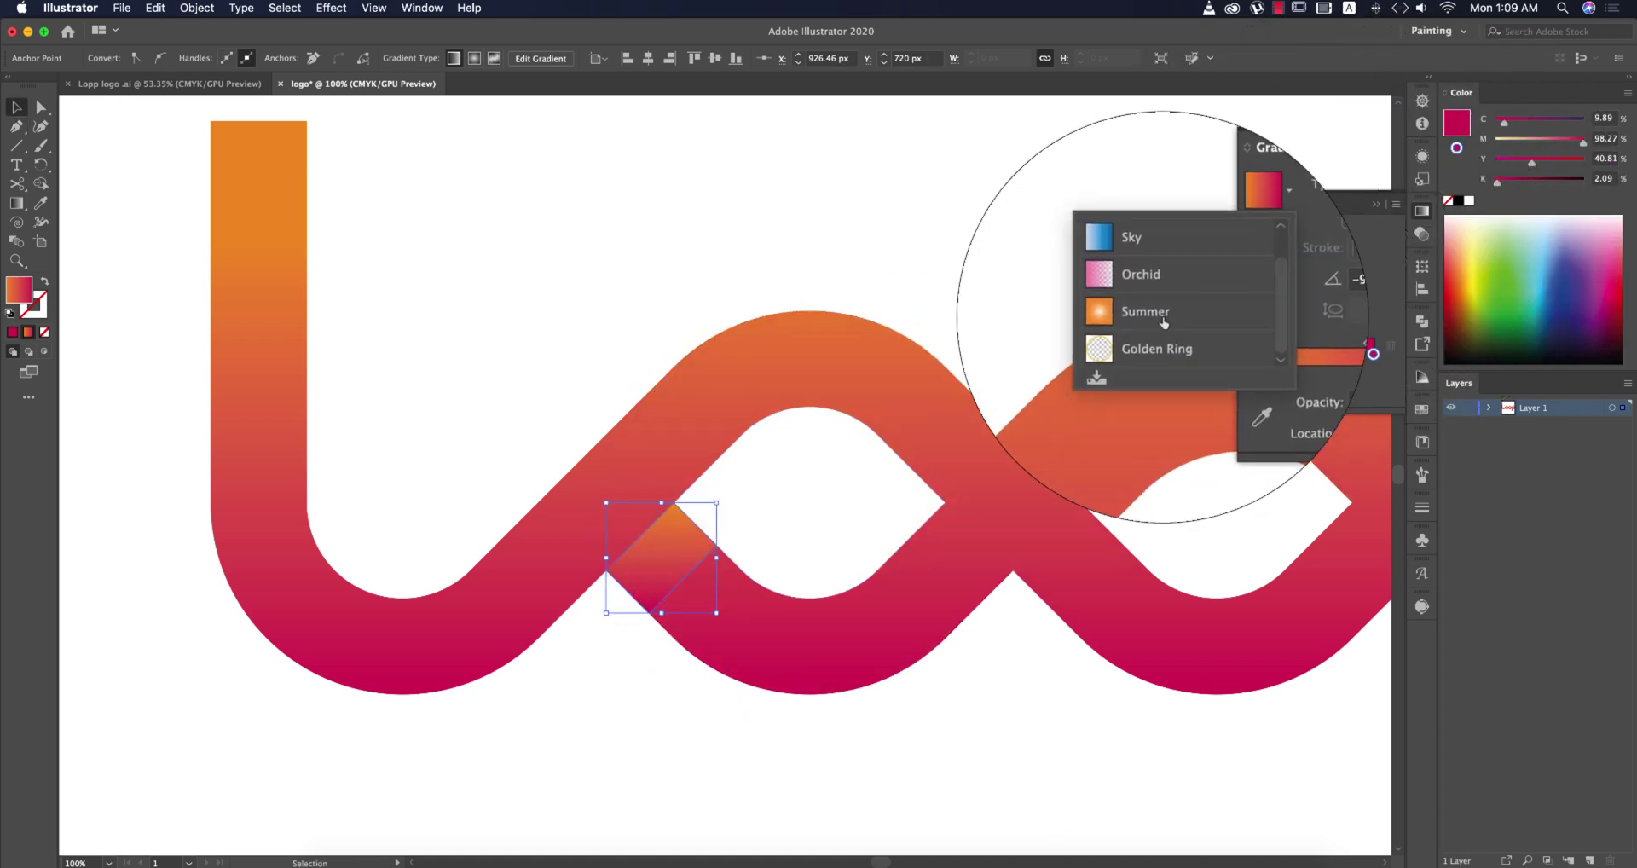
{"action": "left_click", "coordinate": [1126, 297]}
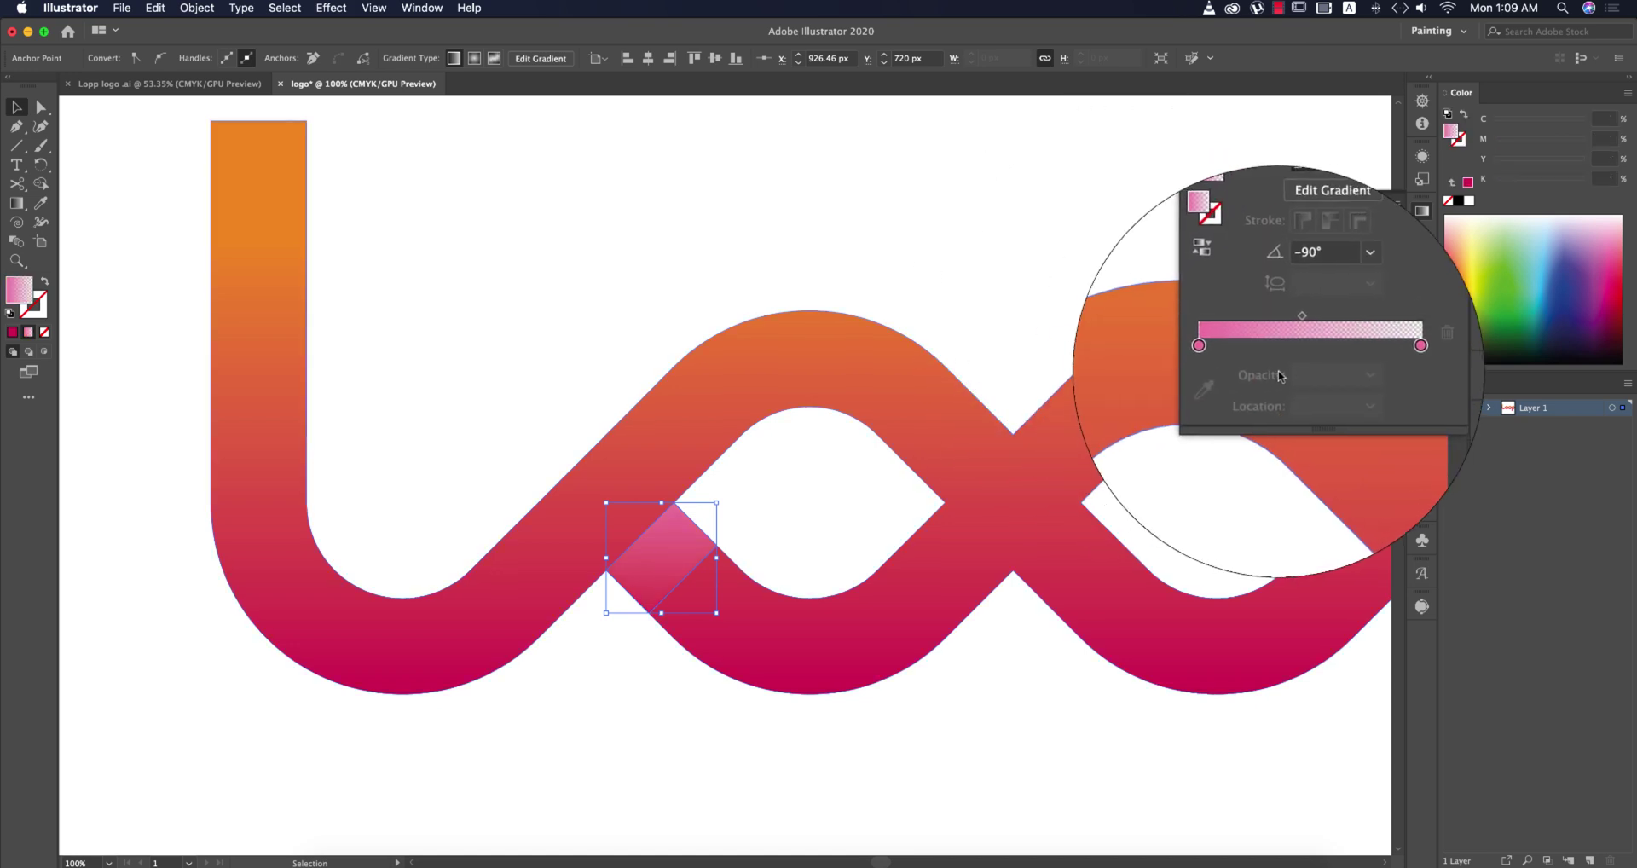
- Recolour the patch gradient's starting stop to black and its 0% opacity ending stop to the gray swatch with K 20.22
{"action": "double_click", "coordinate": [1226, 355]}
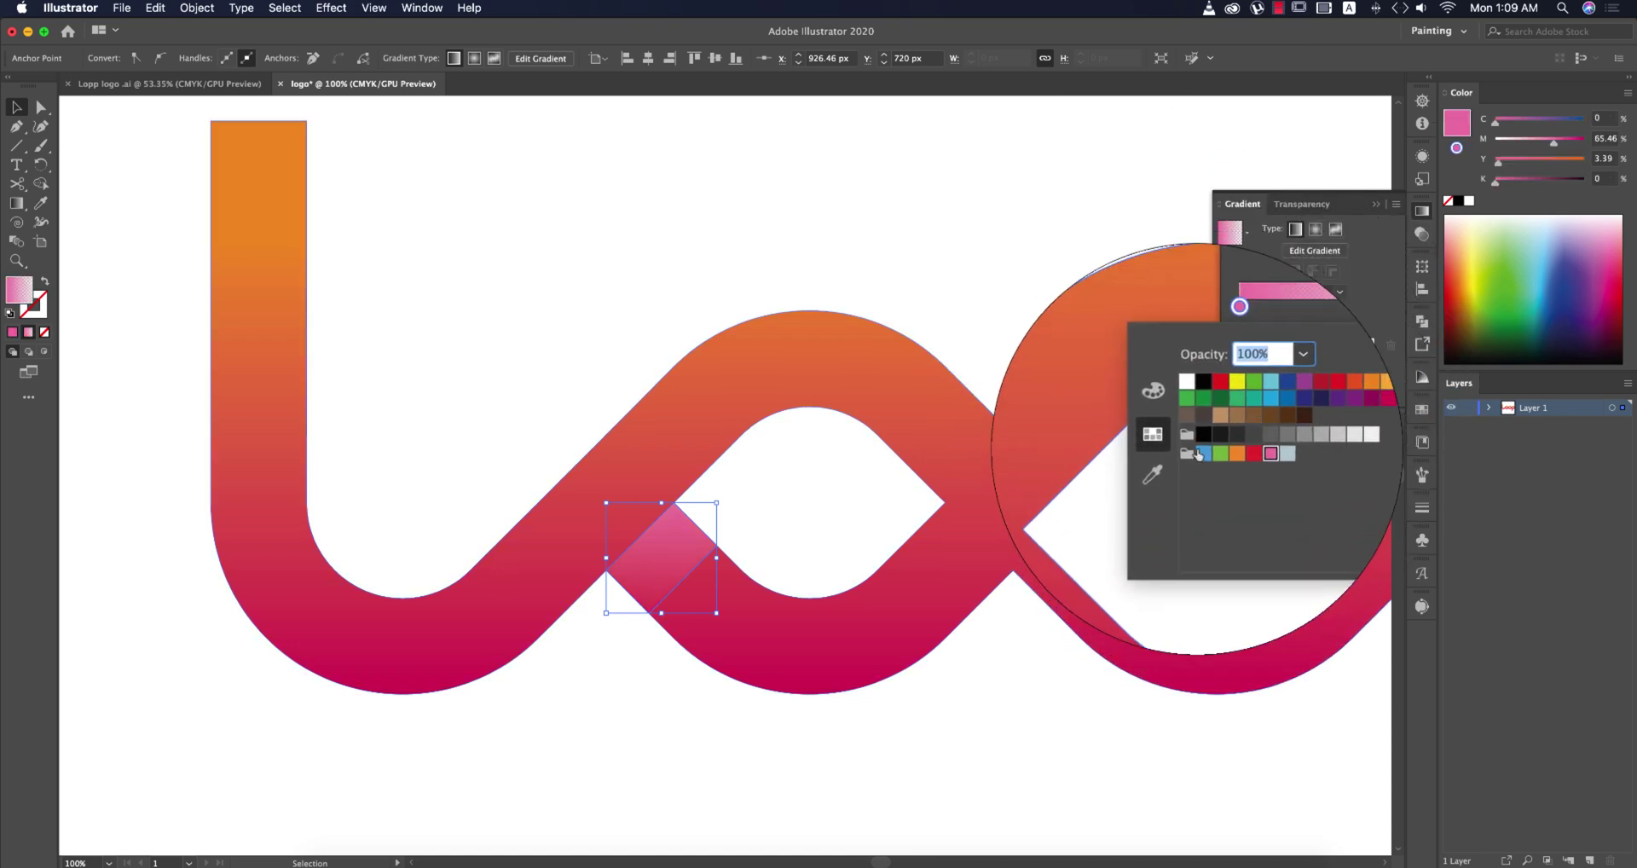
{"action": "left_click", "coordinate": [1213, 440]}
{"action": "double_click", "coordinate": [1374, 354]}
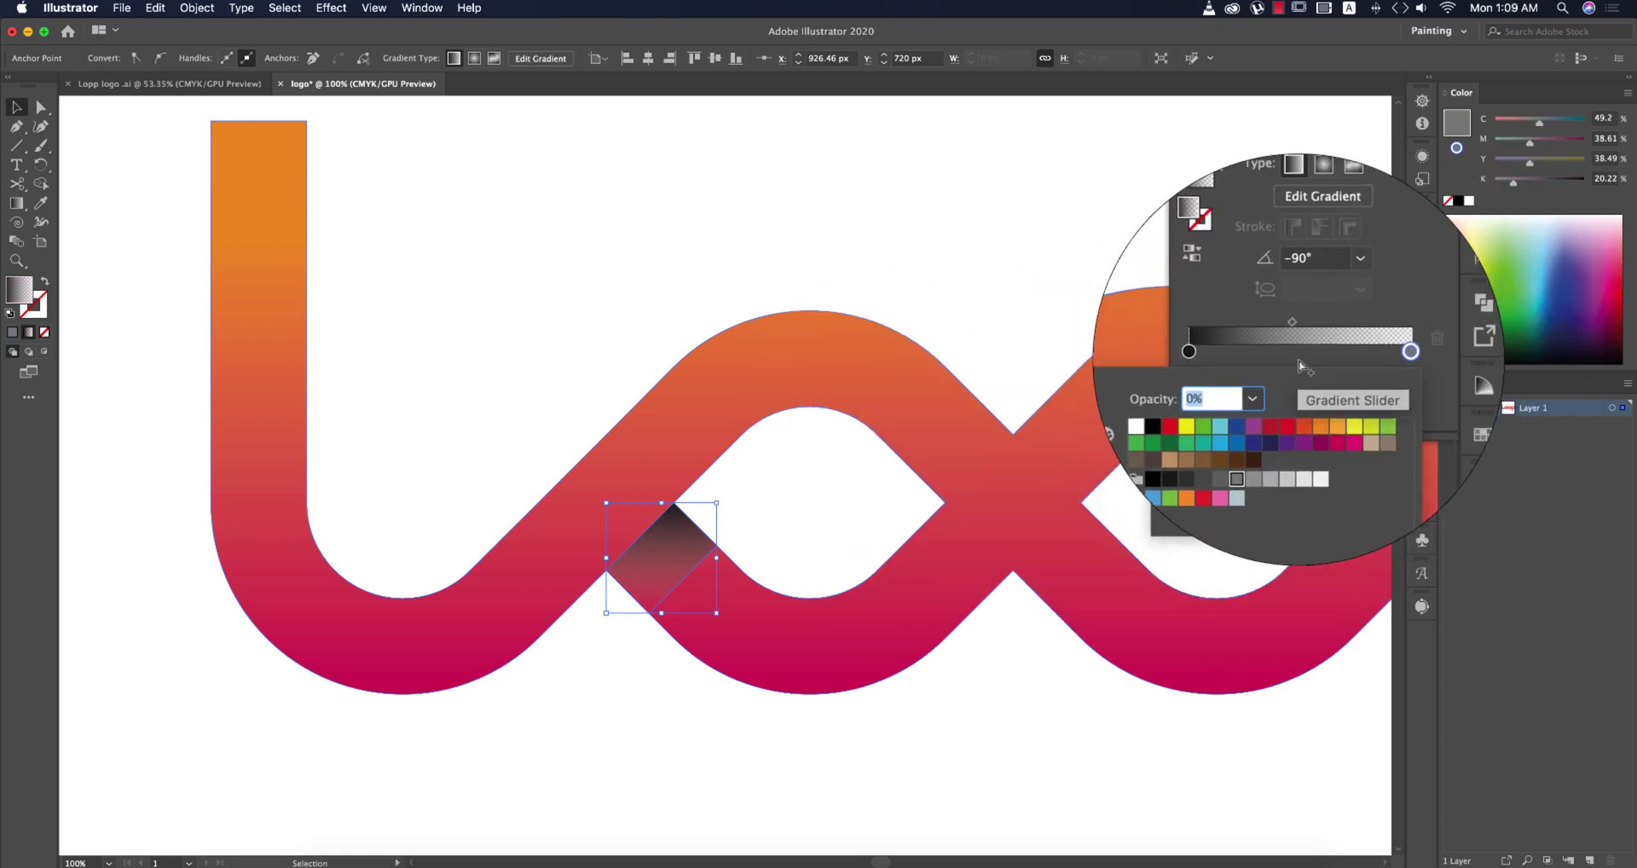
{"action": "left_click", "coordinate": [1374, 207]}
{"action": "left_click", "coordinate": [1376, 204]}
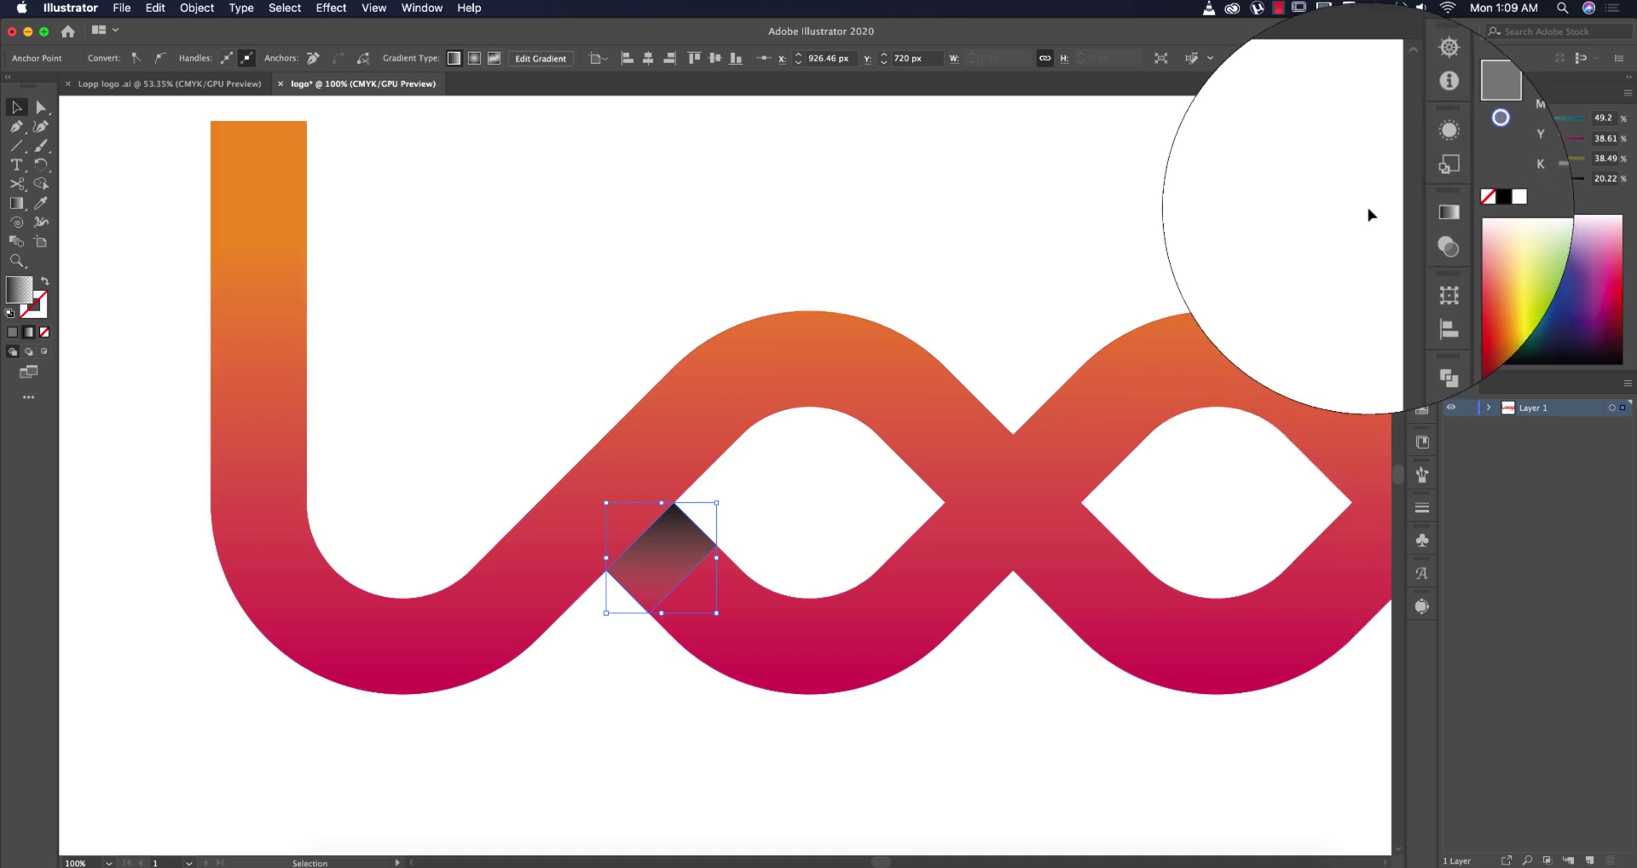
- Redirect the patch's gradient diagonally so it fades from black at the crossing edge to transparent down along the arm
{"action": "key", "text": "g"}
{"action": "key", "text": "g"}
{"action": "left_click_drag", "start_coordinate": [609, 483], "coordinate": [684, 581]}
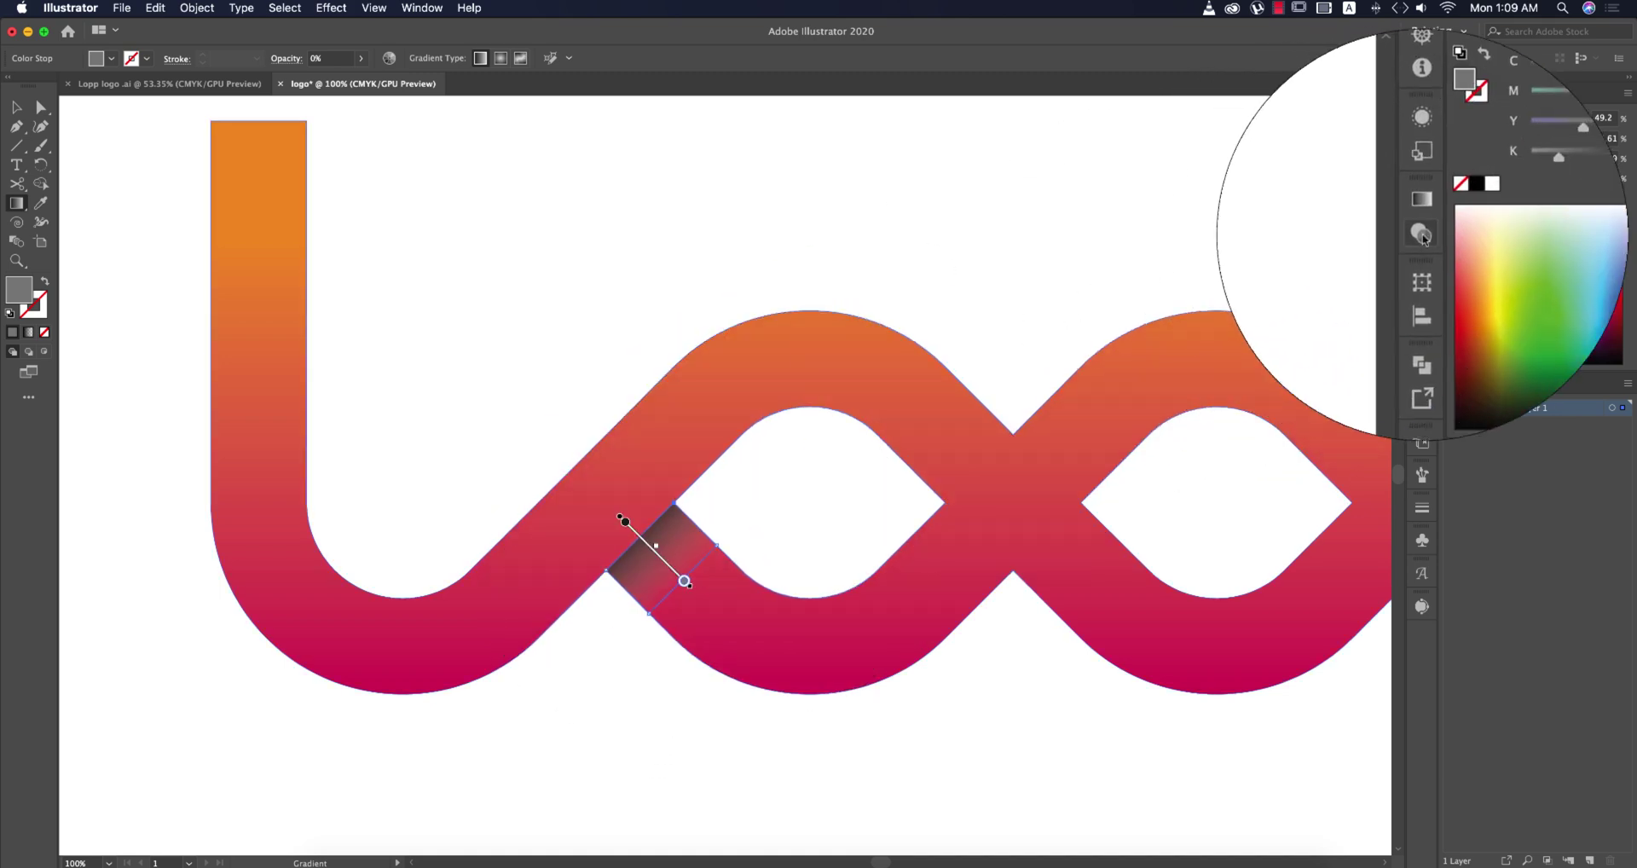
- Set the shadow patch's blending mode to Multiply and its opacity to 52%, and deselect it
{"action": "left_click", "coordinate": [1422, 234]}
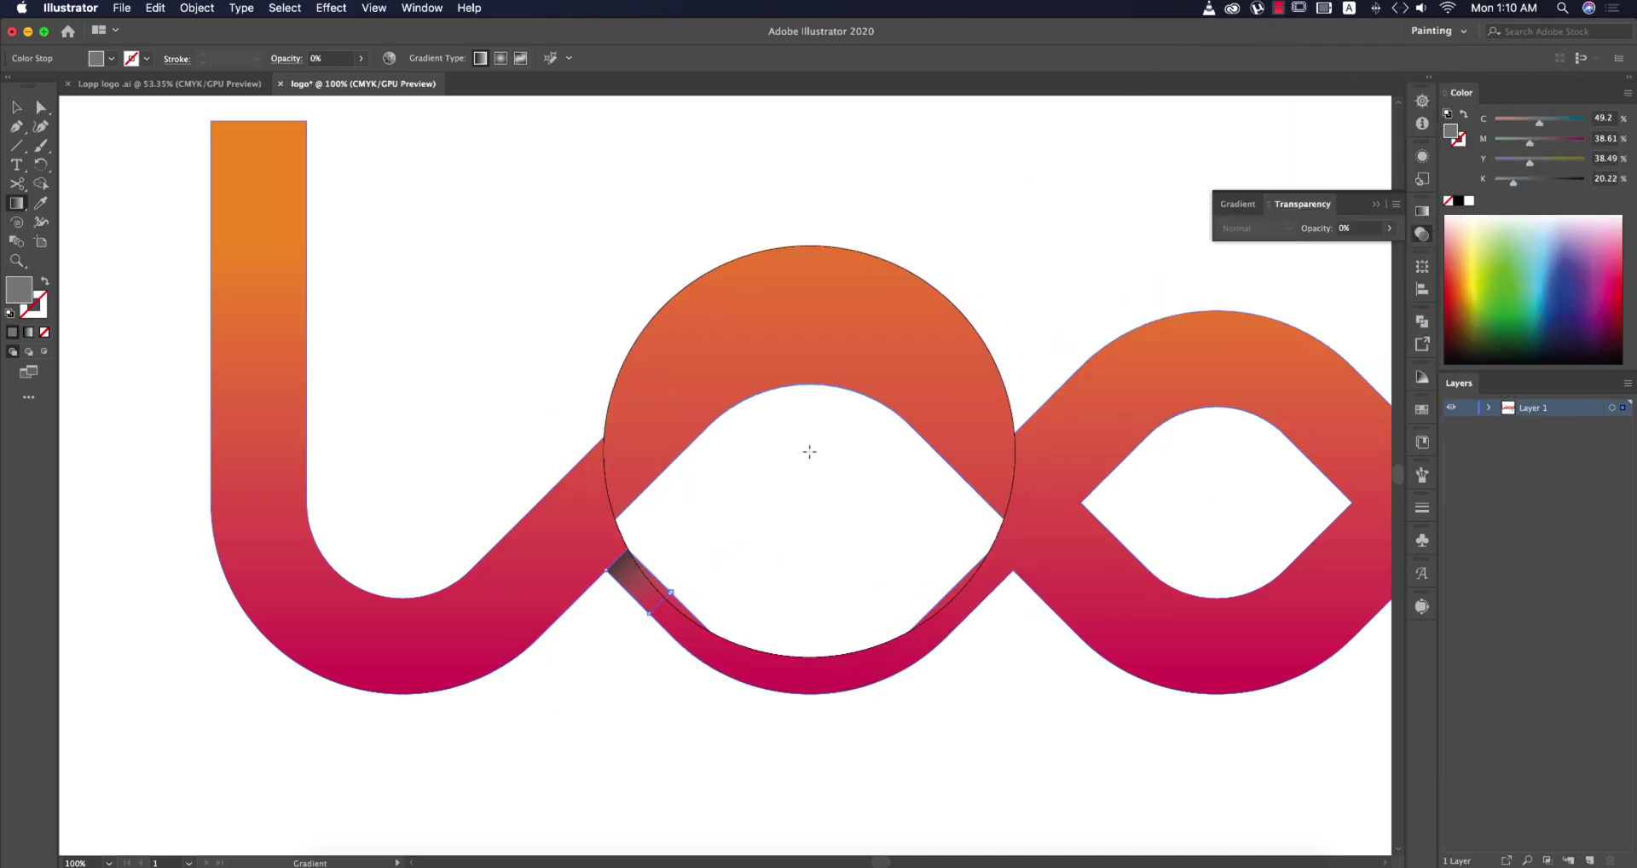
{"action": "key", "text": "v"}
{"action": "left_click", "coordinate": [677, 567]}
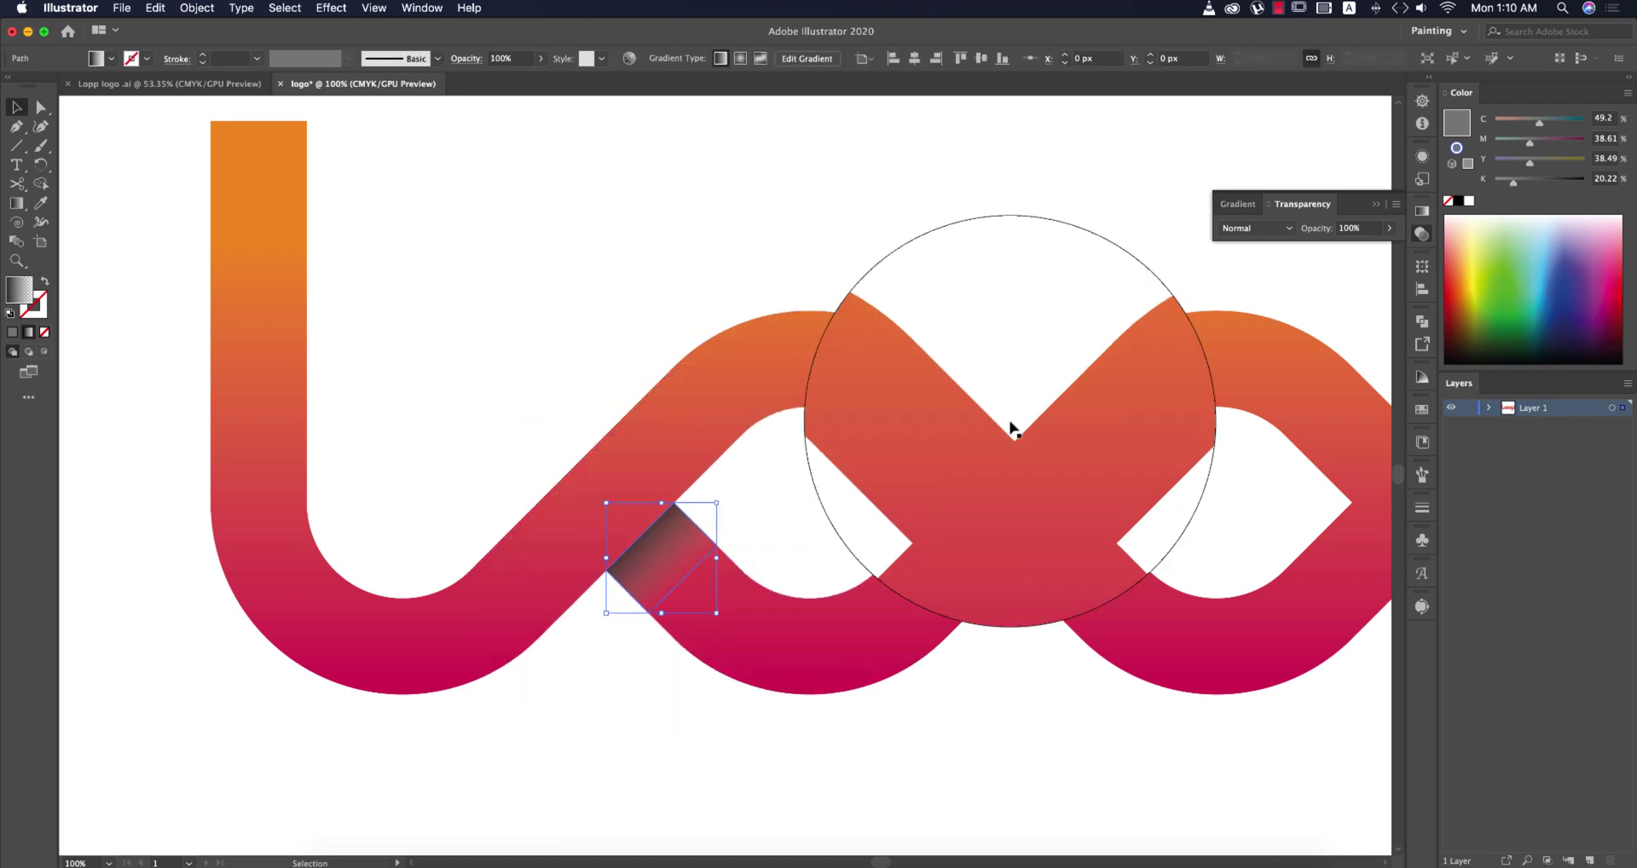
{"action": "left_click", "coordinate": [1256, 227]}
{"action": "left_click", "coordinate": [1262, 288]}
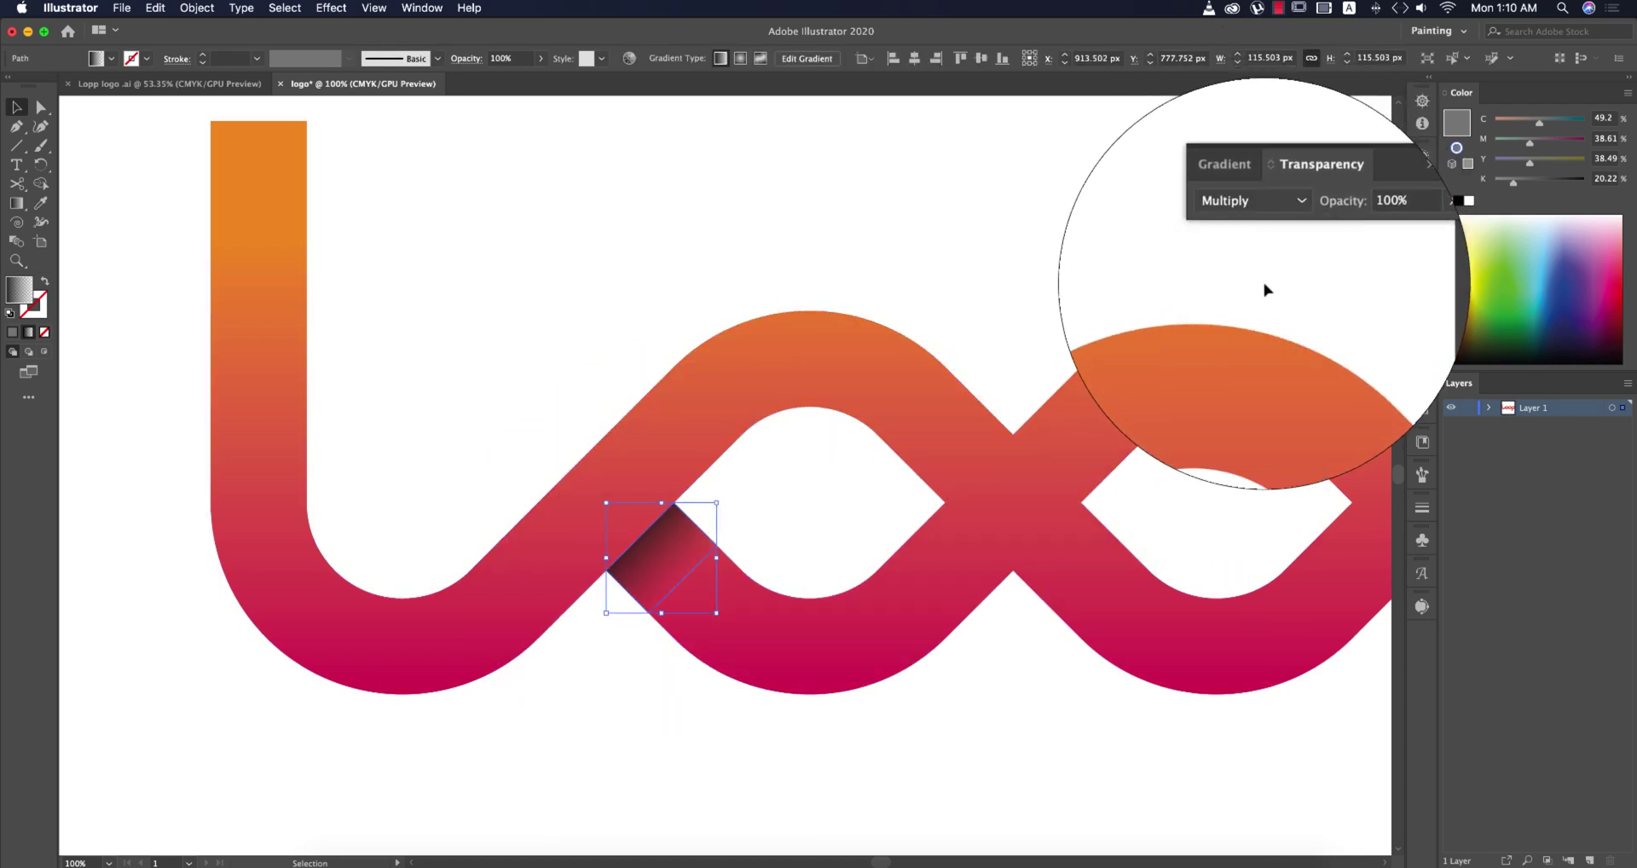
{"action": "left_click", "coordinate": [1390, 236]}
{"action": "left_click_drag", "start_coordinate": [1399, 252], "coordinate": [1360, 248]}
{"action": "left_click", "coordinate": [1375, 204]}
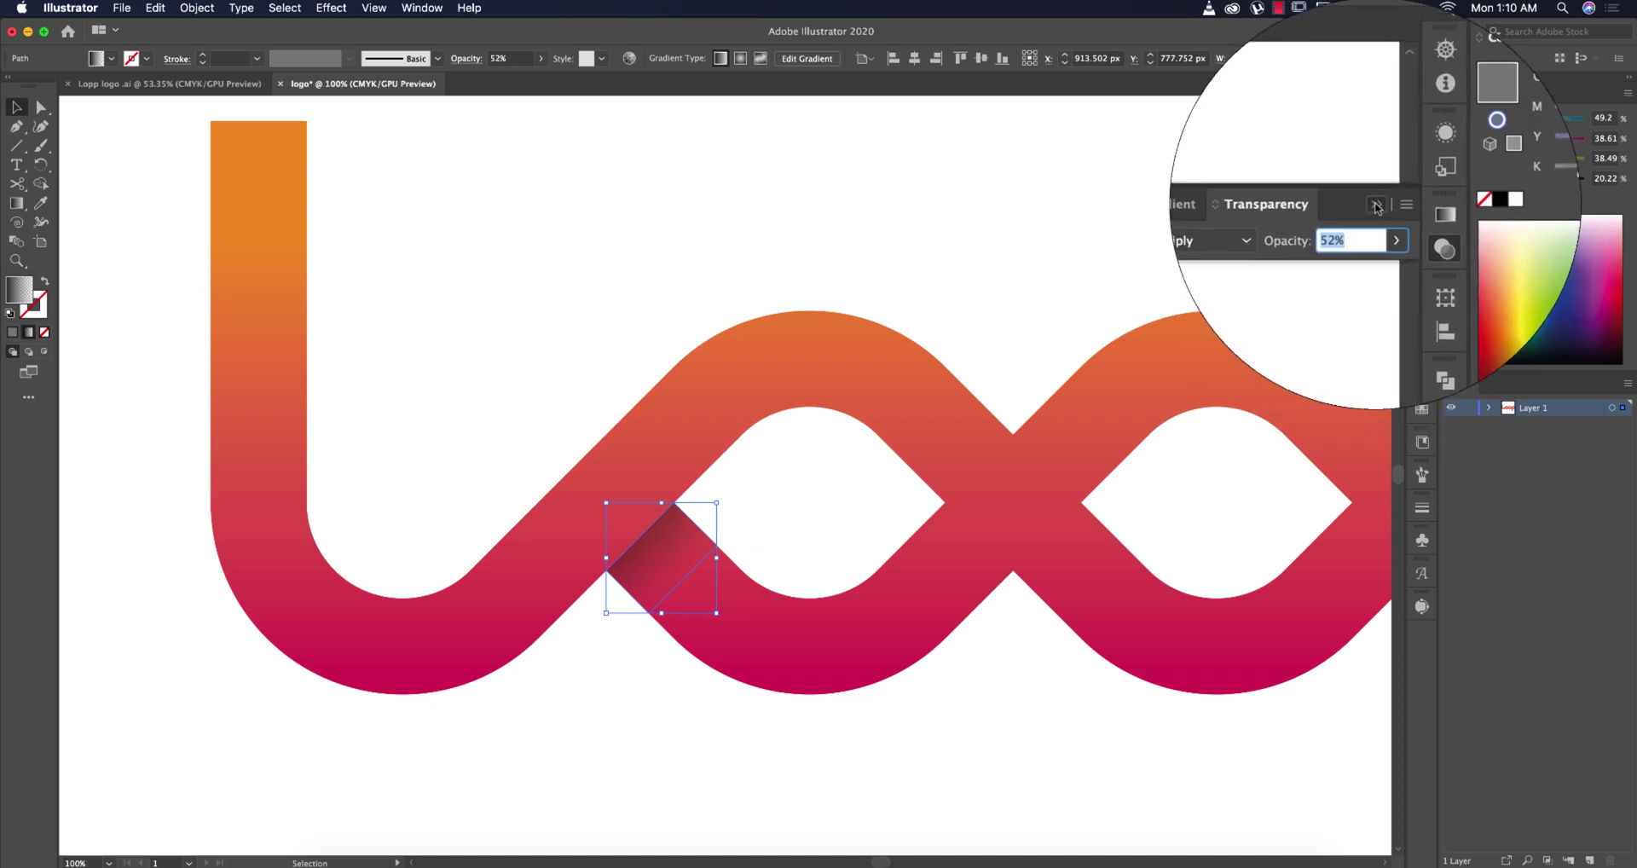
{"action": "left_click", "coordinate": [1114, 292]}
- Copy the shadow patch onto the upper and lower arms of the crossing between the two o's, rotating the upper copy 180° against the crossing
{"action": "left_click_drag", "start_coordinate": [1115, 291], "coordinate": [844, 347]}
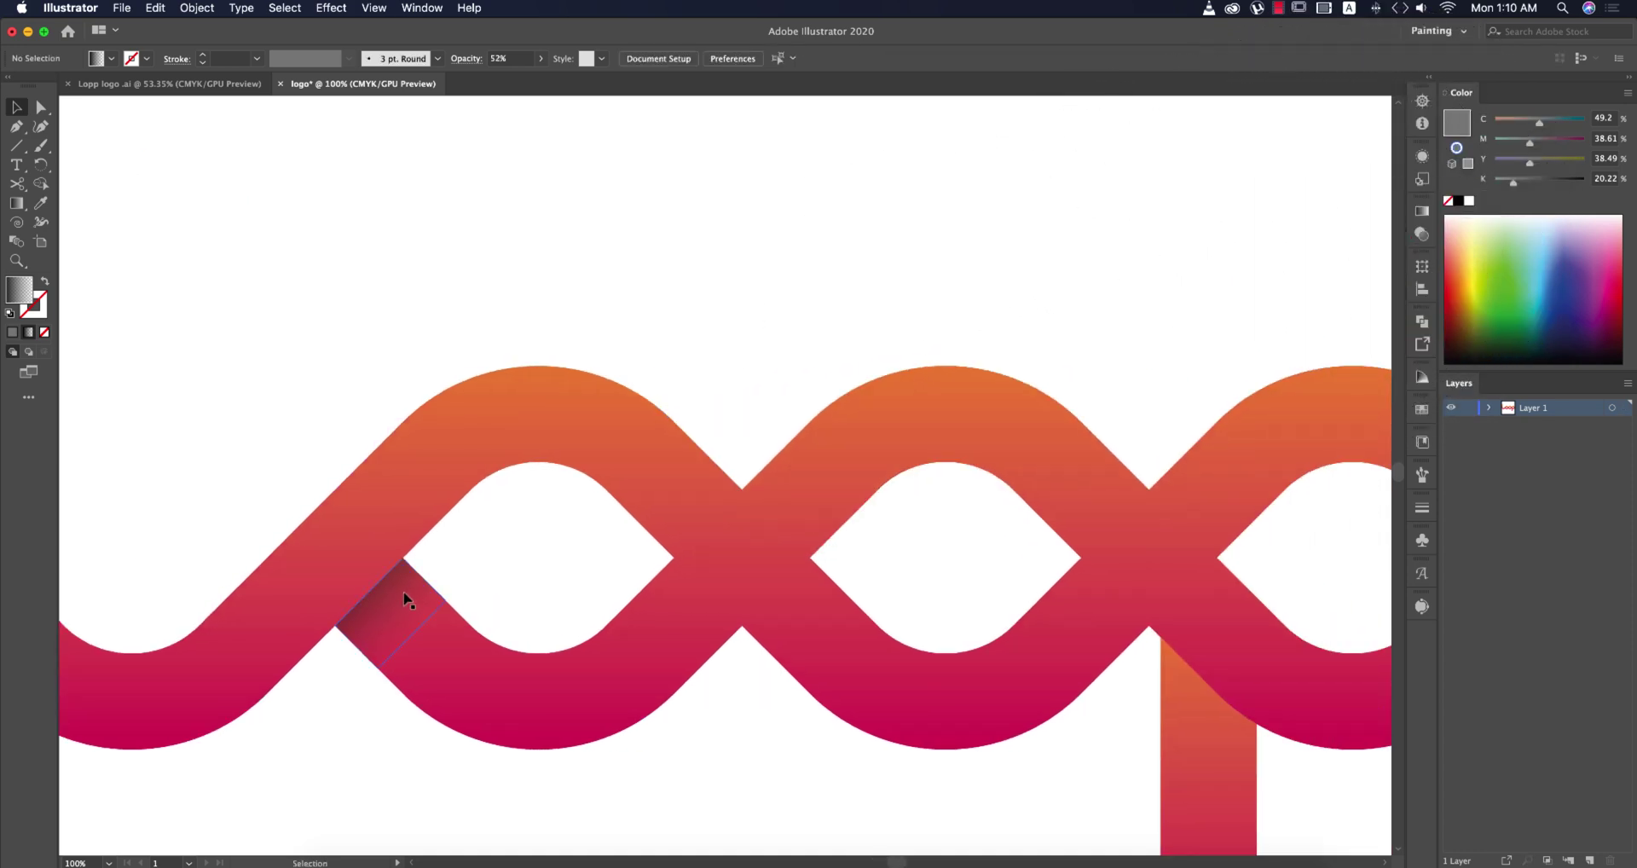
{"action": "left_click_drag", "start_coordinate": [730, 481], "coordinate": [731, 481]}
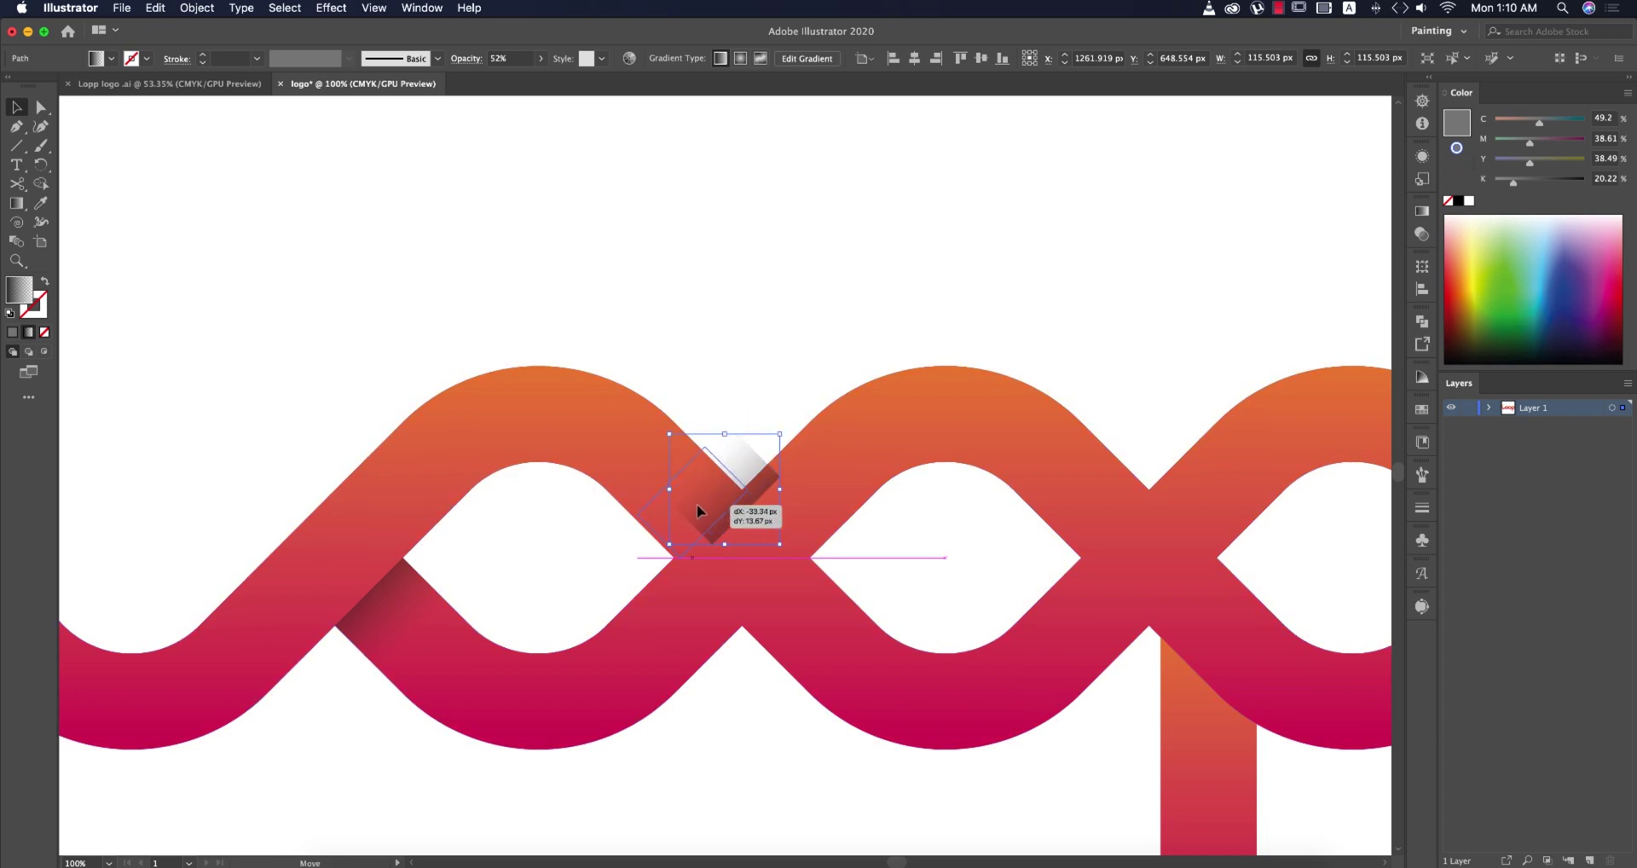
{"action": "left_click_drag", "start_coordinate": [691, 505], "coordinate": [691, 505]}
{"action": "left_click", "coordinate": [756, 423]}
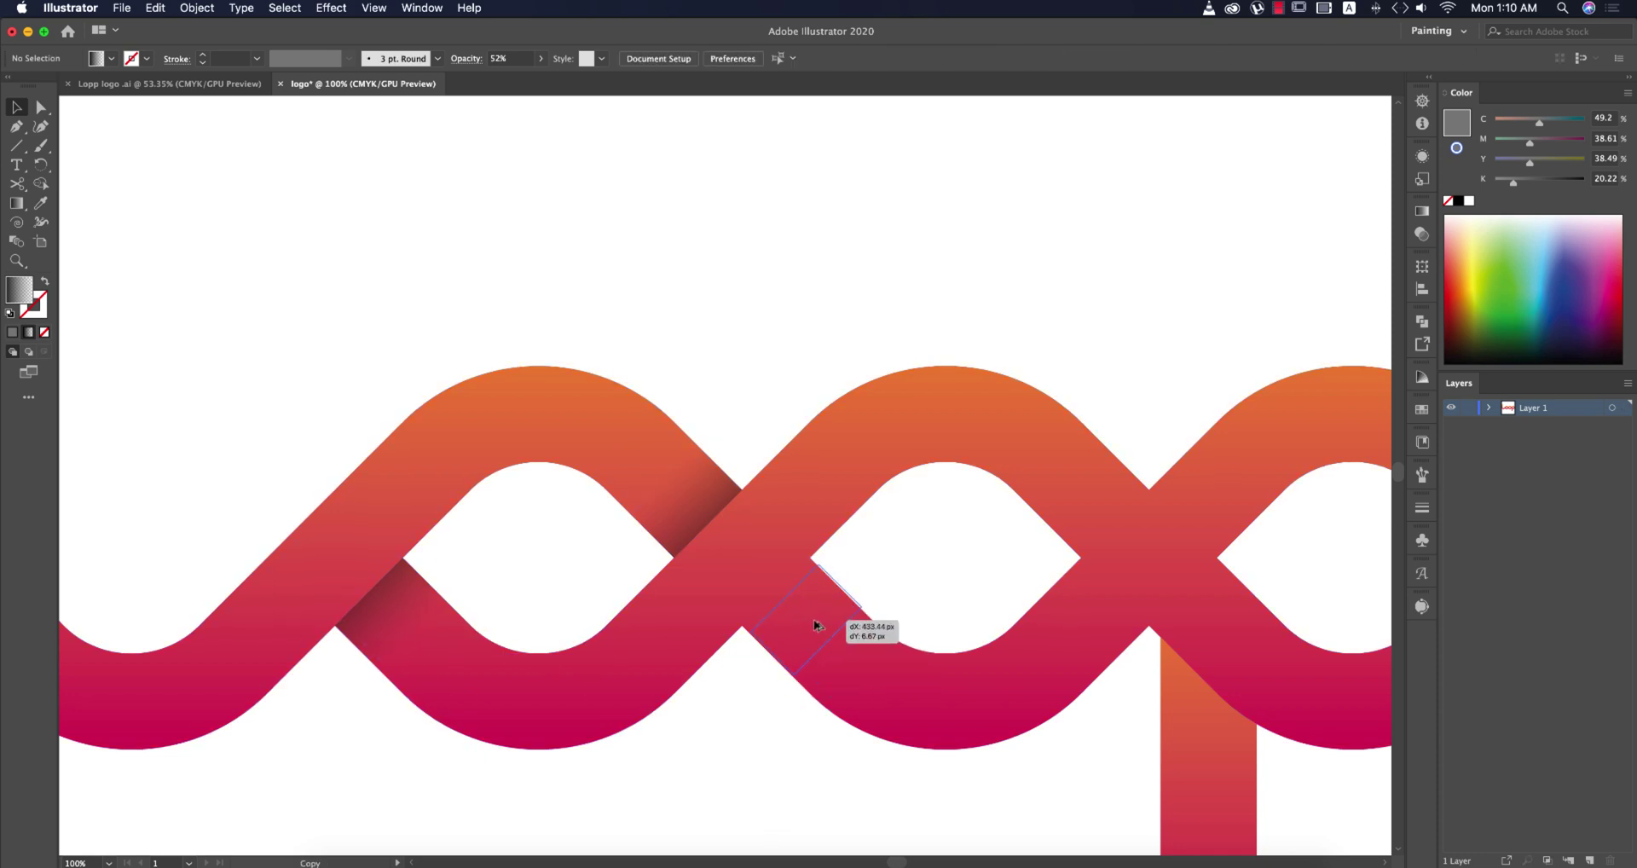
{"action": "left_click_drag", "start_coordinate": [808, 620], "coordinate": [809, 620]}
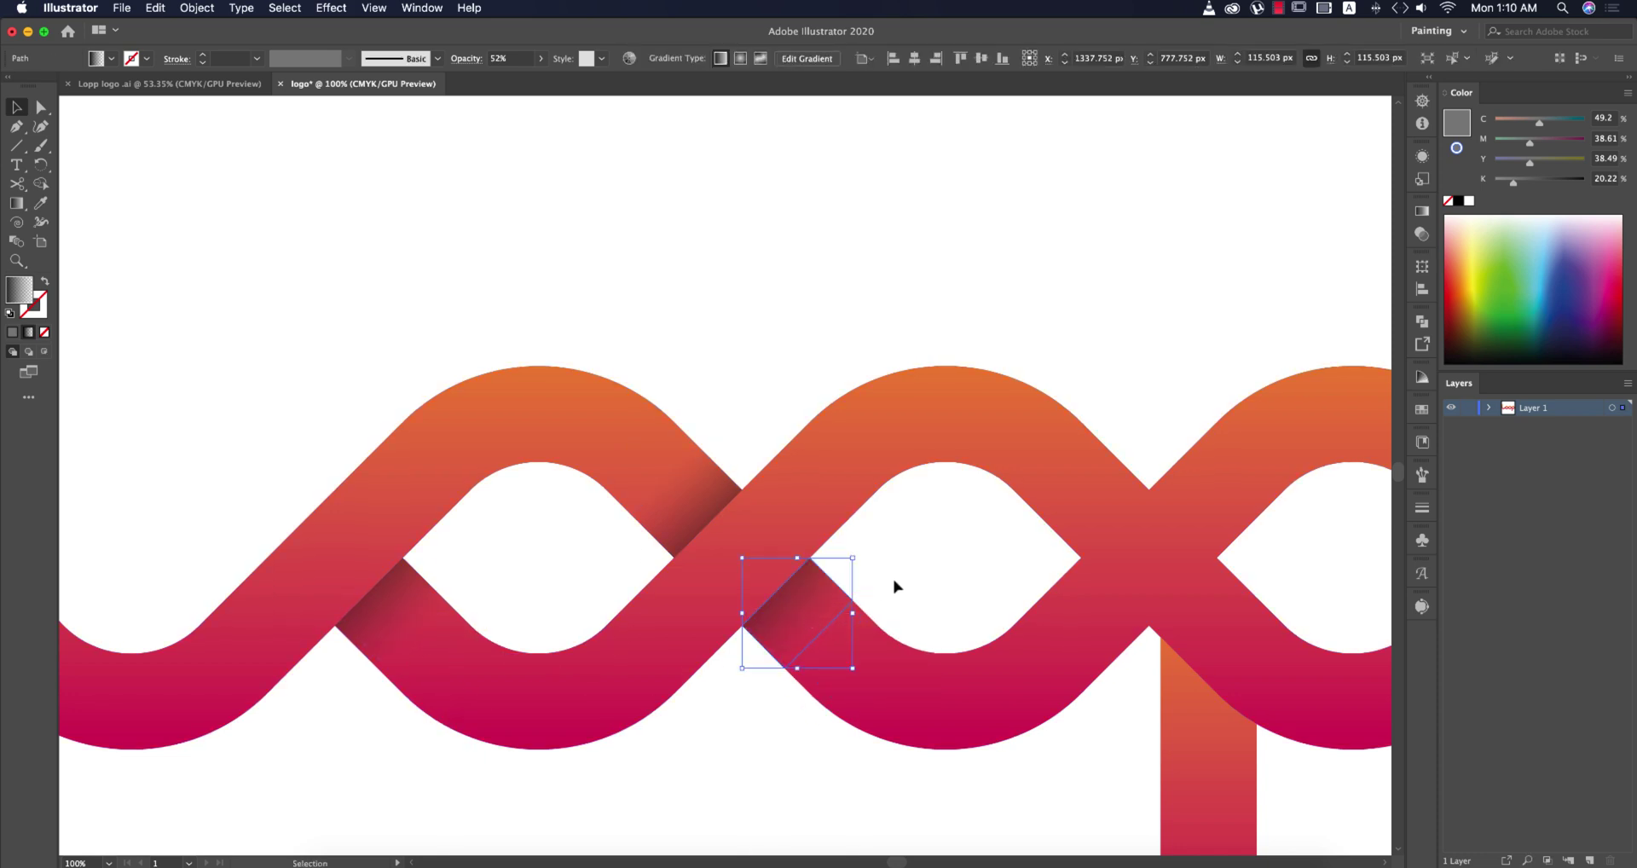
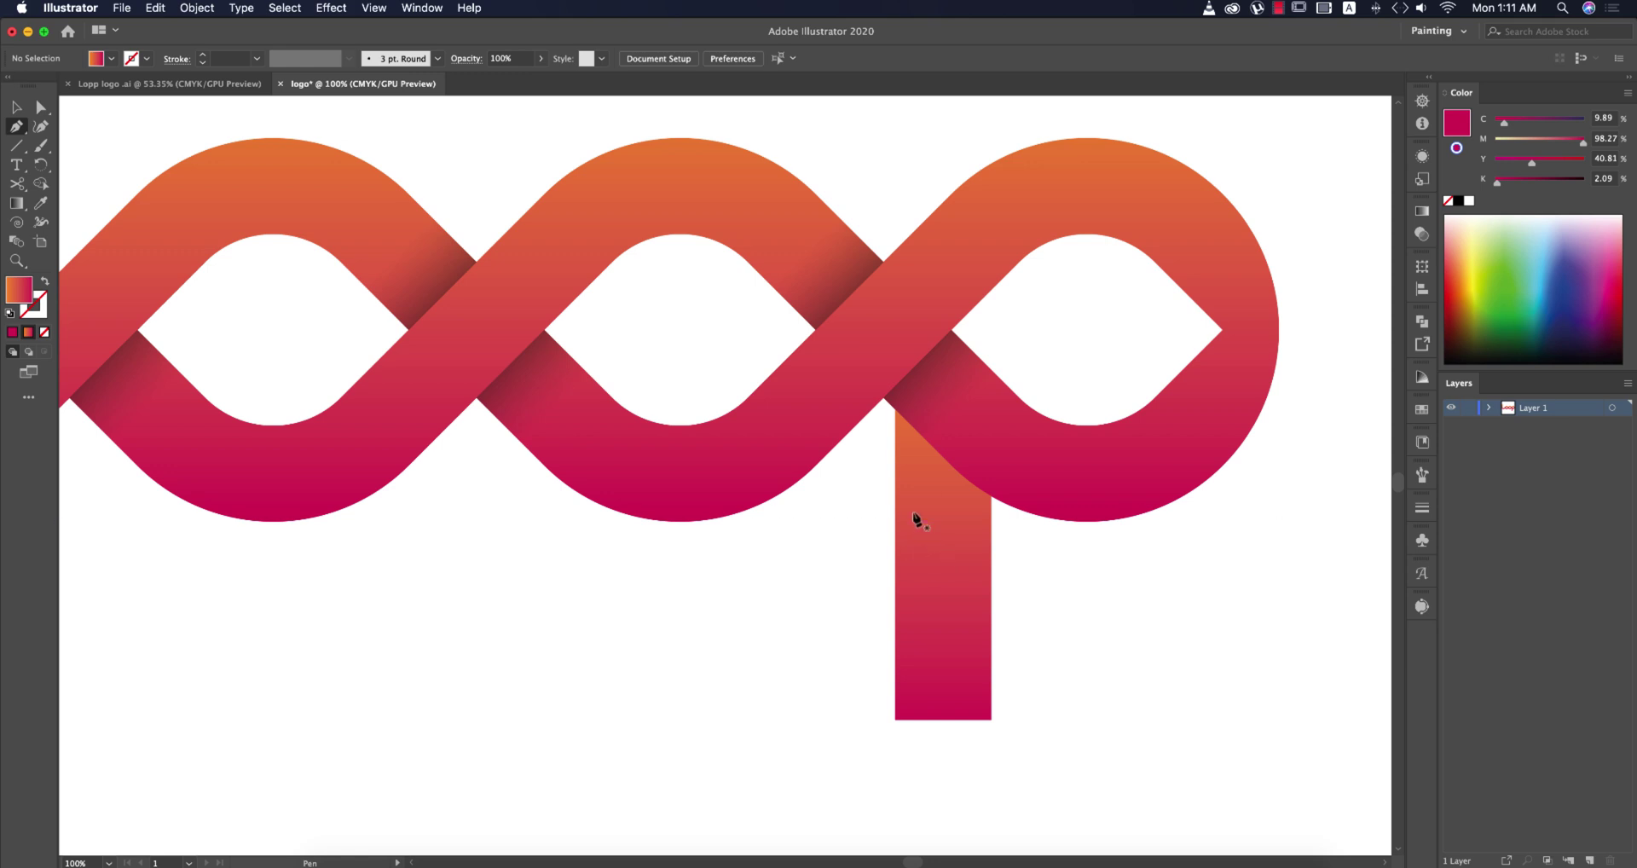
- Duplicate the p's stem in place and draw a diagonal line about 138 px wide and high across its upper part
{"action": "key", "text": "v"}
{"action": "left_click", "coordinate": [965, 588]}
{"action": "key", "text": "super+f"}
{"action": "left_click", "coordinate": [1089, 627]}
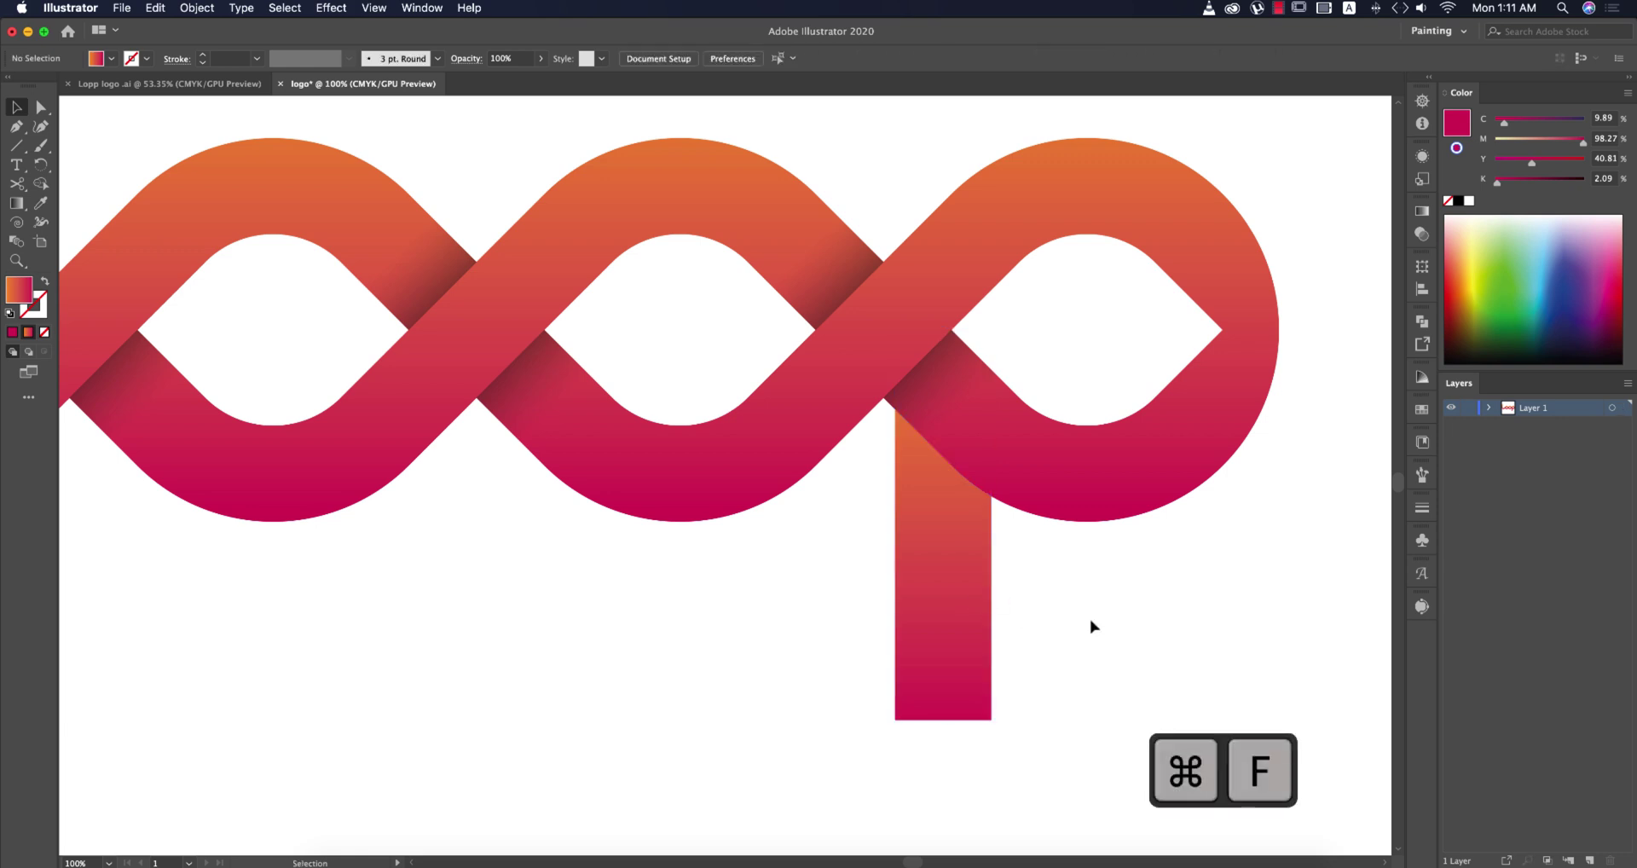
{"action": "key", "text": "backslash"}
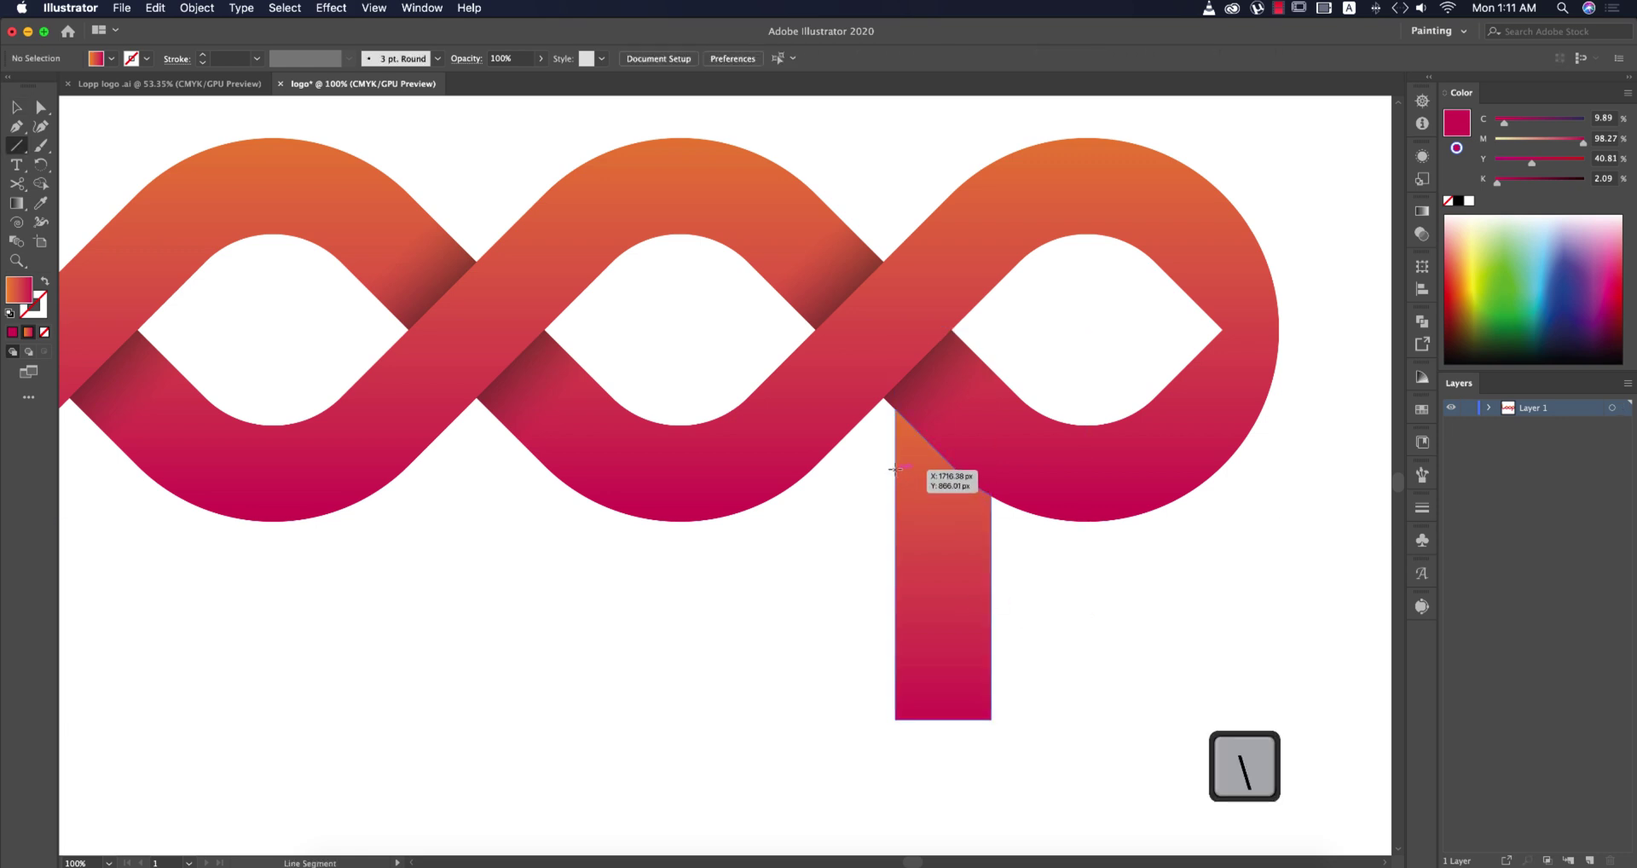
{"action": "left_click_drag", "start_coordinate": [887, 463], "coordinate": [1020, 594]}
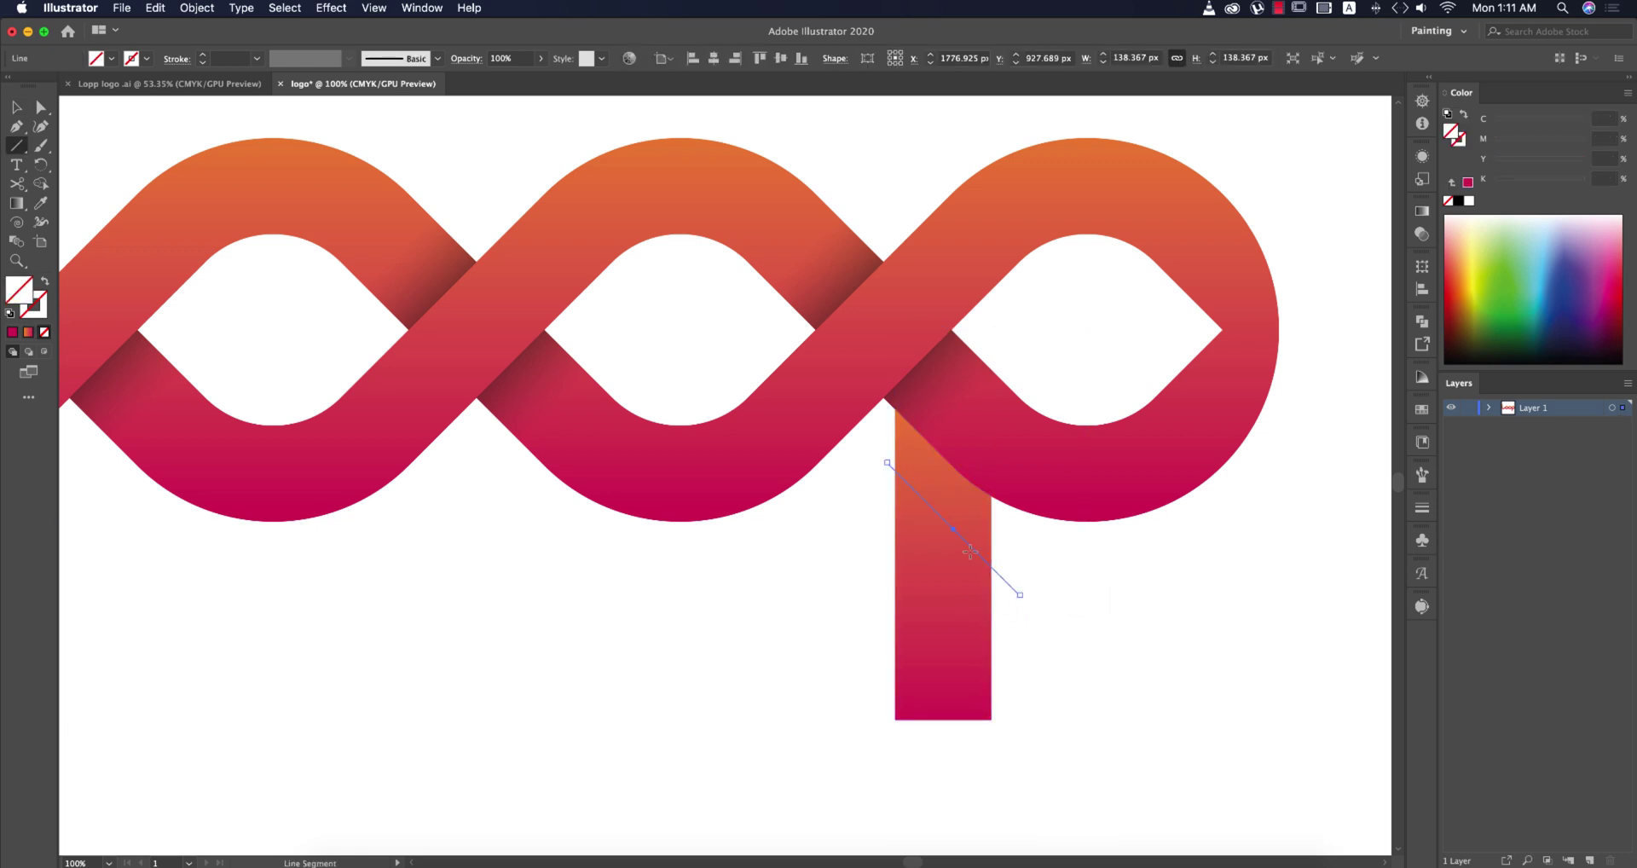
- Divide the stem copy along the diagonal line with the Pathfinder
{"action": "key", "text": "v"}
{"action": "left_click", "coordinate": [966, 520], "text": "shift"}
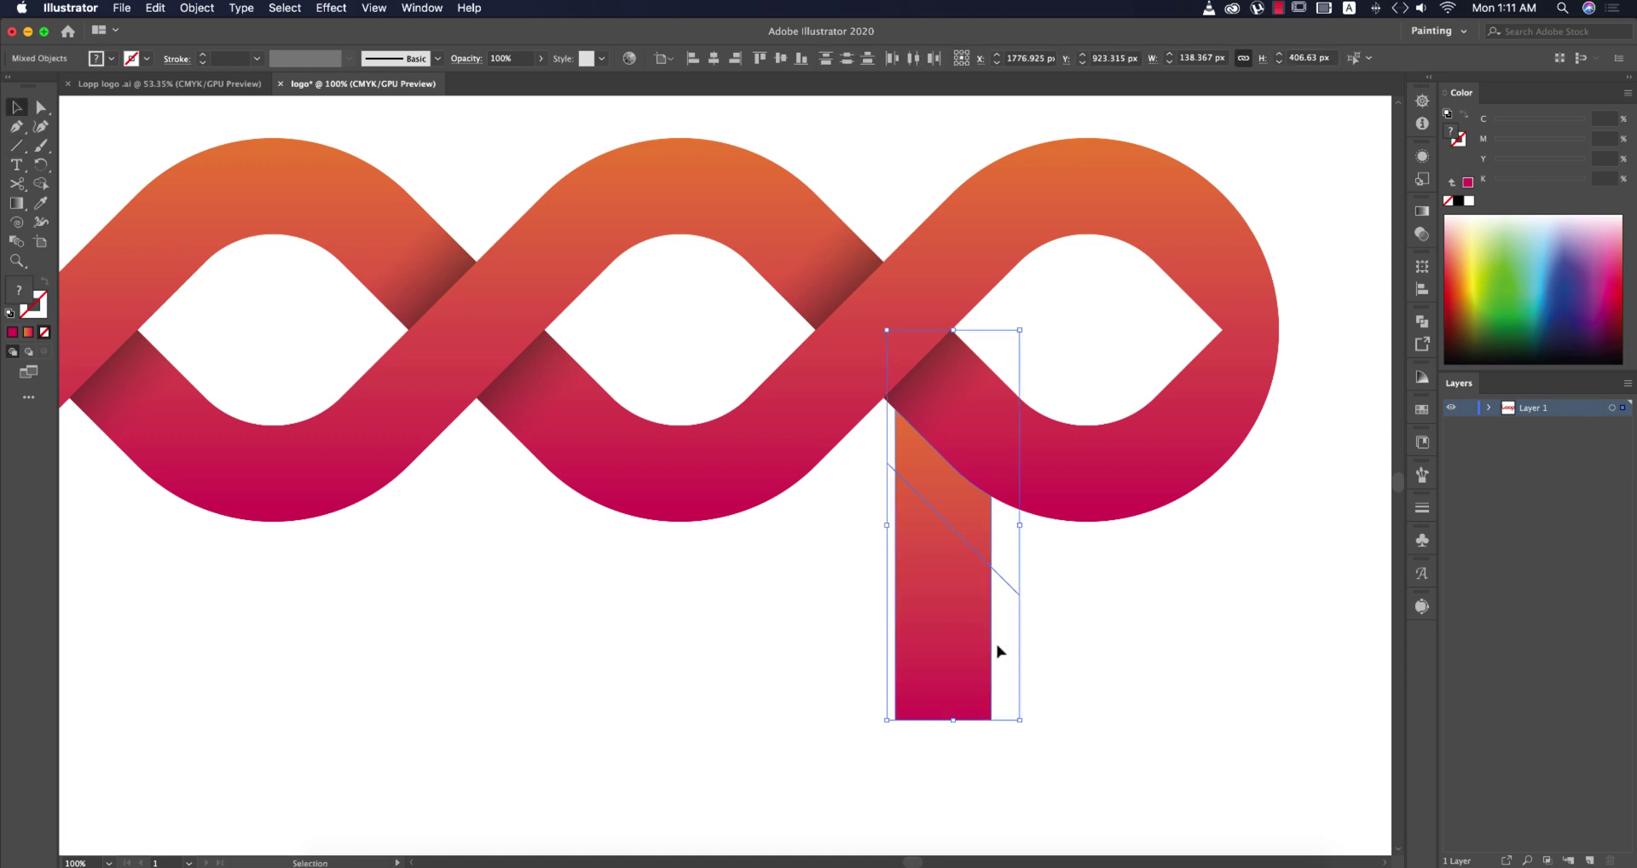
{"action": "left_click_drag", "start_coordinate": [994, 627], "coordinate": [705, 780], "text": "alt"}
{"action": "key", "text": "super+z"}
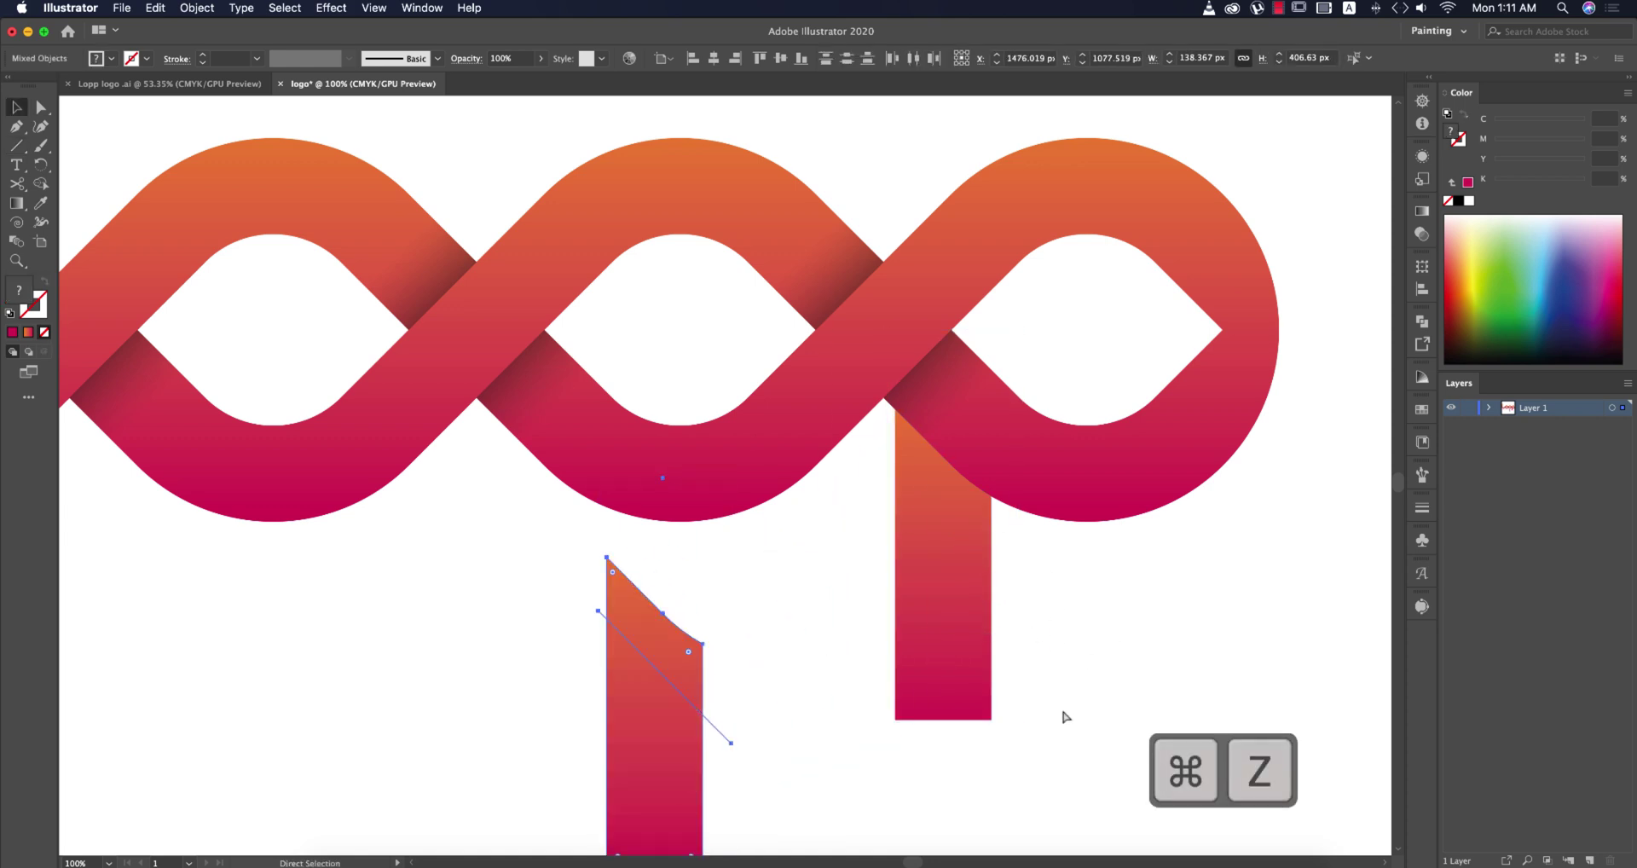
{"action": "left_click", "coordinate": [1424, 321]}
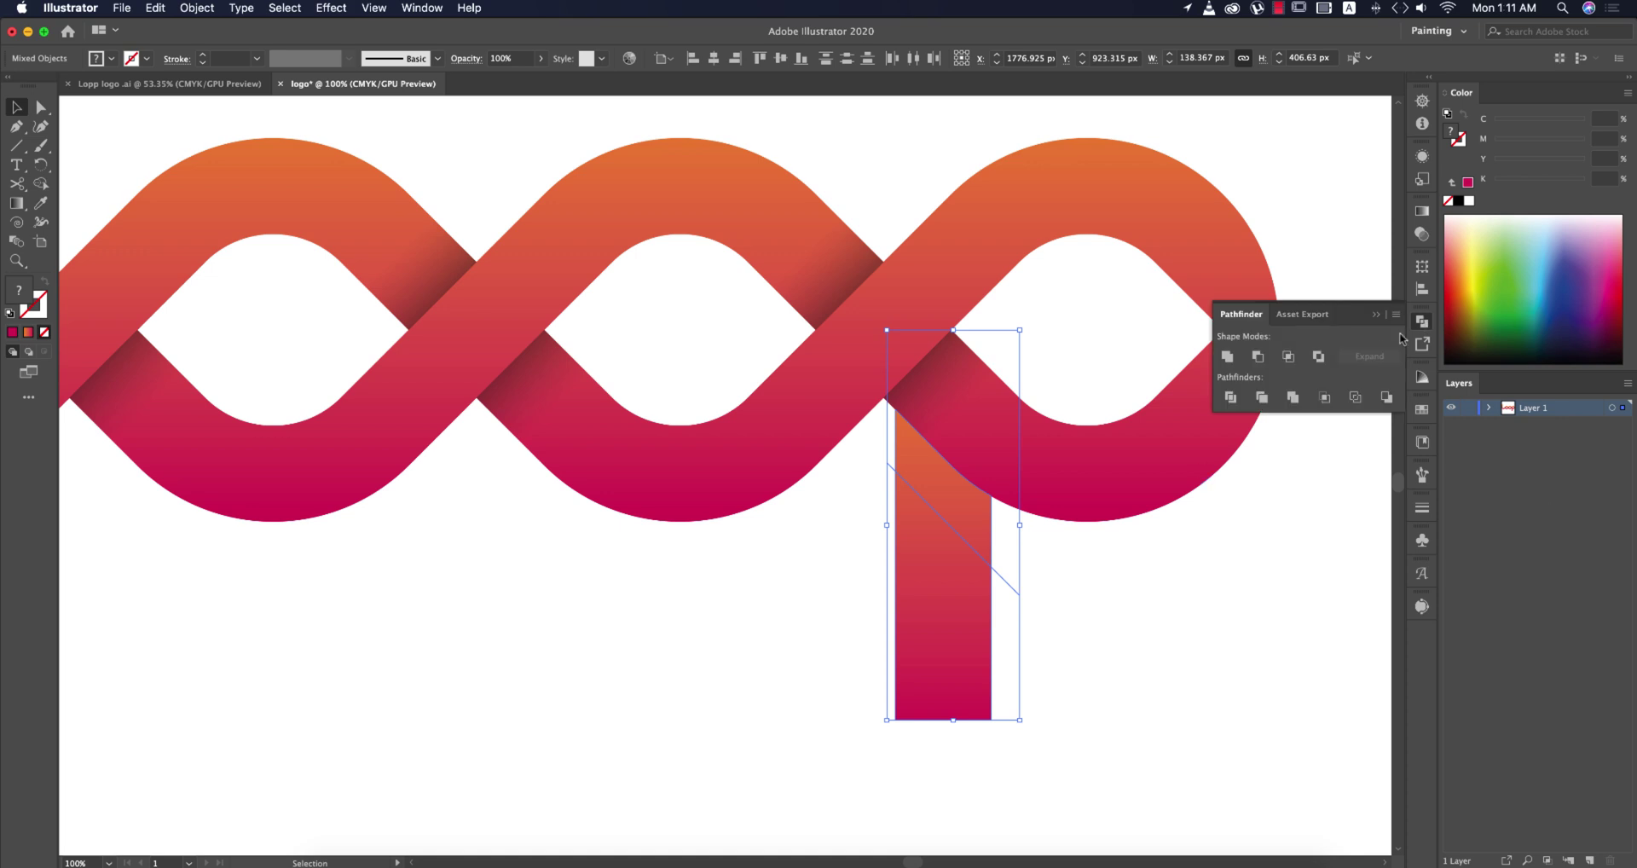
{"action": "left_click", "coordinate": [1230, 399]}
- Ungroup the divided stem copy and delete its lower piece
{"action": "right_click", "coordinate": [964, 532]}
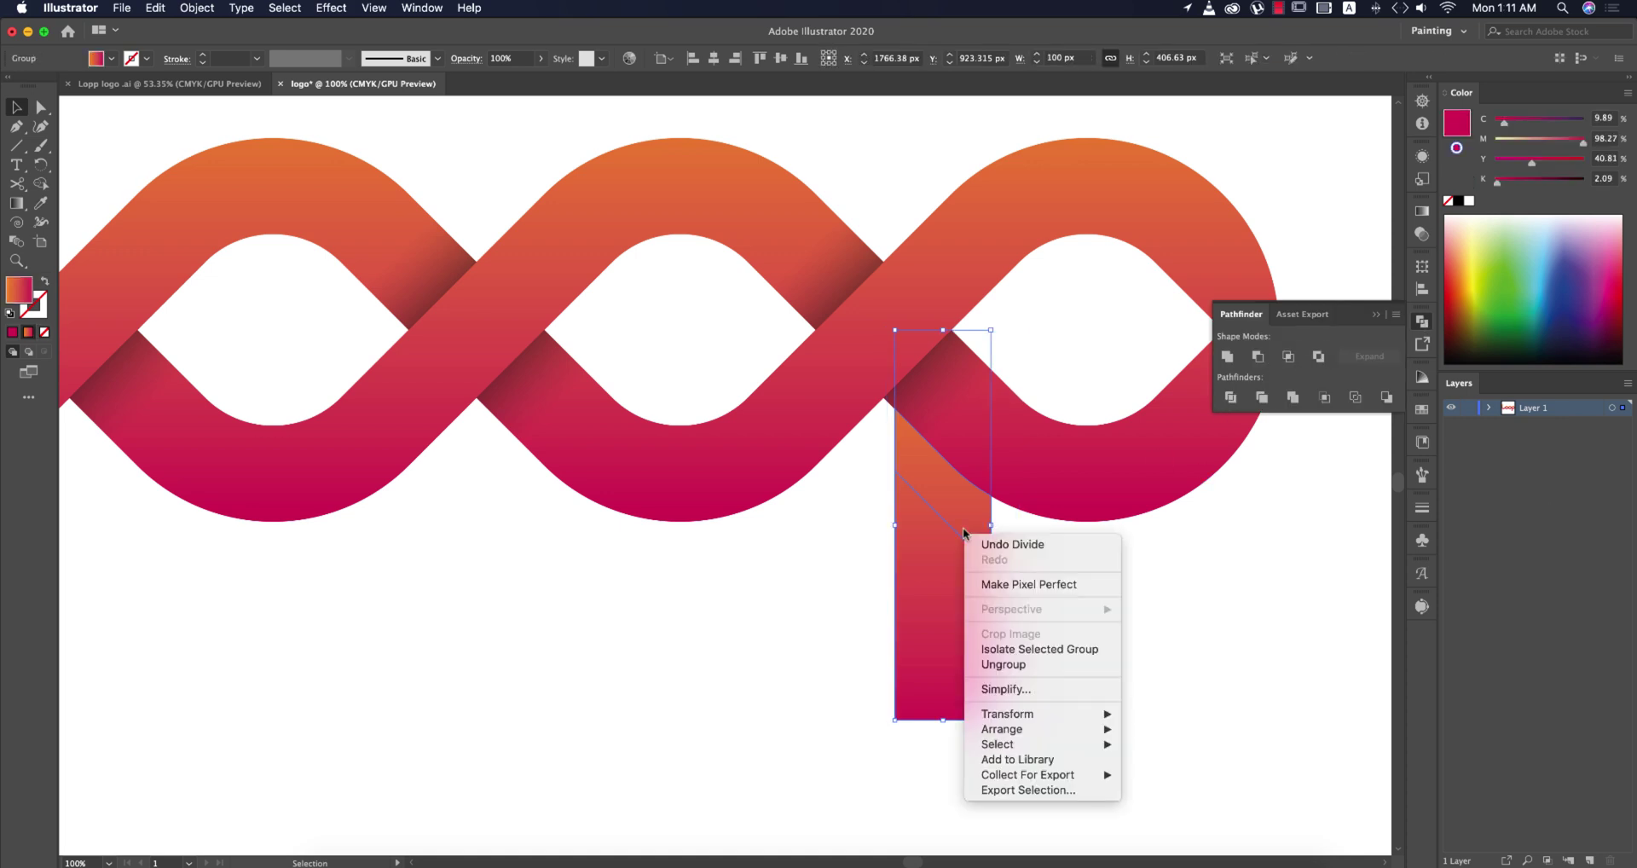
{"action": "left_click", "coordinate": [1162, 649]}
{"action": "left_click", "coordinate": [962, 626]}
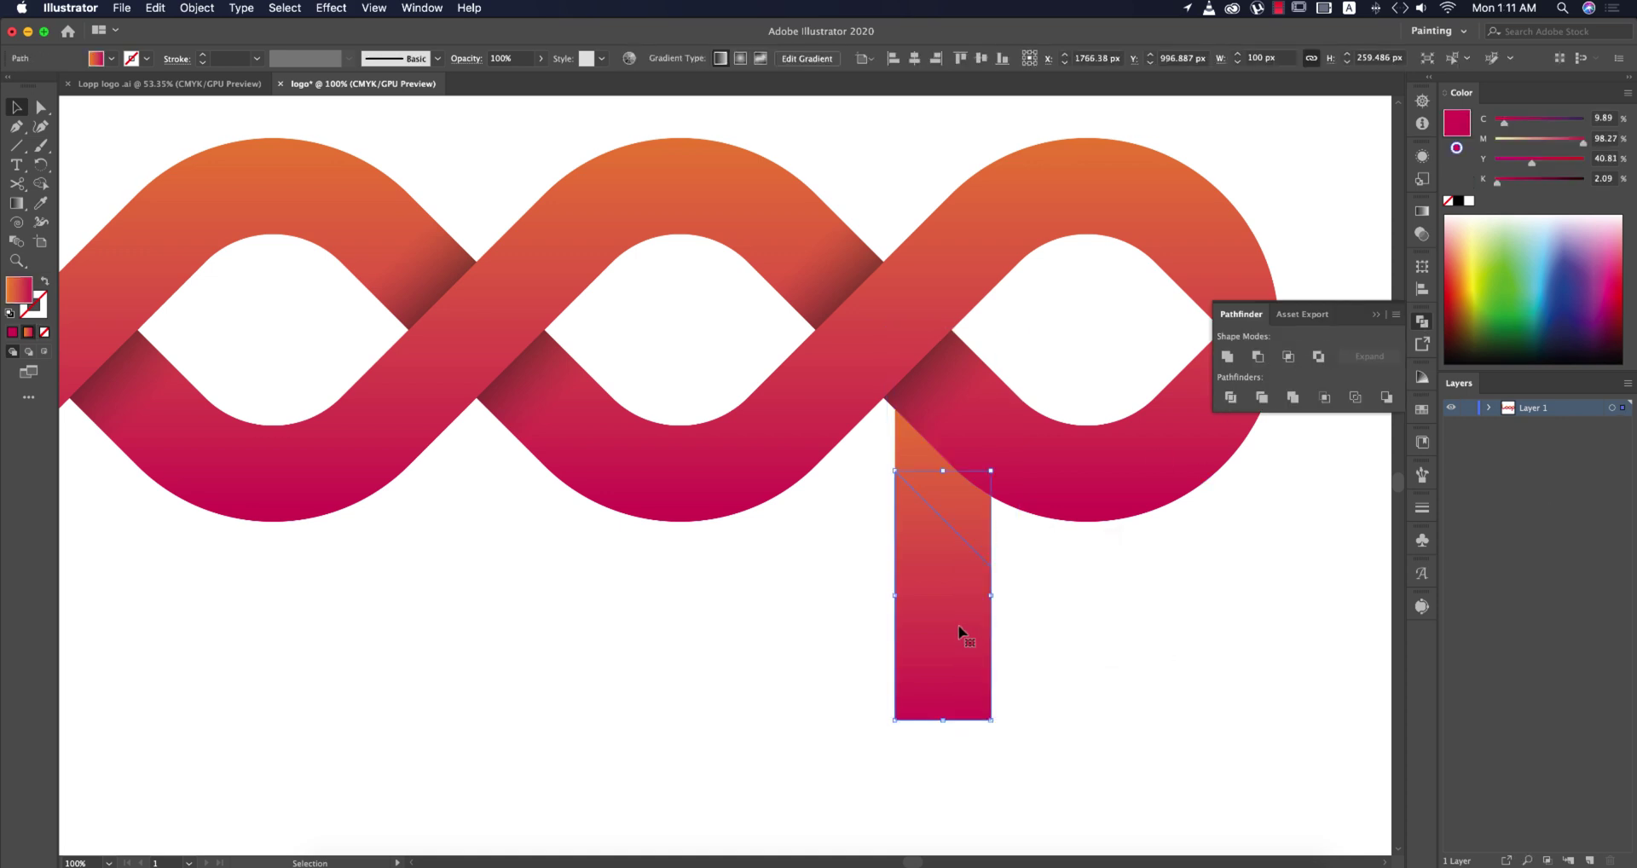
{"action": "key", "text": "Delete"}
- Apply the neighbouring shadow patch's appearance to the remaining upper stem piece with the Eyedropper
{"action": "left_click", "coordinate": [990, 530]}
{"action": "key", "text": "i"}
{"action": "left_click", "coordinate": [946, 372]}
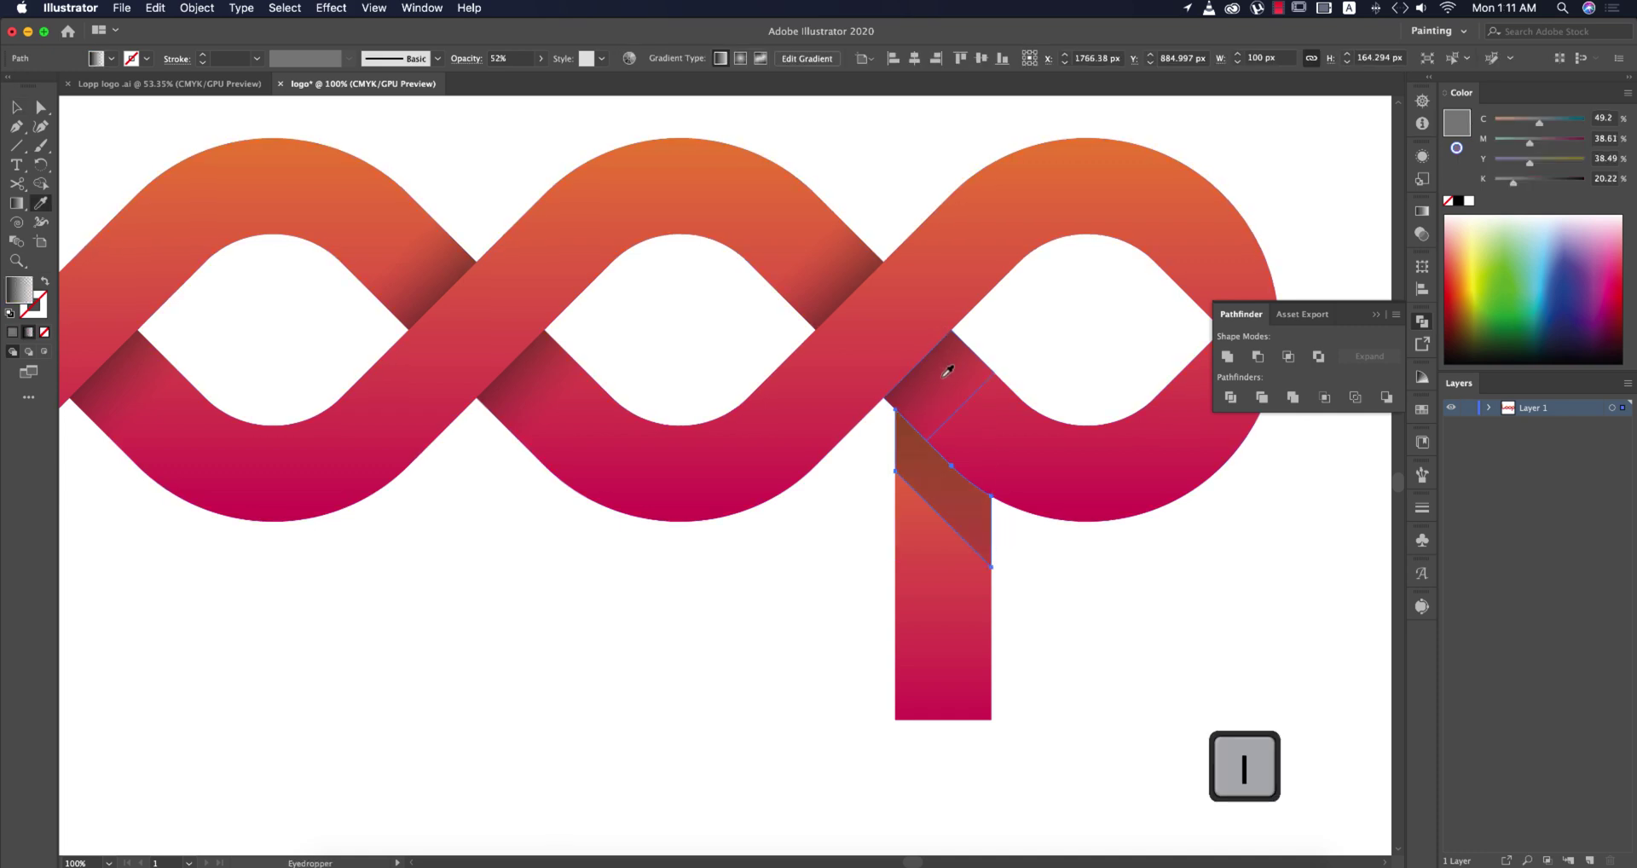
- Redirect the stem patch's gradient diagonally so it fades from black at the bowl's edge to transparent down the stem, and deselect it
{"action": "key", "text": "g"}
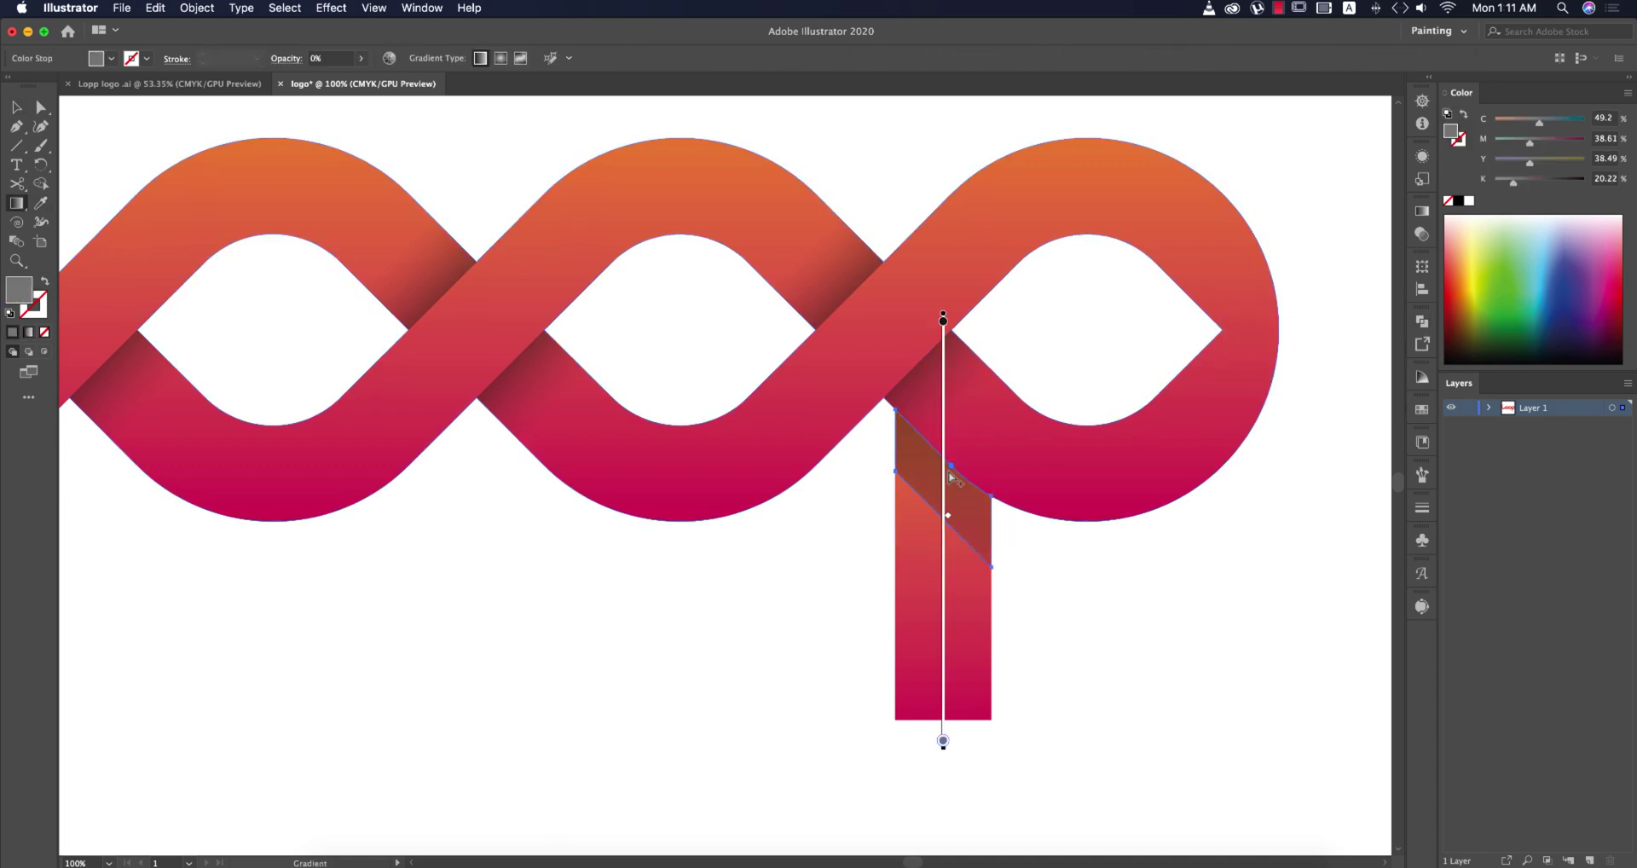
{"action": "left_click_drag", "start_coordinate": [950, 449], "coordinate": [962, 546]}
{"action": "key", "text": "g"}
{"action": "mouse_move", "coordinate": [939, 422]}
{"action": "left_mouse_down"}
{"action": "mouse_move", "coordinate": [910, 503]}
{"action": "mouse_move", "coordinate": [893, 499]}
{"action": "mouse_move", "coordinate": [971, 464]}
{"action": "mouse_move", "coordinate": [943, 512]}
{"action": "mouse_move", "coordinate": [931, 502]}
{"action": "left_mouse_up"}
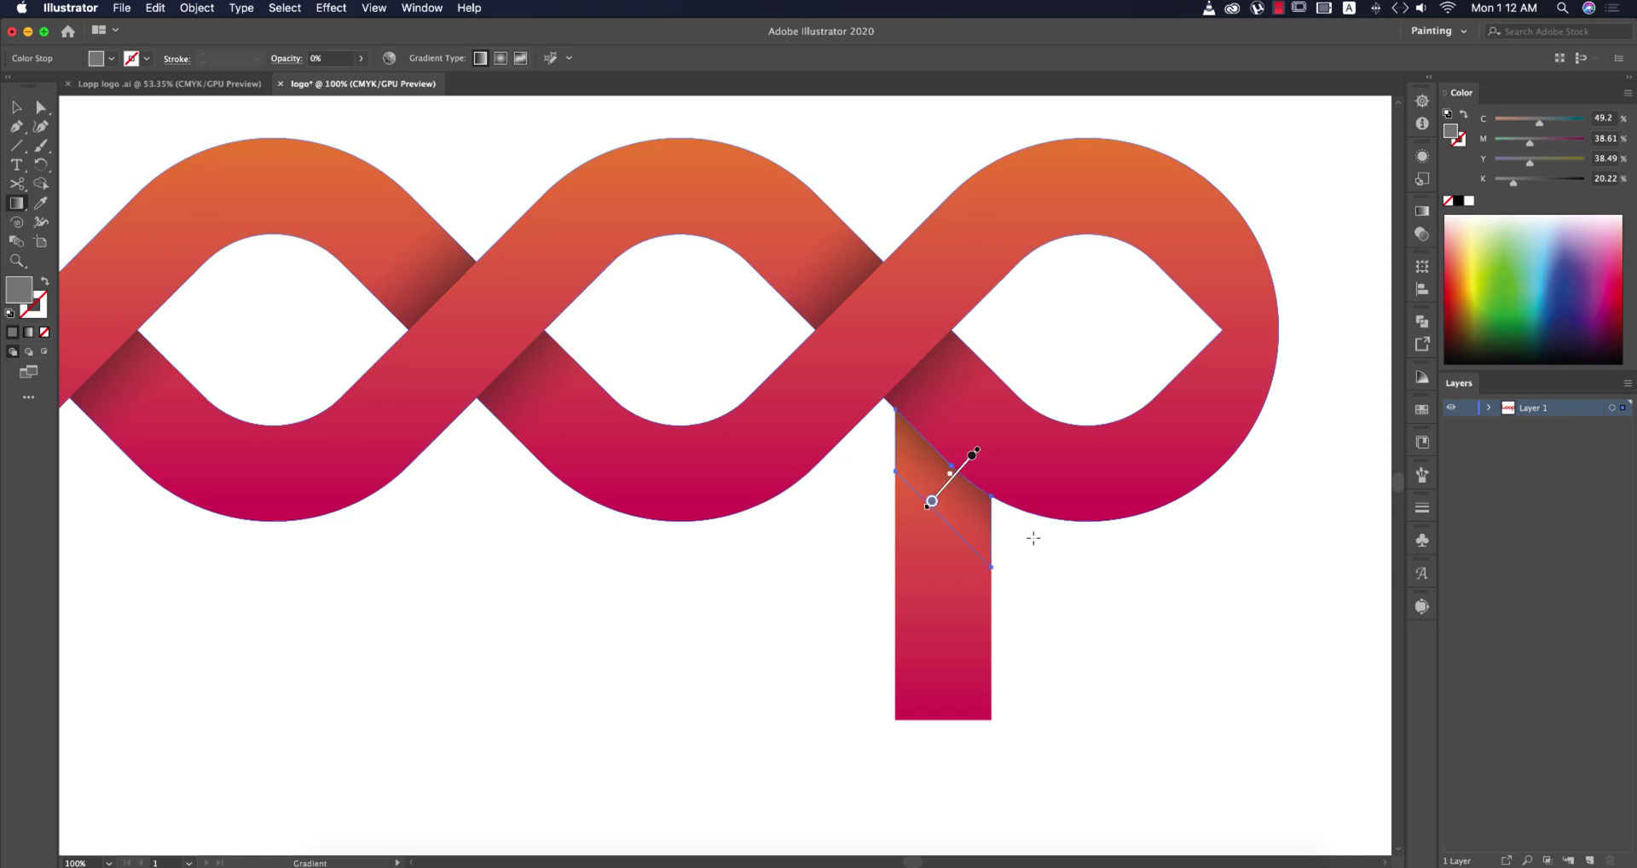
{"action": "key", "text": "v"}
{"action": "left_click", "coordinate": [1205, 617]}
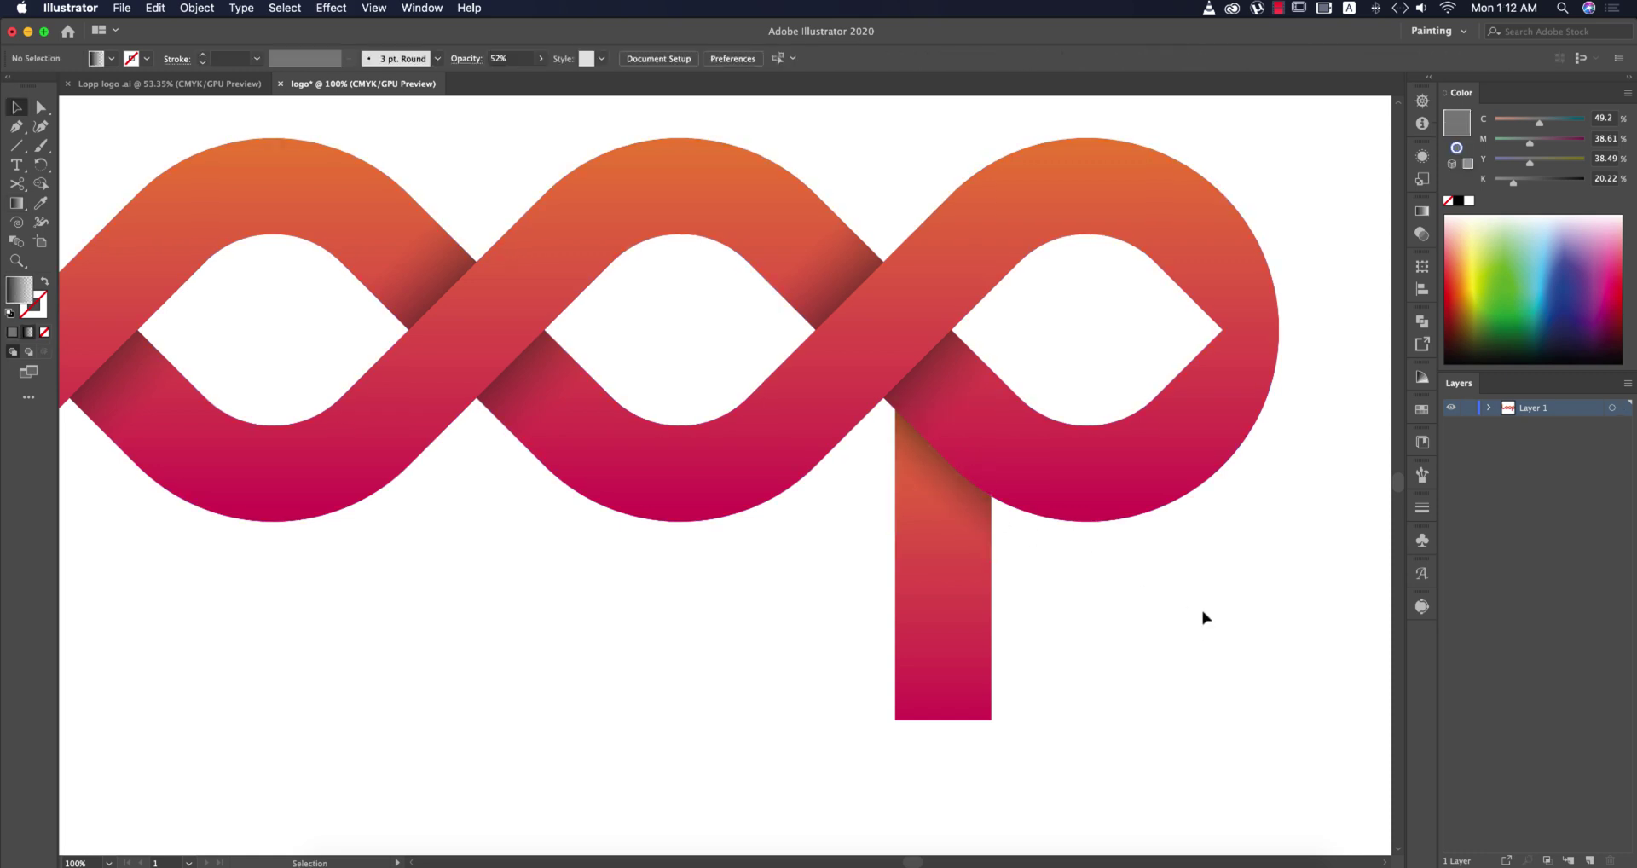
- Reverse the p stem's gradient so it runs from magenta under the bowl to orange at the stem's foot
{"action": "left_click", "coordinate": [981, 629]}
{"action": "key", "text": "g"}
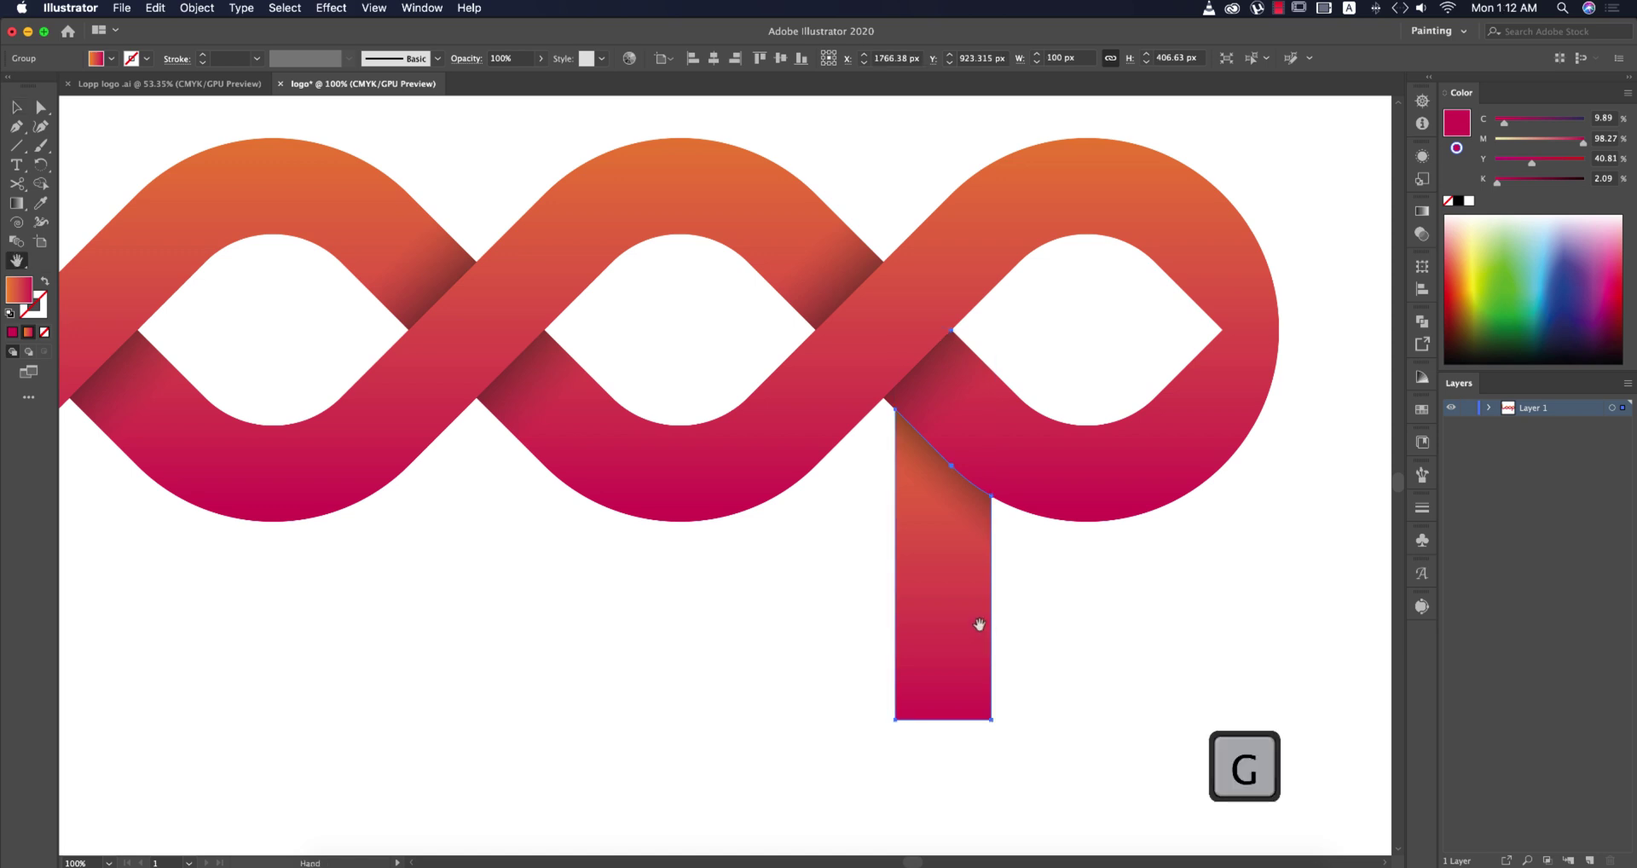
{"action": "left_click_drag", "start_coordinate": [962, 715], "coordinate": [967, 460]}
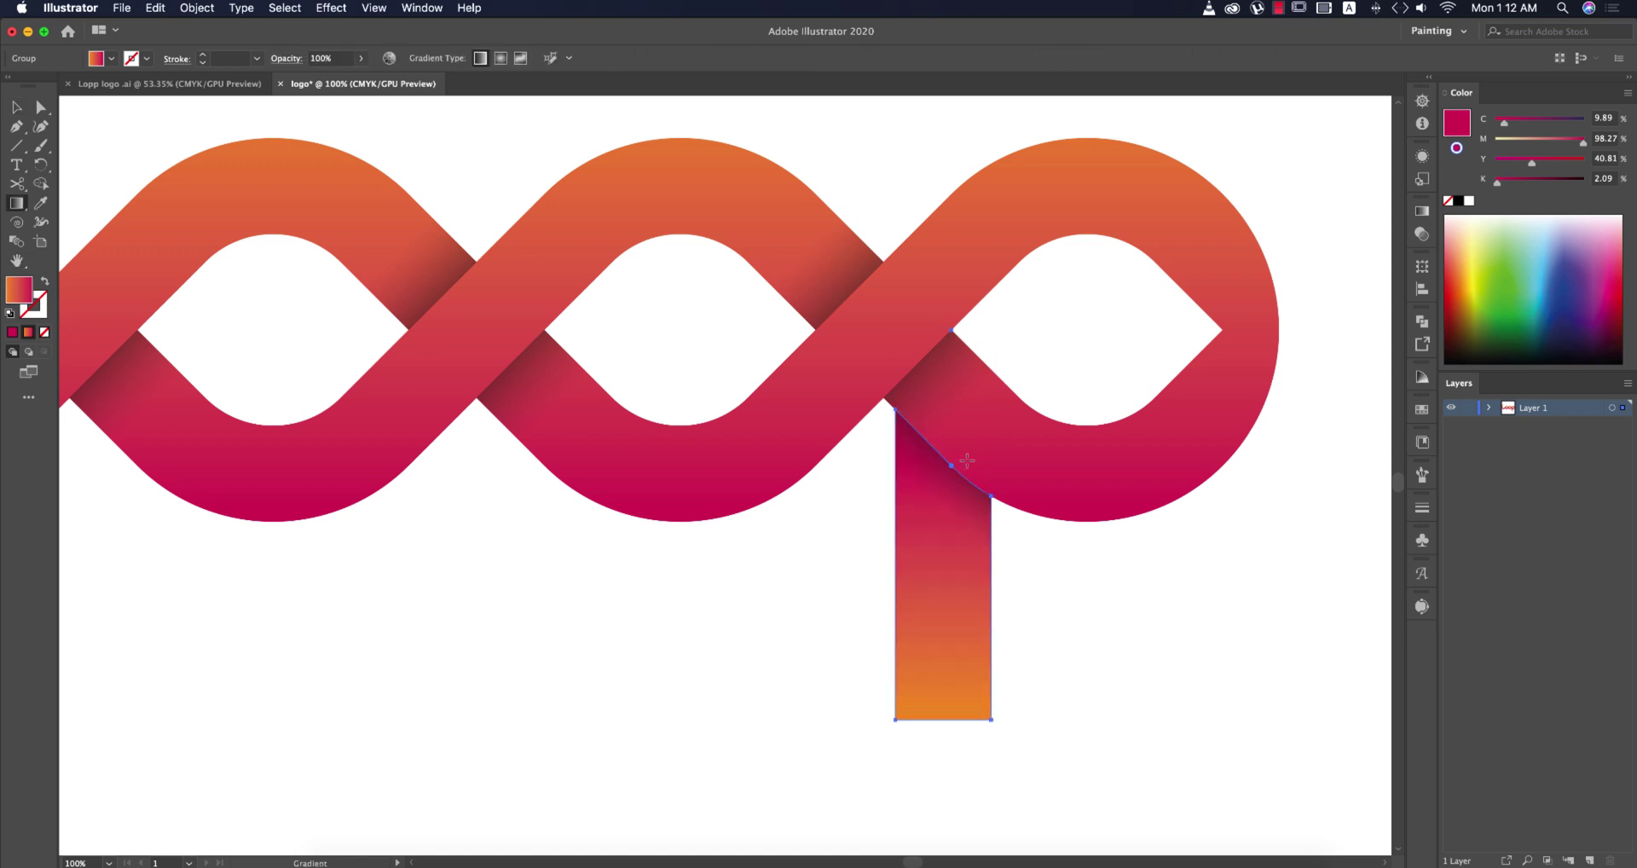
{"action": "key", "text": "v"}
{"action": "left_click", "coordinate": [1119, 625]}
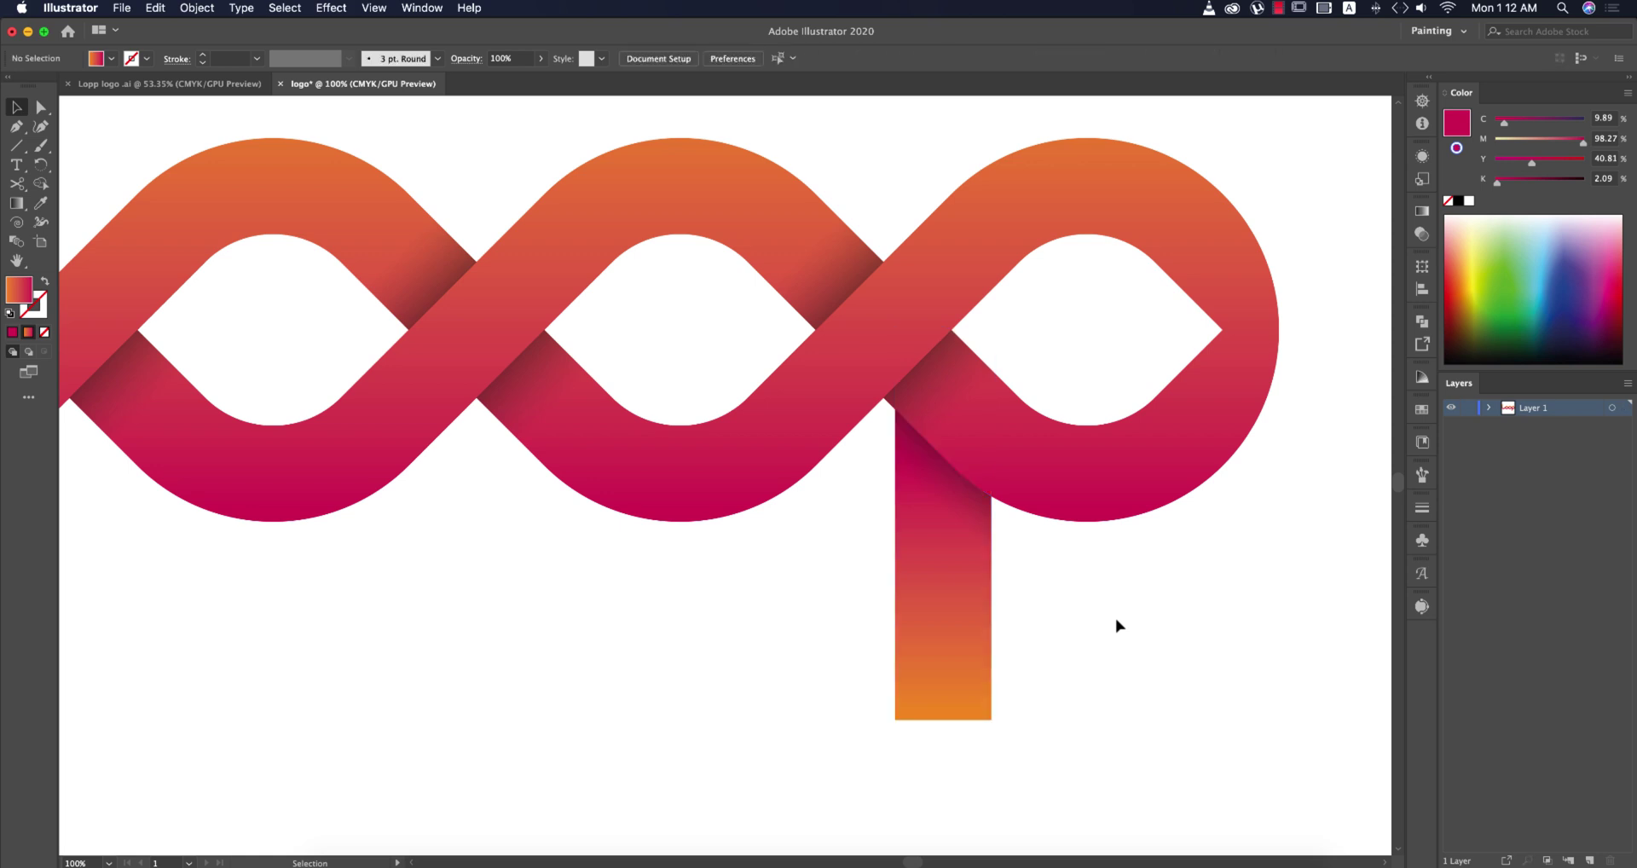
- Redraw the p stem's gradient so magenta covers most of the stem and only its foot shifts towards orange
{"action": "scroll", "coordinate": [1119, 625], "scroll_direction": "down", "scroll_amount": 5}
{"action": "scroll", "coordinate": [1163, 627], "scroll_direction": "up", "scroll_amount": 3}
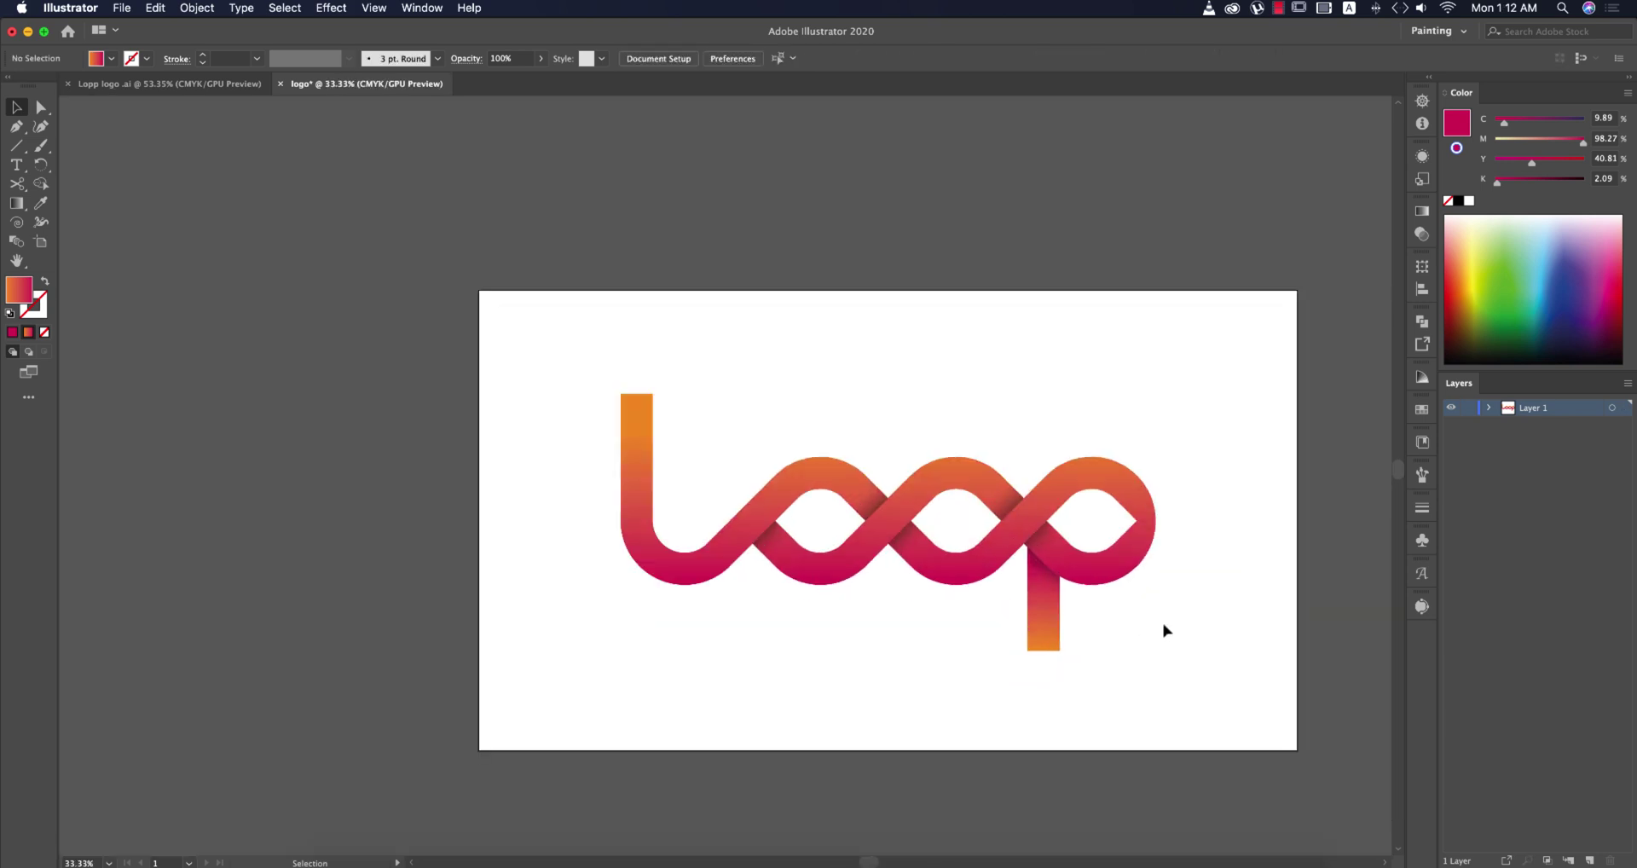
{"action": "left_click", "coordinate": [995, 652]}
{"action": "key", "text": "g"}
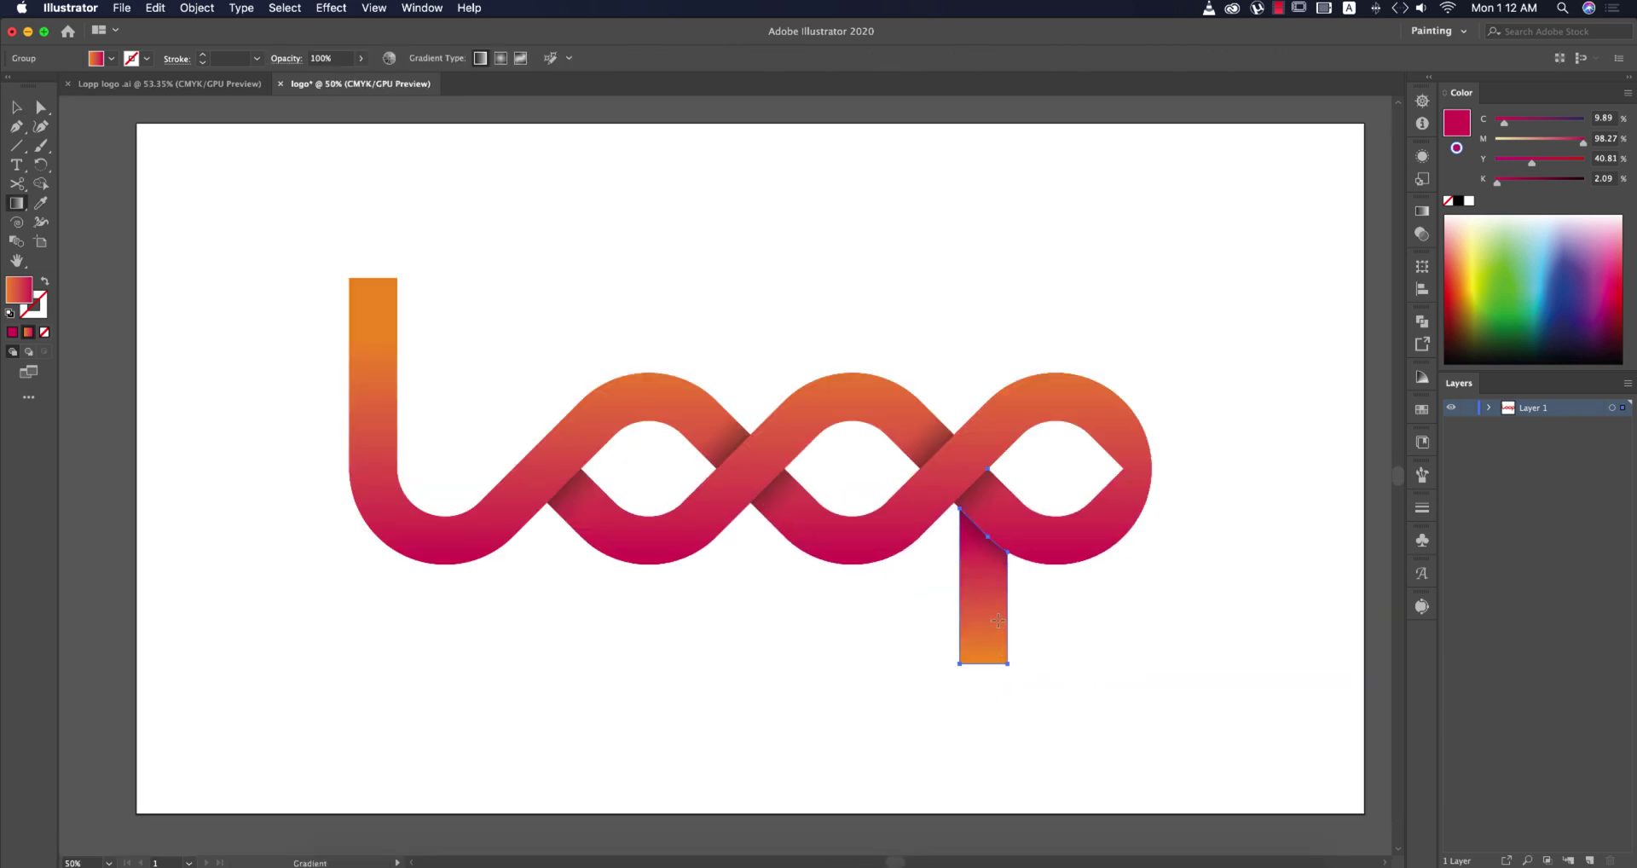
{"action": "left_click_drag", "start_coordinate": [986, 505], "coordinate": [995, 610]}
{"action": "key", "text": "v"}
{"action": "left_click", "coordinate": [1153, 652]}
- Select the whole loop wordmark with its shadow patches and group it
{"action": "scroll", "coordinate": [1153, 650], "scroll_direction": "down", "scroll_amount": 3}
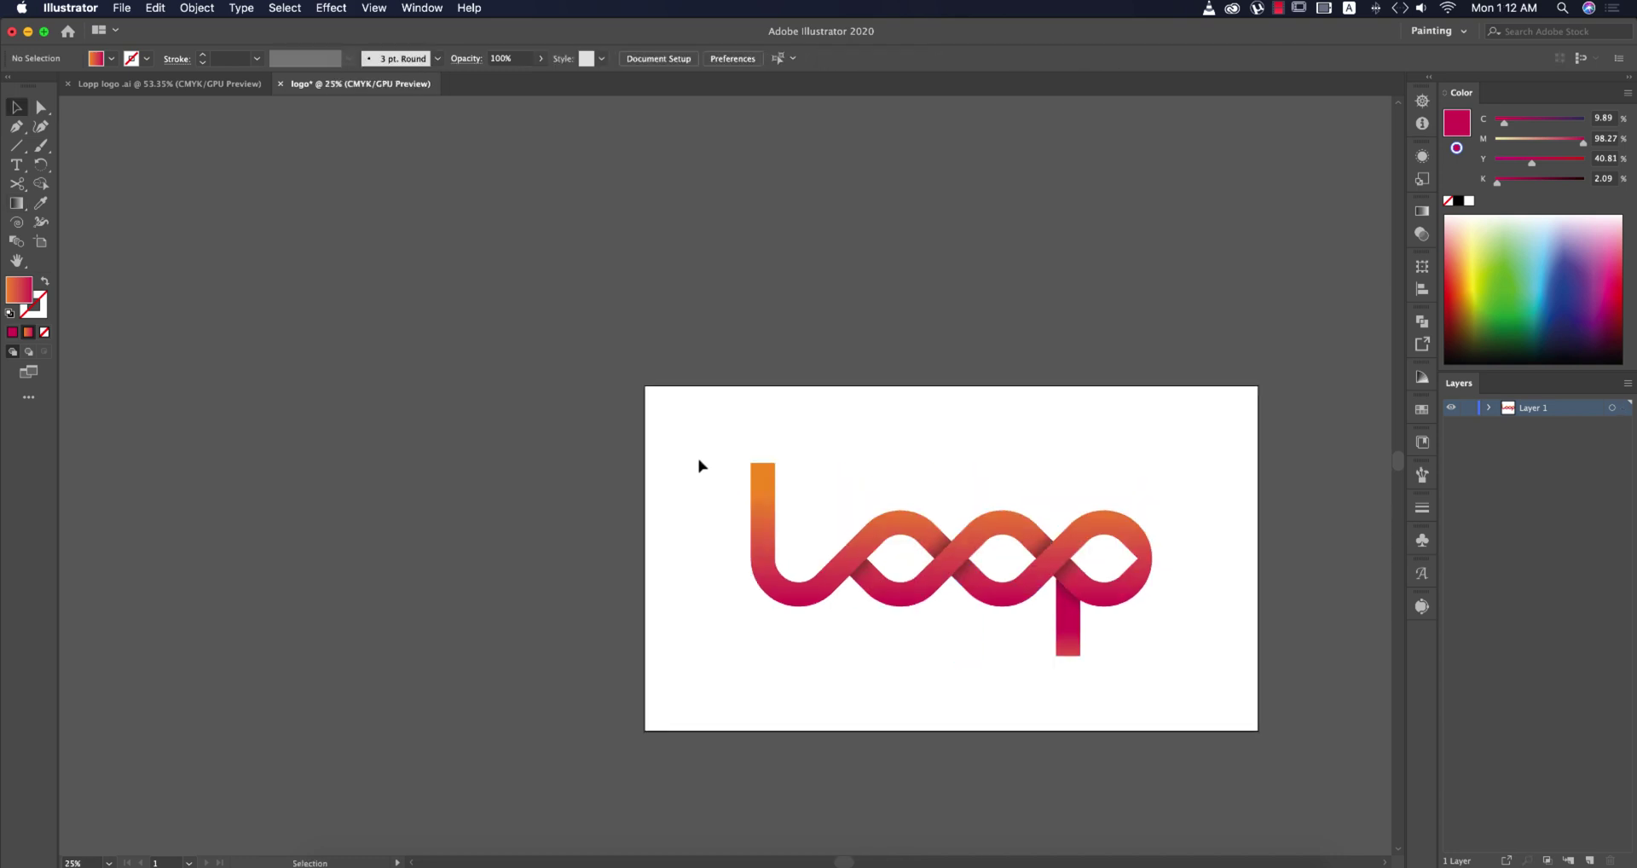
{"action": "left_click_drag", "start_coordinate": [699, 466], "coordinate": [1271, 697]}
{"action": "key", "text": "super+g"}
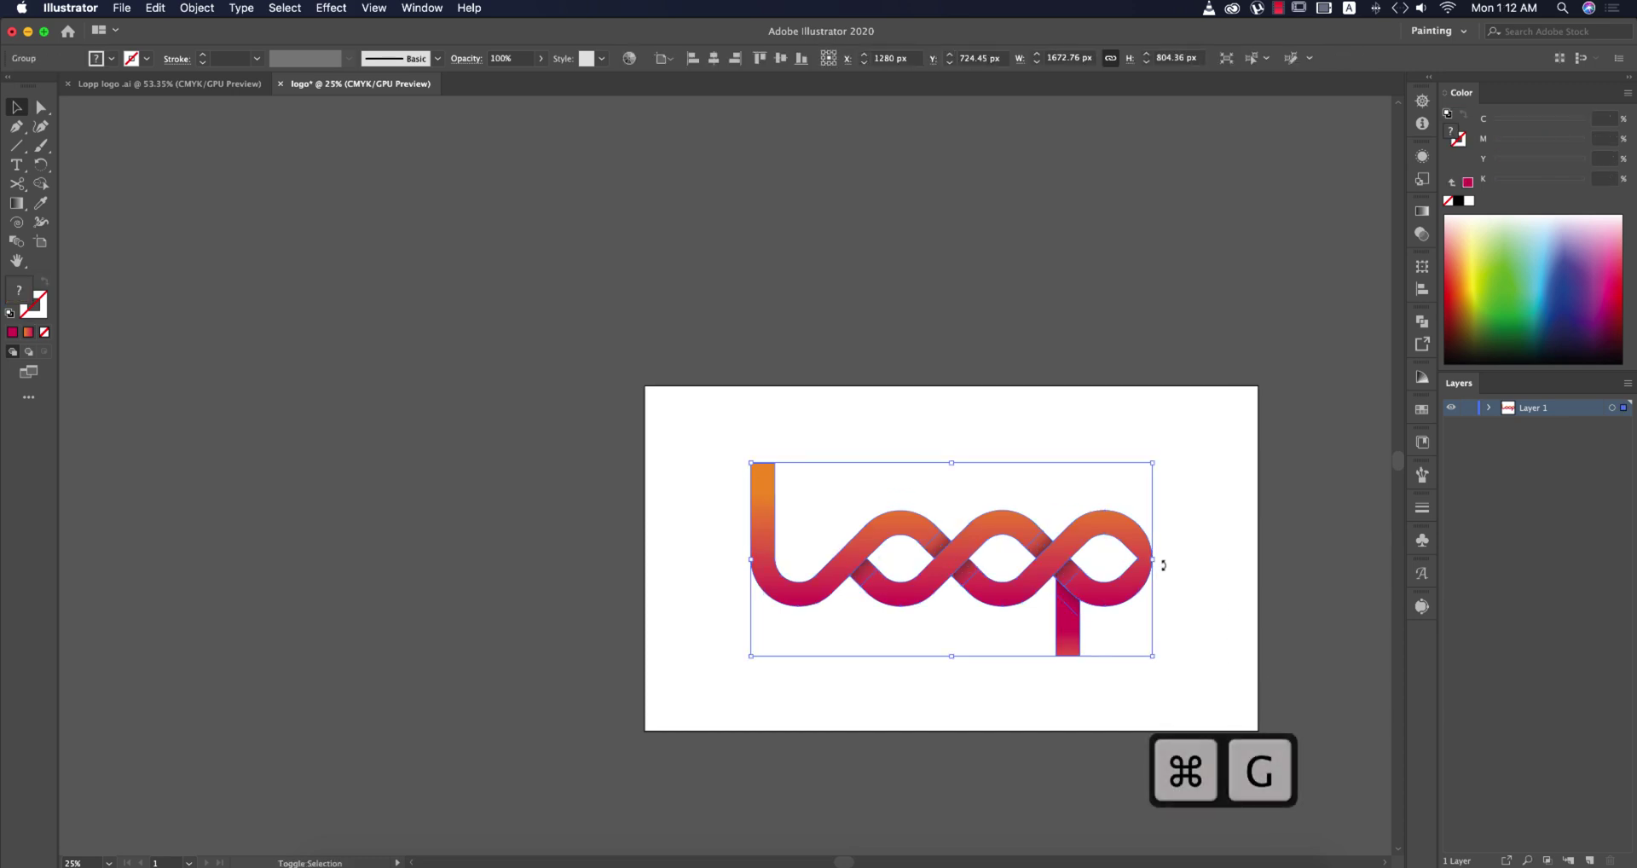
- Scale the grouped wordmark down to about 907 px wide and centre it horizontally and vertically on the artboard
{"action": "left_click_drag", "start_coordinate": [1163, 565], "coordinate": [990, 537]}
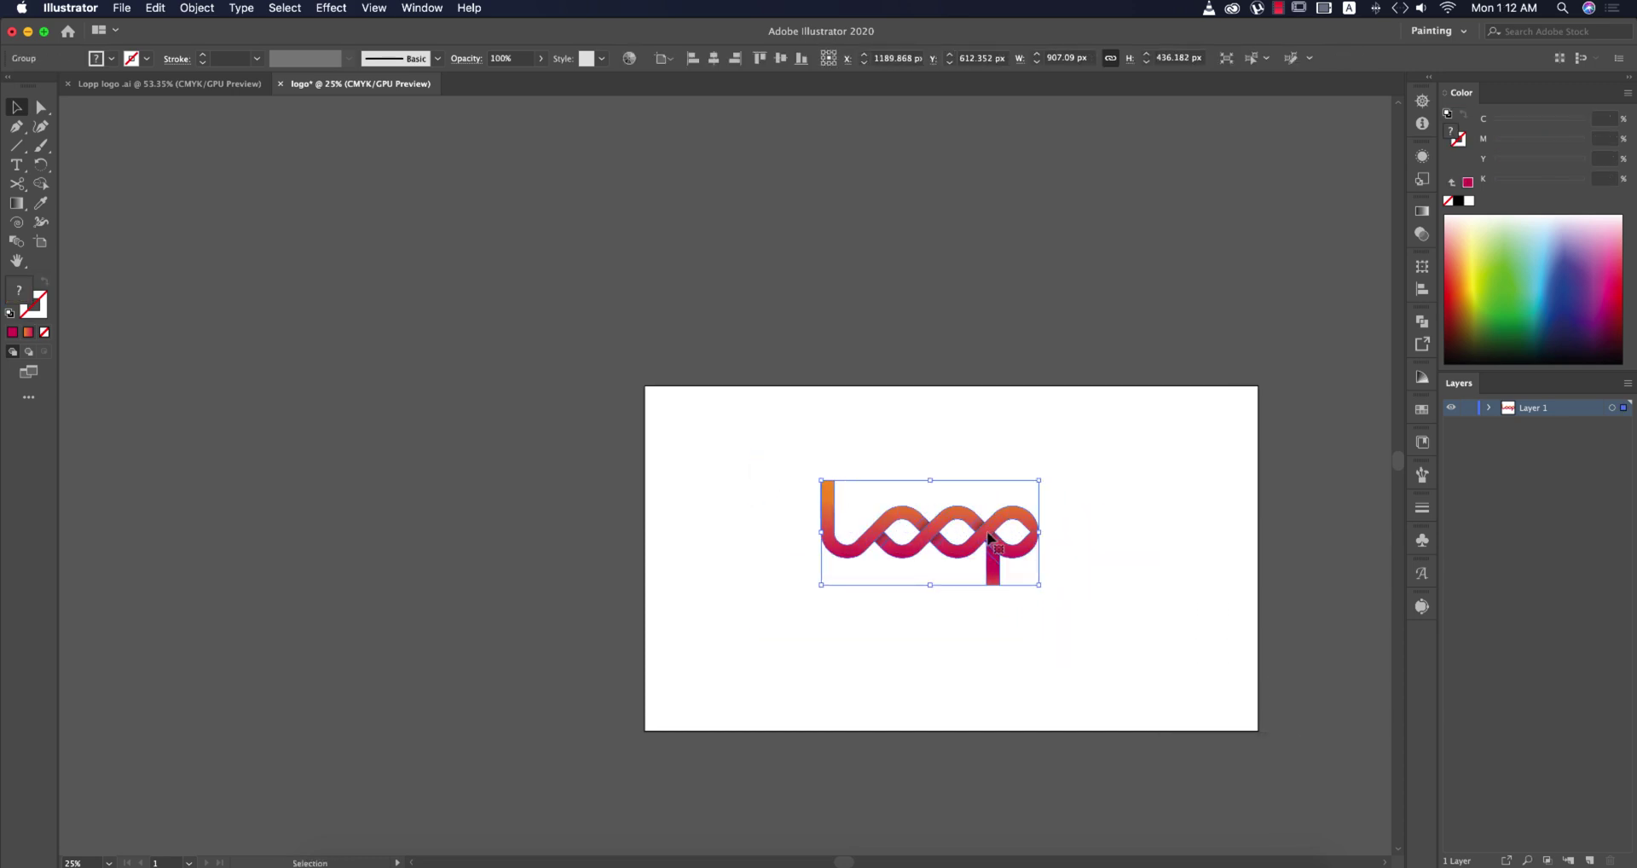
{"action": "left_click", "coordinate": [712, 59]}
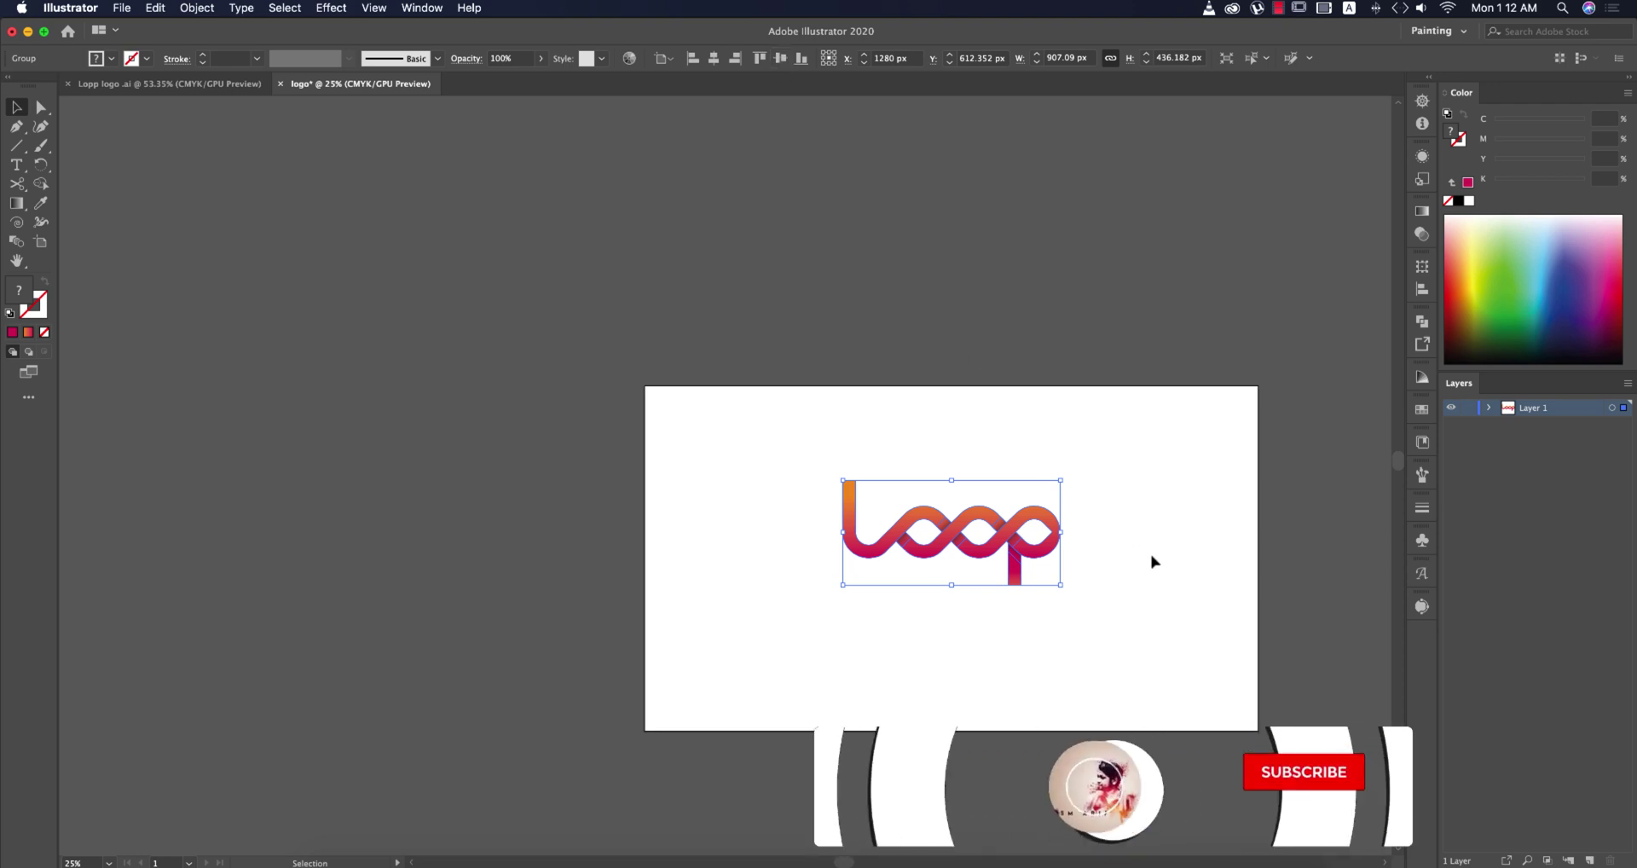
{"action": "left_click", "coordinate": [855, 233]}
{"action": "left_click", "coordinate": [990, 508]}
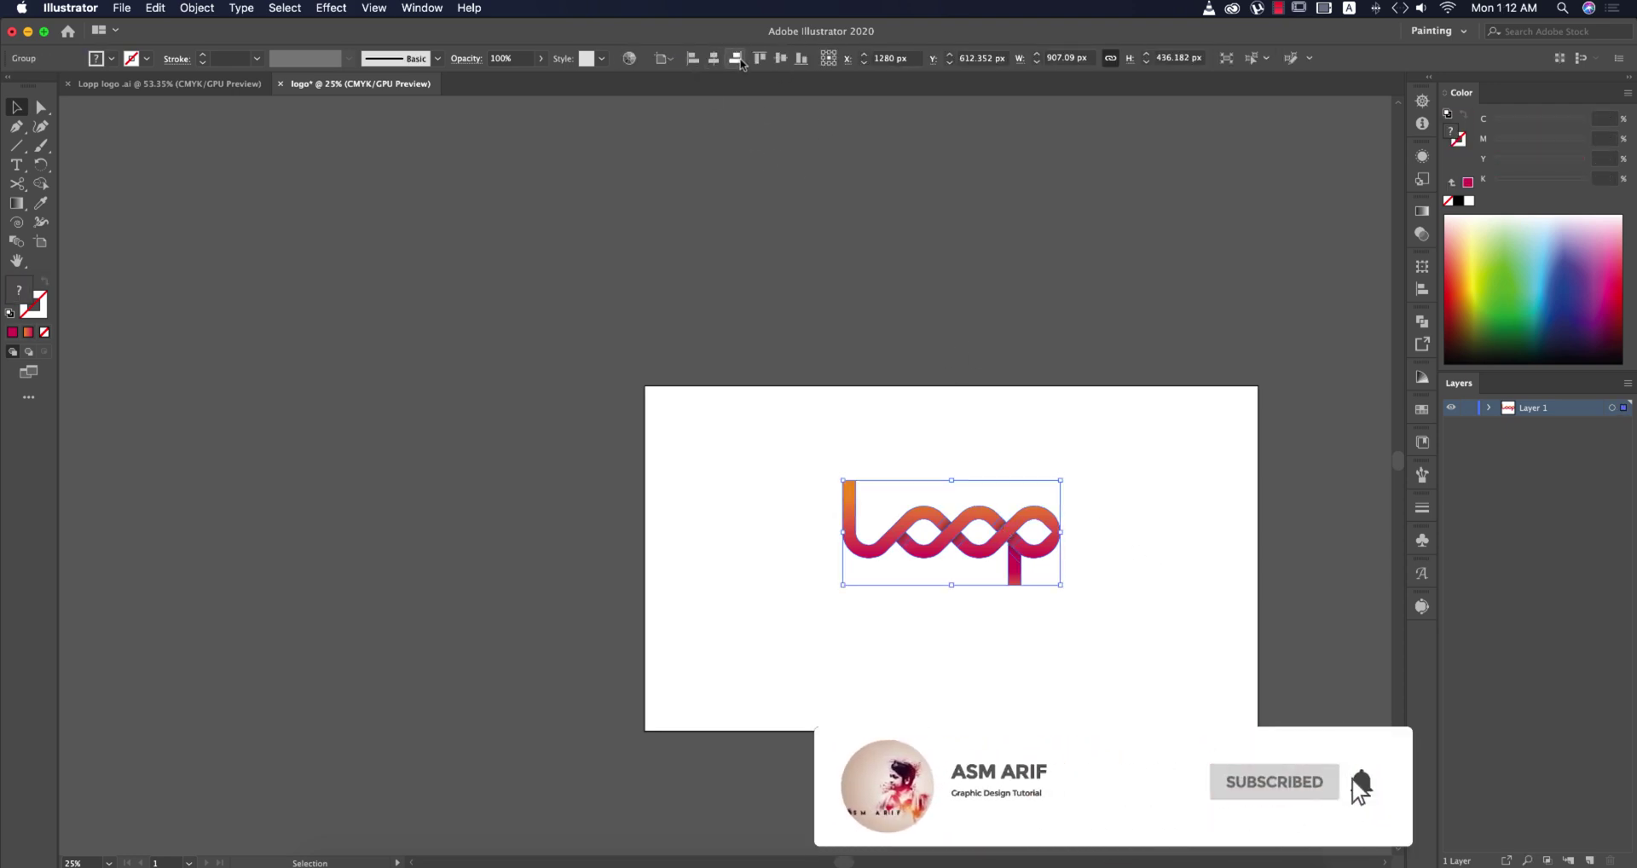
{"action": "left_click", "coordinate": [780, 58]}
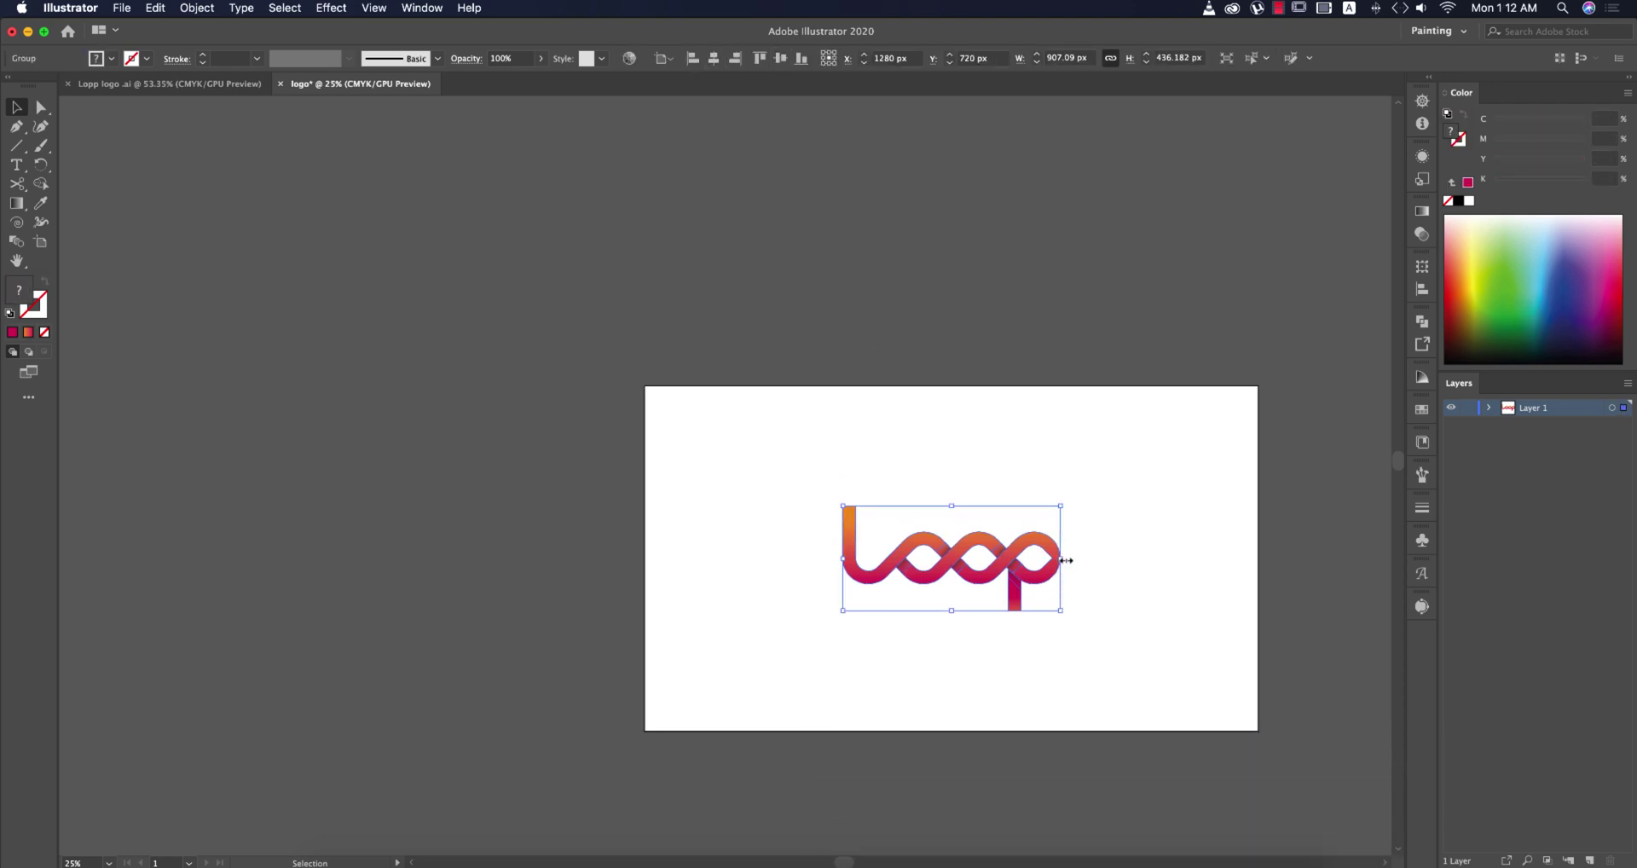
- Enlarge the wordmark proportionally about its centre on the artboard and deselect it
{"action": "left_click_drag", "start_coordinate": [1061, 559], "coordinate": [1094, 531]}
{"action": "left_click", "coordinate": [1184, 585]}
{"action": "scroll", "coordinate": [1155, 574], "scroll_direction": "up", "scroll_amount": 2}
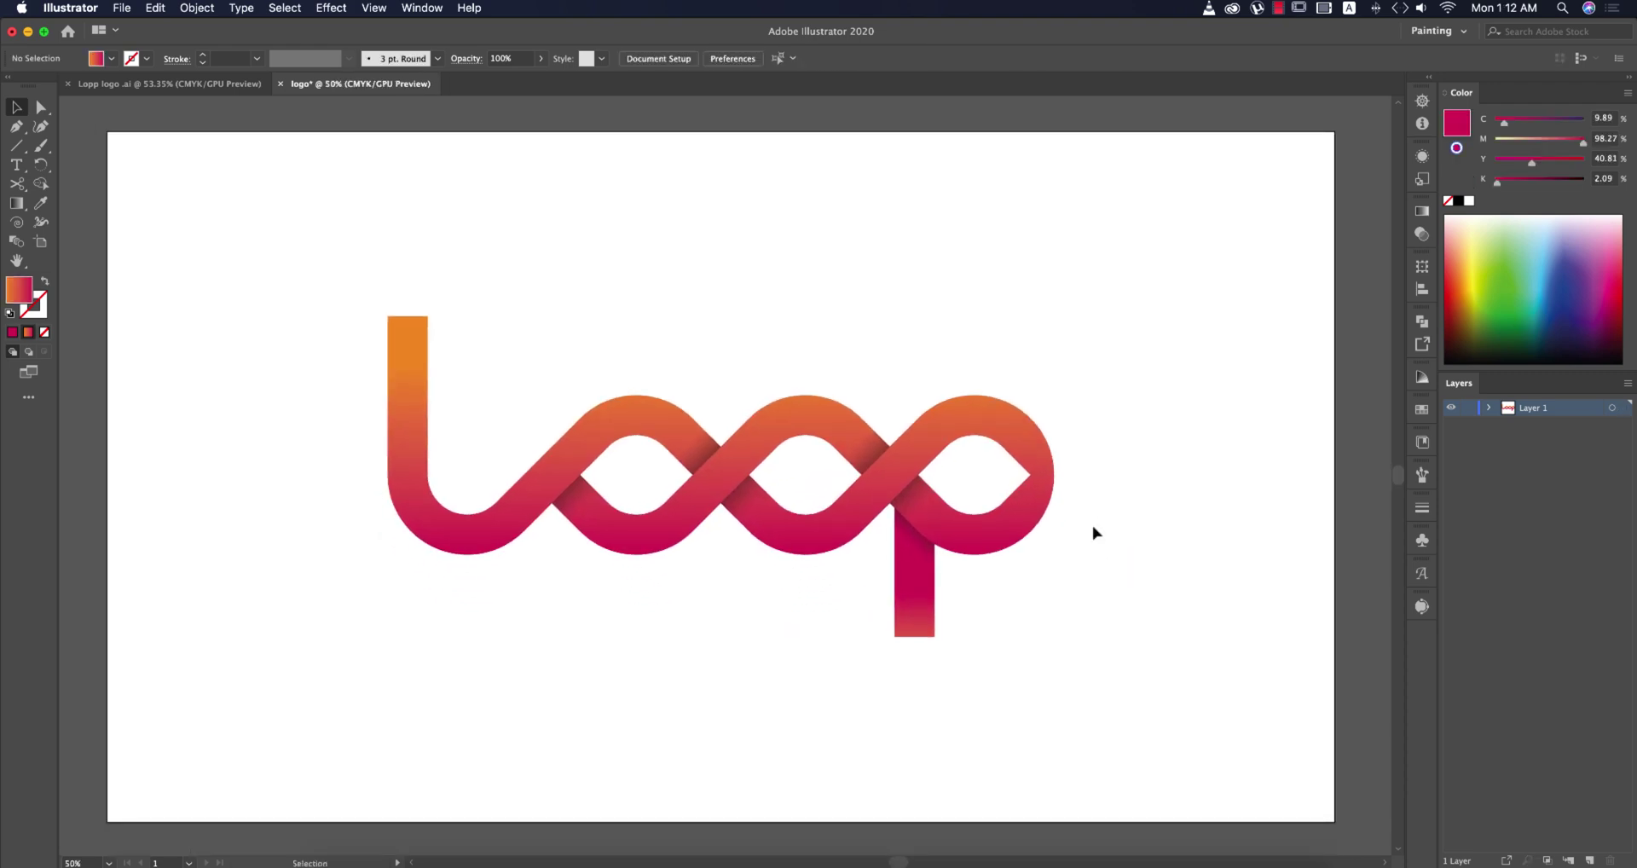